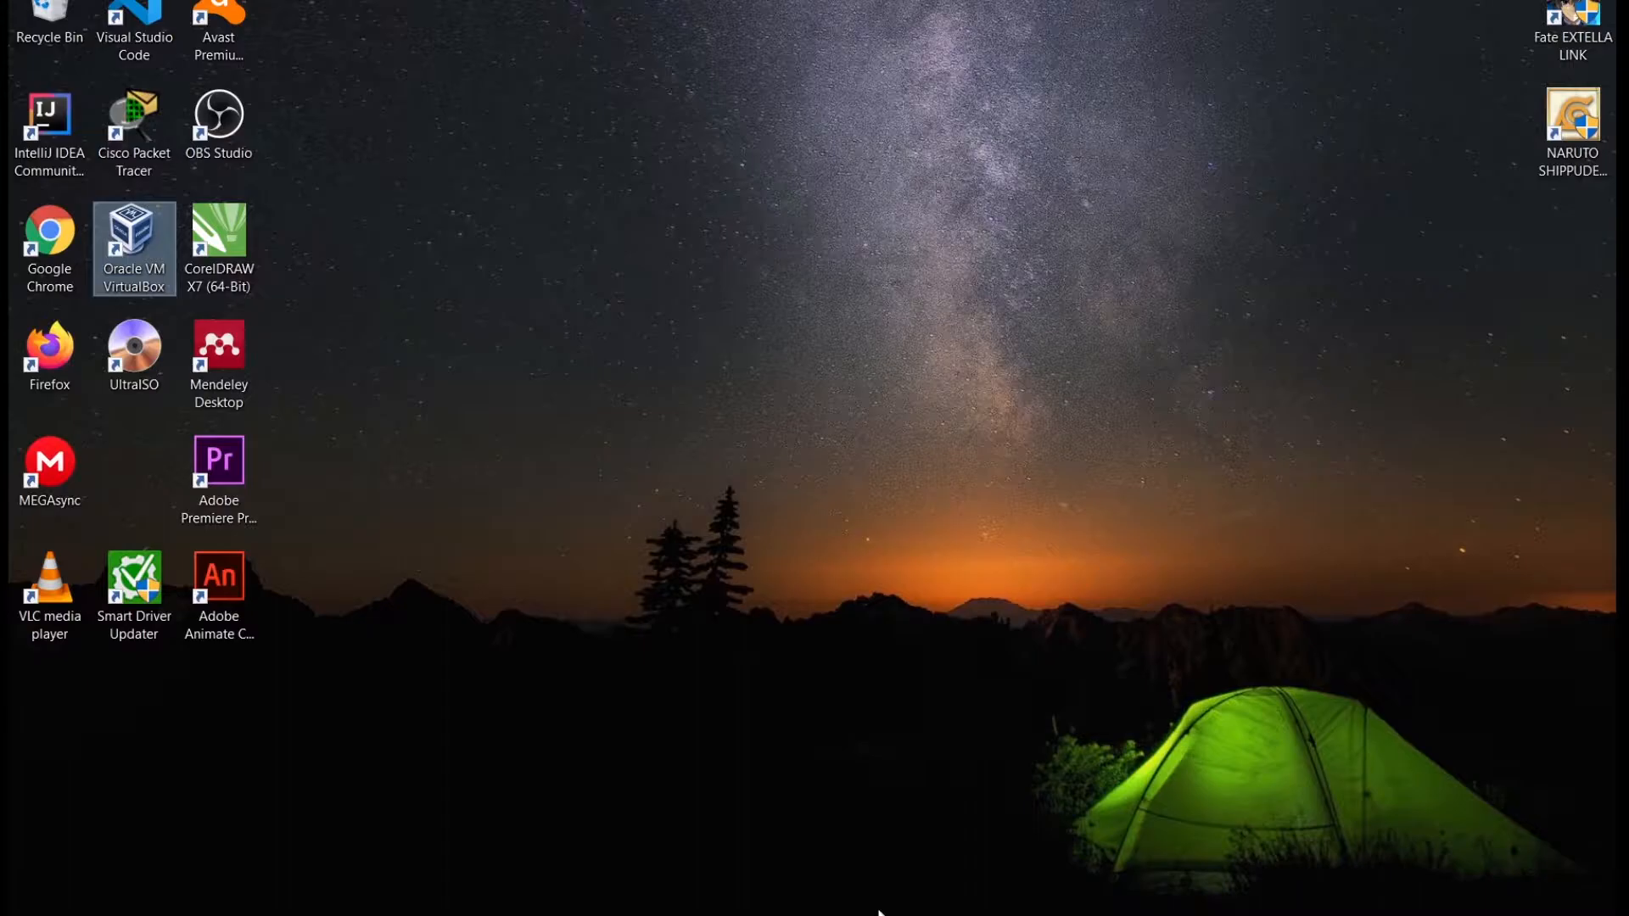
Step: Open VirtualBox Manager and browse the virtual machines' details, including the Debian machine
{"action": "left_click", "coordinate": [971, 901]}
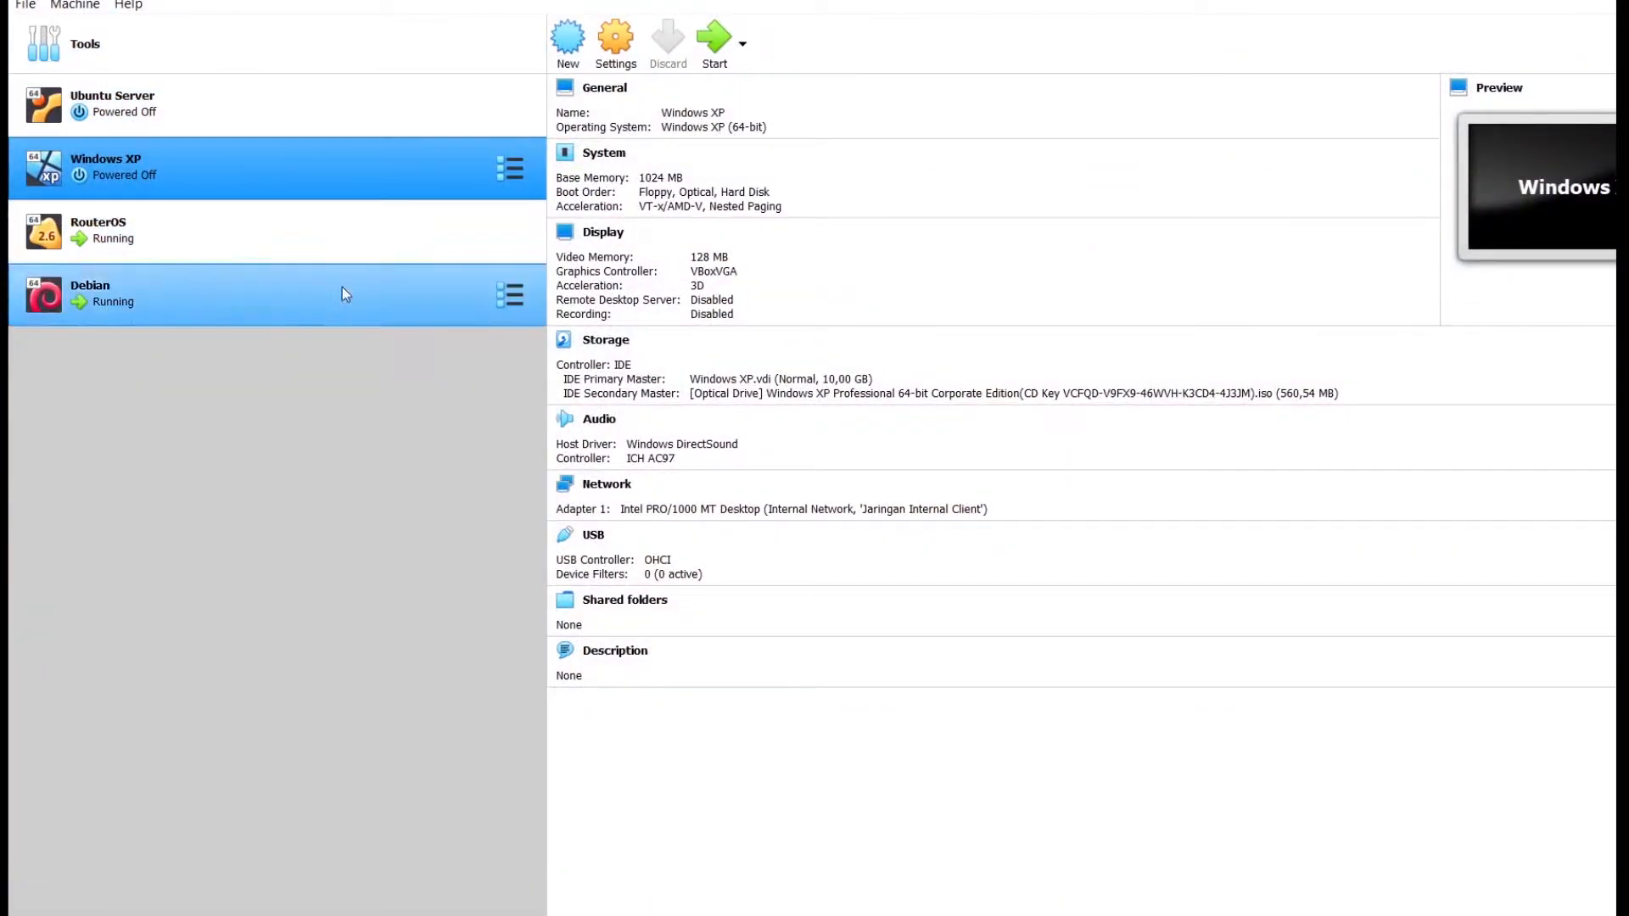
{"action": "left_click", "coordinate": [298, 248]}
{"action": "left_click", "coordinate": [291, 308]}
{"action": "left_click", "coordinate": [255, 249], "text": "ctrl"}
{"action": "left_click", "coordinate": [254, 249]}
{"action": "left_click", "coordinate": [321, 140], "text": "ctrl"}
{"action": "left_click", "coordinate": [266, 144]}
{"action": "left_click", "coordinate": [164, 236], "text": "ctrl"}
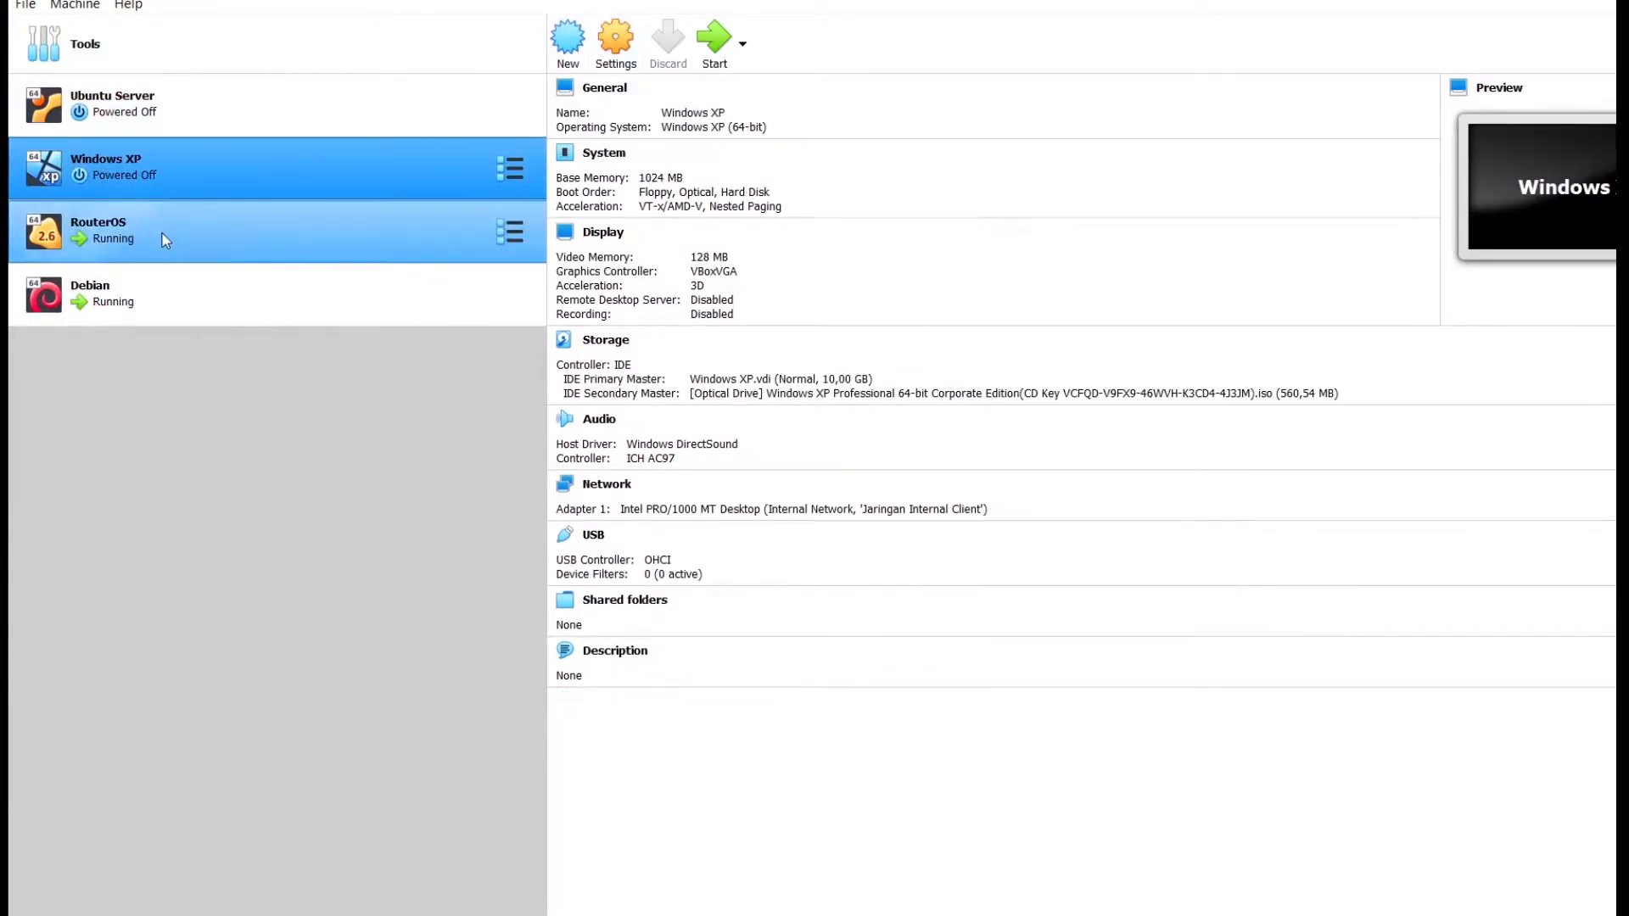
{"action": "left_click", "coordinate": [161, 282], "text": "shift"}
Step: Return to the RouterOS machine alone to show its details and three network adapters
{"action": "left_click", "coordinate": [149, 174], "text": "shift"}
{"action": "left_click", "coordinate": [149, 314]}
{"action": "left_click", "coordinate": [131, 112], "text": "ctrl"}
{"action": "left_click", "coordinate": [131, 111]}
{"action": "left_click", "coordinate": [160, 301]}
{"action": "left_click", "coordinate": [145, 242]}
{"action": "left_click", "coordinate": [135, 157], "text": "ctrl"}
{"action": "left_click", "coordinate": [132, 220]}
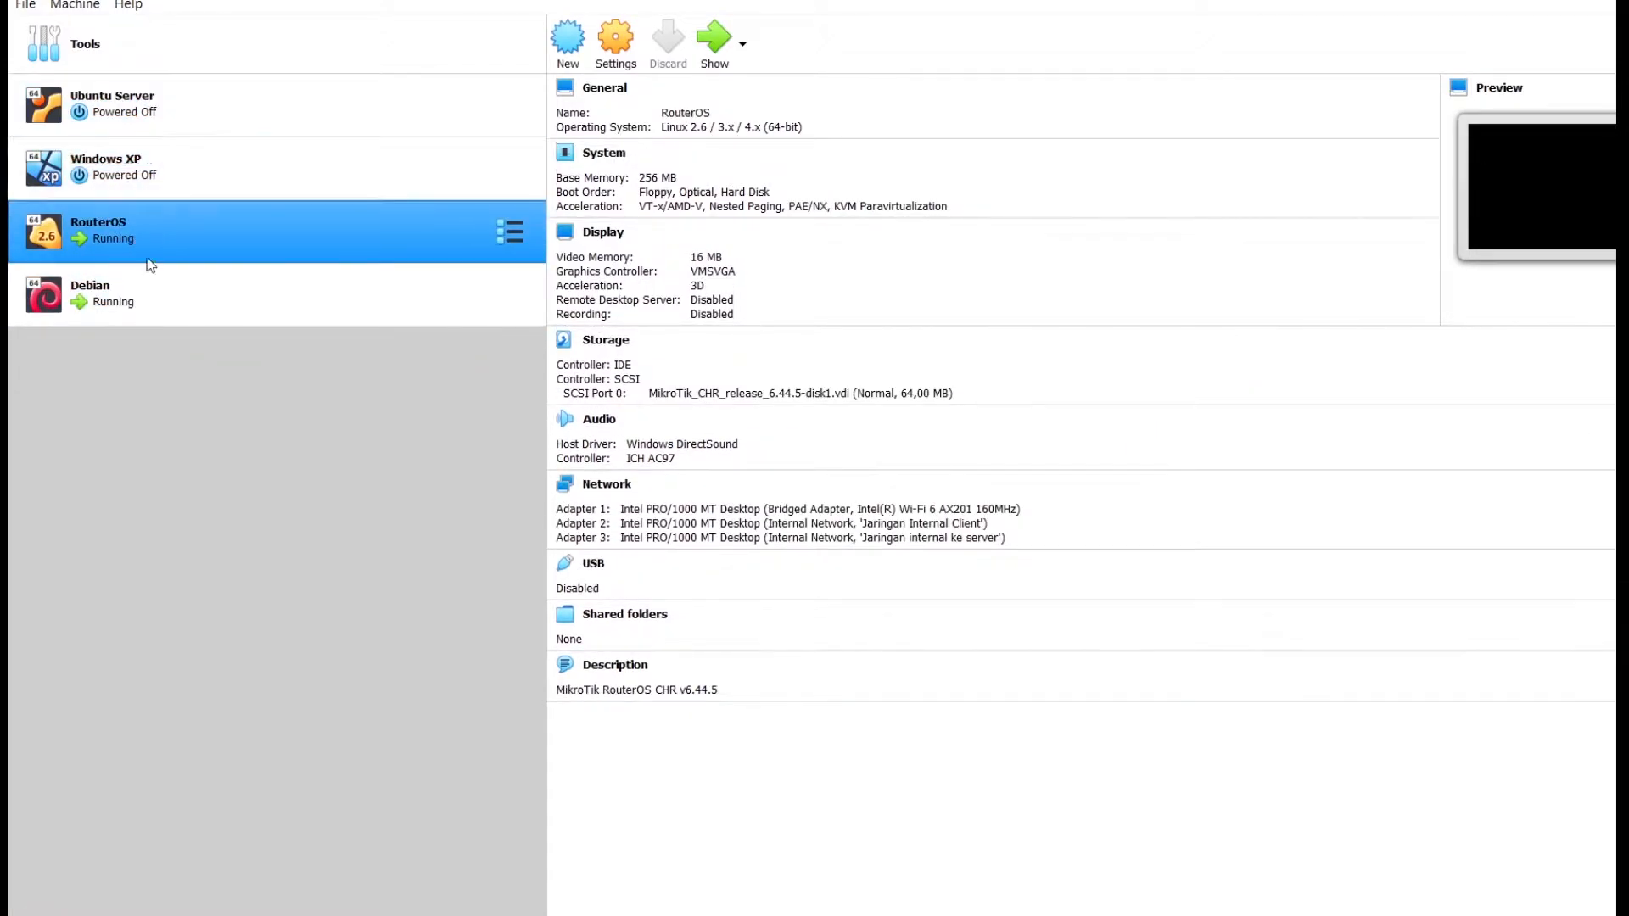
{"action": "left_click", "coordinate": [171, 164], "text": "ctrl"}
{"action": "left_click", "coordinate": [171, 164], "text": "ctrl"}
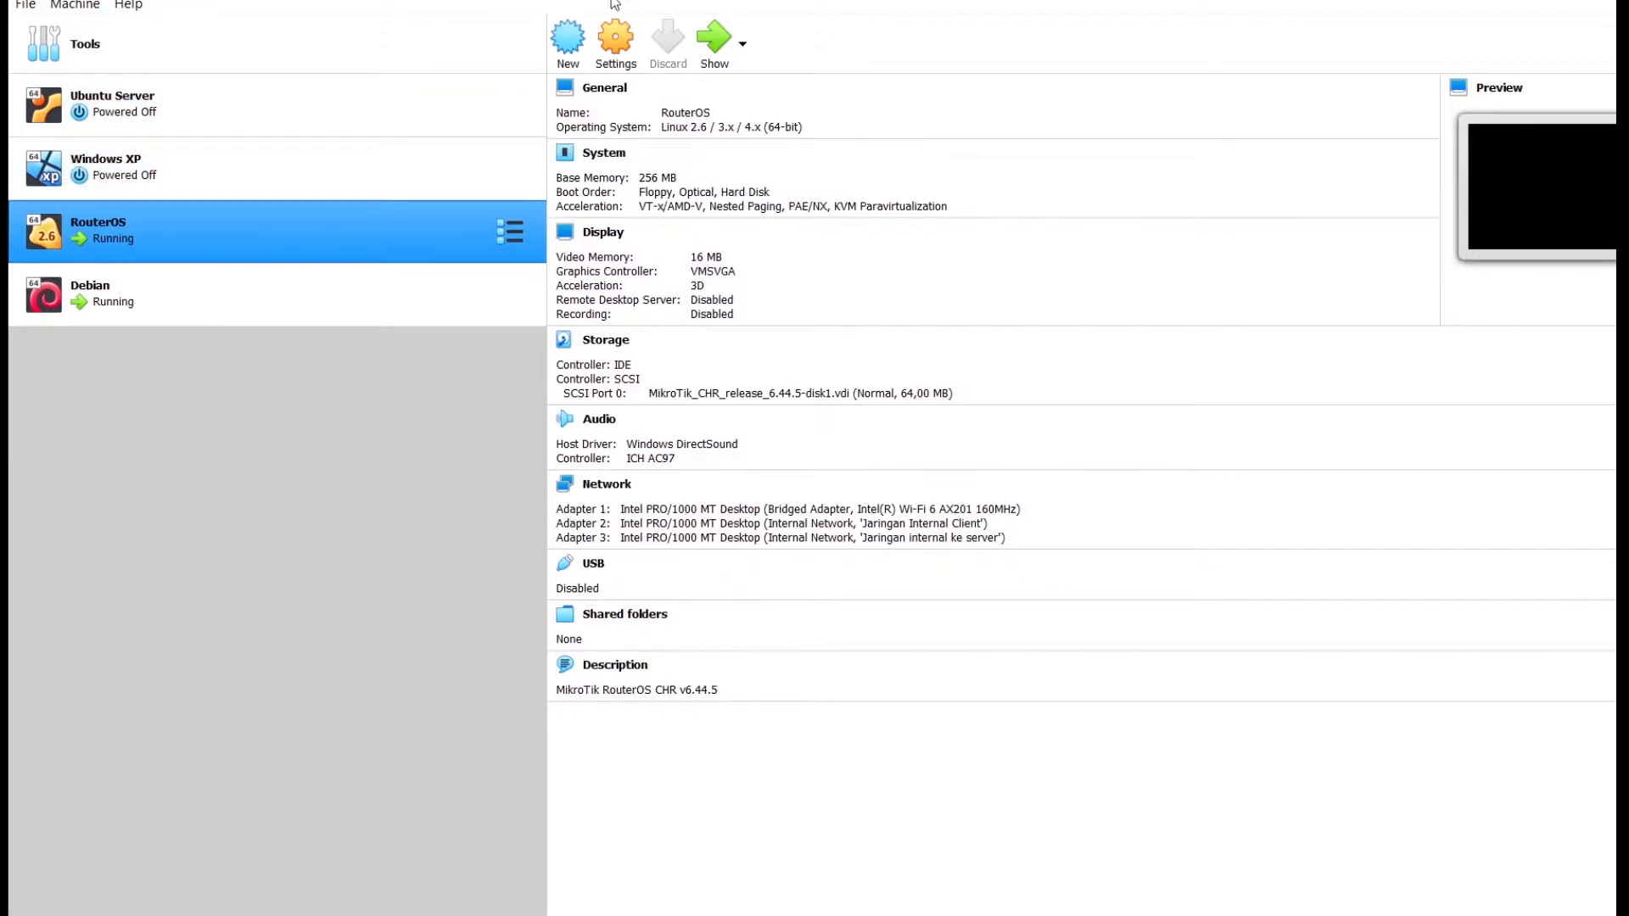
{"action": "left_click", "coordinate": [630, 49]}
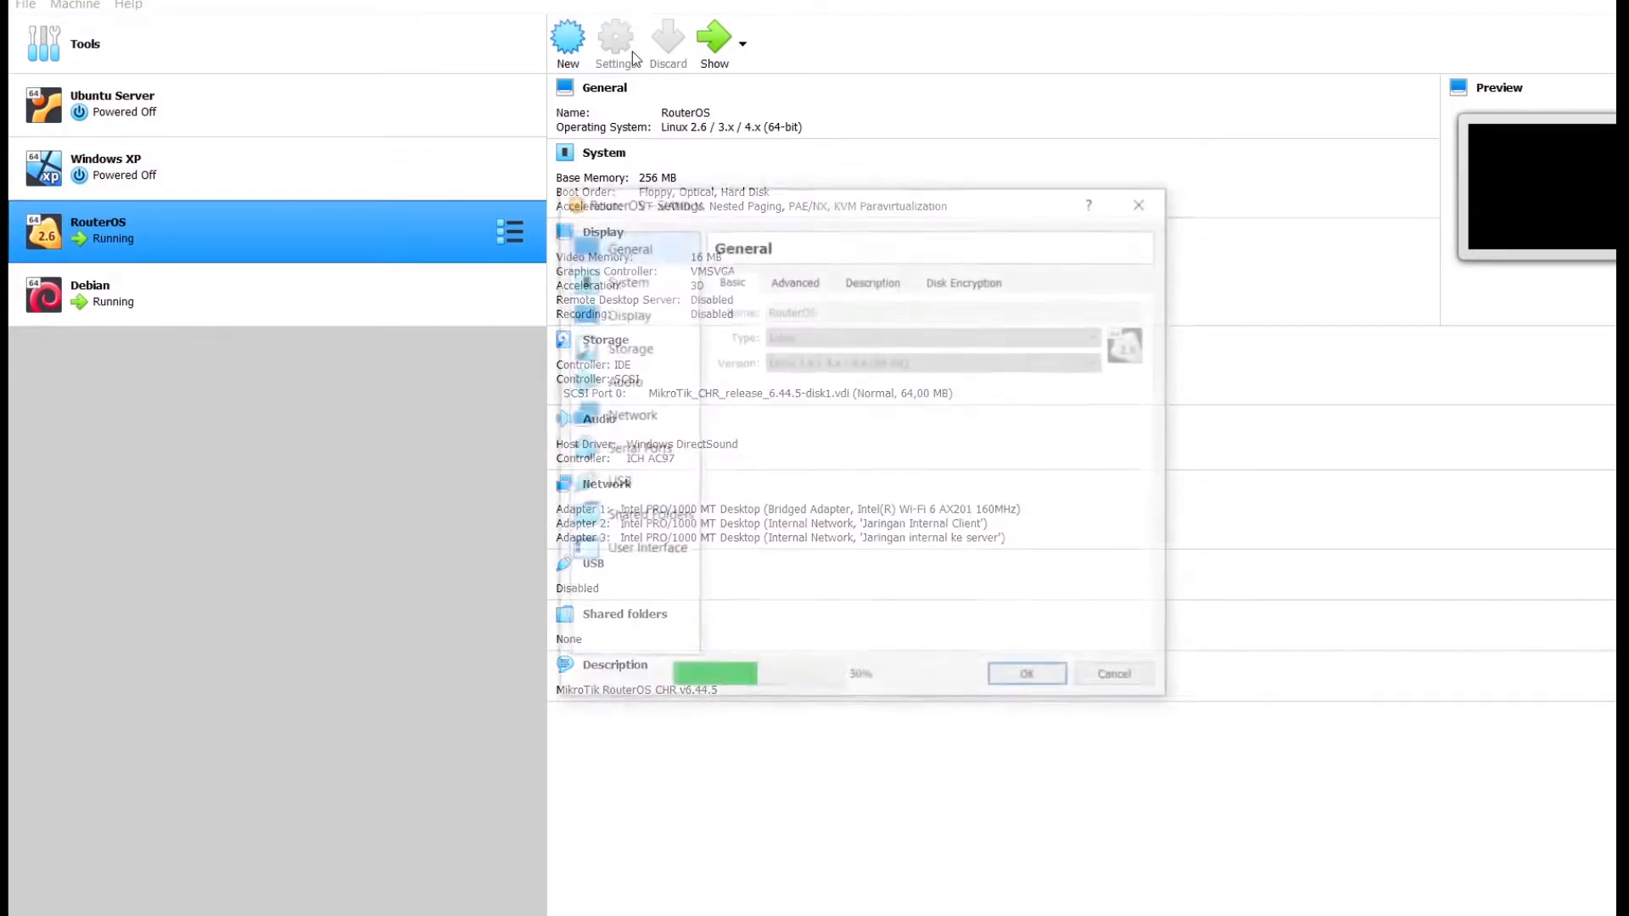
{"action": "left_click", "coordinate": [635, 421]}
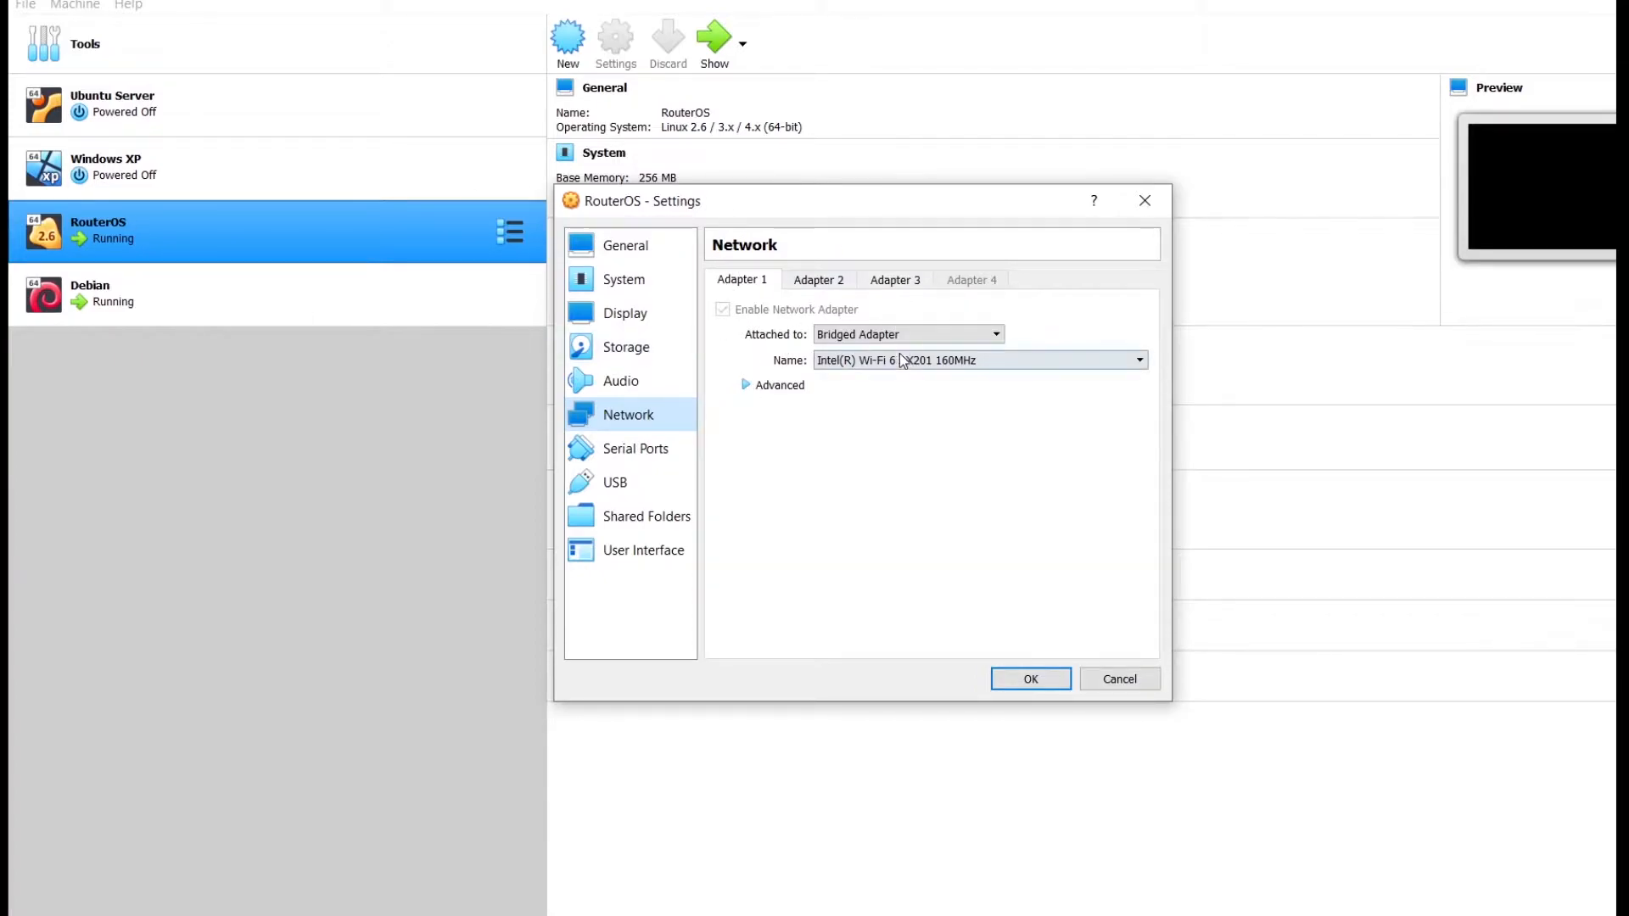
{"action": "left_click", "coordinate": [994, 340]}
{"action": "left_click", "coordinate": [993, 340]}
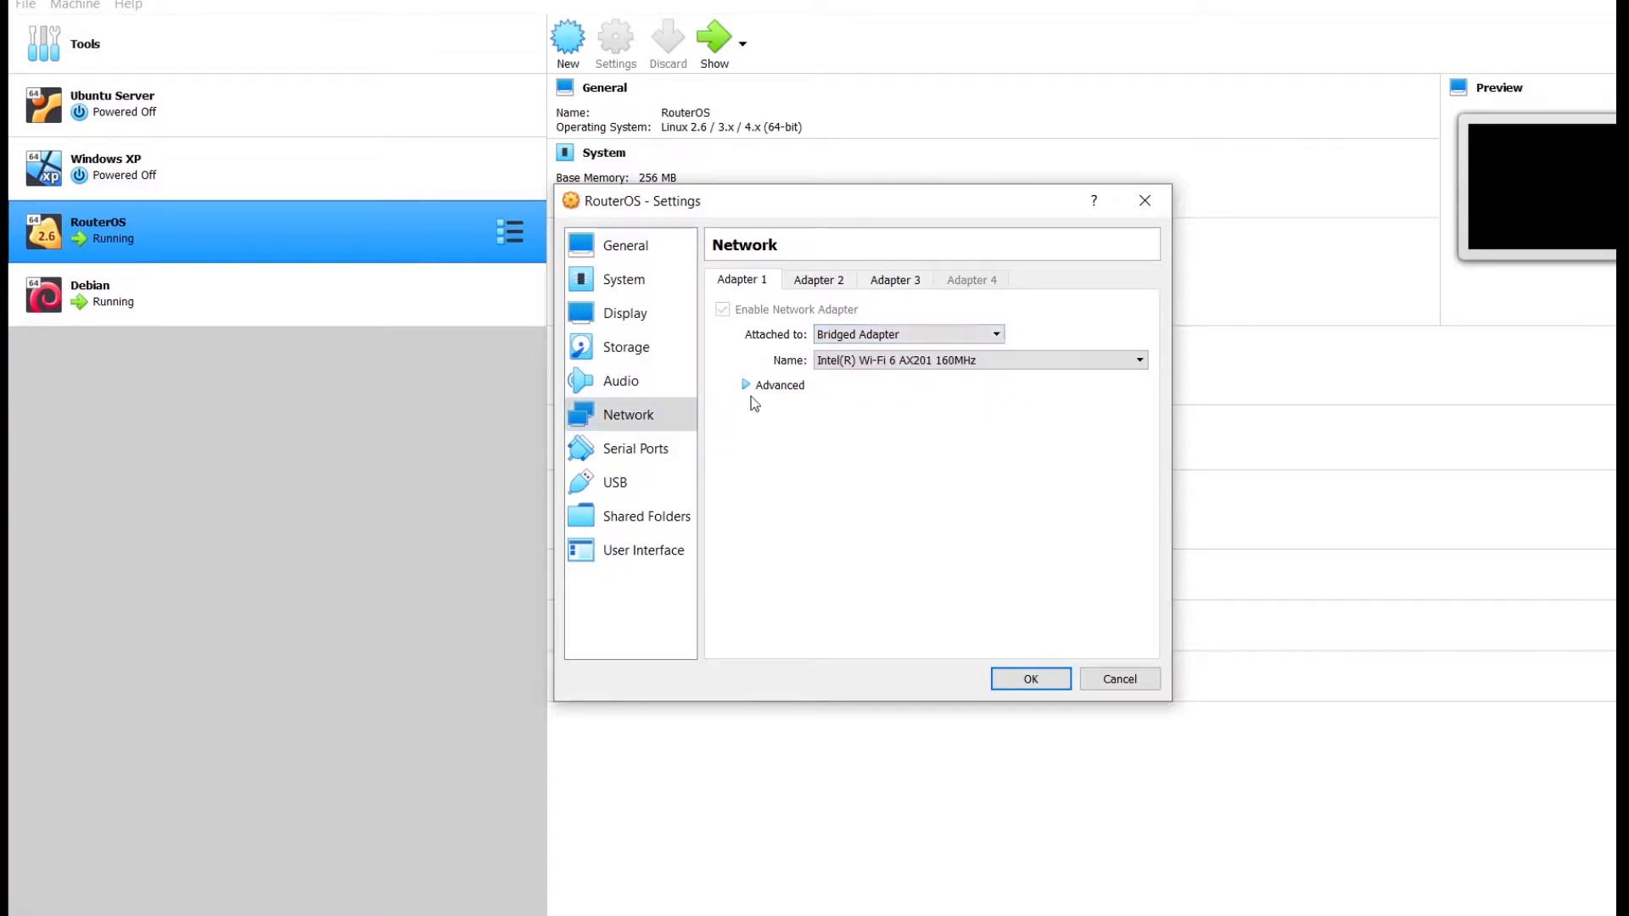
{"action": "left_click", "coordinate": [761, 389]}
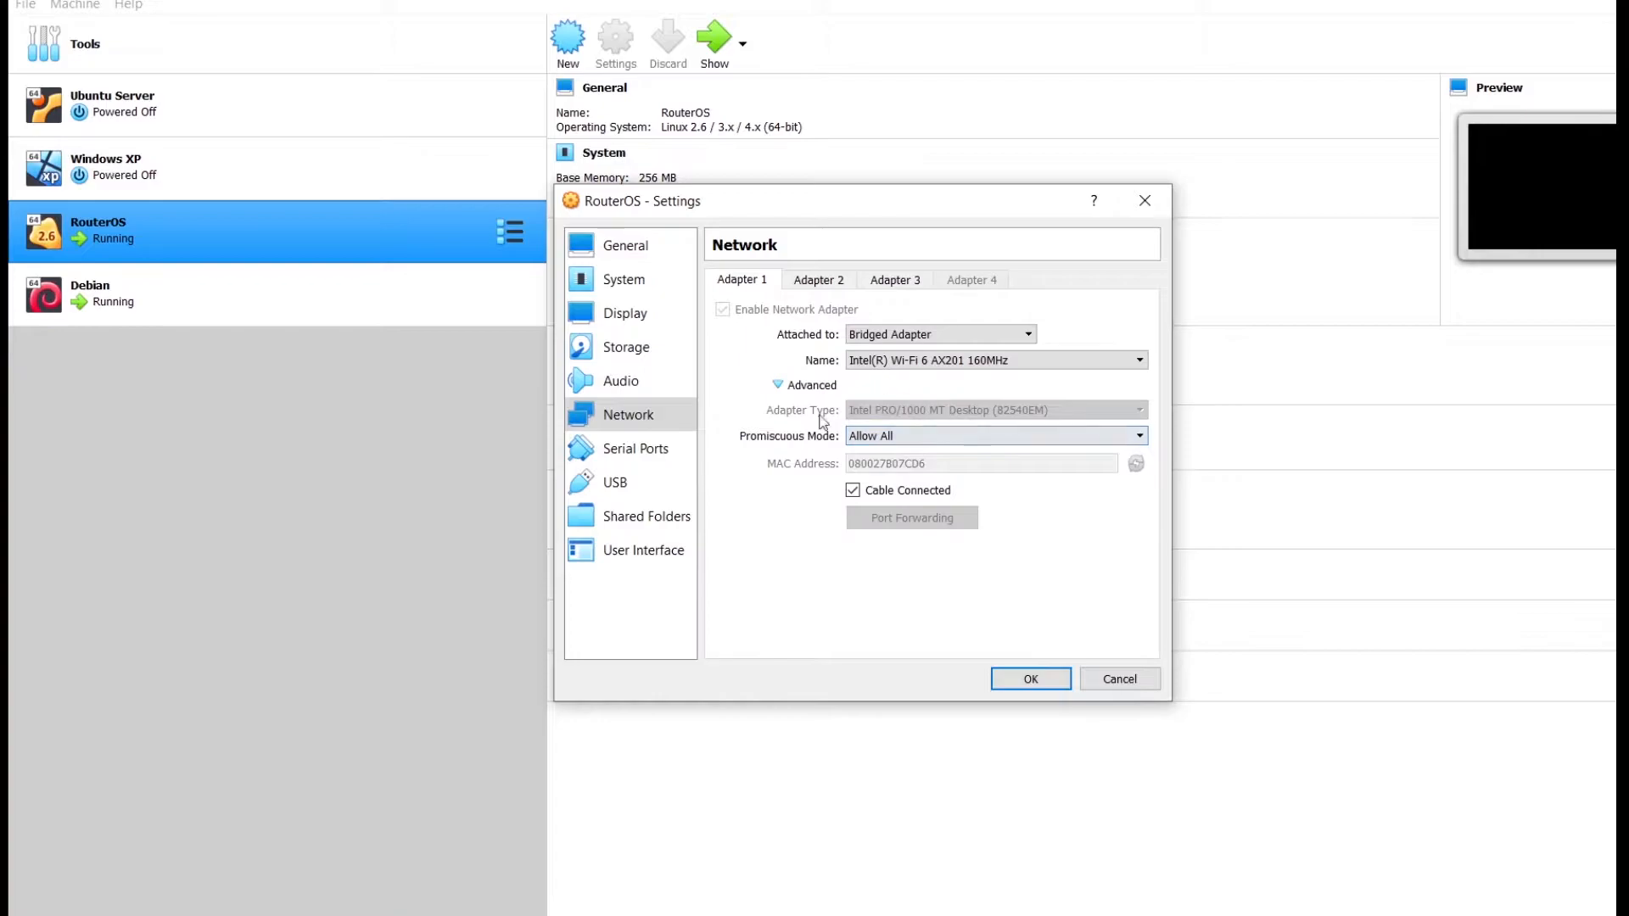
{"action": "left_click", "coordinate": [827, 280]}
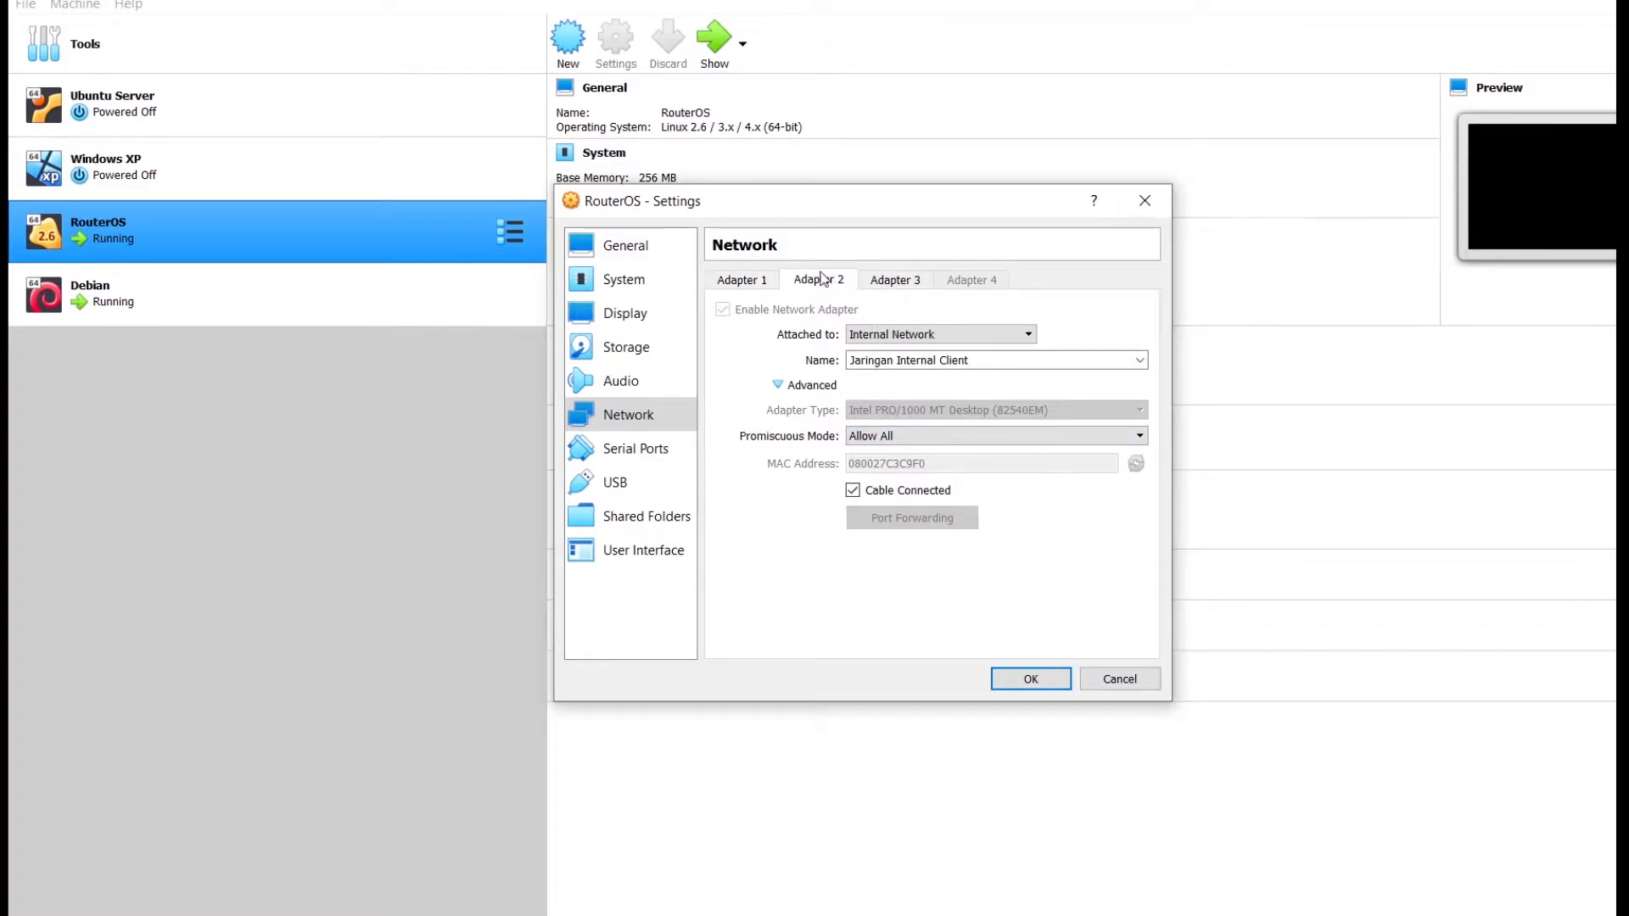
{"action": "left_click", "coordinate": [1029, 335]}
{"action": "left_click", "coordinate": [1029, 336]}
{"action": "left_click", "coordinate": [1139, 361]}
{"action": "left_click", "coordinate": [1140, 361]}
{"action": "left_click", "coordinate": [1140, 360]}
{"action": "left_click", "coordinate": [1139, 361]}
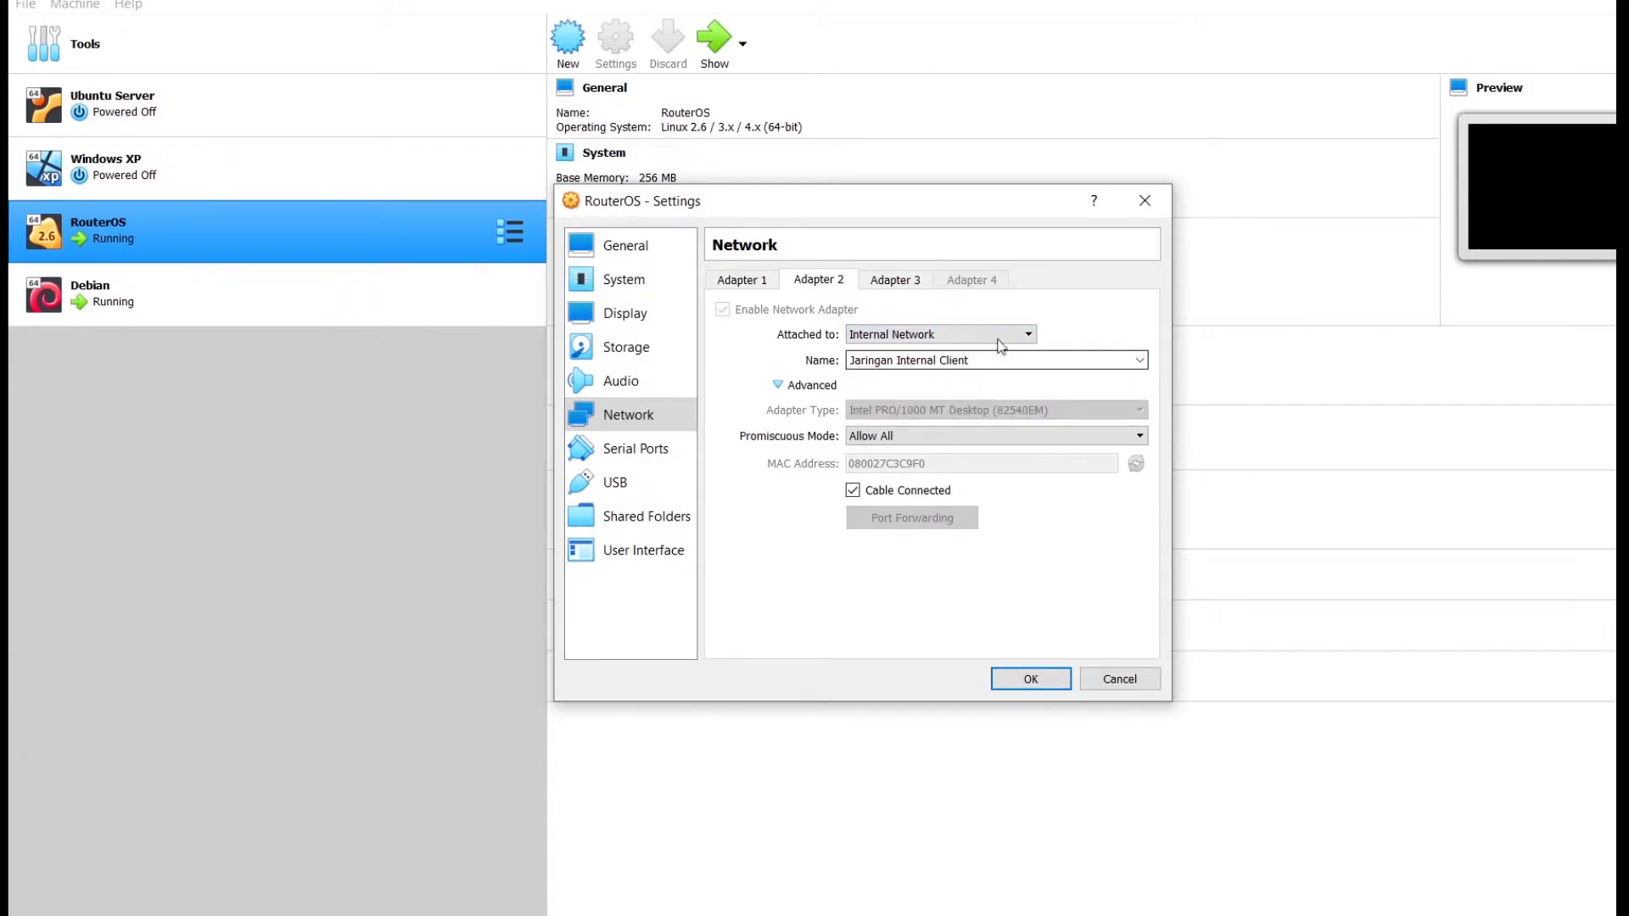
{"action": "left_click", "coordinate": [987, 359]}
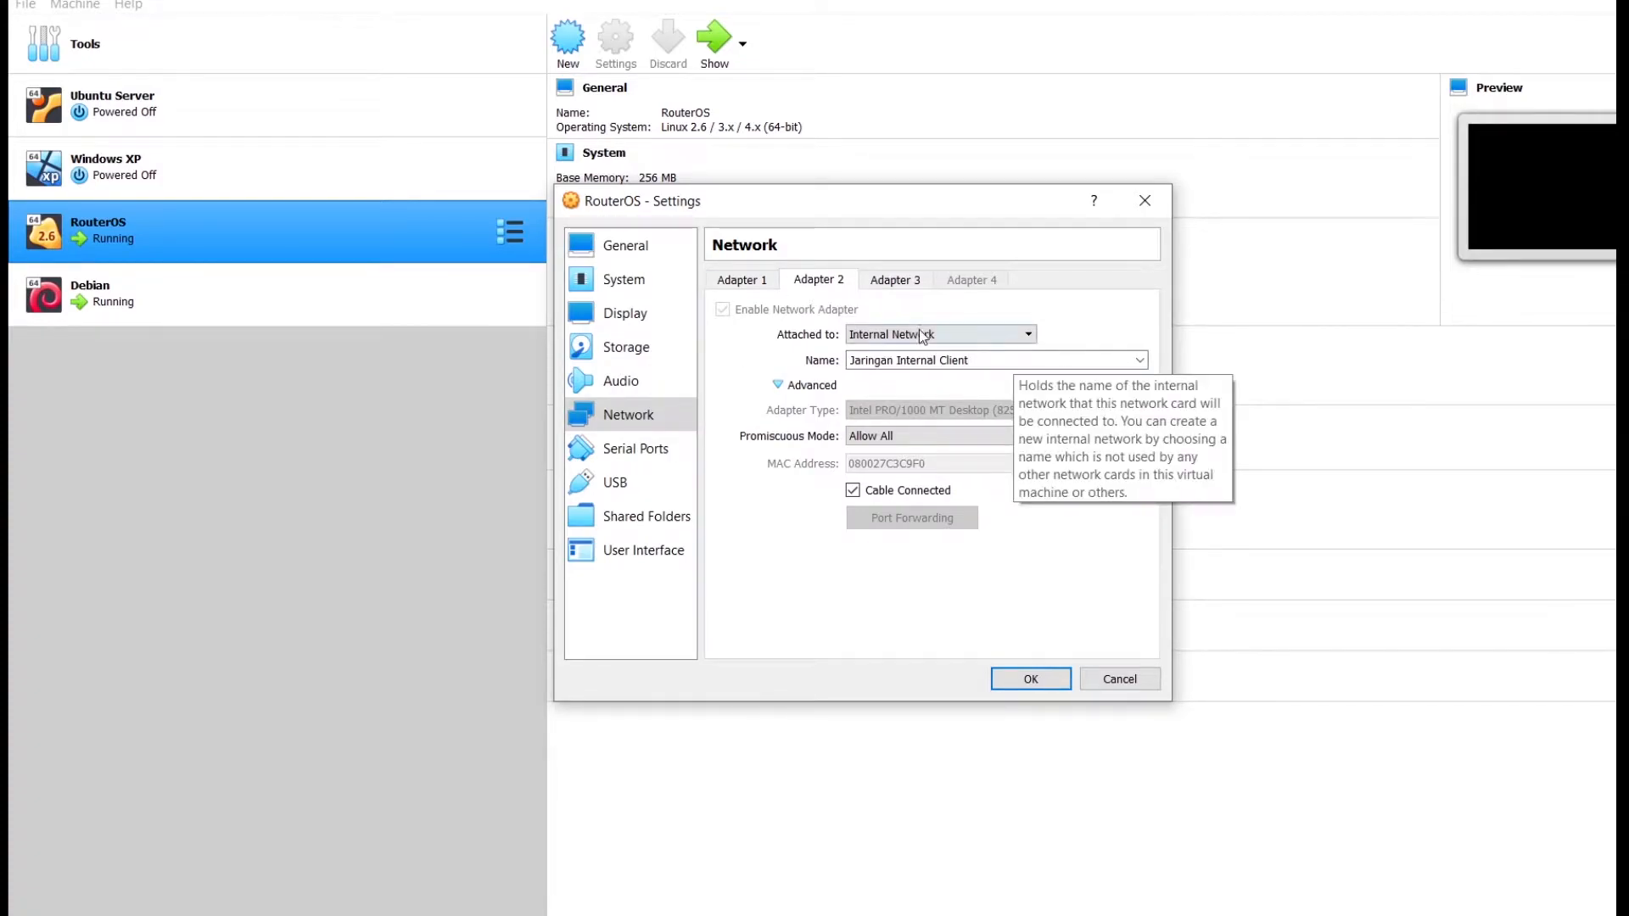
{"action": "left_click", "coordinate": [898, 280]}
{"action": "left_click", "coordinate": [808, 284]}
{"action": "left_click", "coordinate": [897, 280]}
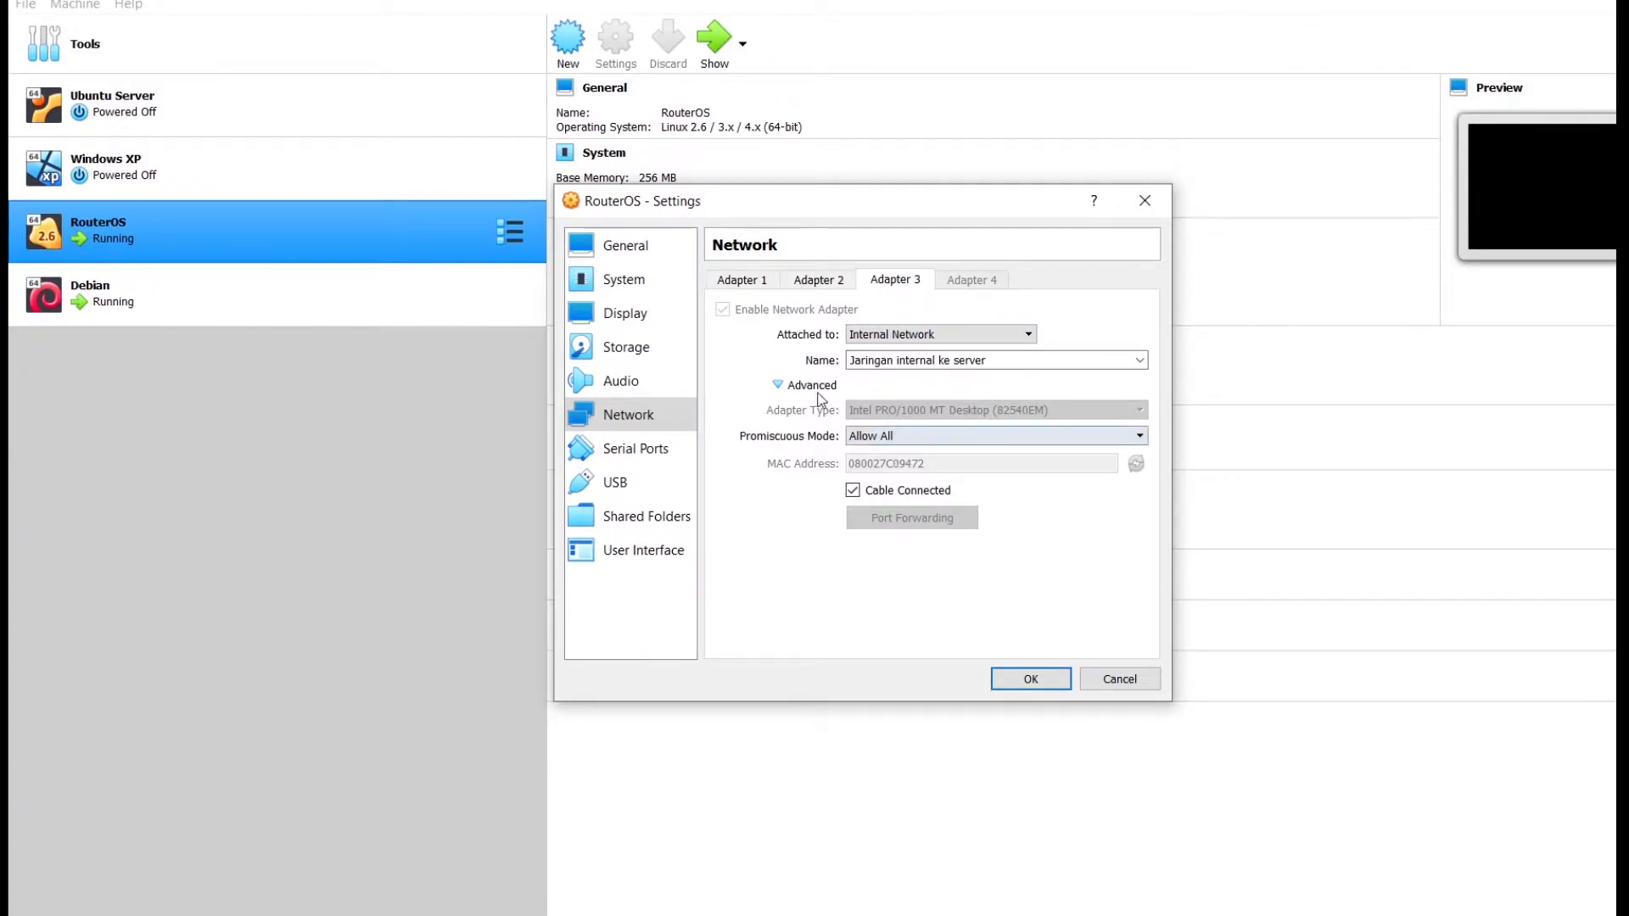
{"action": "left_click", "coordinate": [836, 285]}
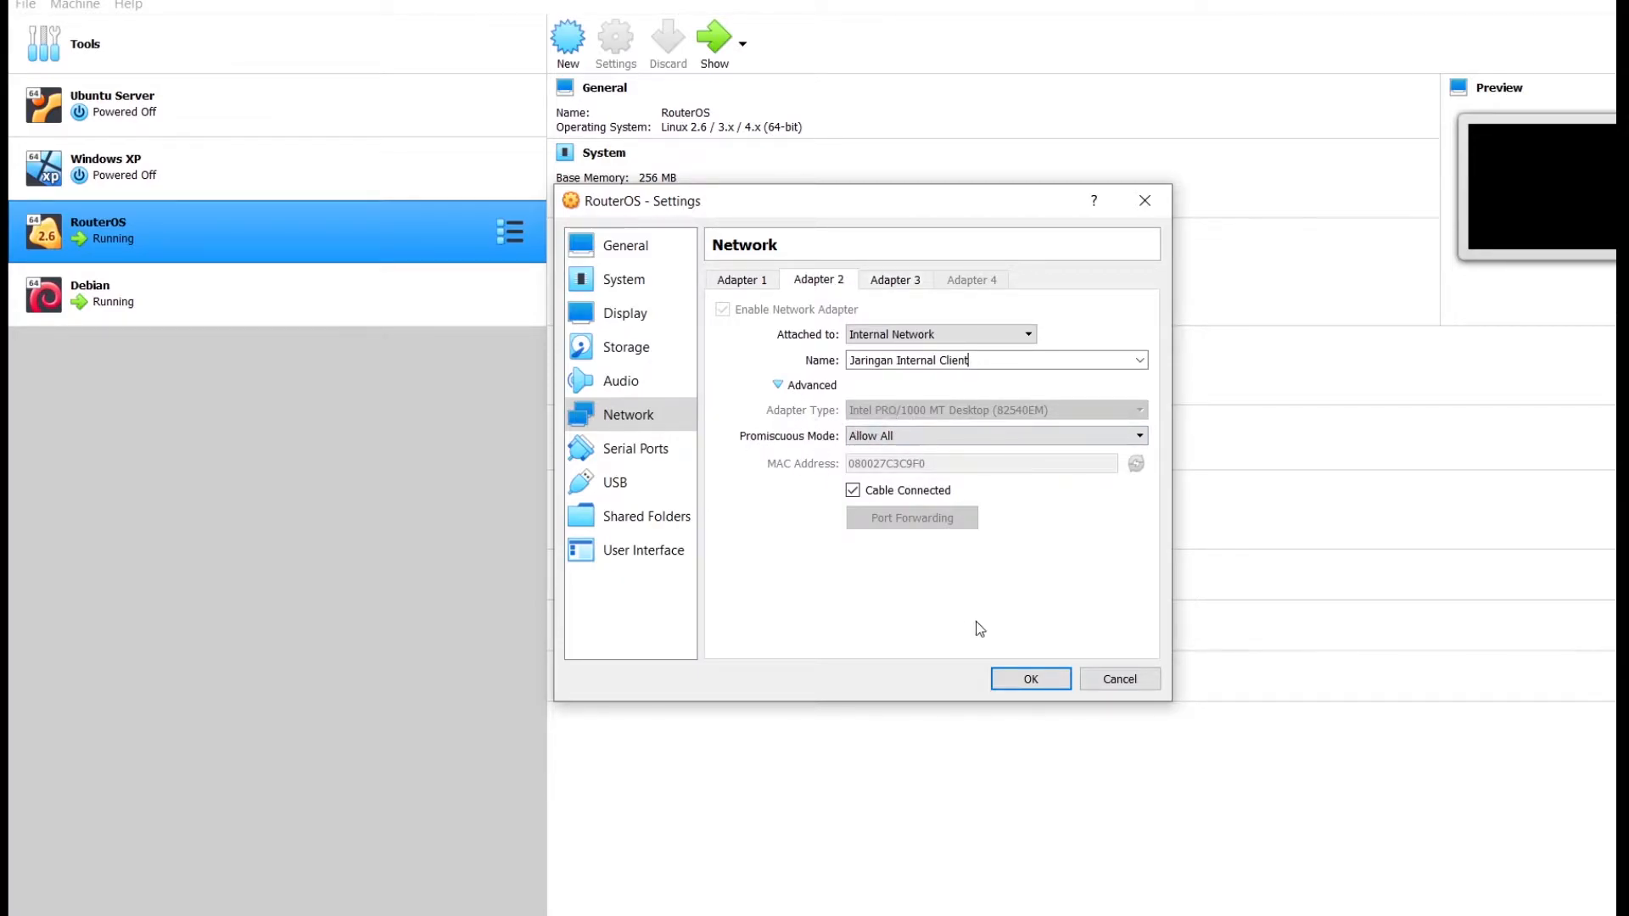
{"action": "left_click", "coordinate": [1030, 678]}
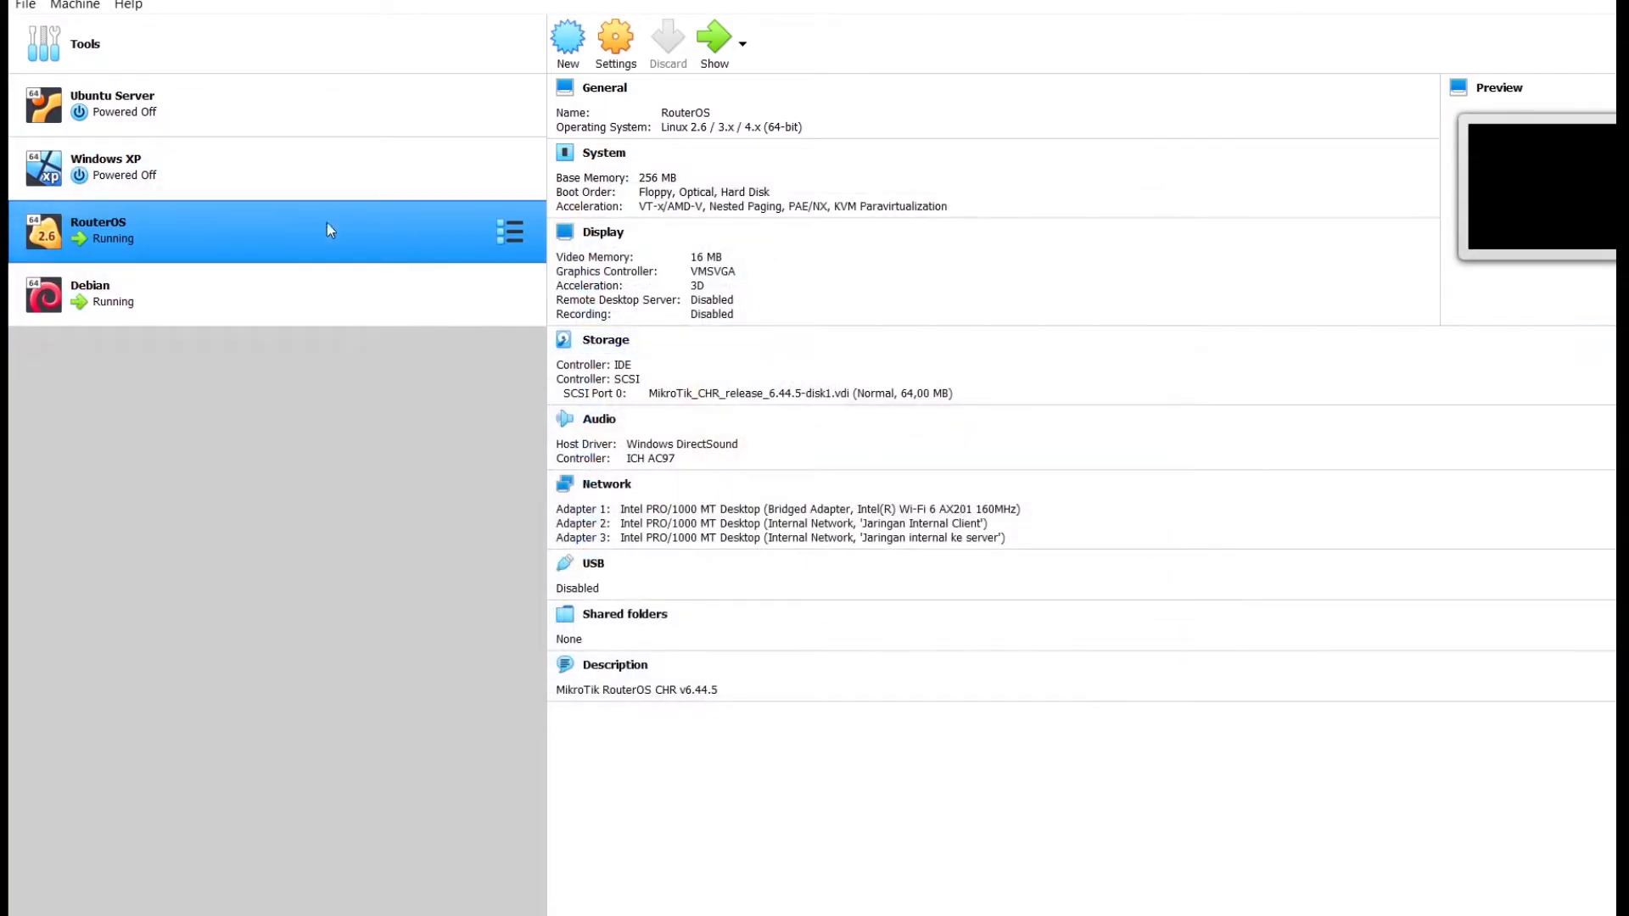
Step: Attach Debian's adapter to internal network 'Jaringan internal ke server' and save
{"action": "left_click", "coordinate": [319, 295]}
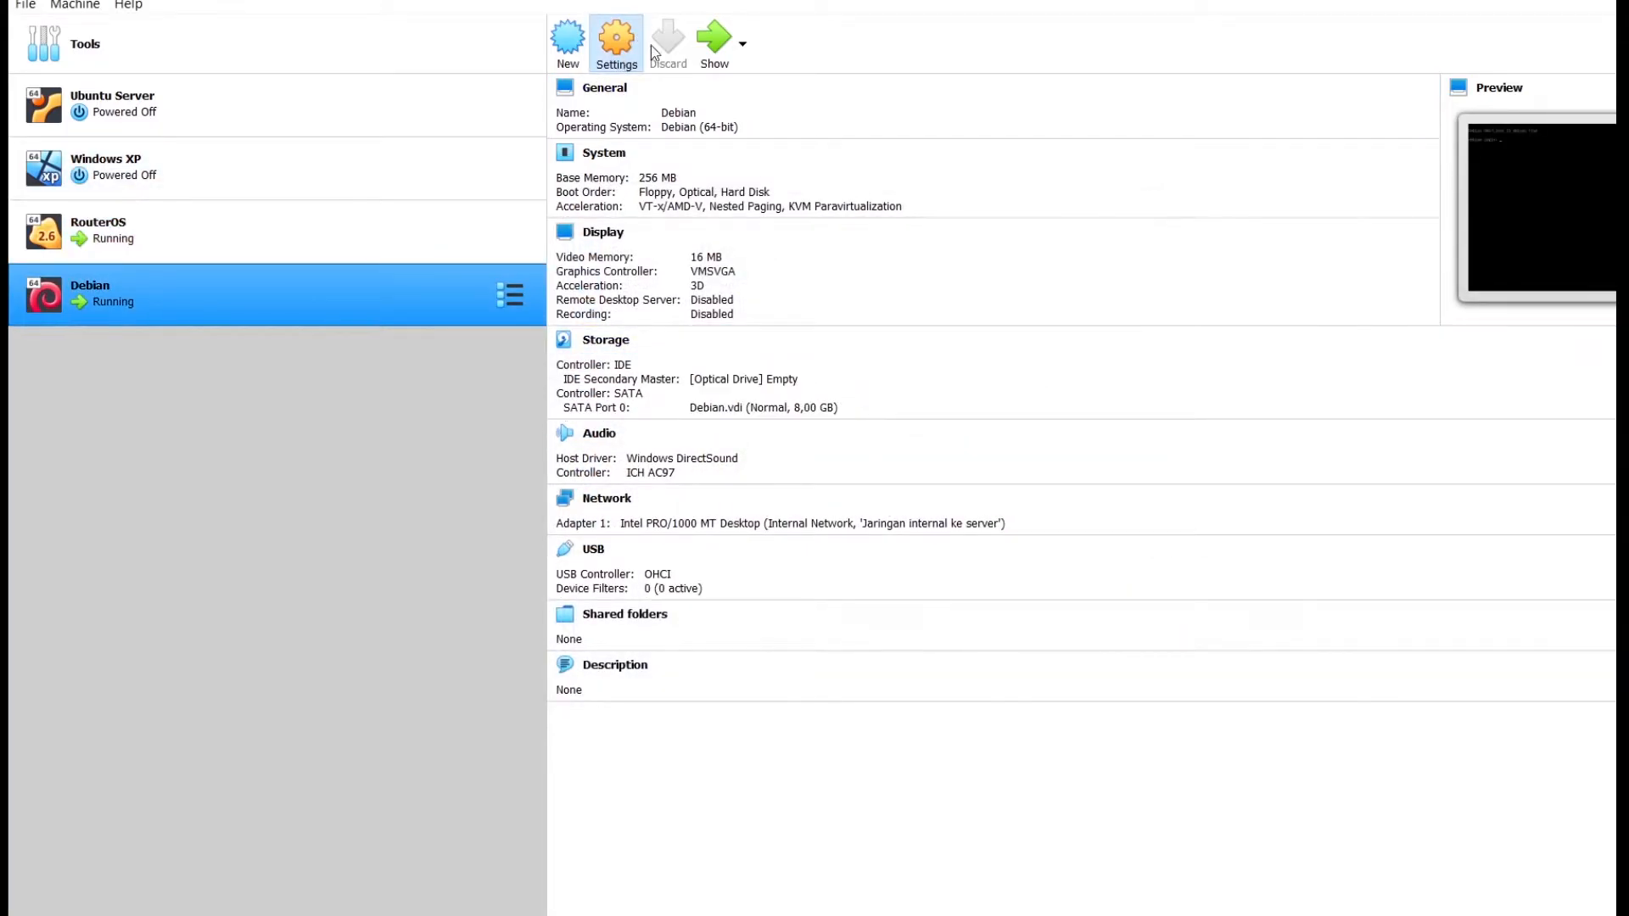
{"action": "left_click", "coordinate": [629, 419]}
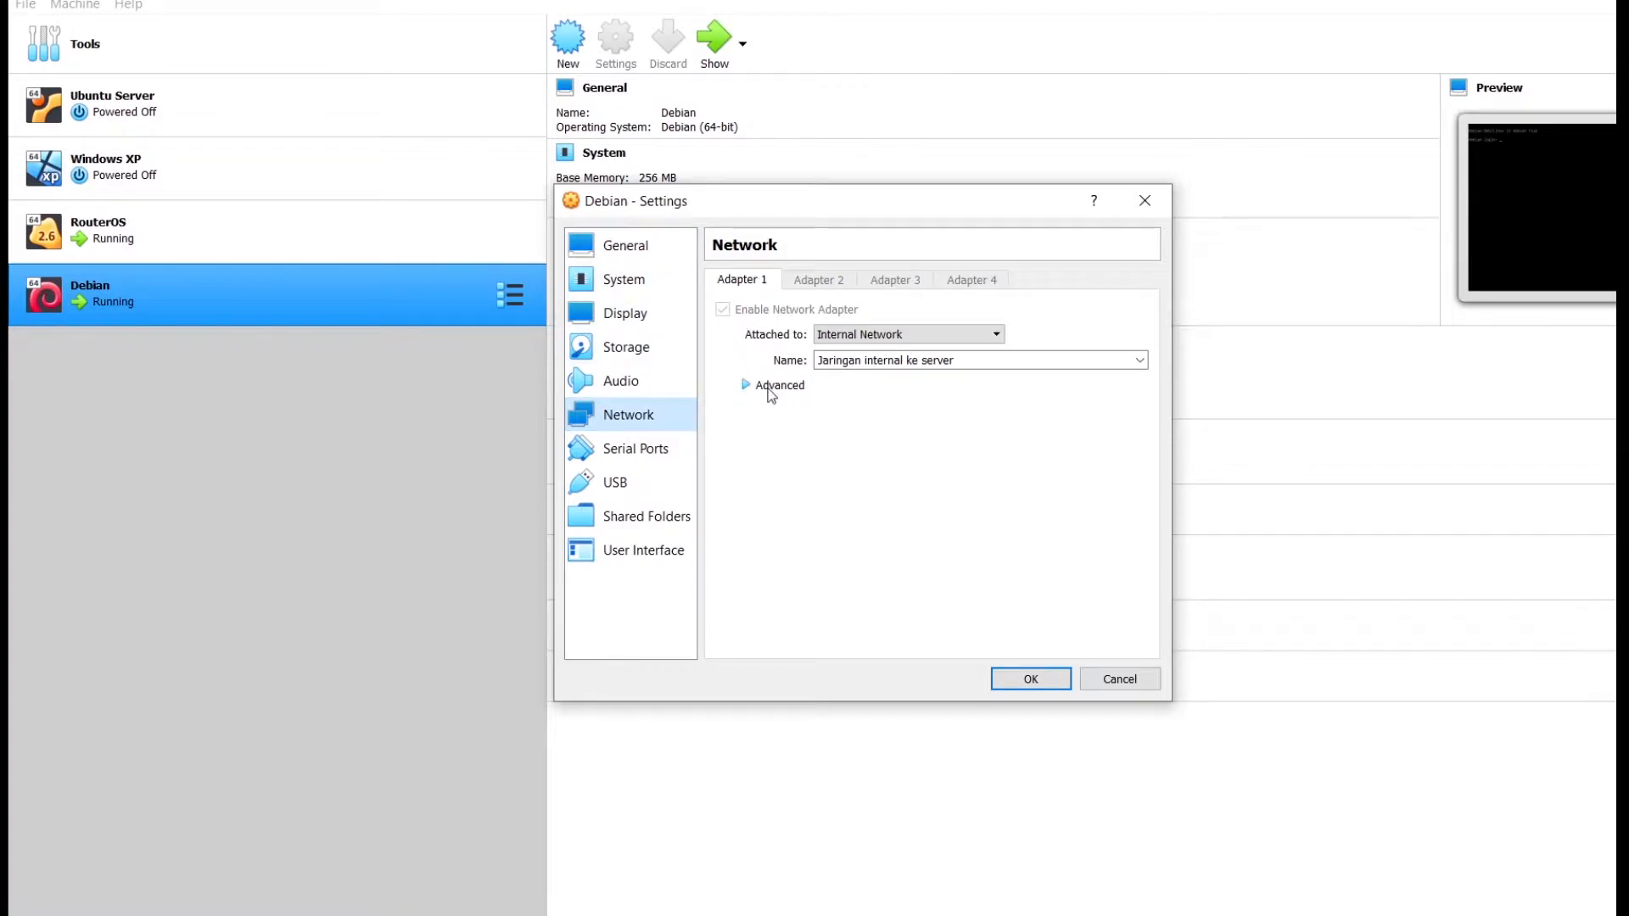
{"action": "left_click", "coordinate": [768, 386]}
{"action": "left_click", "coordinate": [1028, 336]}
{"action": "left_click", "coordinate": [1027, 336]}
{"action": "left_click", "coordinate": [1137, 362]}
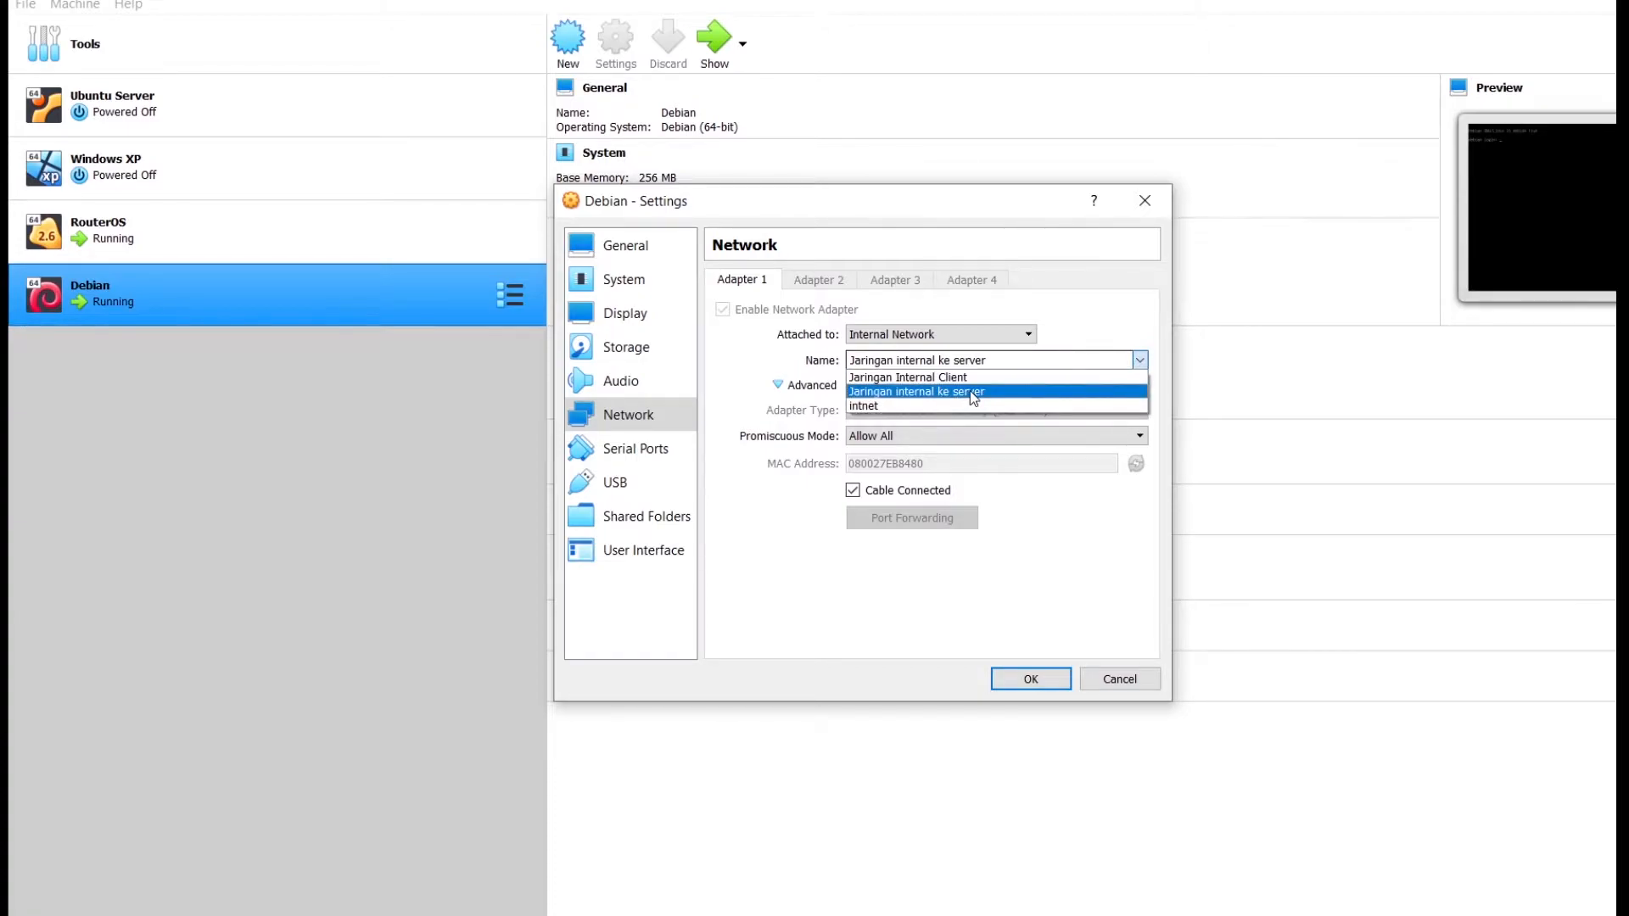
{"action": "left_click", "coordinate": [970, 391]}
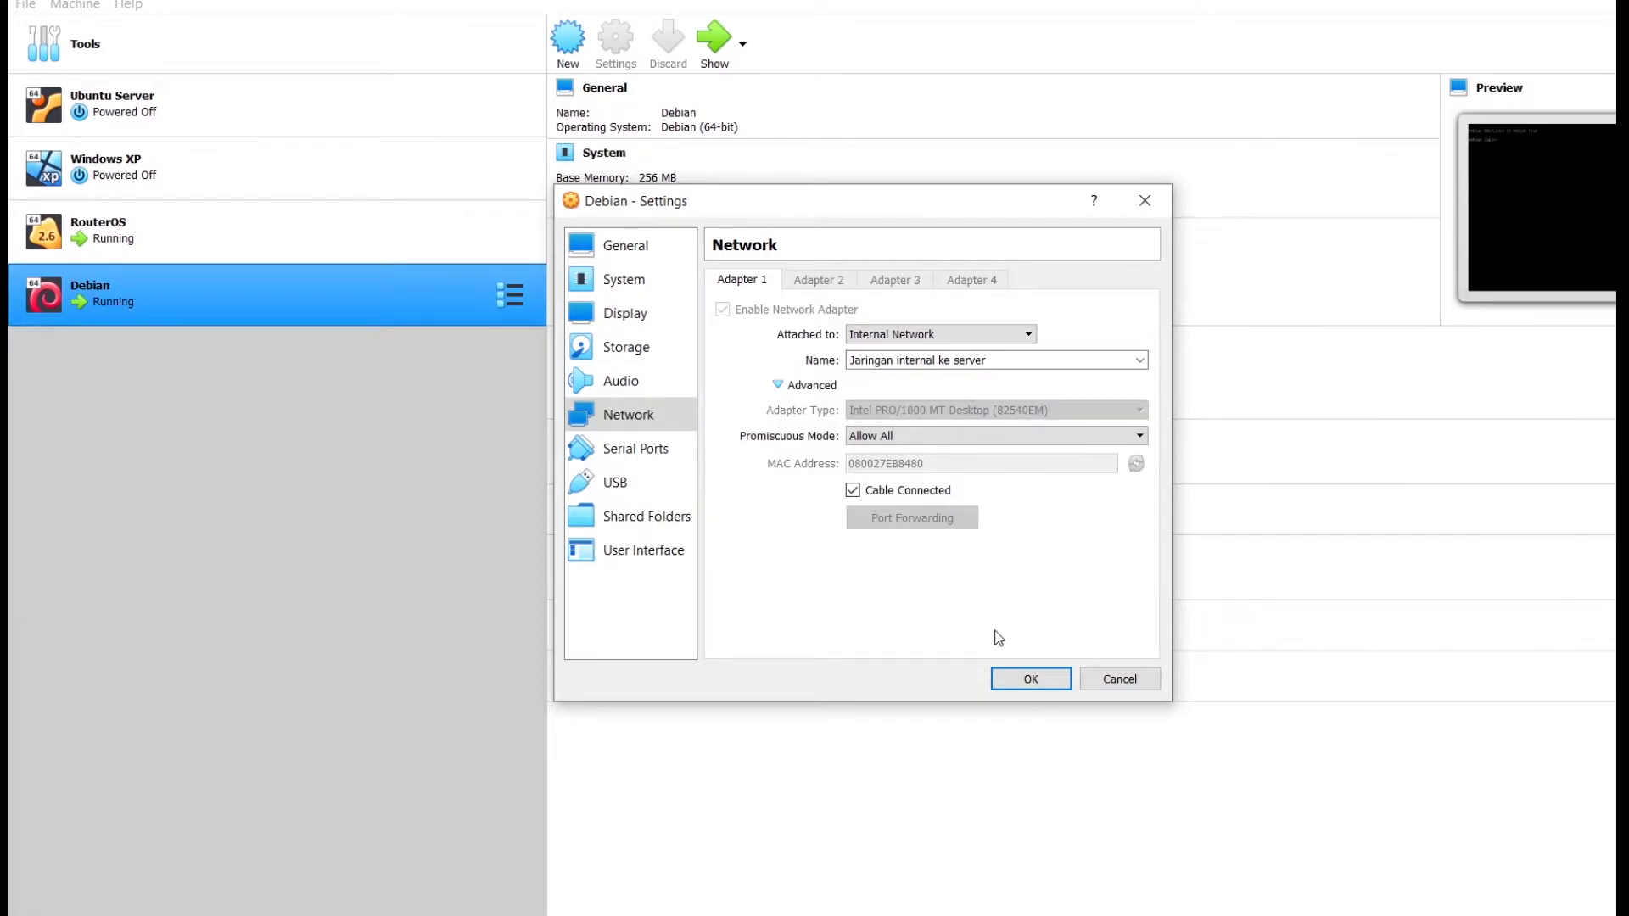
{"action": "left_click", "coordinate": [1003, 677]}
Step: Confirm Windows XP's adapter stays on internal network 'Jaringan Internal Client' and save
{"action": "left_click", "coordinate": [390, 174]}
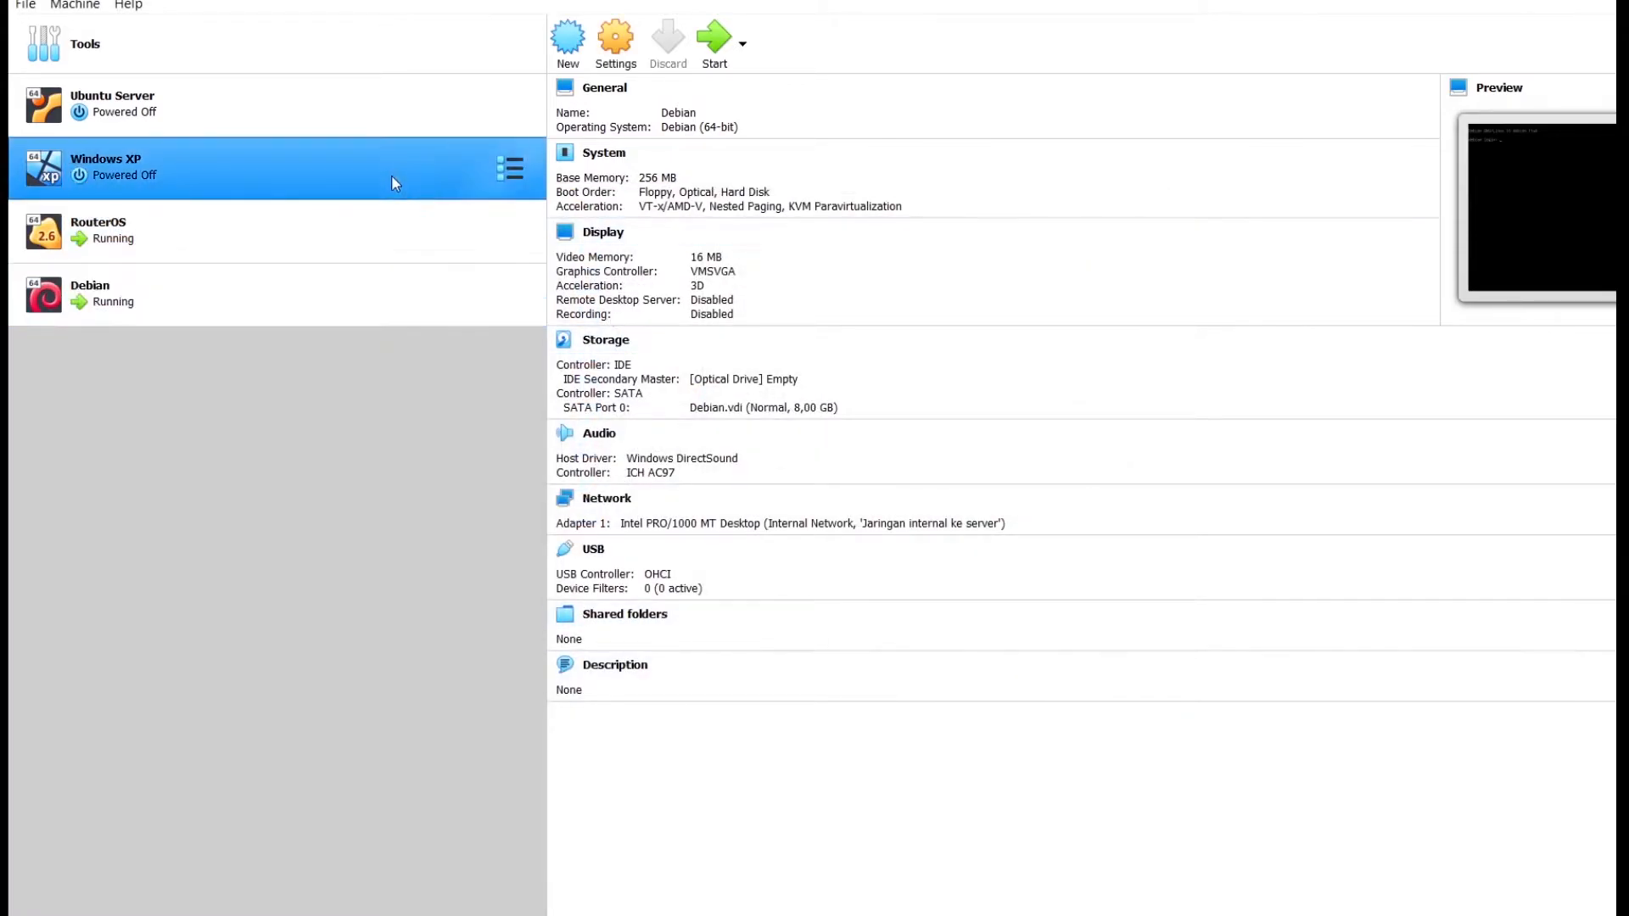
{"action": "left_click", "coordinate": [614, 36]}
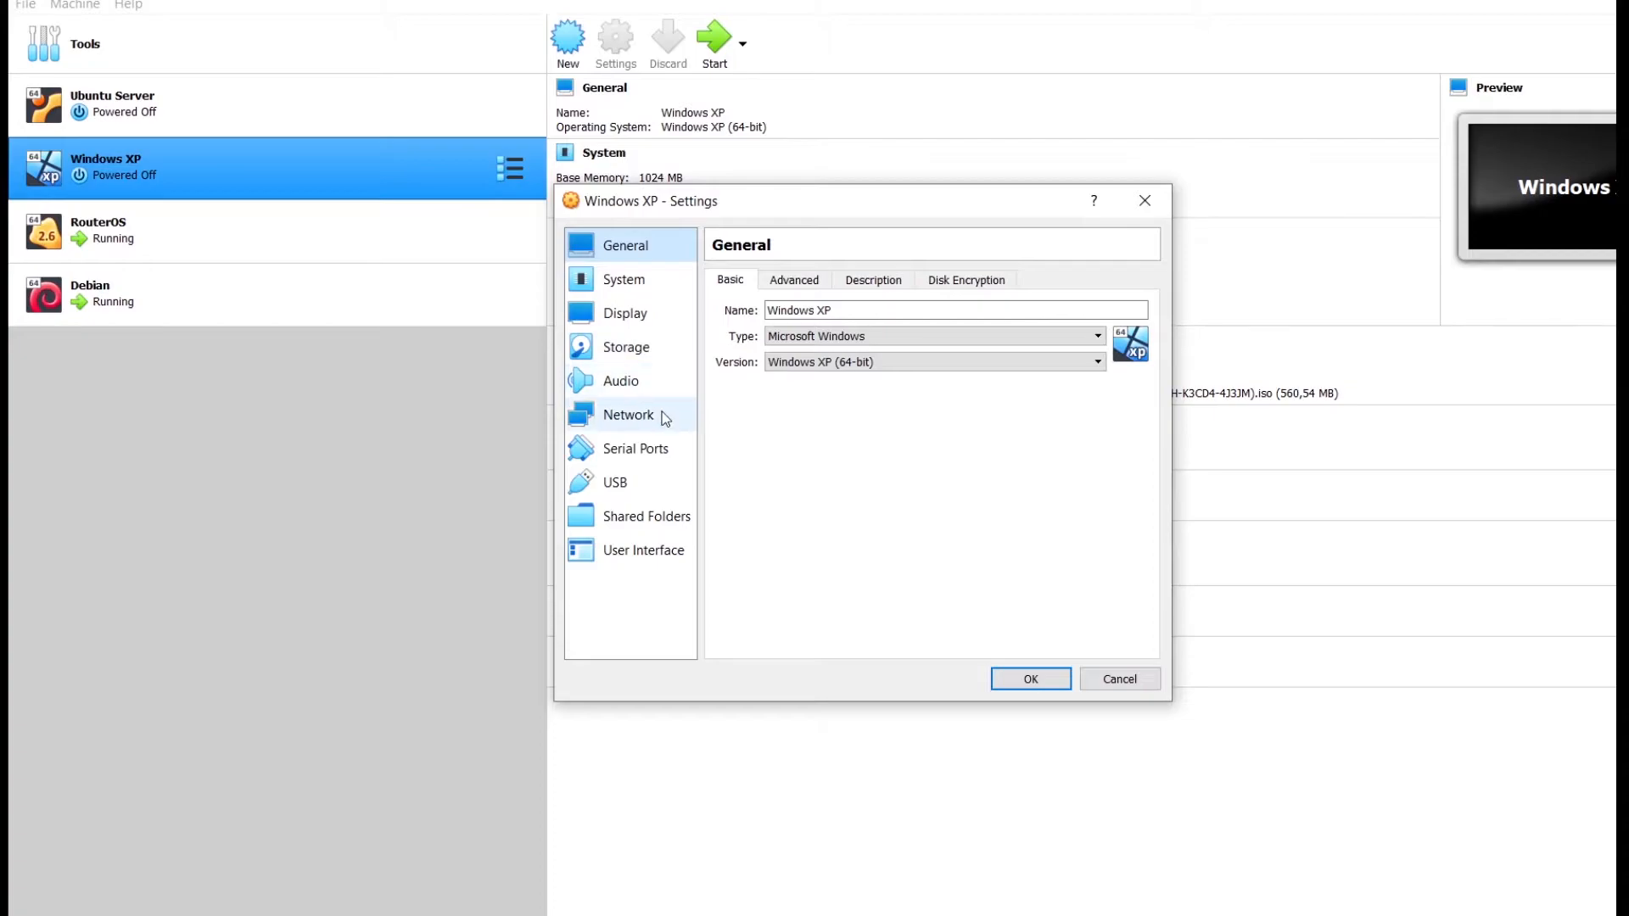
{"action": "left_click", "coordinate": [662, 418]}
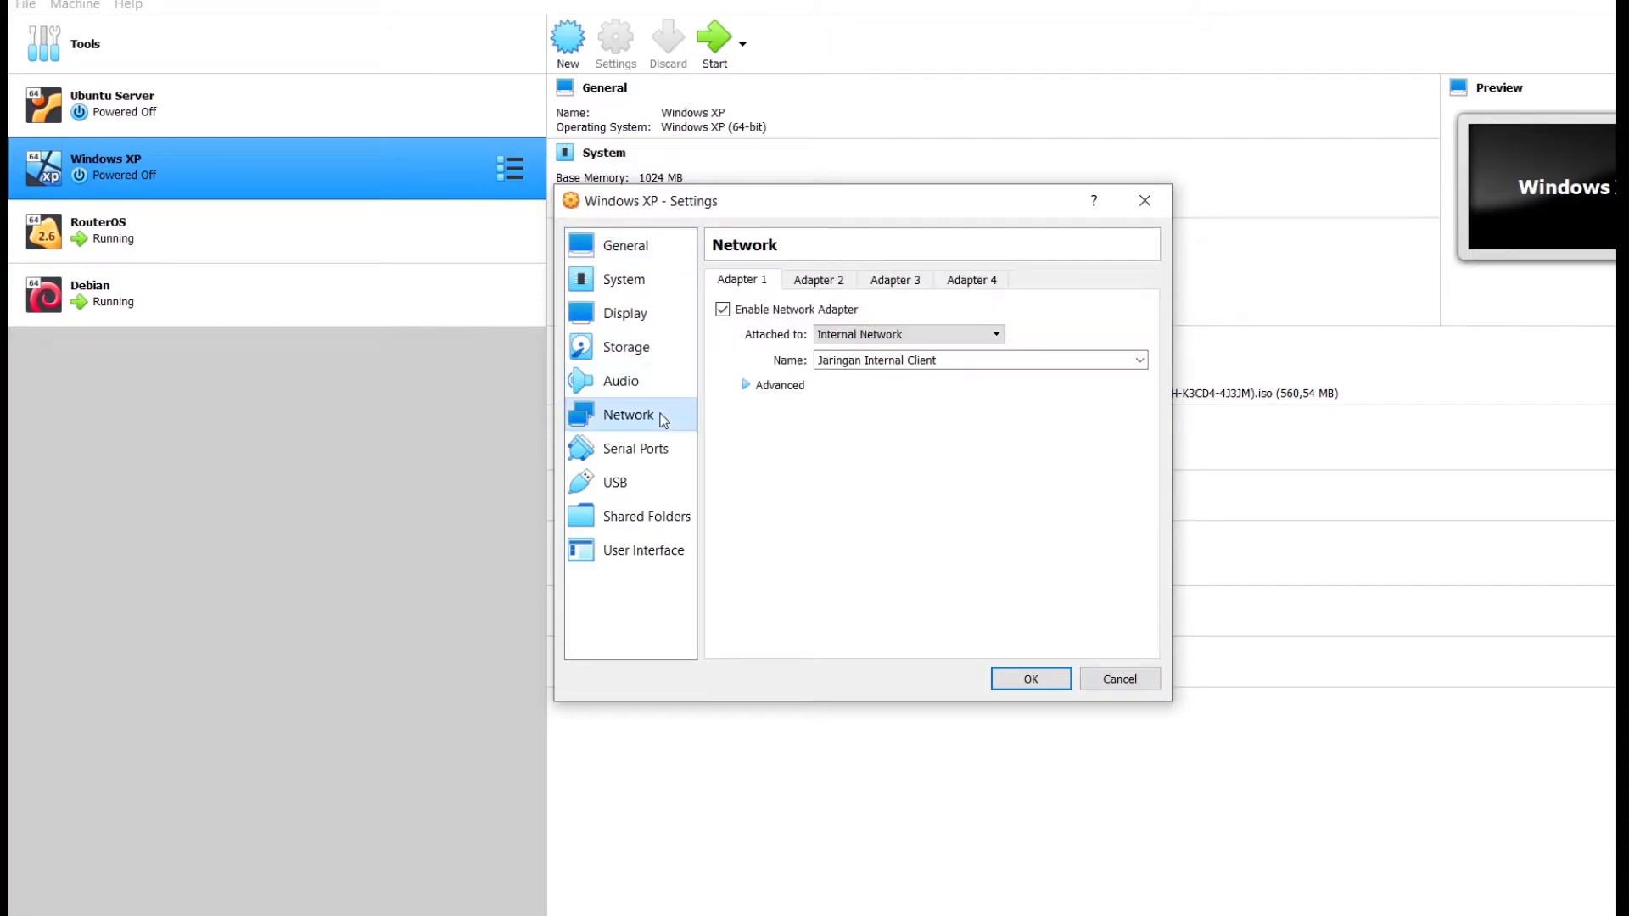
{"action": "left_click", "coordinate": [778, 386]}
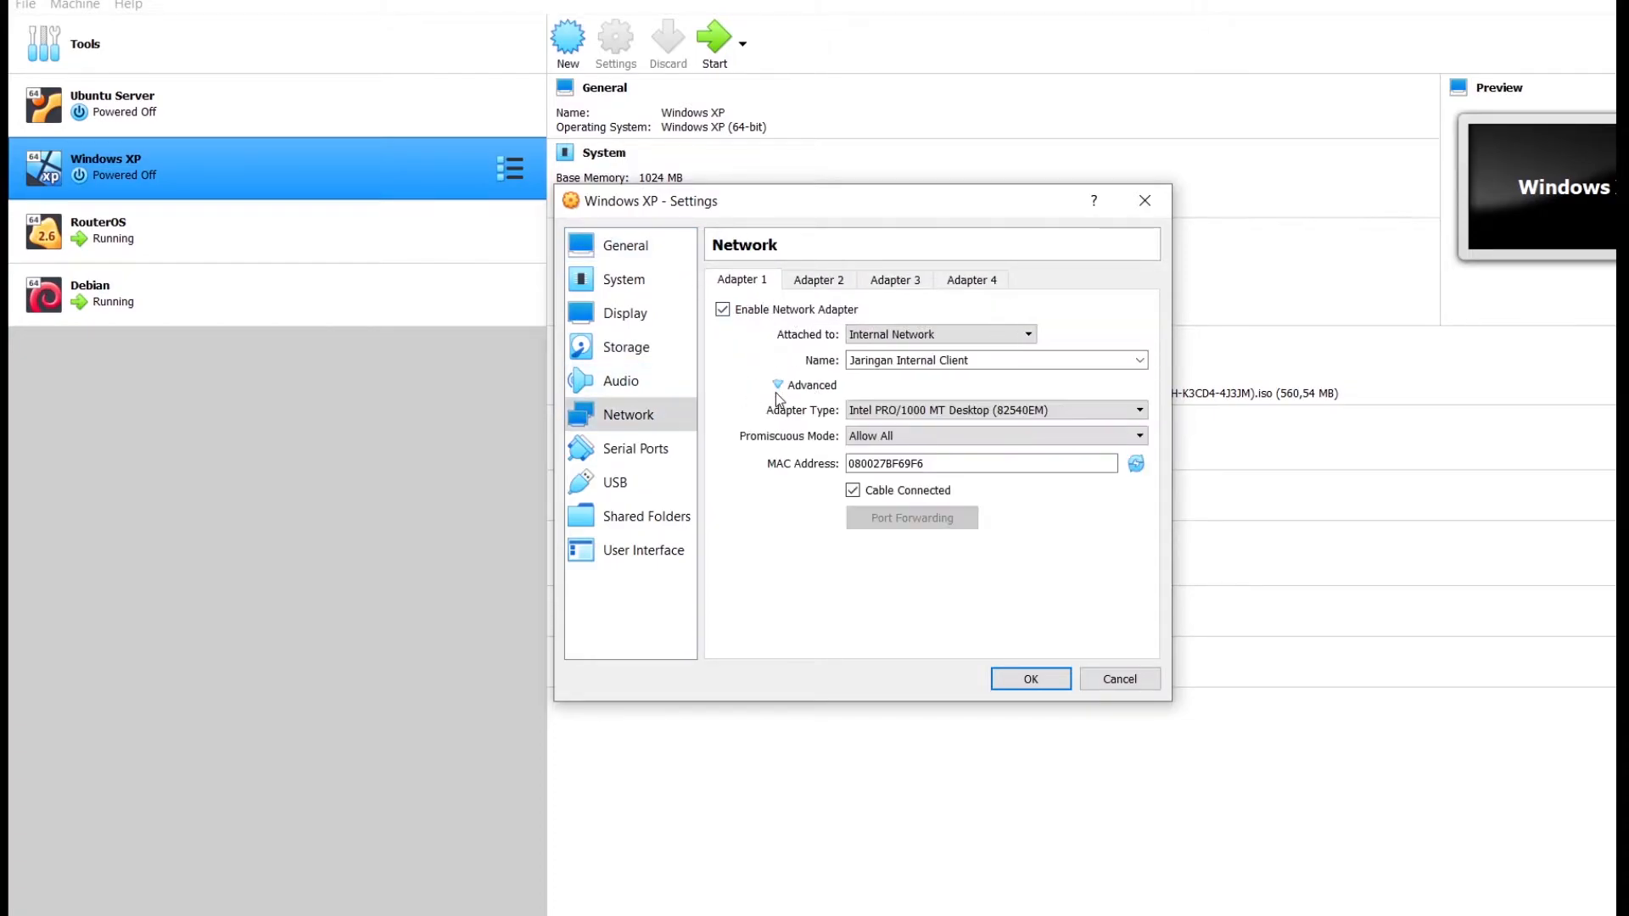
{"action": "left_click", "coordinate": [1141, 363]}
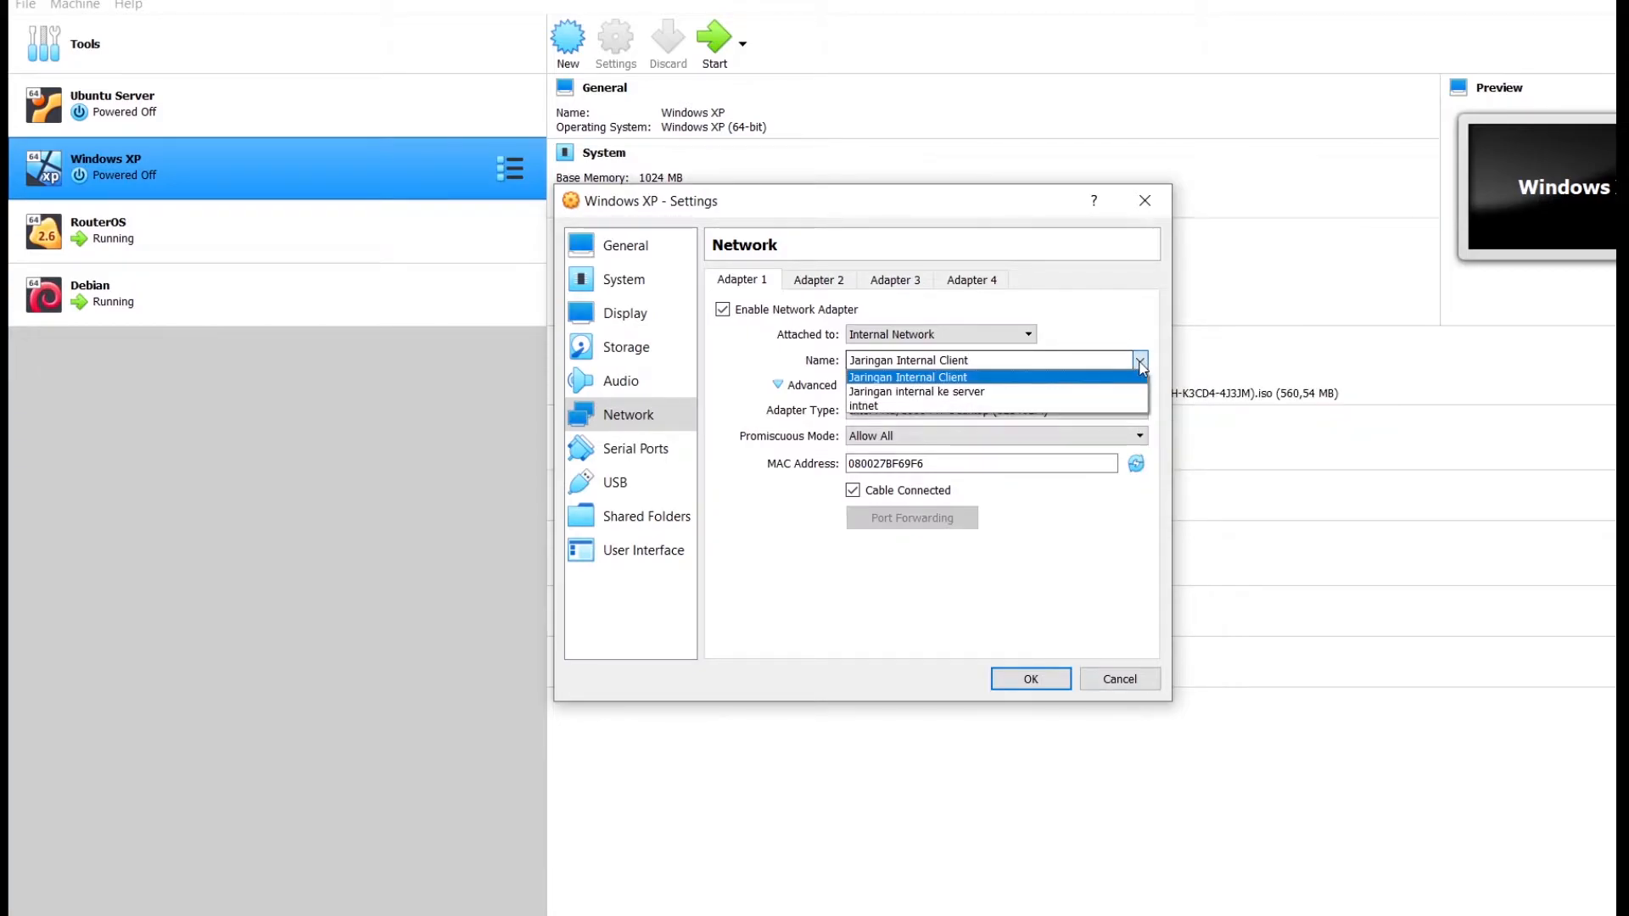
{"action": "left_click", "coordinate": [1141, 363]}
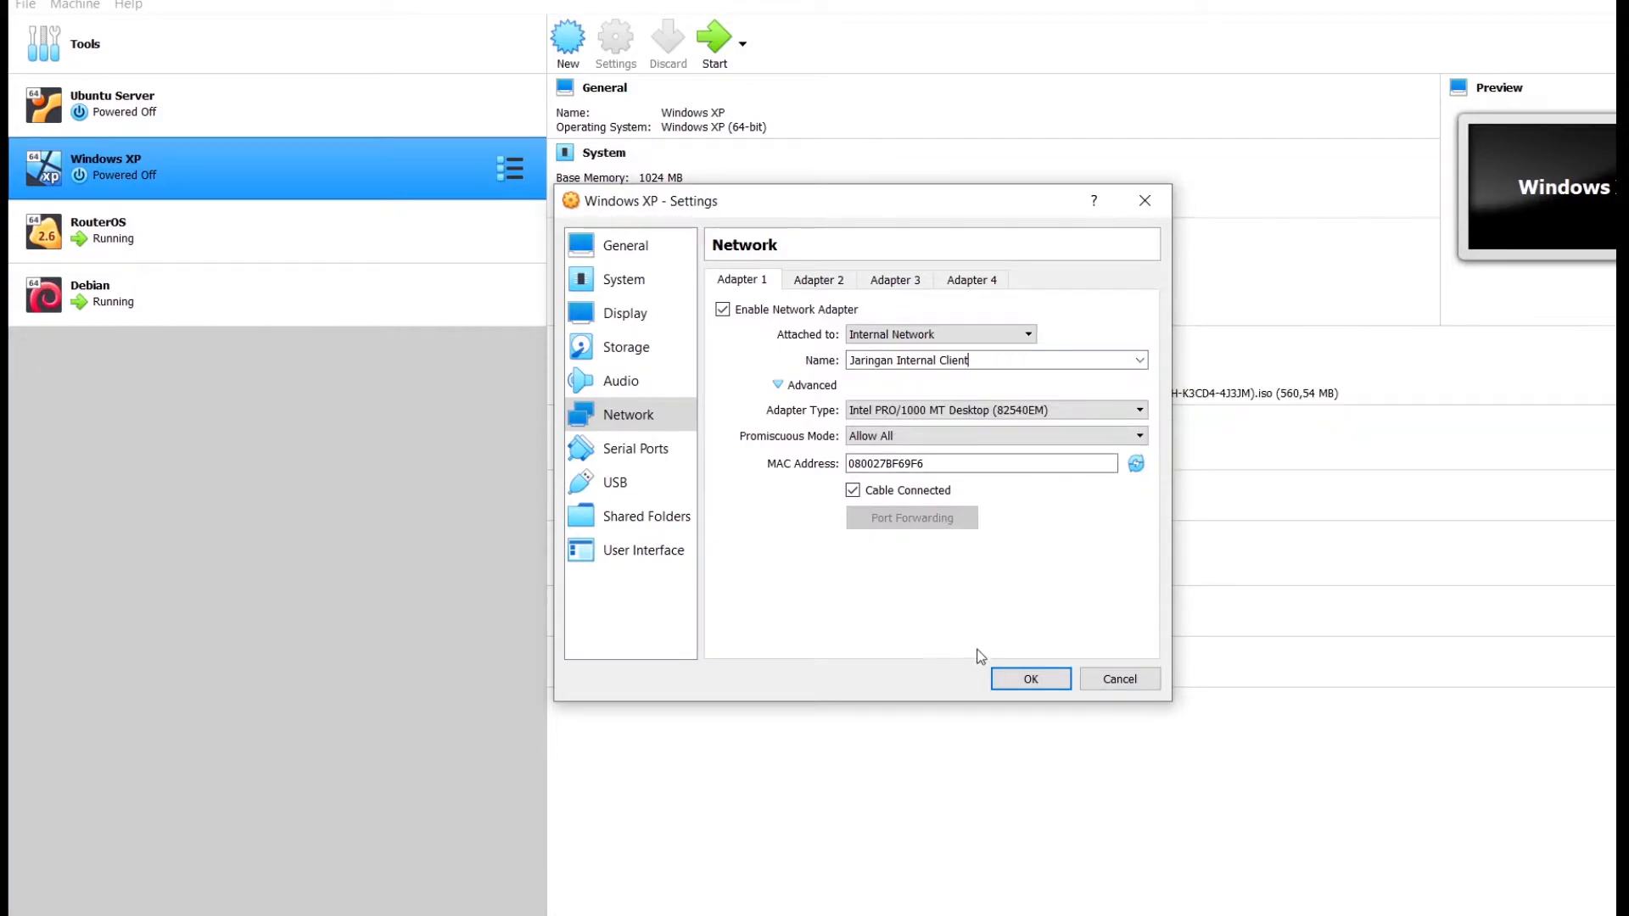
{"action": "left_click", "coordinate": [1030, 679]}
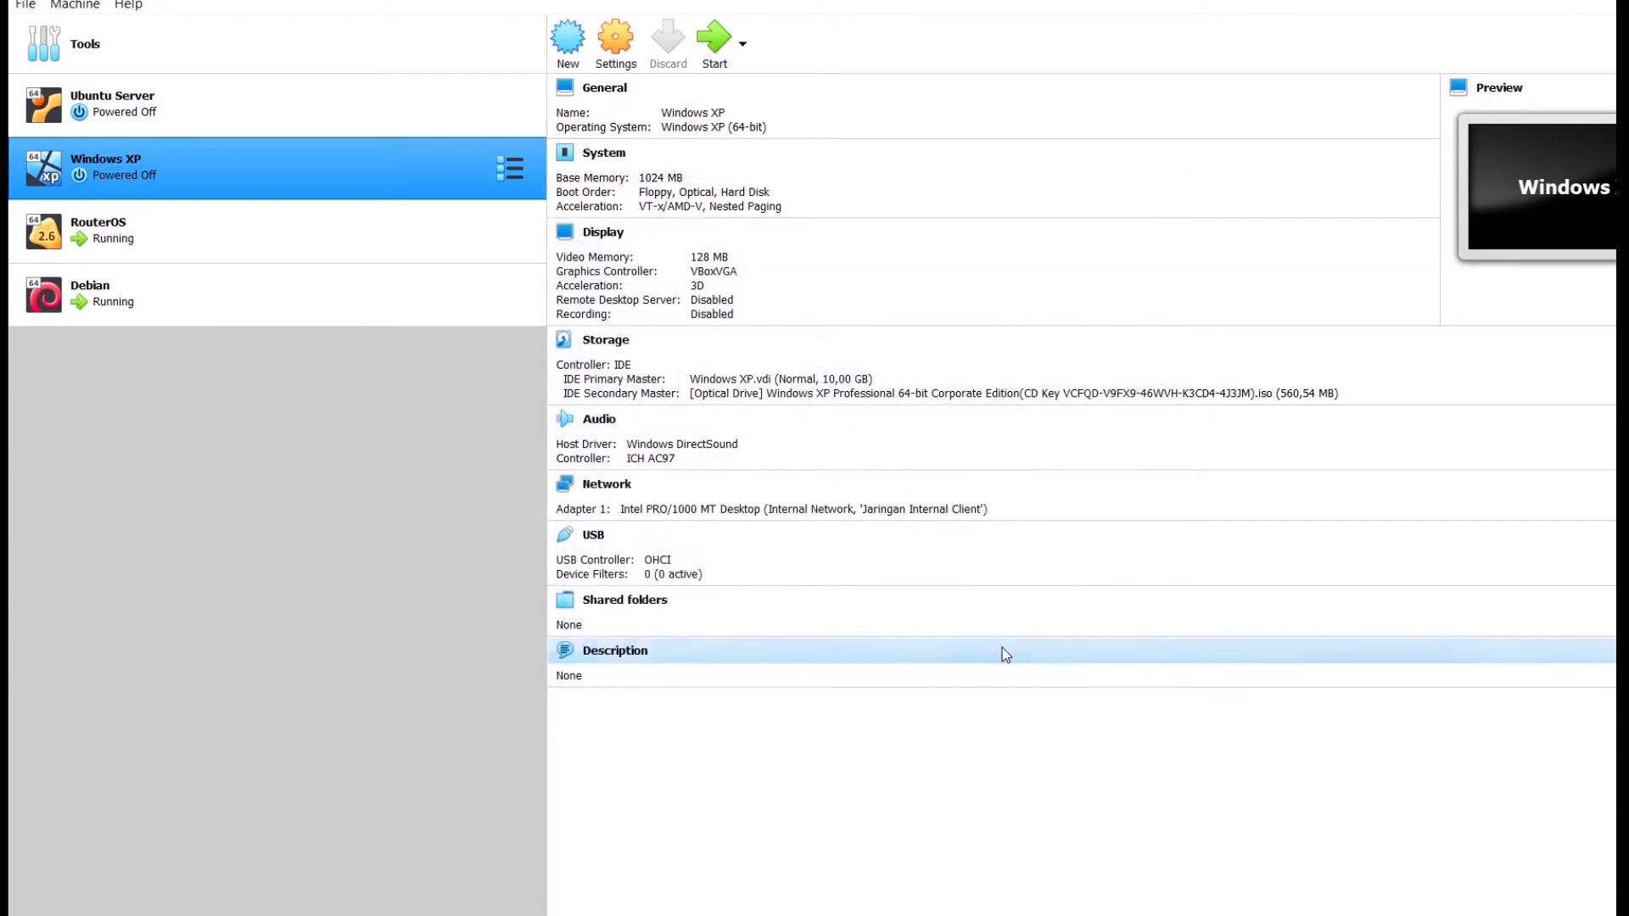
Step: Show the RouterOS console listing 20.20.20.1/24, 10.10.10.1/24 and 192.168.1.7/24
{"action": "left_click", "coordinate": [420, 240]}
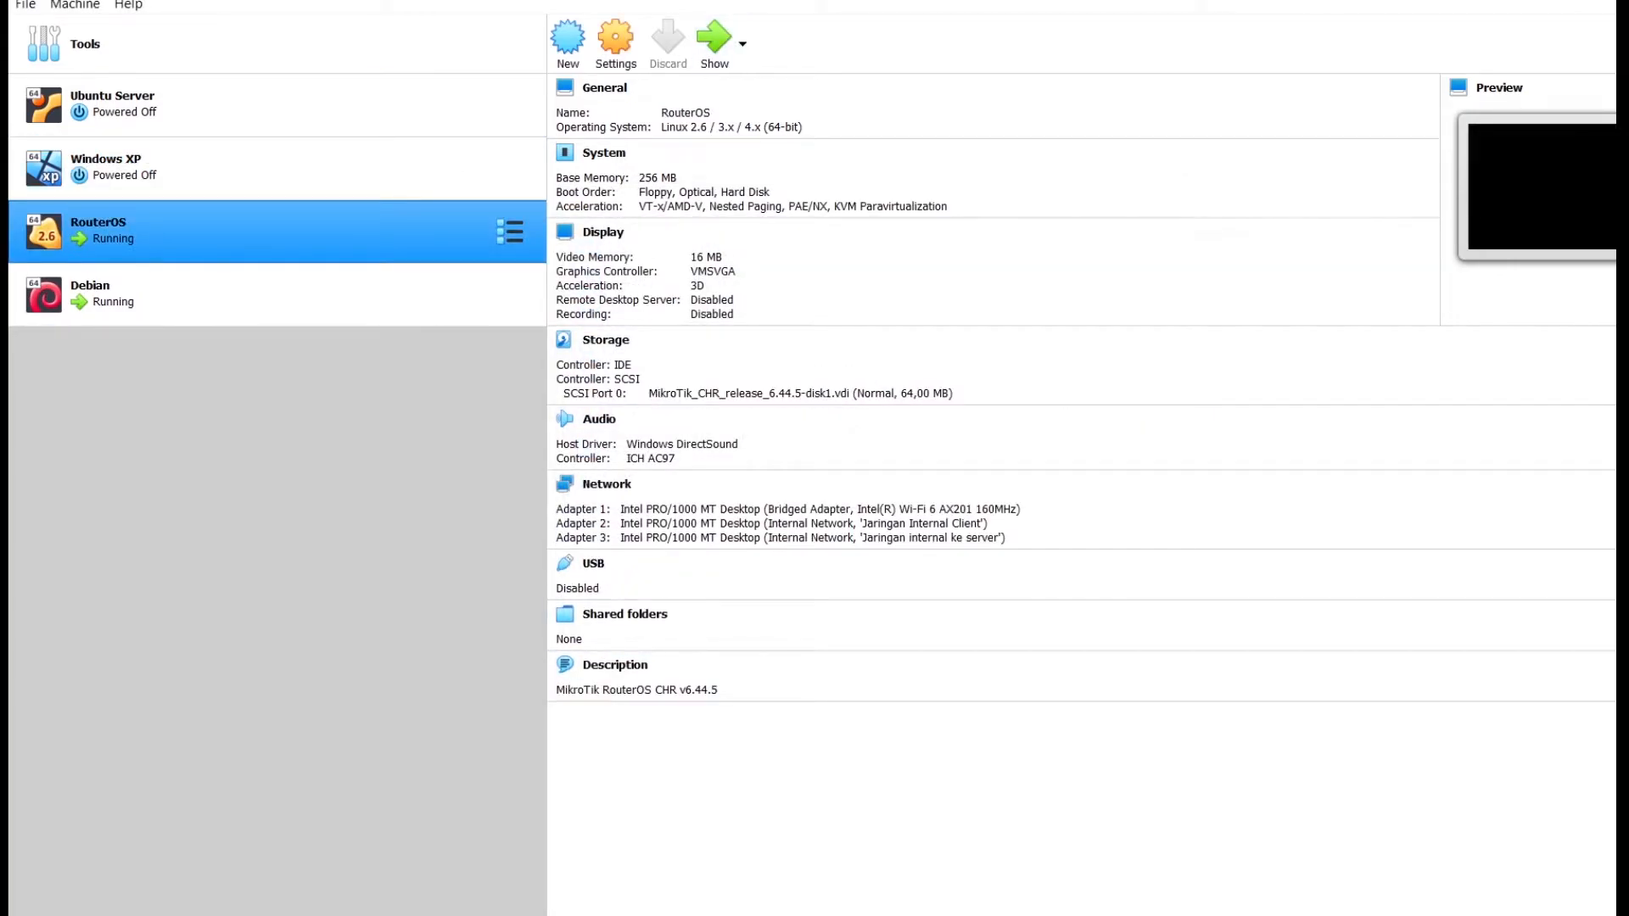
{"action": "left_click", "coordinate": [712, 40]}
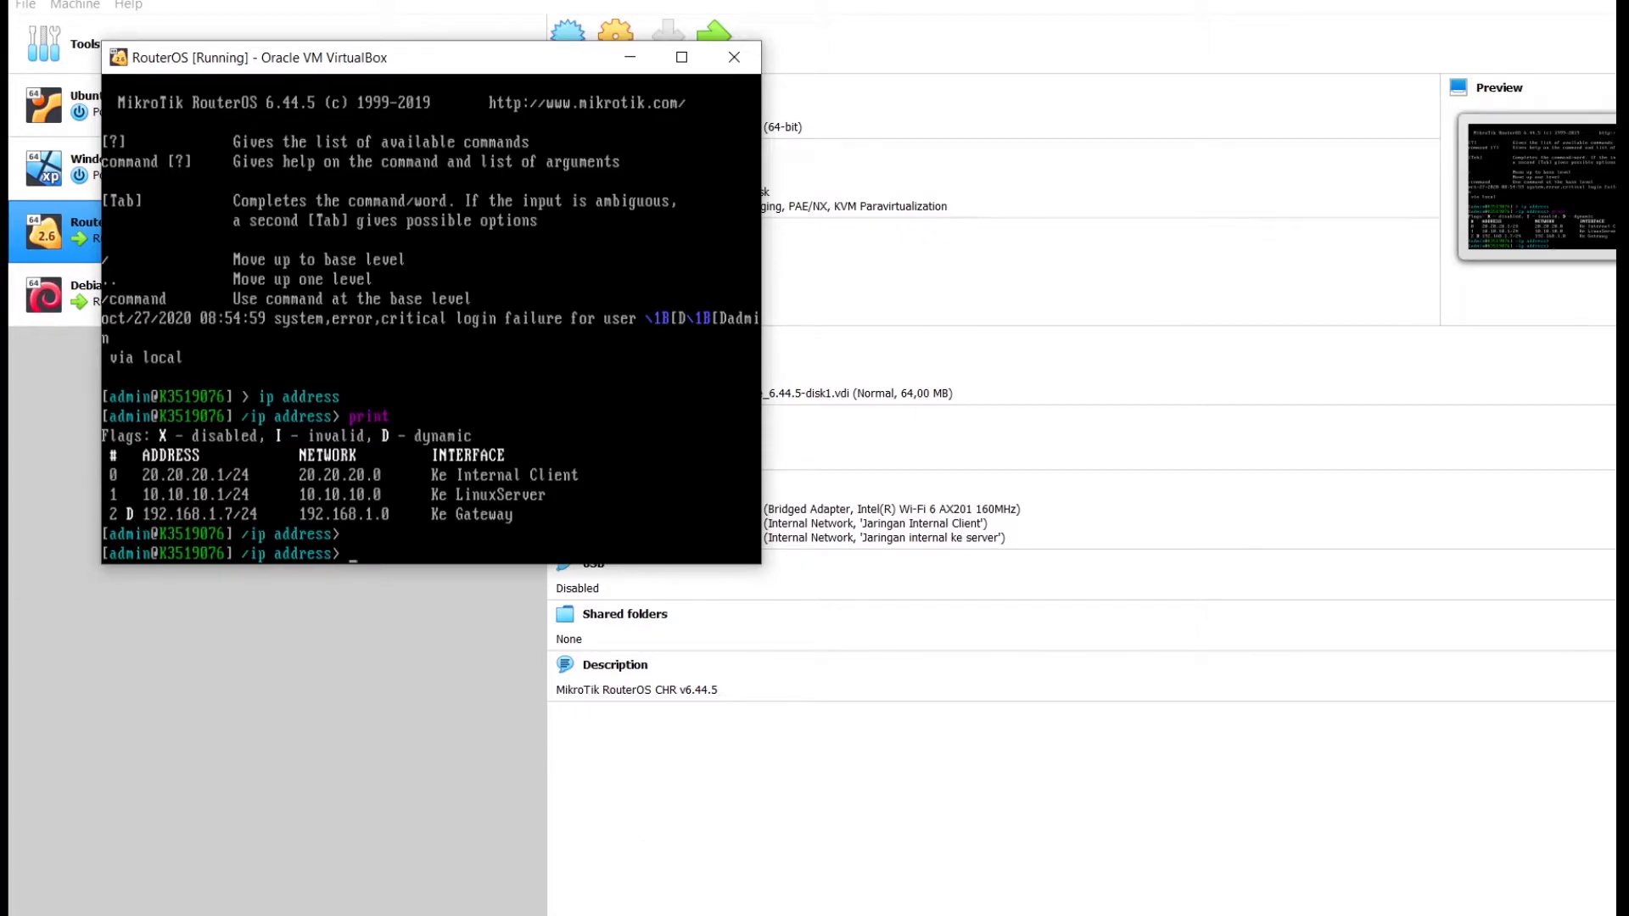
{"action": "mouse_move", "coordinate": [1025, 903]}
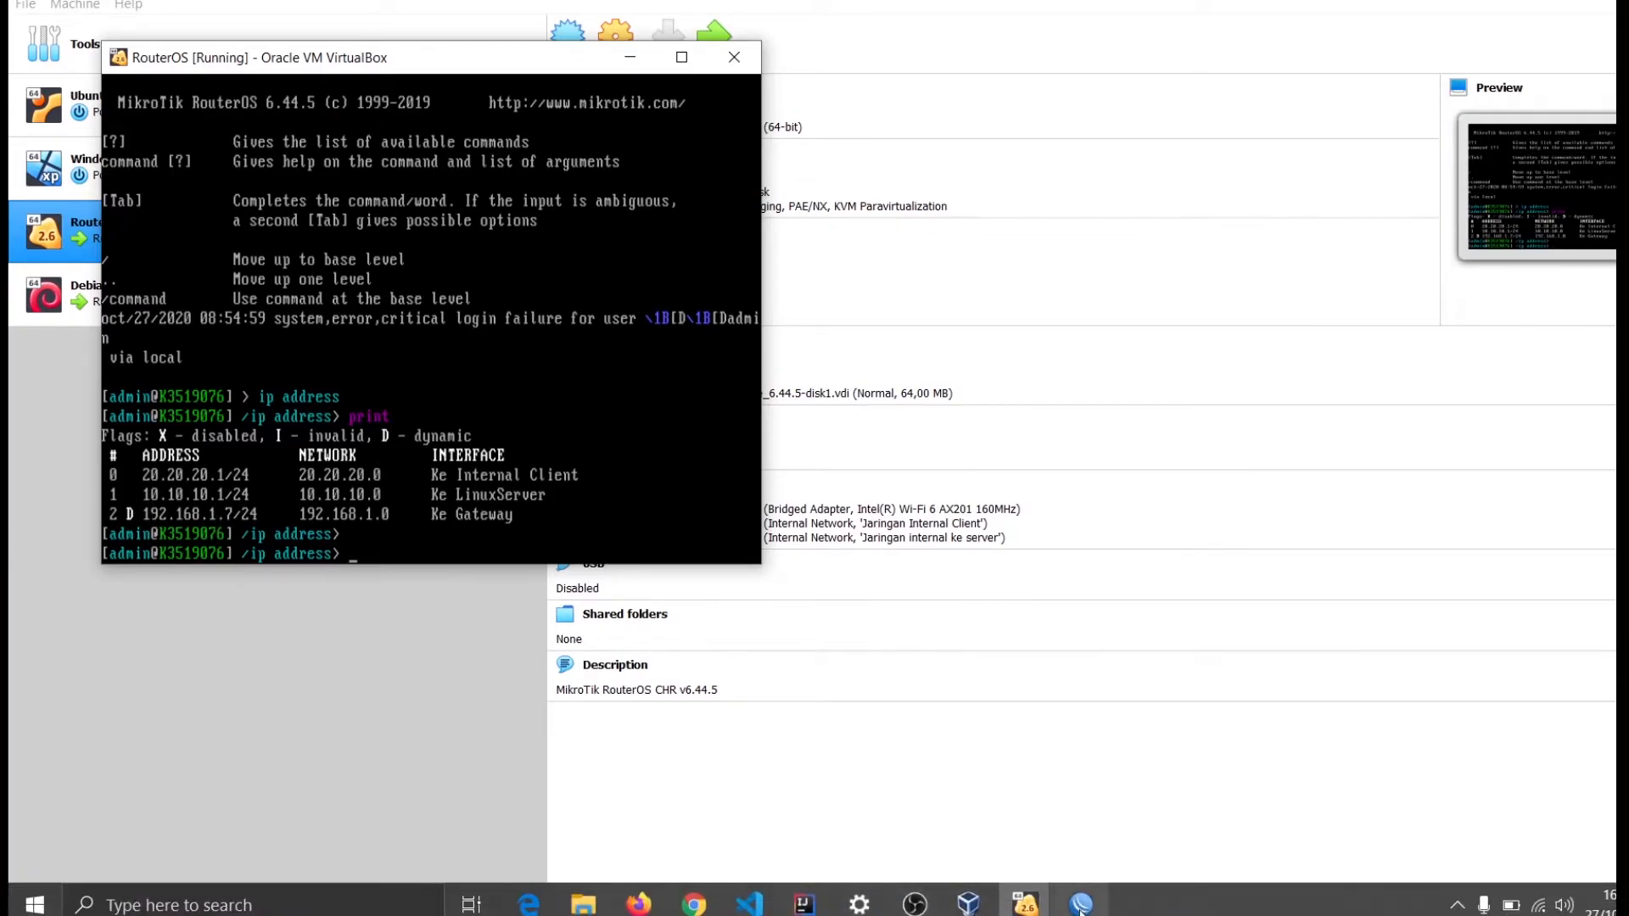
Step: Bring the Winbox session forward and reopen the Interface List
{"action": "left_click", "coordinate": [1080, 906]}
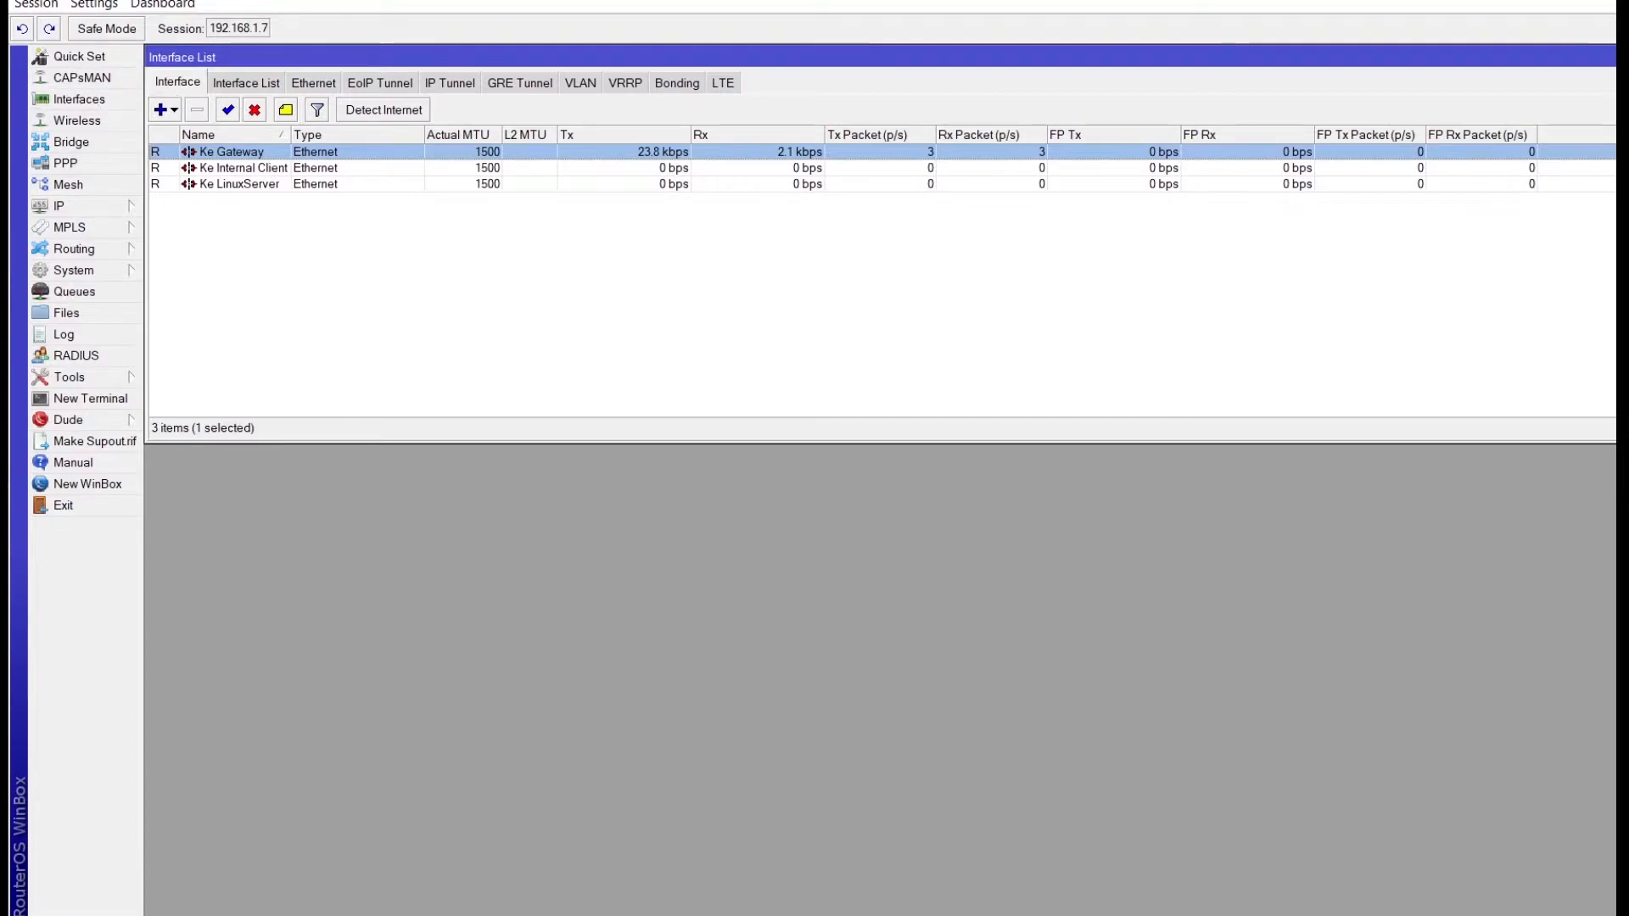
{"action": "left_click", "coordinate": [1616, 57]}
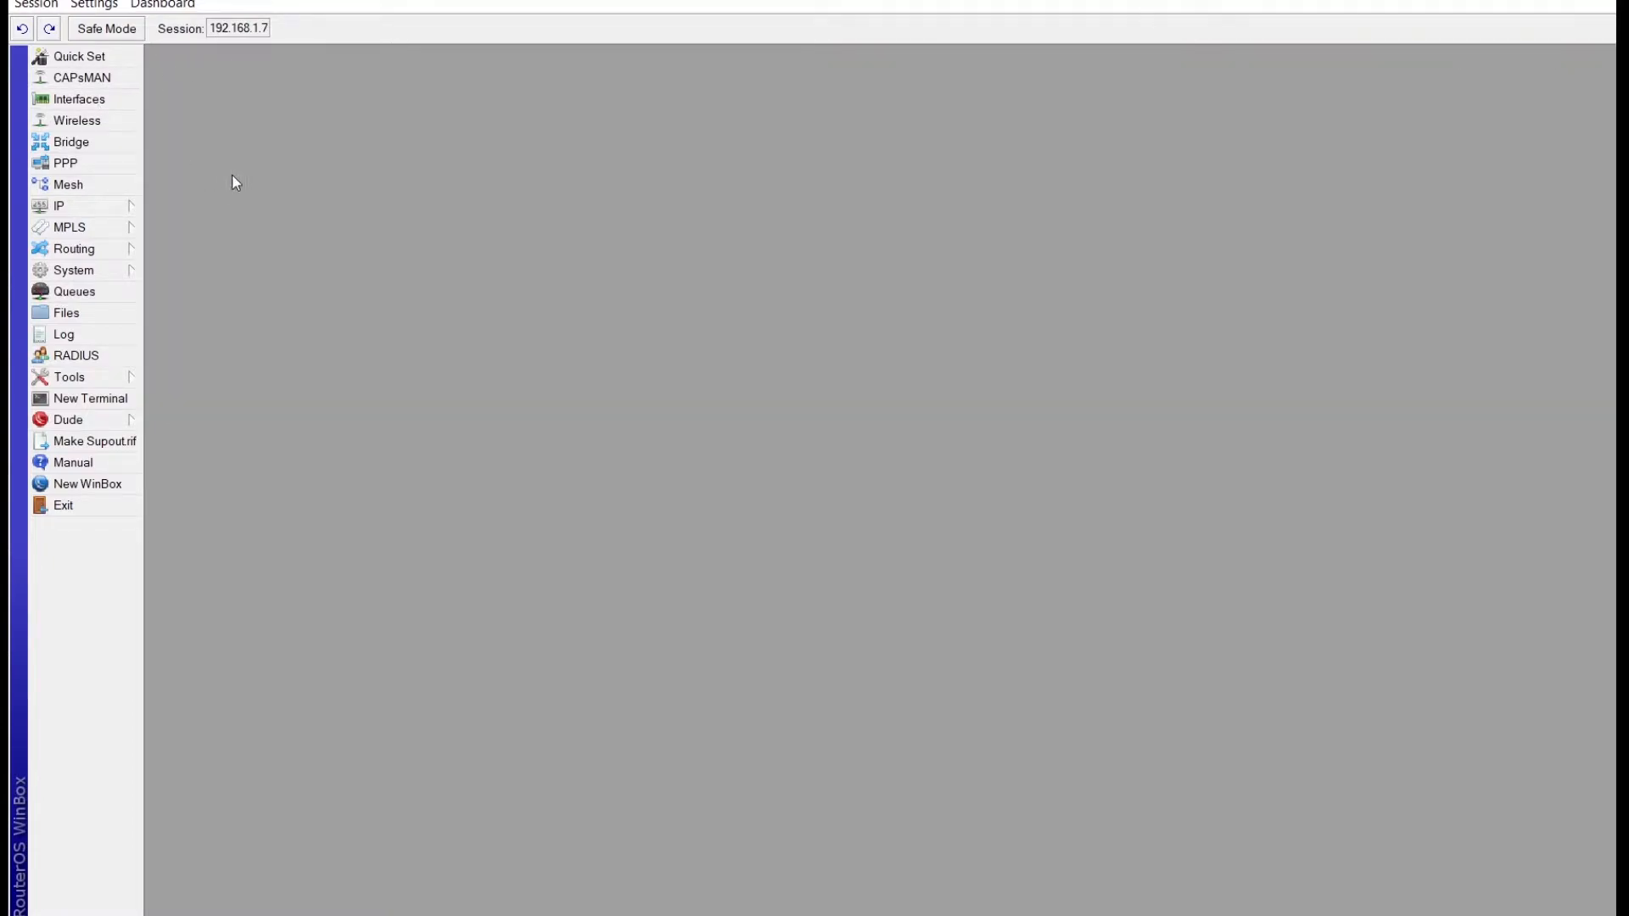
{"action": "left_click", "coordinate": [65, 106]}
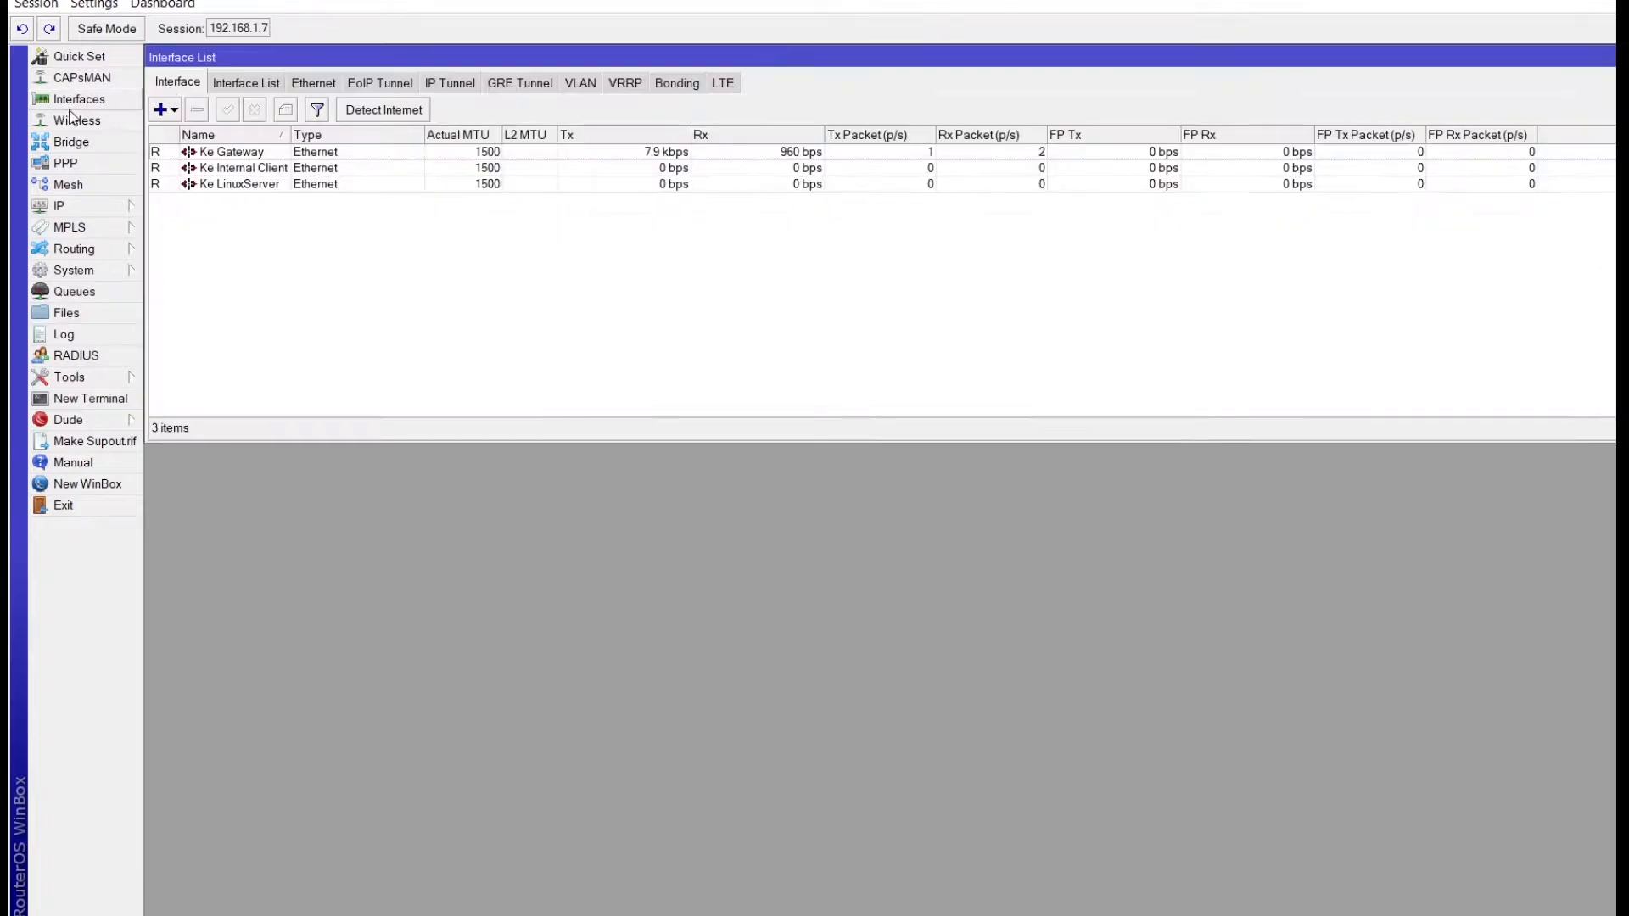
Step: Select the Ke Gateway, Ke Internal Client and Ke LinuxServer interfaces in turn
{"action": "left_click", "coordinate": [201, 155]}
{"action": "left_click", "coordinate": [220, 169]}
{"action": "left_click", "coordinate": [239, 186]}
{"action": "left_click", "coordinate": [236, 154]}
{"action": "left_click", "coordinate": [234, 173]}
{"action": "left_click", "coordinate": [235, 154]}
{"action": "left_click", "coordinate": [237, 173]}
{"action": "left_click", "coordinate": [244, 184]}
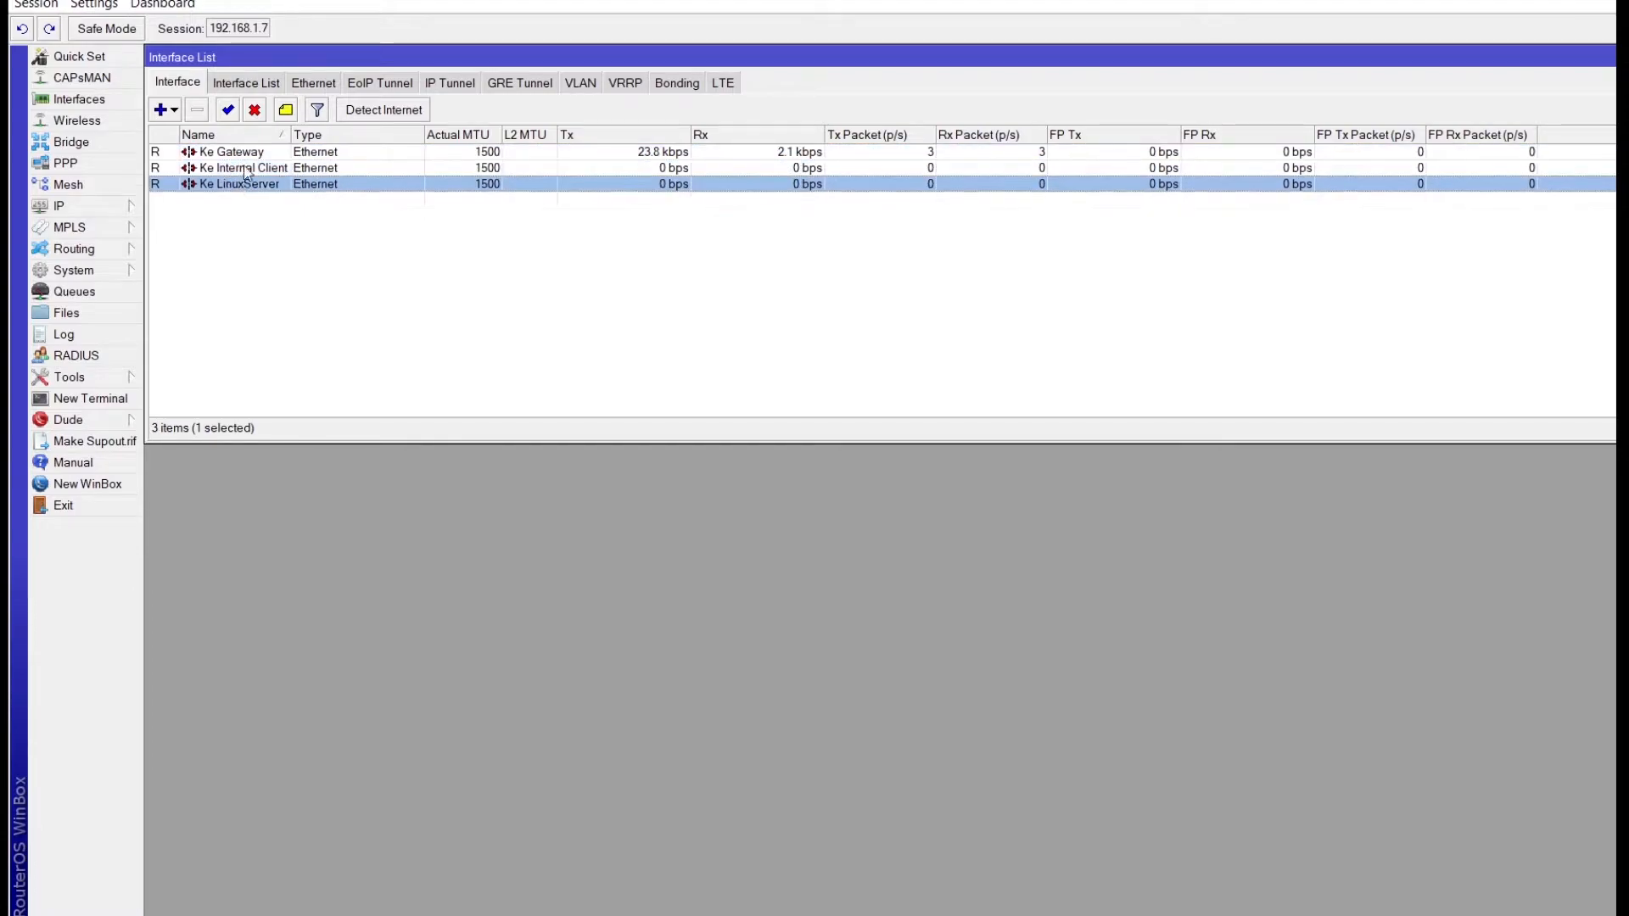
{"action": "left_click", "coordinate": [238, 154]}
{"action": "left_click", "coordinate": [246, 170]}
{"action": "left_click", "coordinate": [247, 186]}
{"action": "left_click", "coordinate": [235, 154]}
{"action": "left_click", "coordinate": [230, 173]}
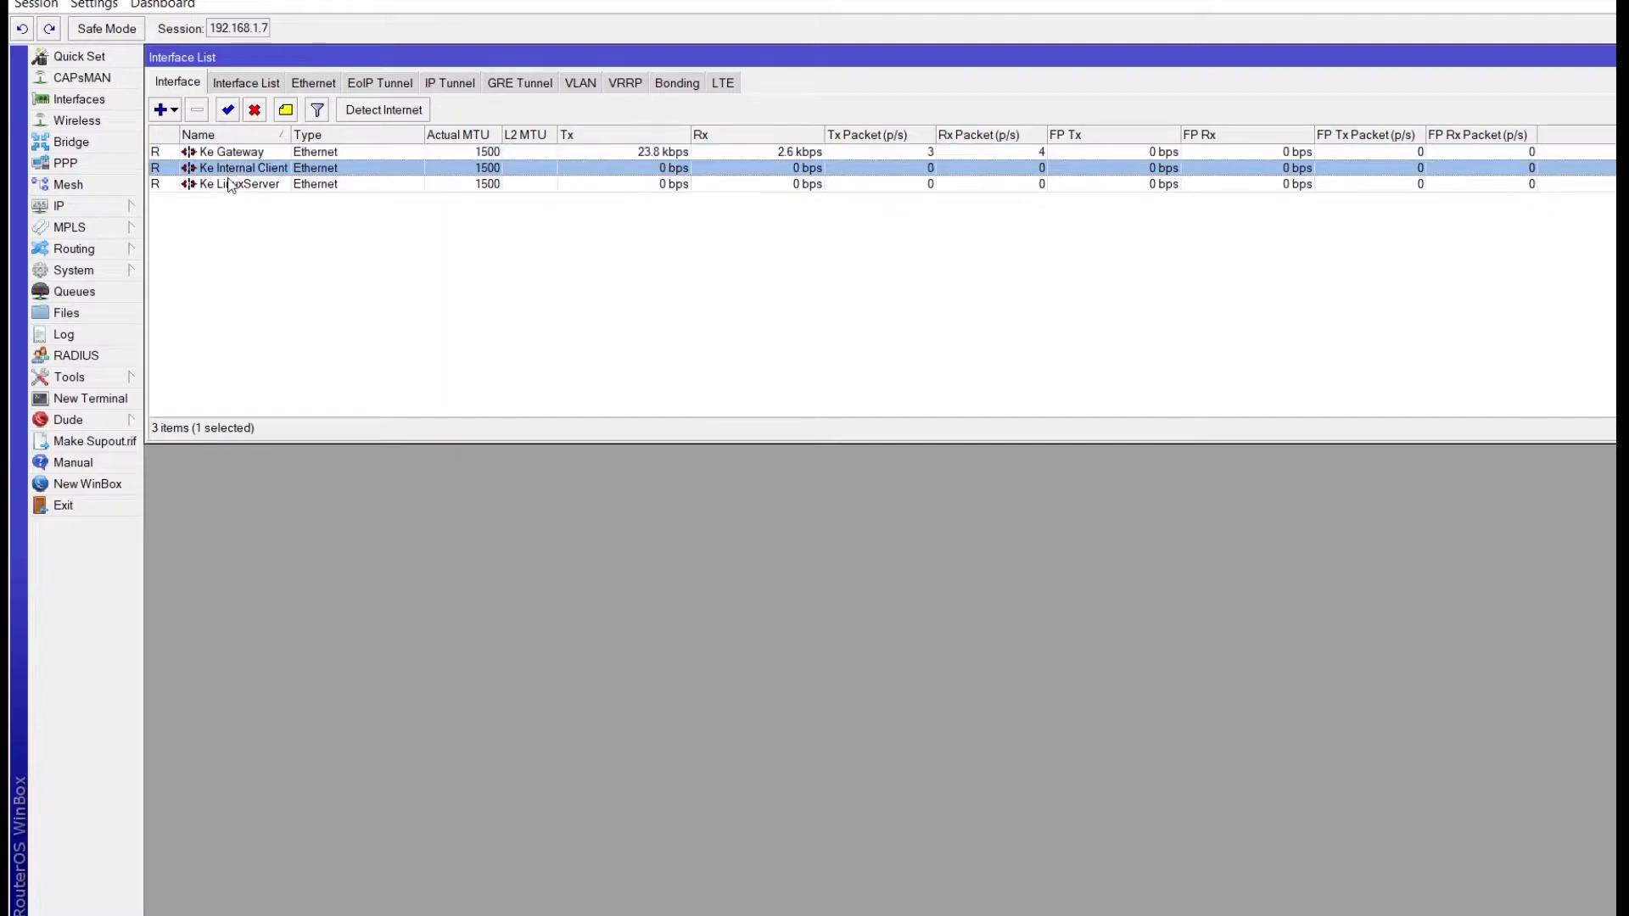
{"action": "left_click", "coordinate": [234, 185]}
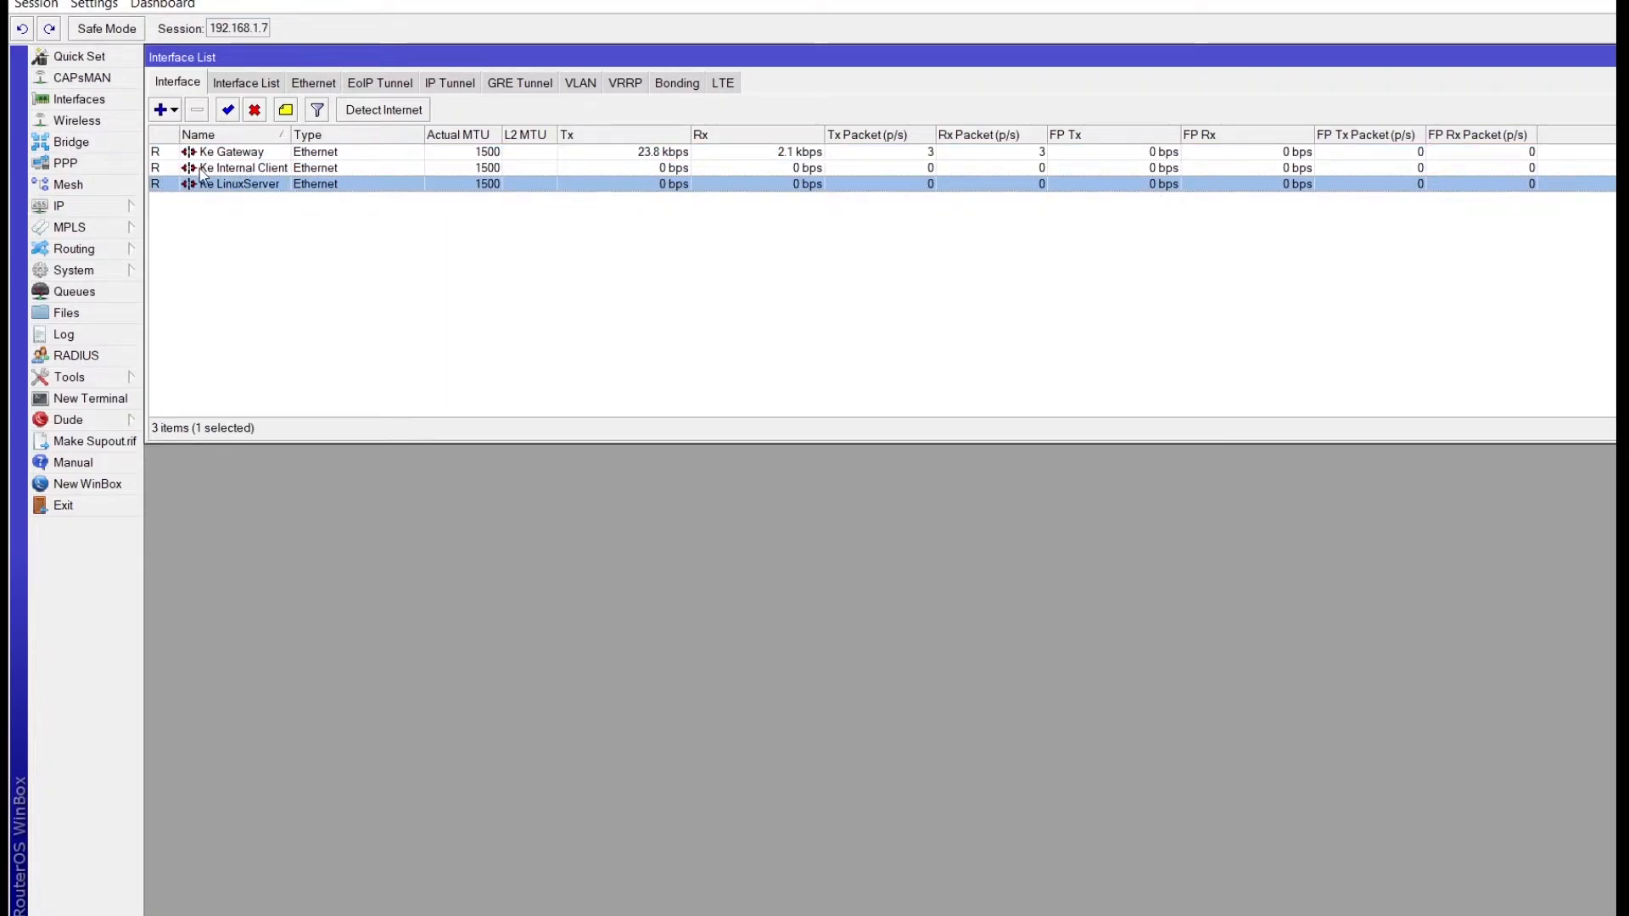
Step: Open the router's IP Address List and shift it to the right
{"action": "left_click", "coordinate": [63, 207]}
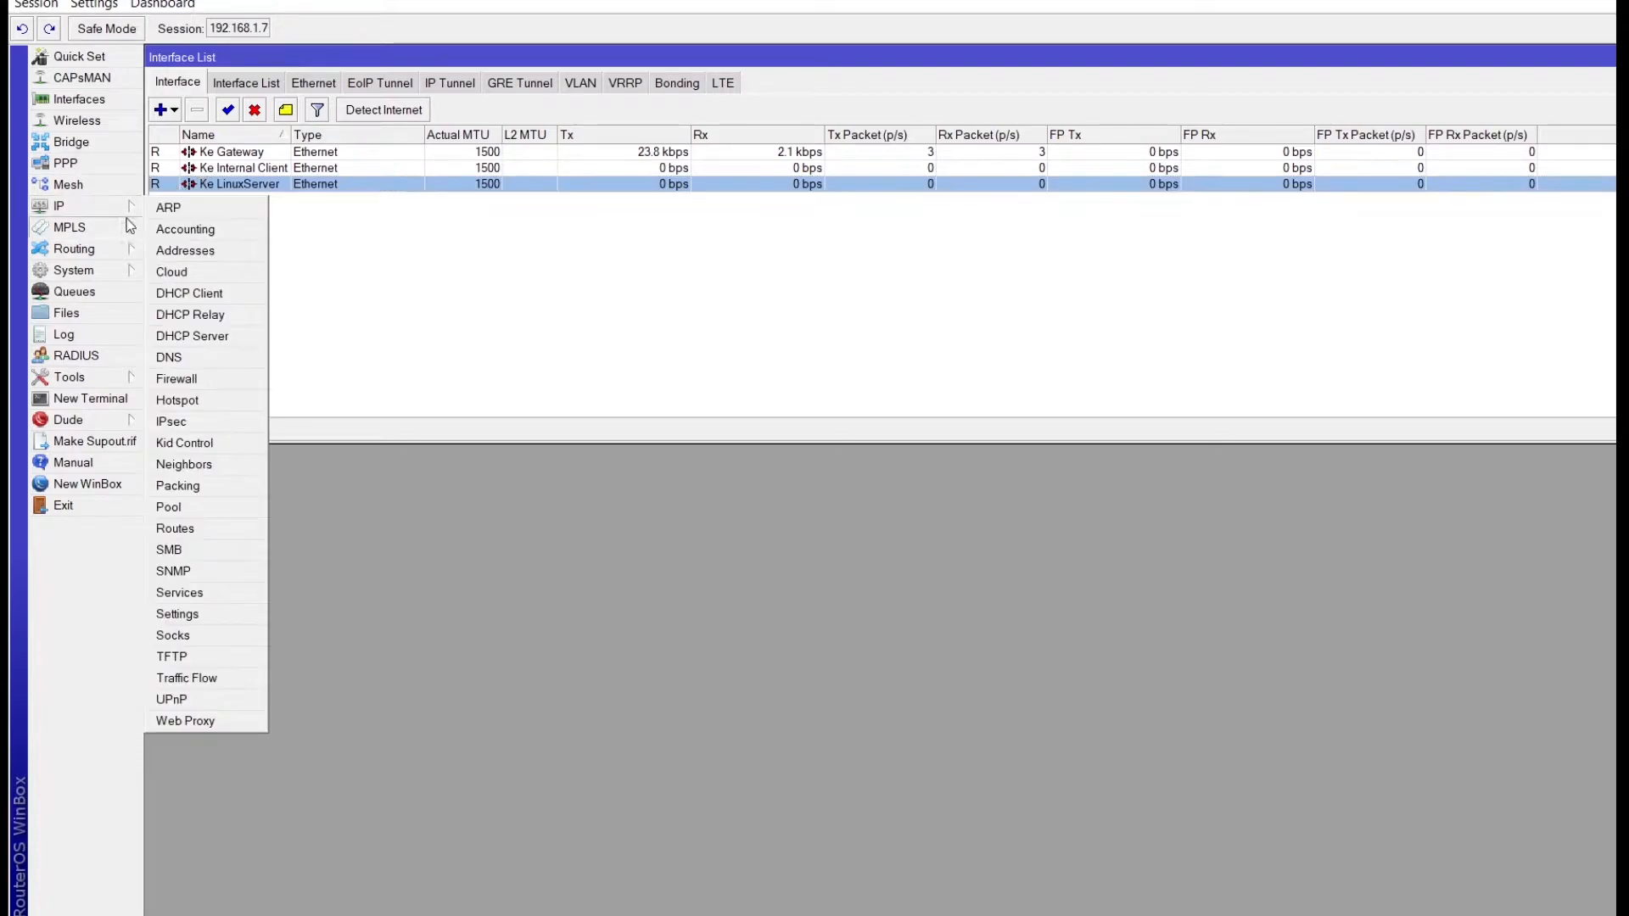
{"action": "left_click", "coordinate": [180, 250]}
{"action": "left_click_drag", "start_coordinate": [210, 224], "coordinate": [266, 225]}
Step: Confirm address 10.10.10.1/24 is assigned to Ke LinuxServer and close it unchanged
{"action": "double_click", "coordinate": [471, 293]}
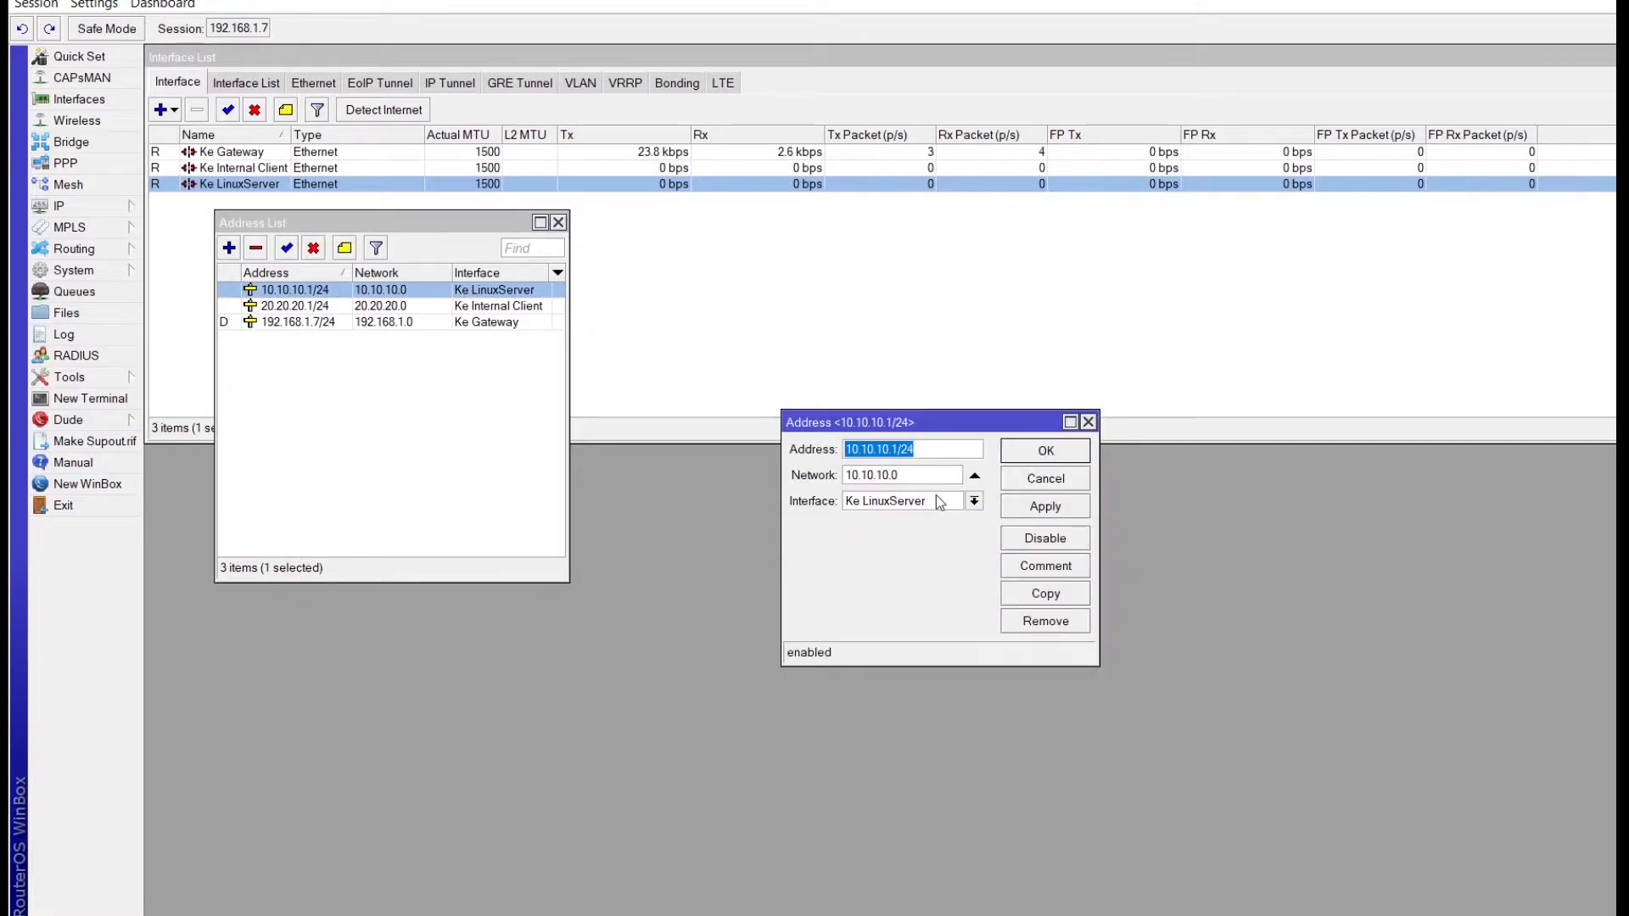
{"action": "left_click", "coordinate": [975, 501]}
{"action": "left_click", "coordinate": [882, 549]}
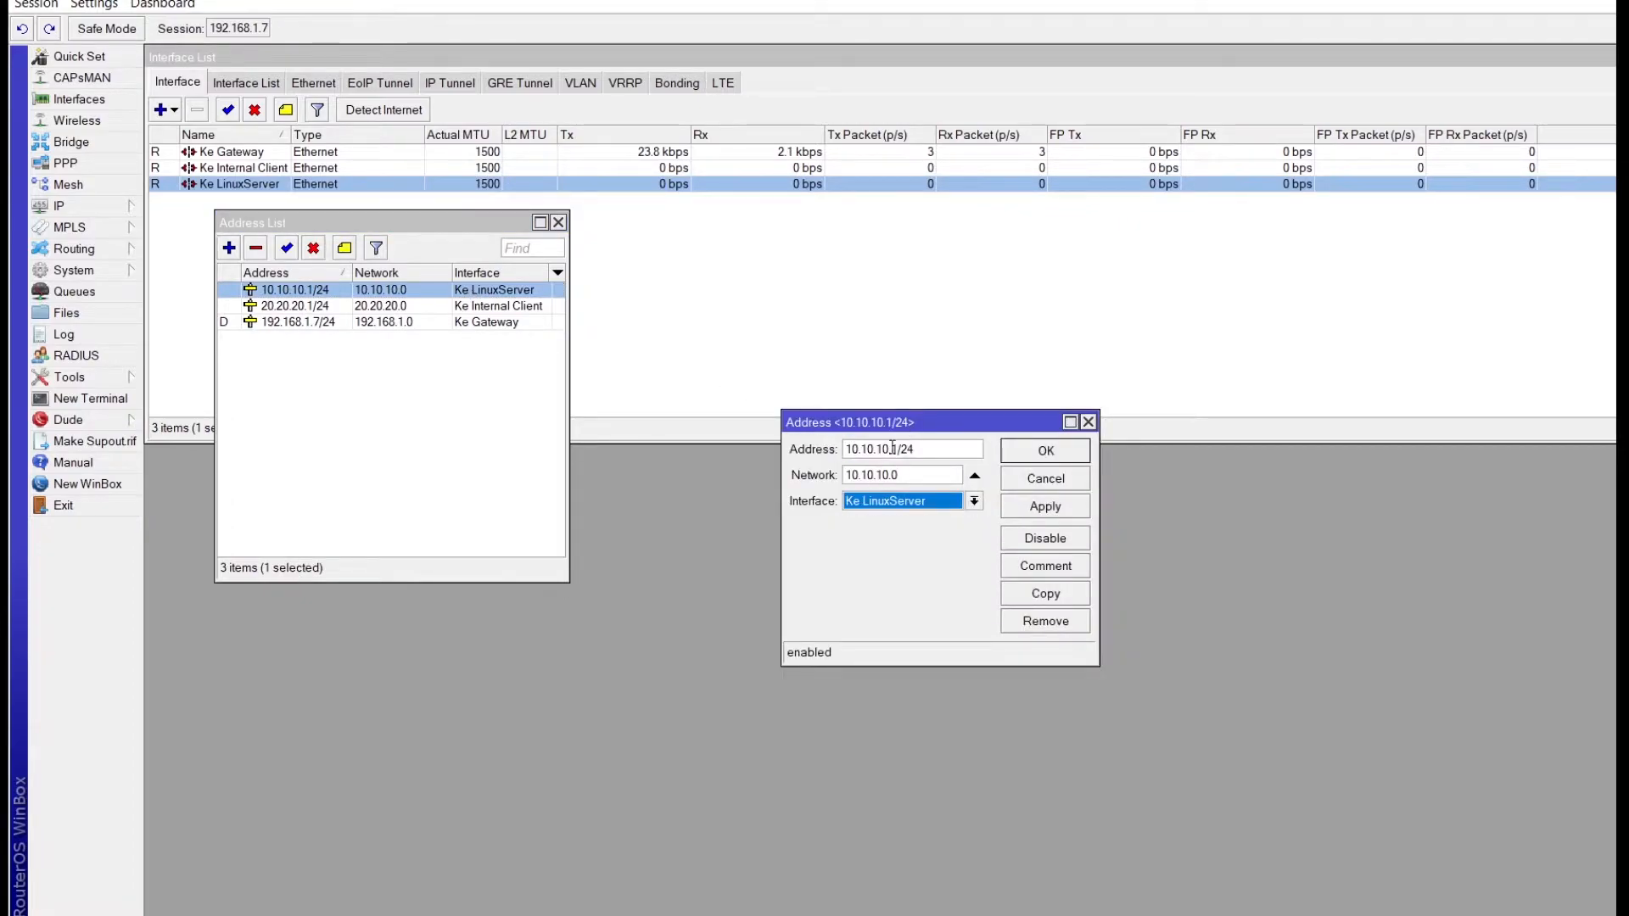
{"action": "left_click_drag", "start_coordinate": [928, 454], "coordinate": [910, 450]}
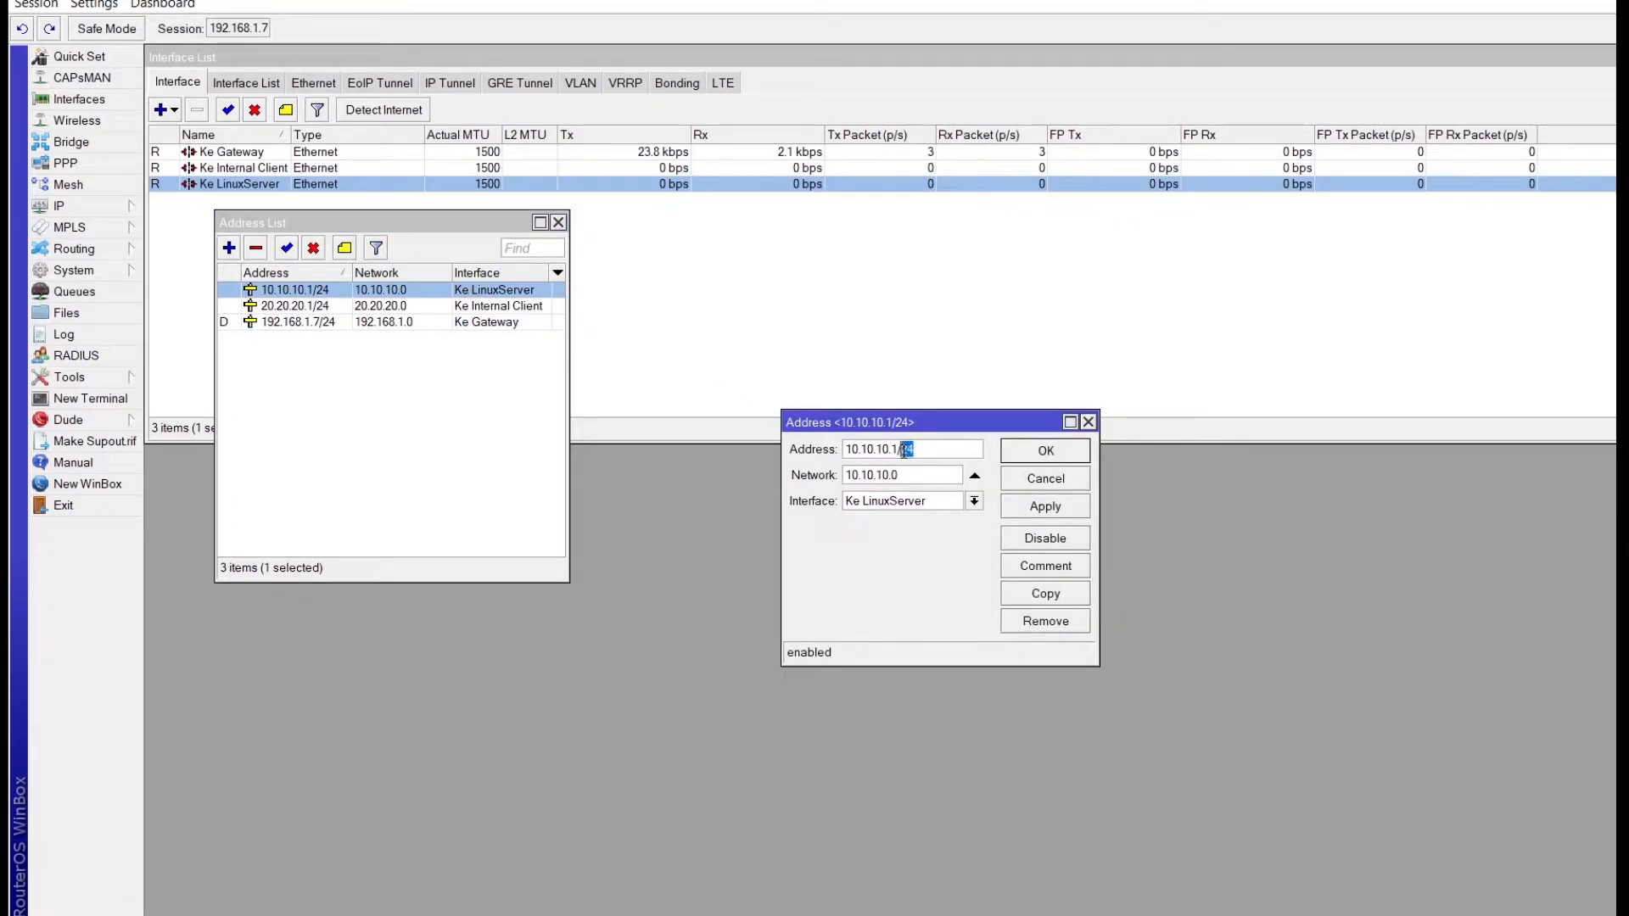
{"action": "left_click", "coordinate": [975, 502]}
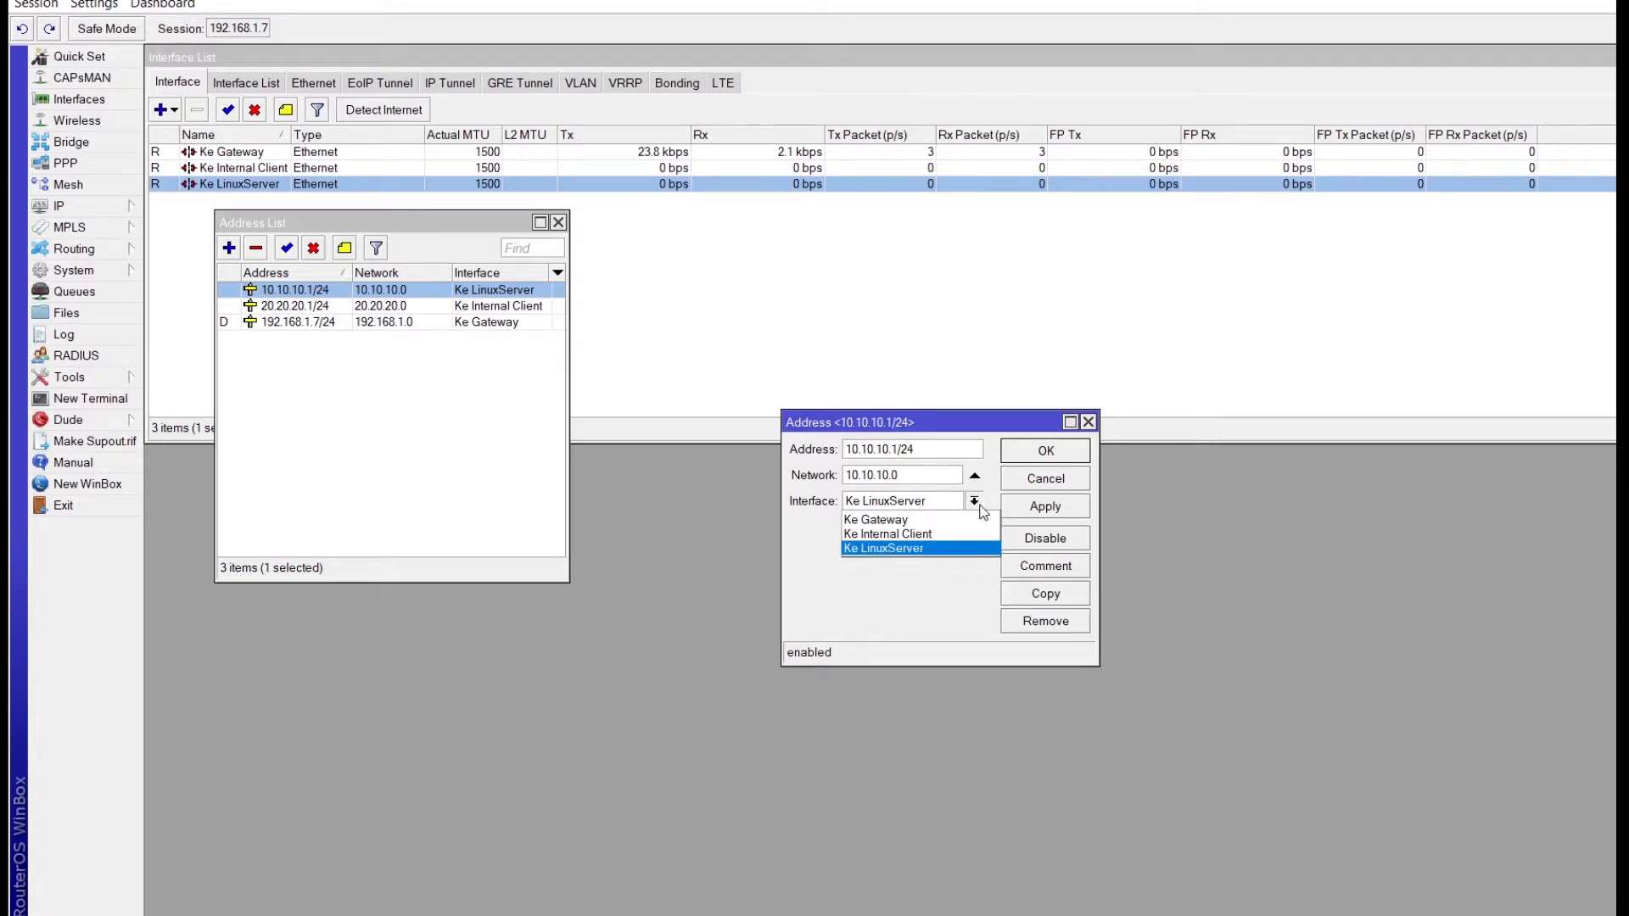
{"action": "left_click", "coordinate": [975, 503]}
{"action": "left_click", "coordinate": [975, 503]}
{"action": "left_click", "coordinate": [975, 502]}
{"action": "left_click", "coordinate": [1047, 450]}
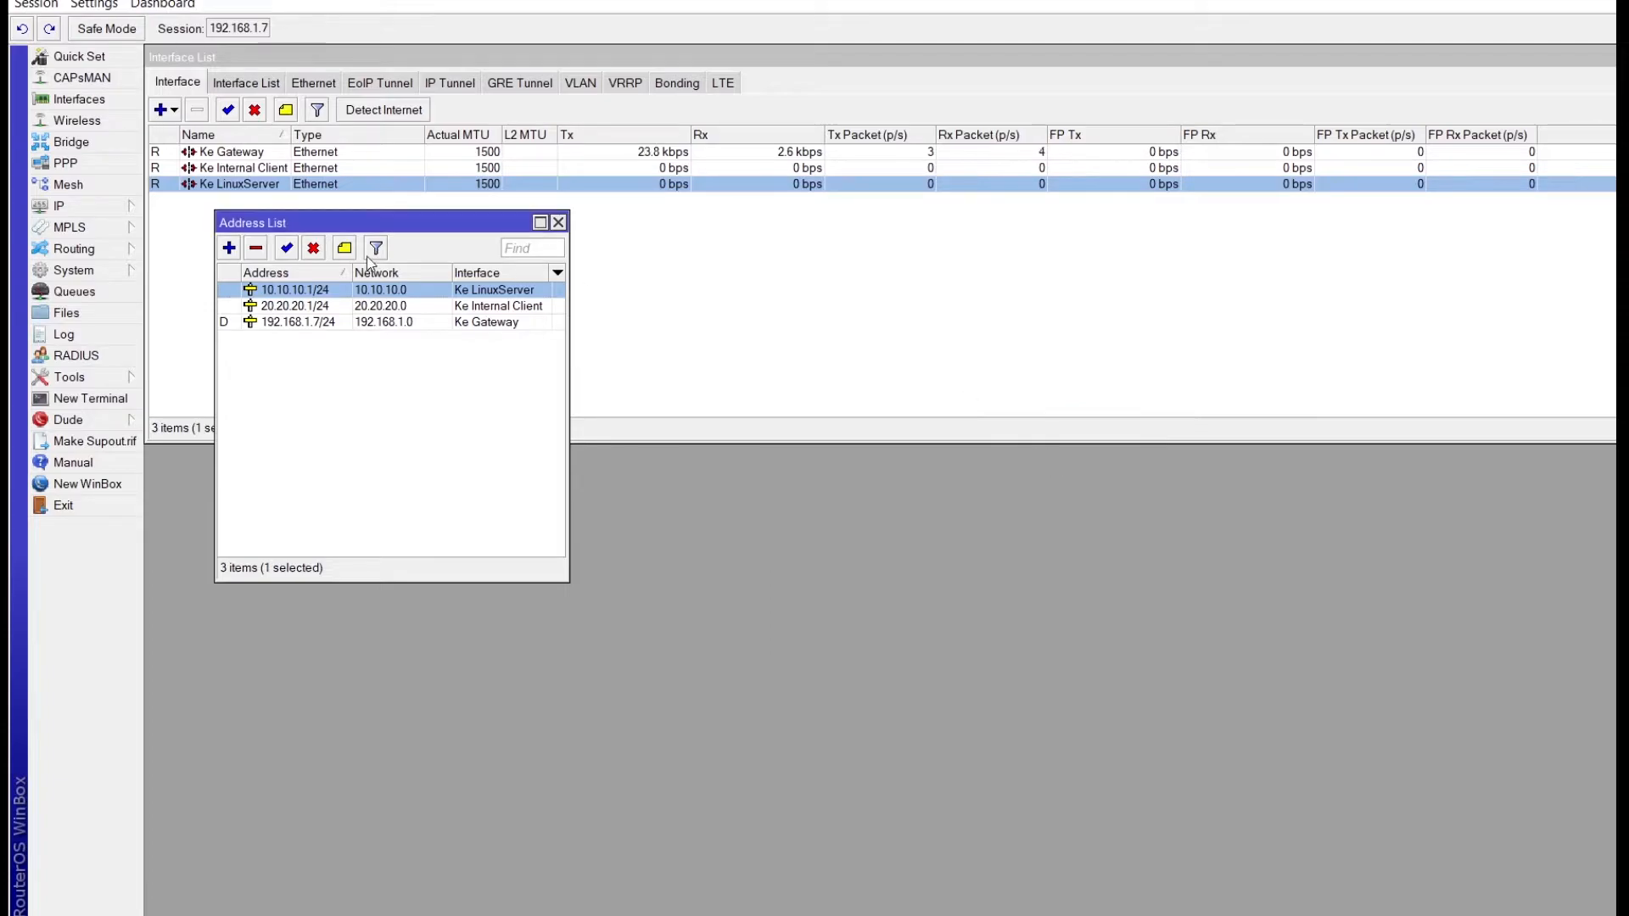
{"action": "left_click_drag", "start_coordinate": [351, 224], "coordinate": [314, 216]}
Step: Inspect the masquerade NAT rule's srcnat chain and action, then close it unchanged
{"action": "left_click", "coordinate": [81, 205]}
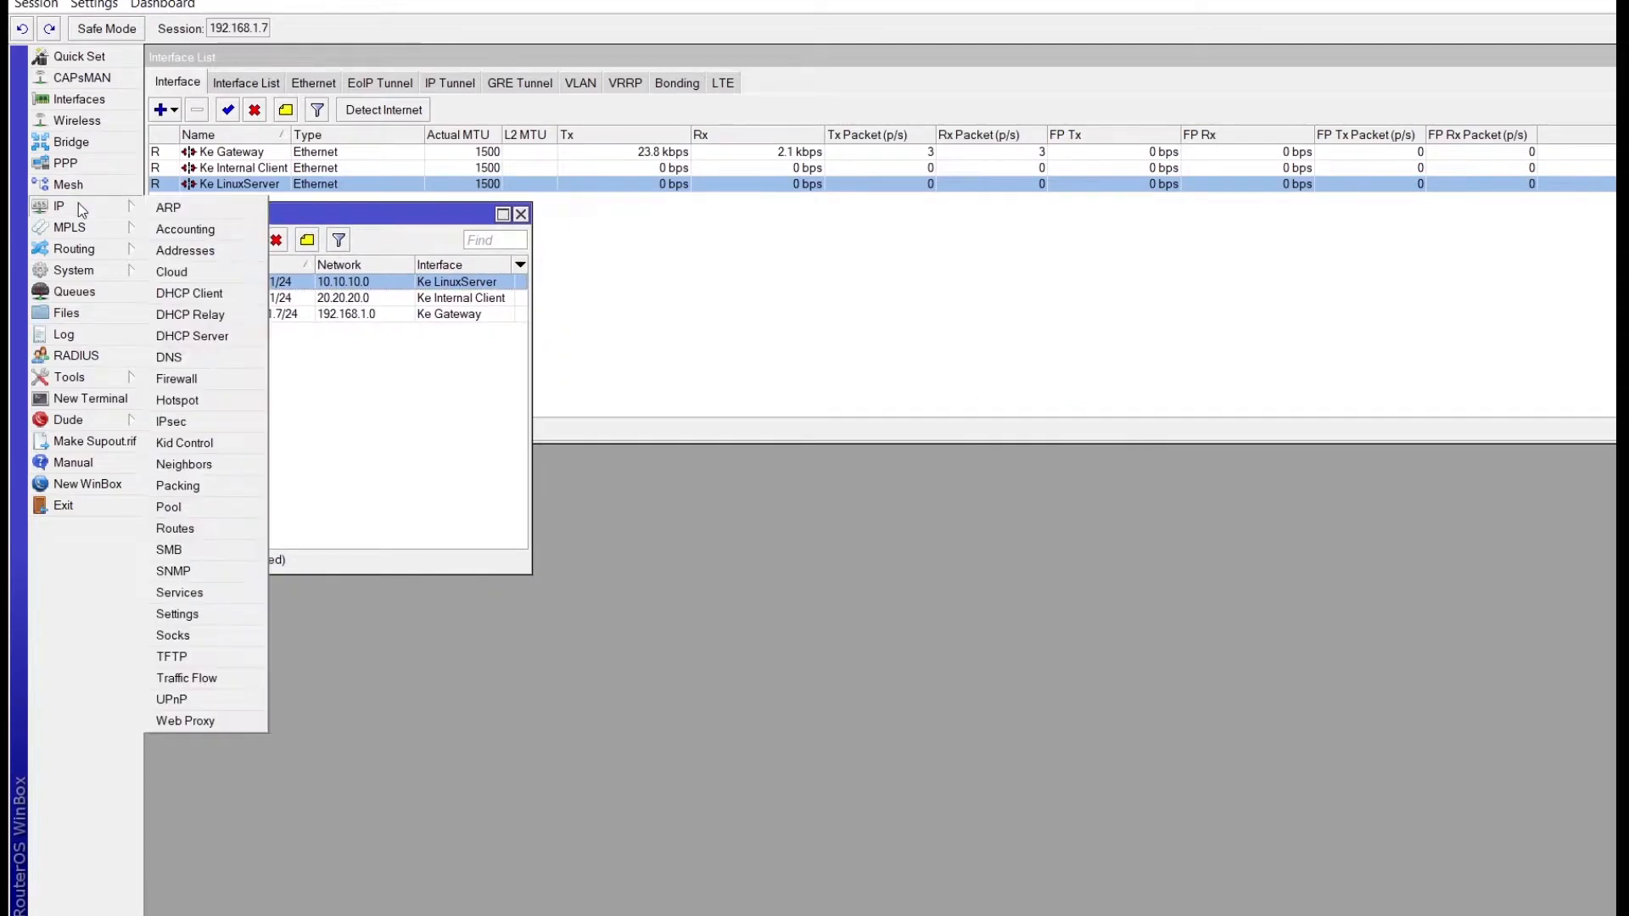
{"action": "left_click", "coordinate": [178, 381]}
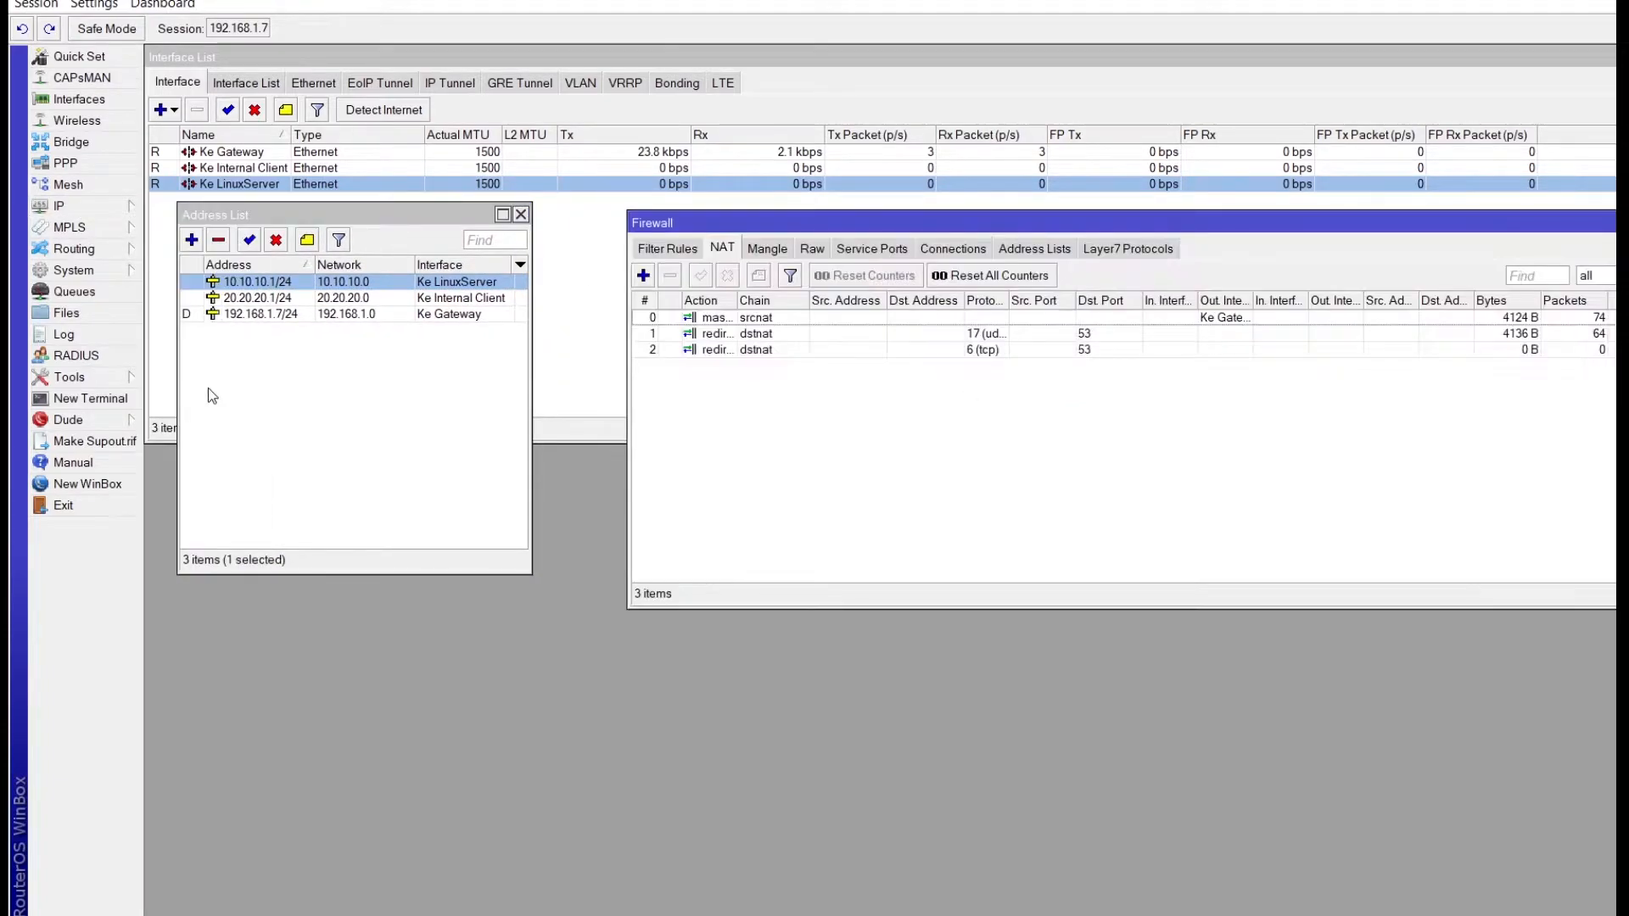
{"action": "double_click", "coordinate": [754, 317]}
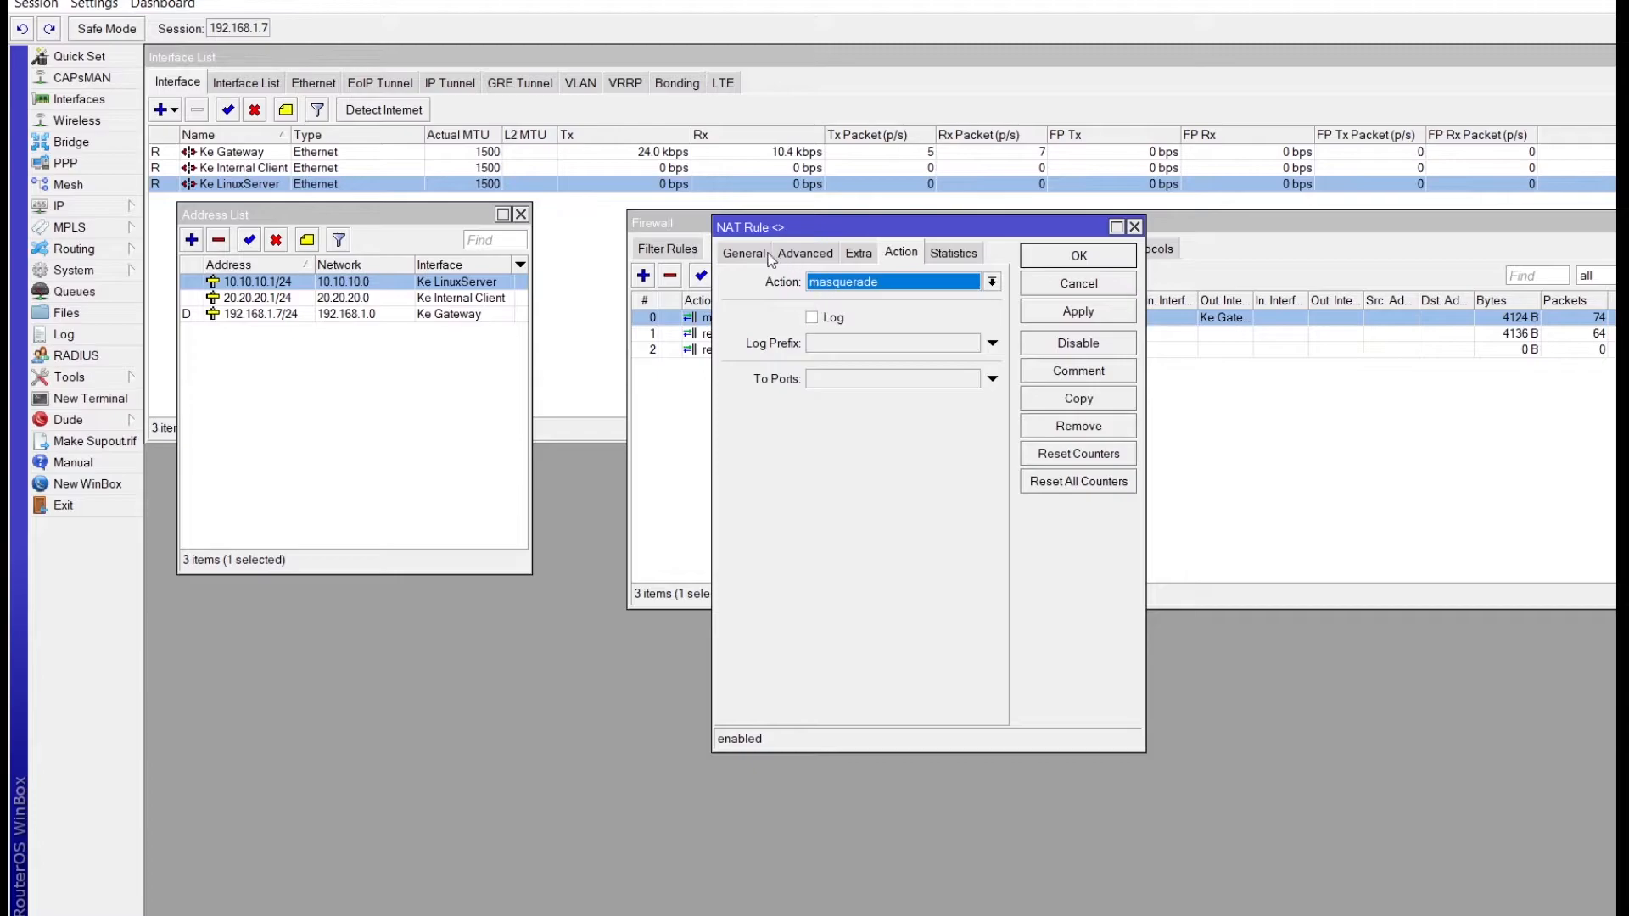
{"action": "left_click", "coordinate": [755, 252]}
{"action": "left_click", "coordinate": [992, 281]}
{"action": "left_click", "coordinate": [995, 287]}
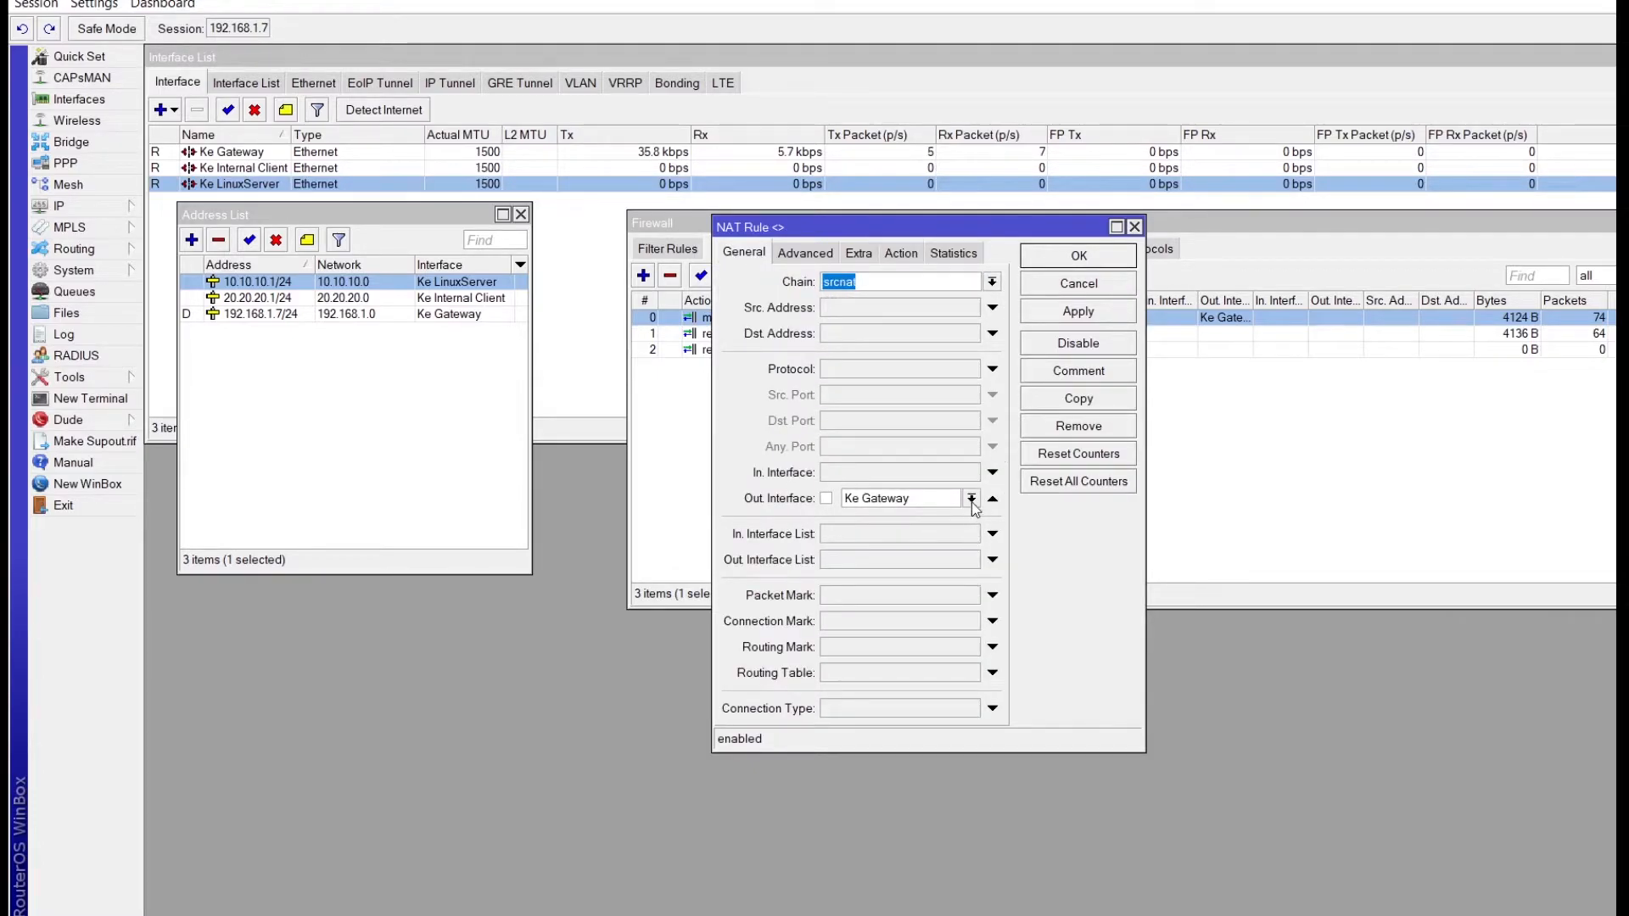
{"action": "left_click", "coordinate": [900, 253]}
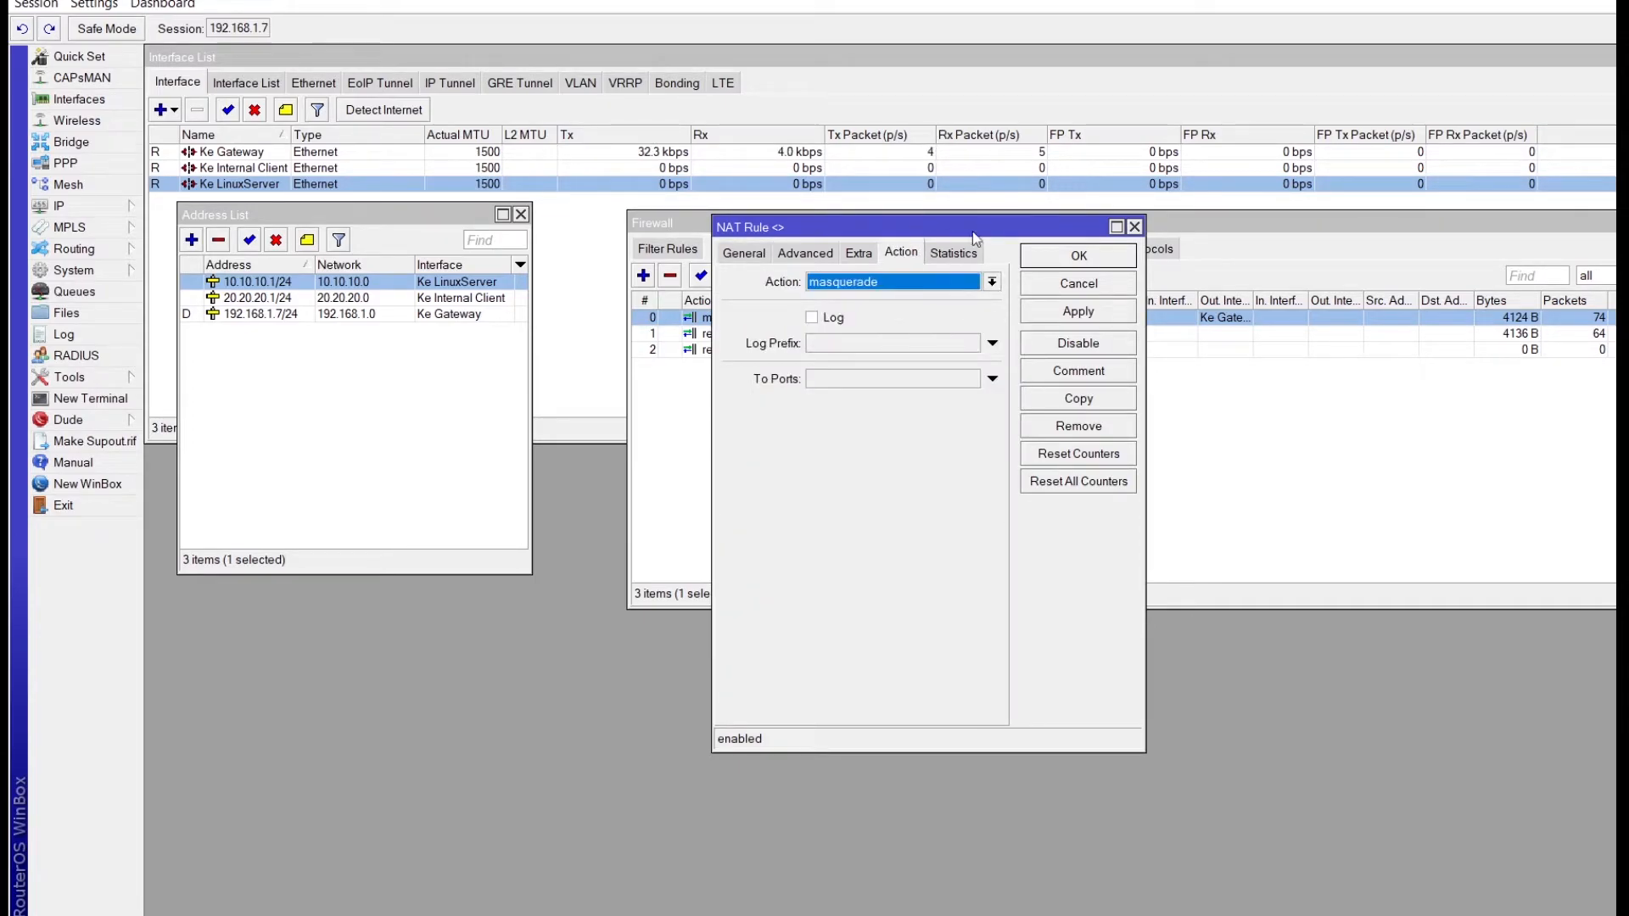
{"action": "left_click", "coordinate": [1135, 227]}
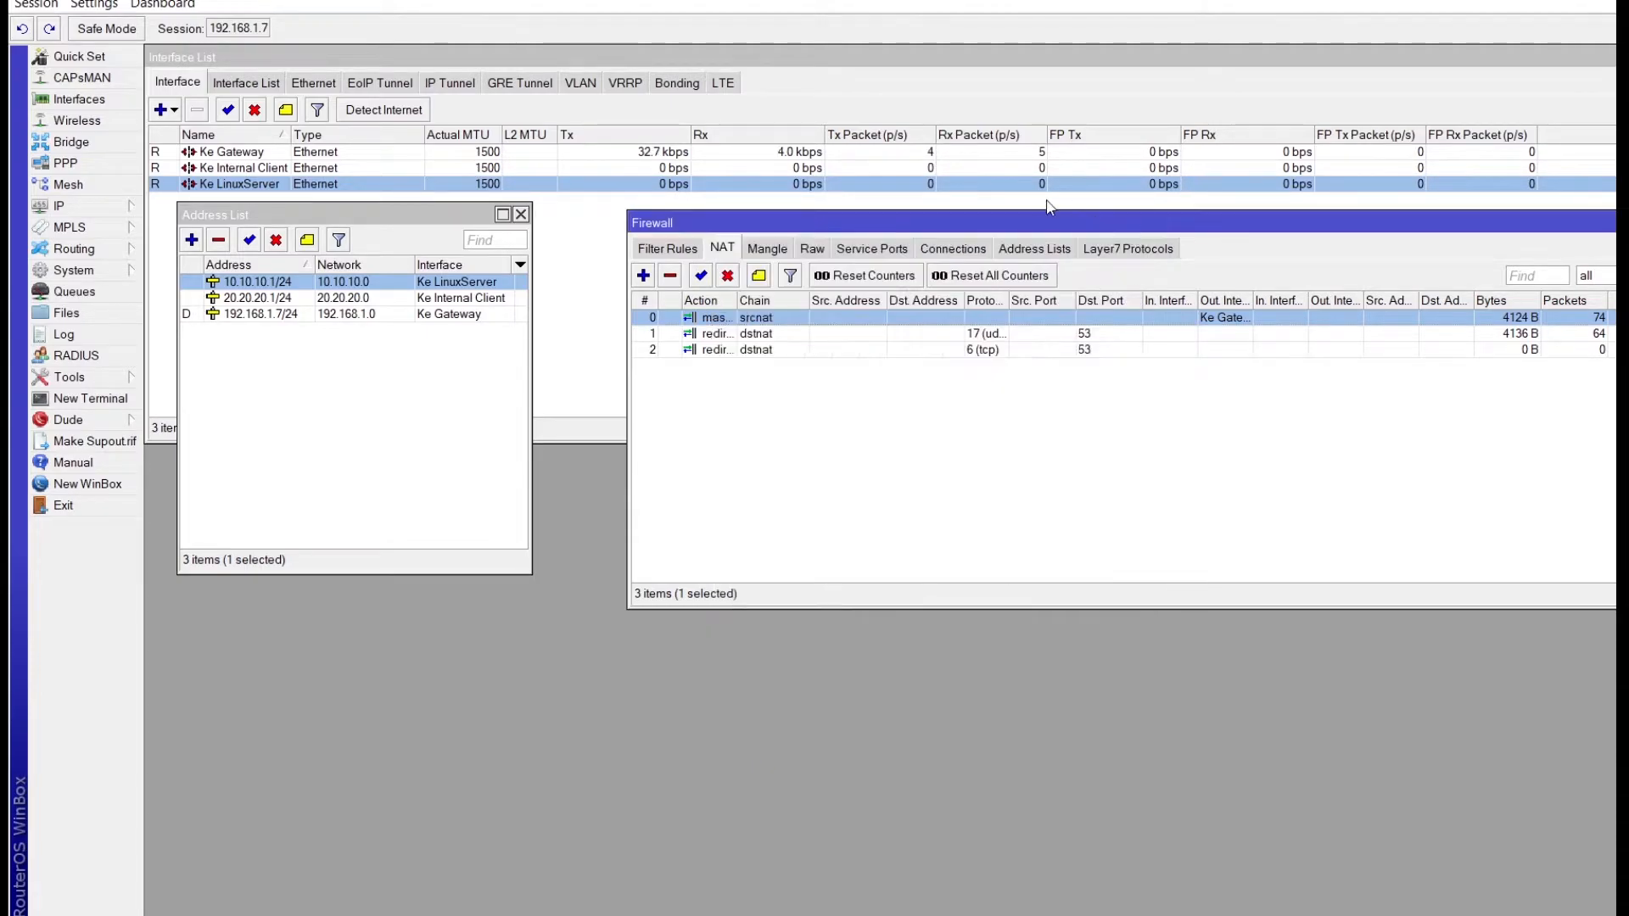
Step: Move the Firewall window aside and deselect the masquerade rule
{"action": "left_click_drag", "start_coordinate": [1073, 223], "coordinate": [997, 218]}
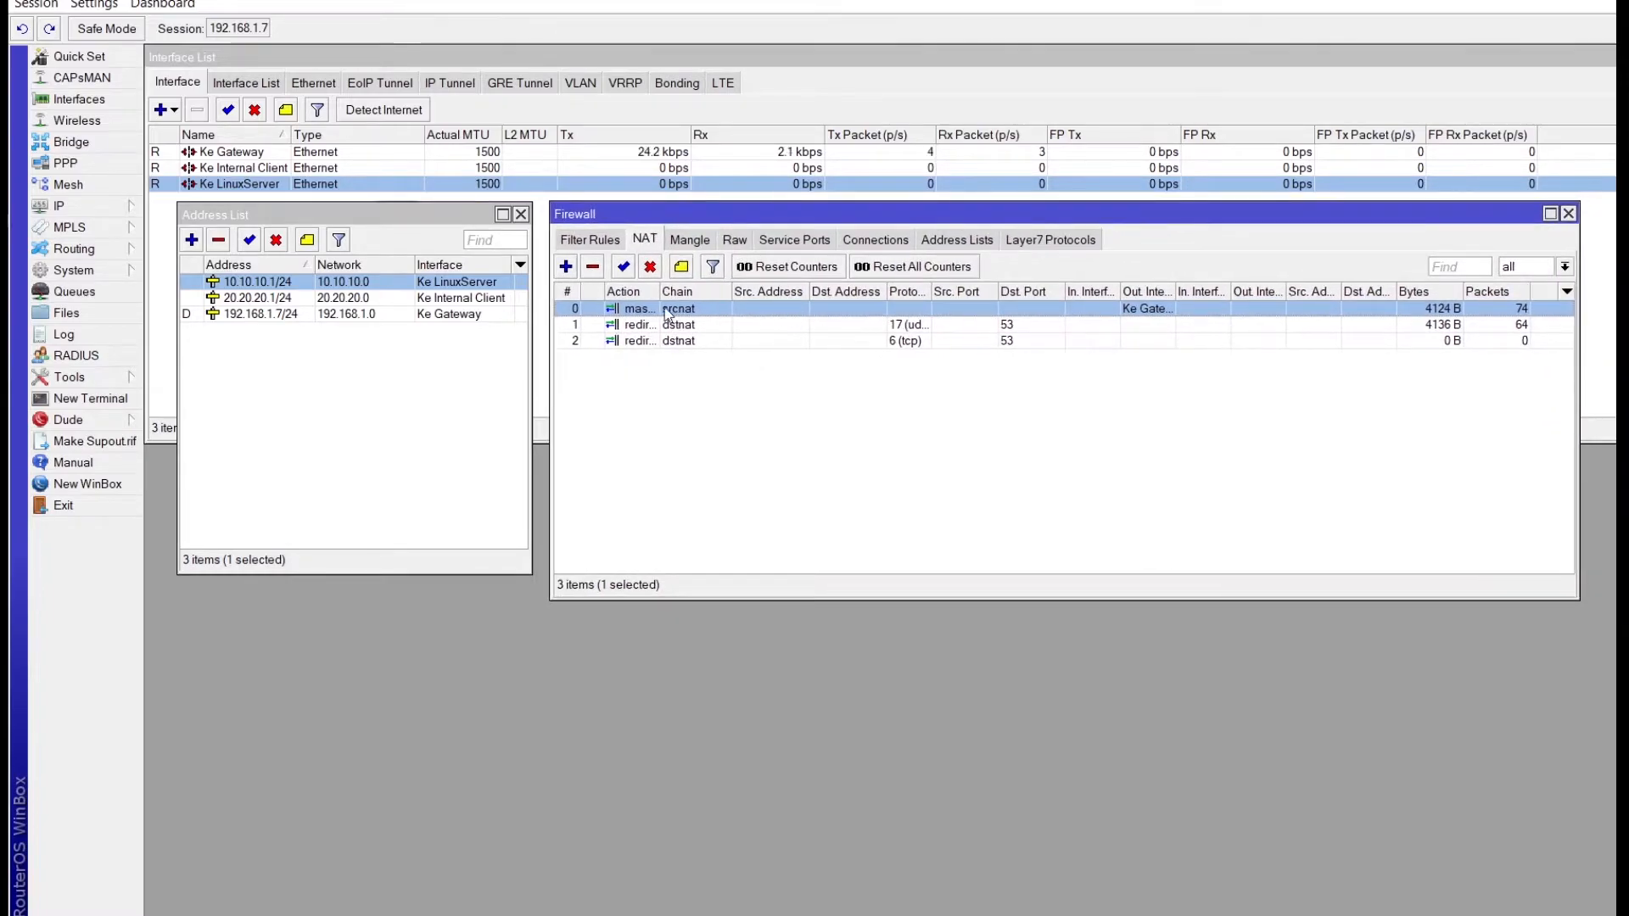
{"action": "left_click", "coordinate": [681, 401]}
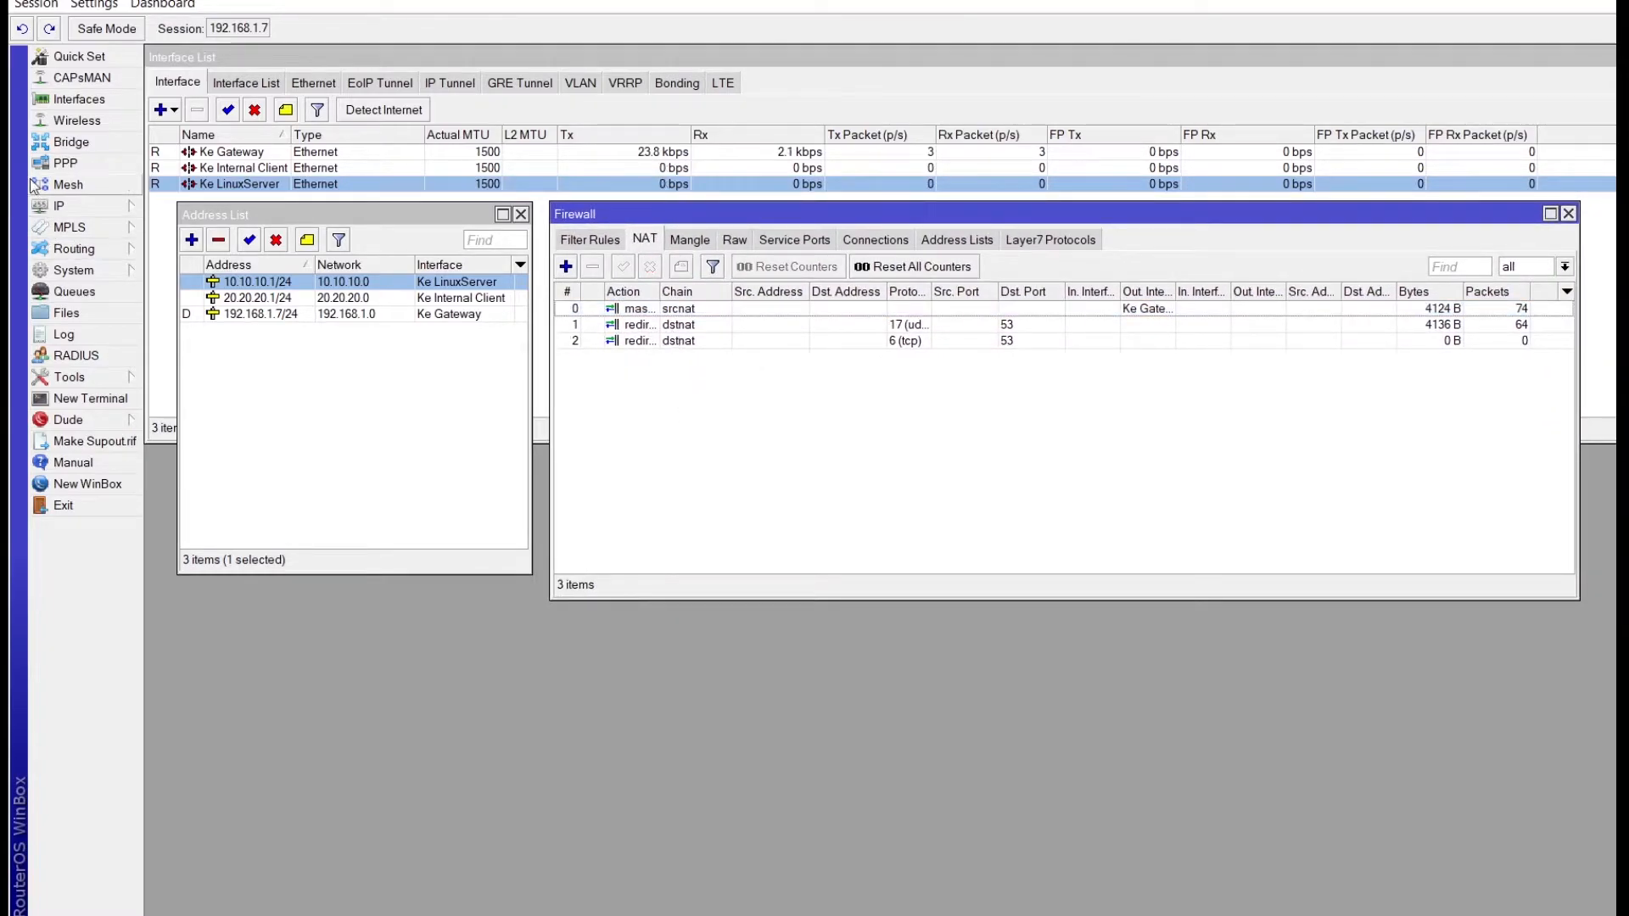
{"action": "left_click", "coordinate": [66, 186]}
Step: Open DNS Settings showing dynamic servers 118.98.44.100 and 118.98.44.10
{"action": "mouse_move", "coordinate": [111, 211]}
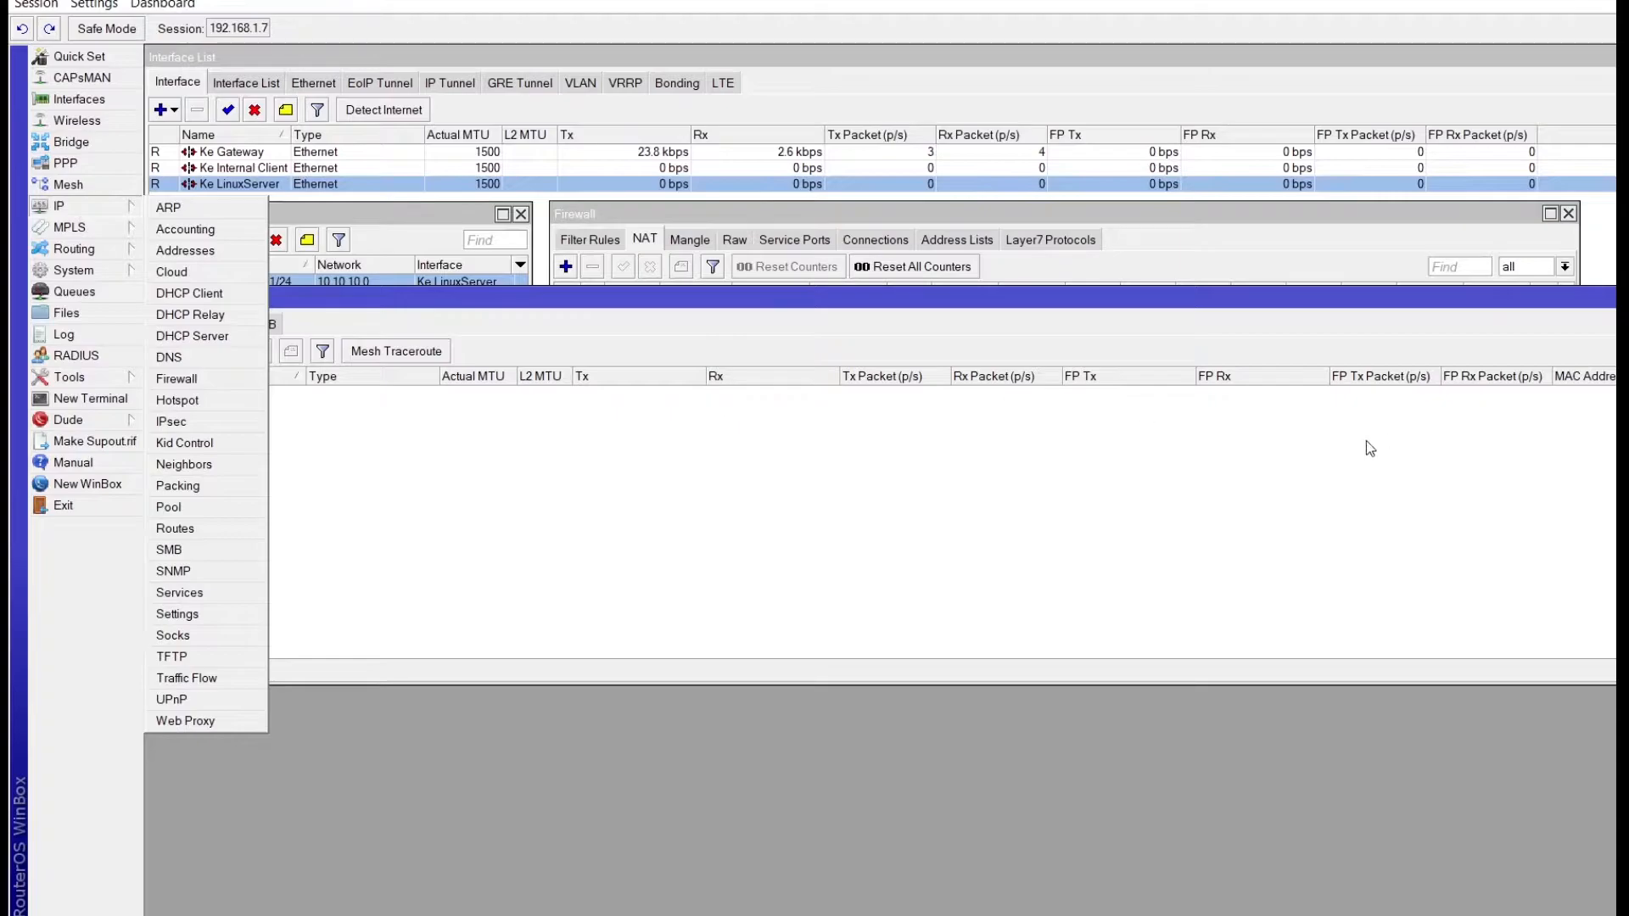
{"action": "left_click", "coordinate": [1598, 244]}
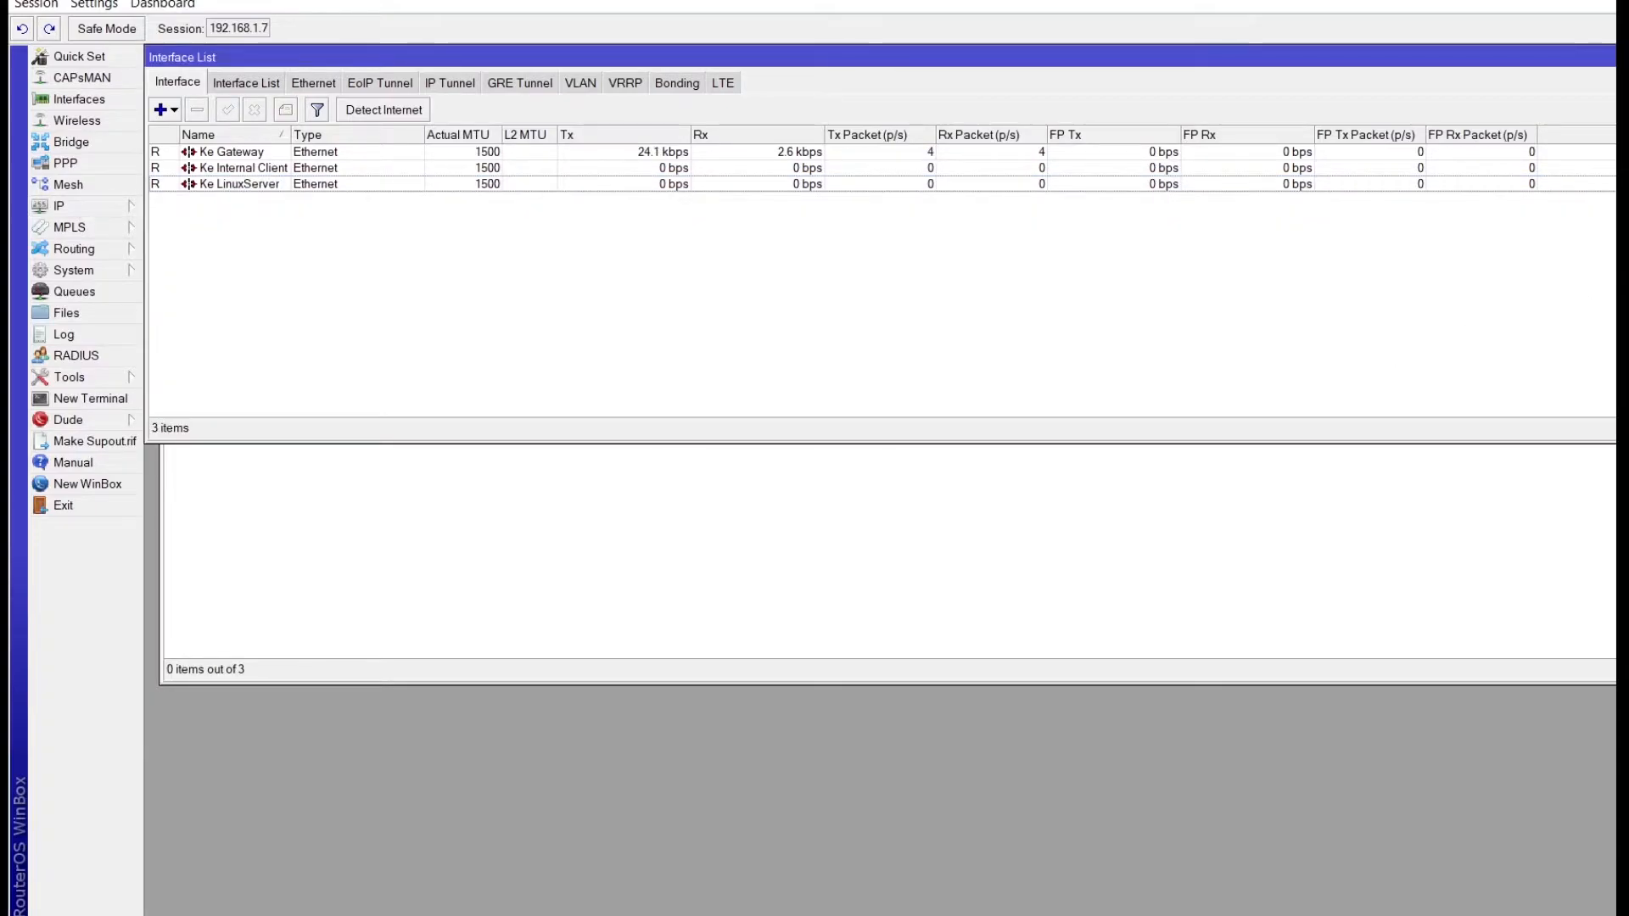
{"action": "left_click", "coordinate": [1602, 527]}
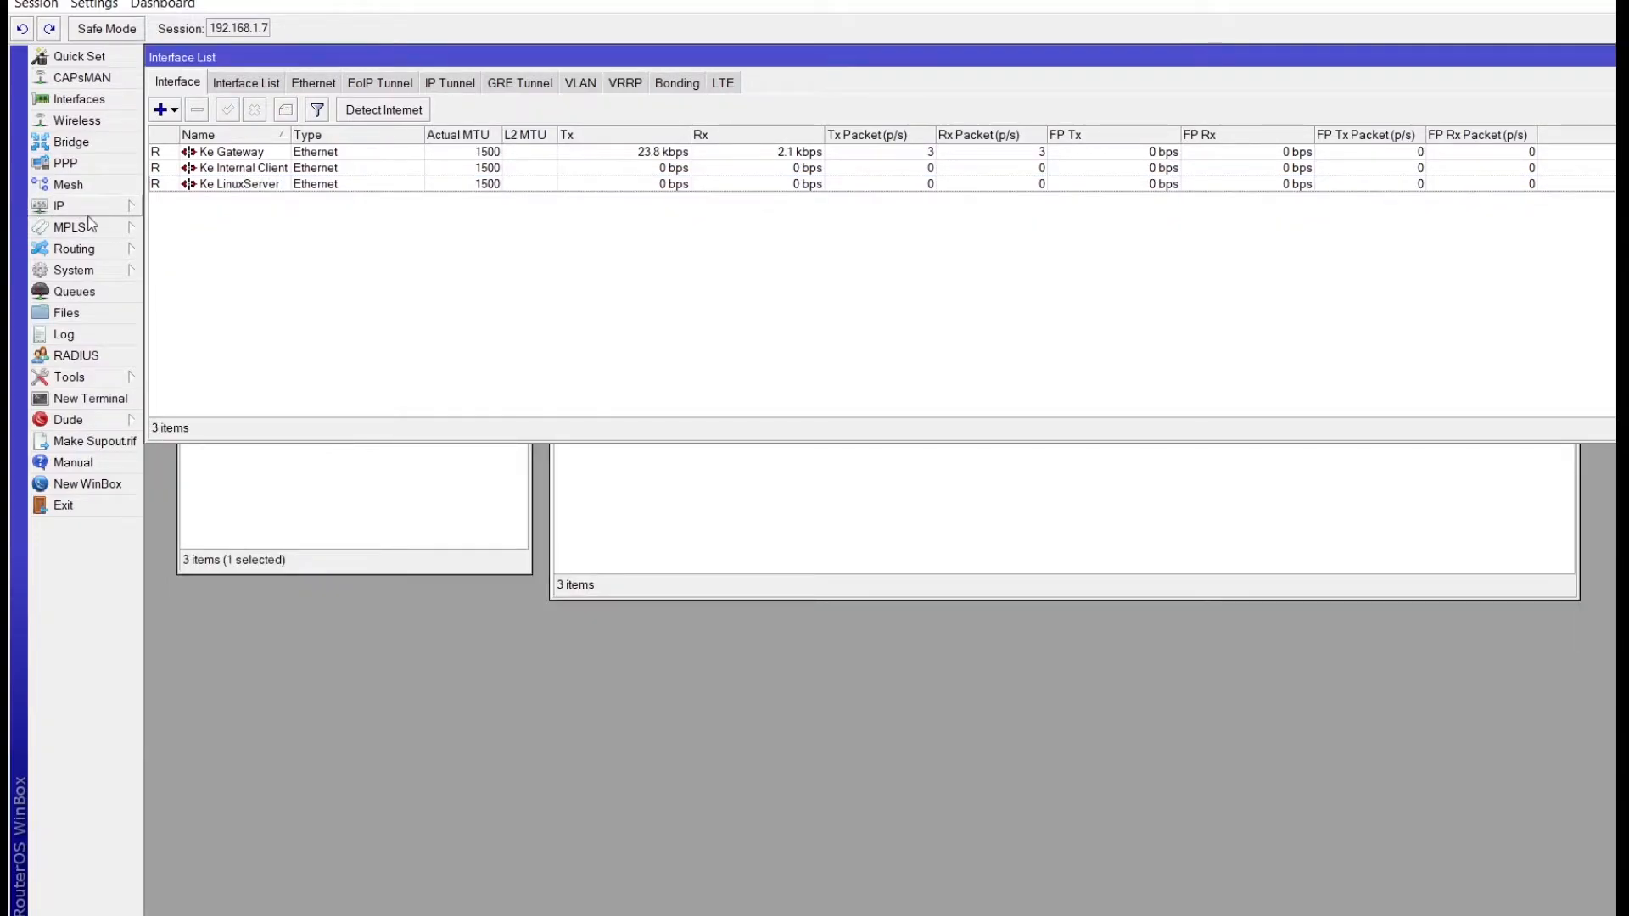
{"action": "left_click", "coordinate": [89, 209]}
{"action": "left_click", "coordinate": [183, 354]}
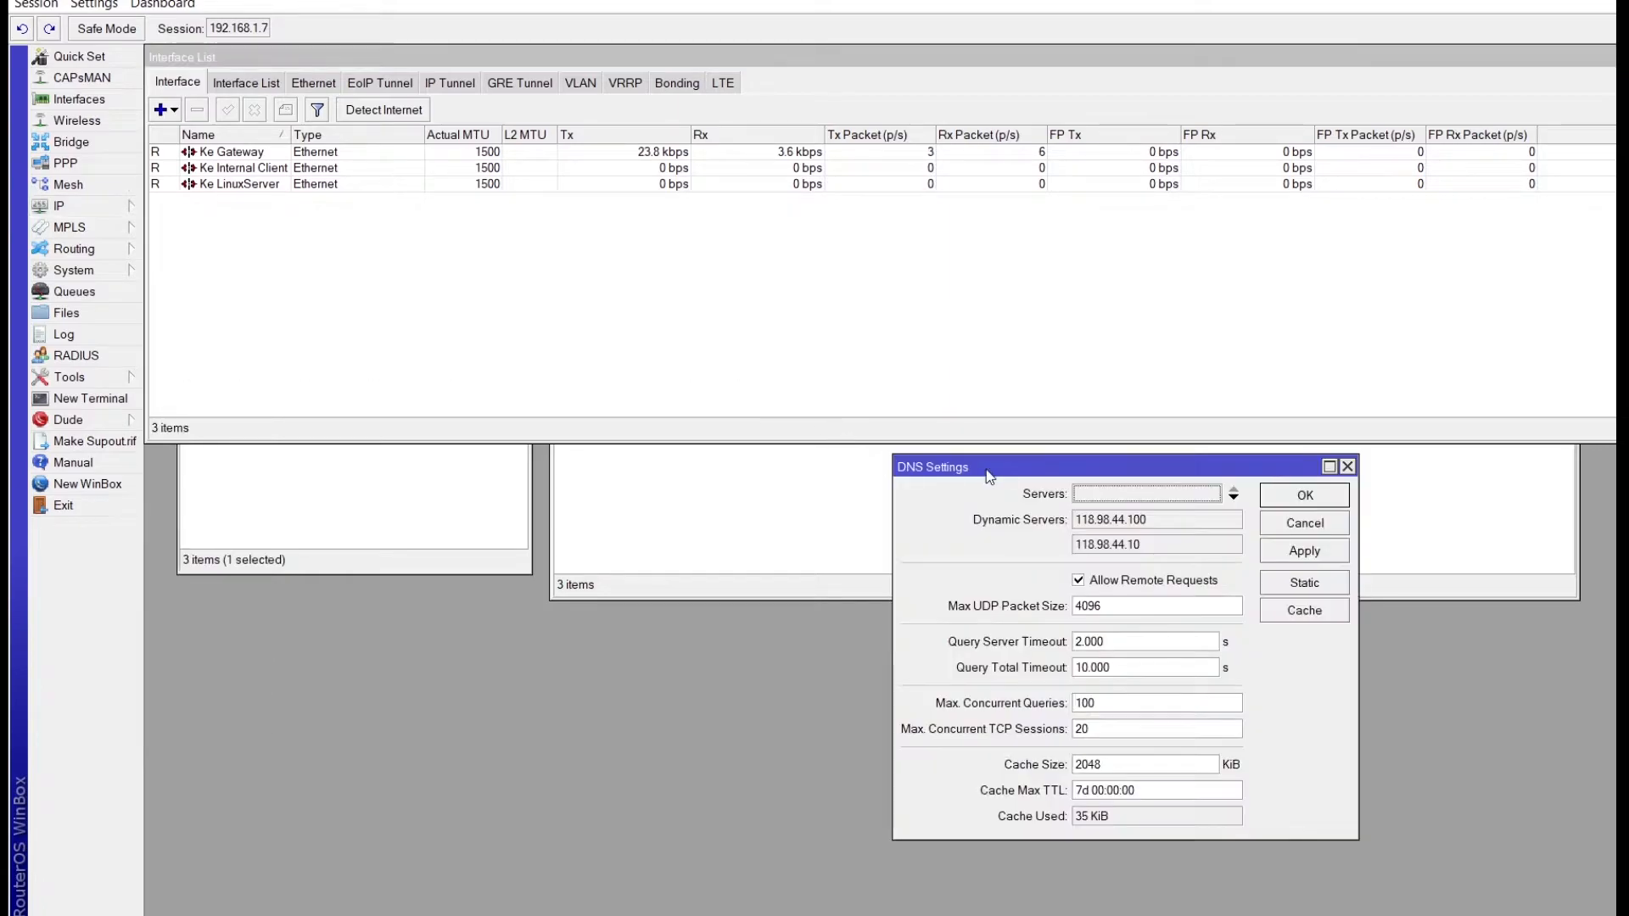
{"action": "left_click", "coordinate": [782, 495]}
{"action": "left_click", "coordinate": [448, 464]}
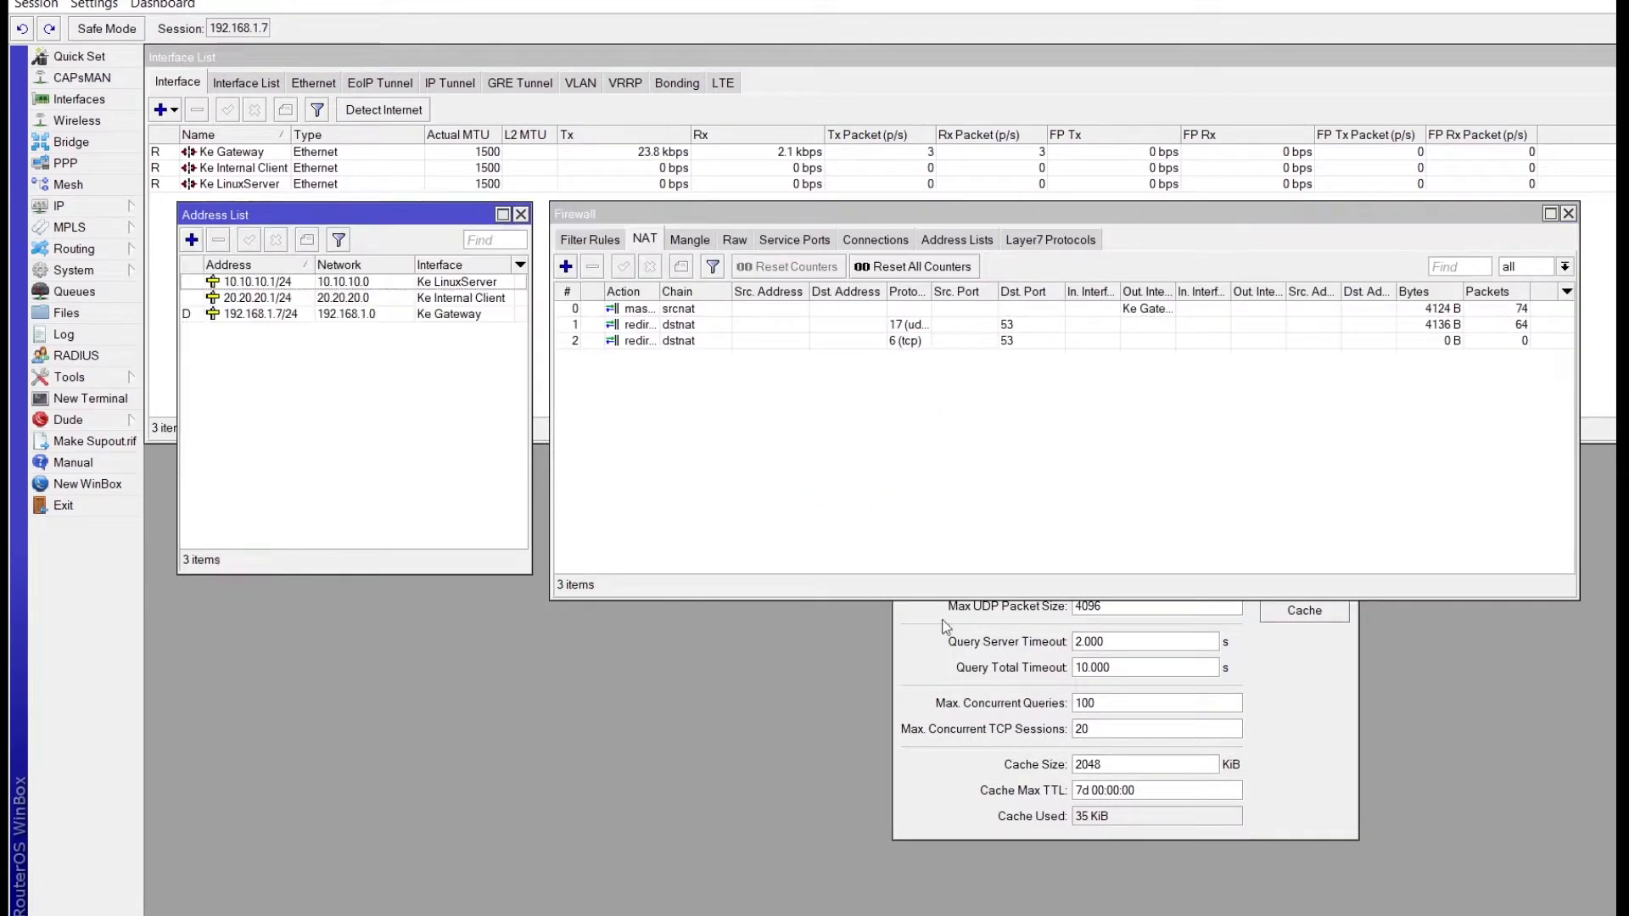
{"action": "left_click", "coordinate": [1270, 678]}
{"action": "left_click_drag", "start_coordinate": [1155, 467], "coordinate": [1465, 189]}
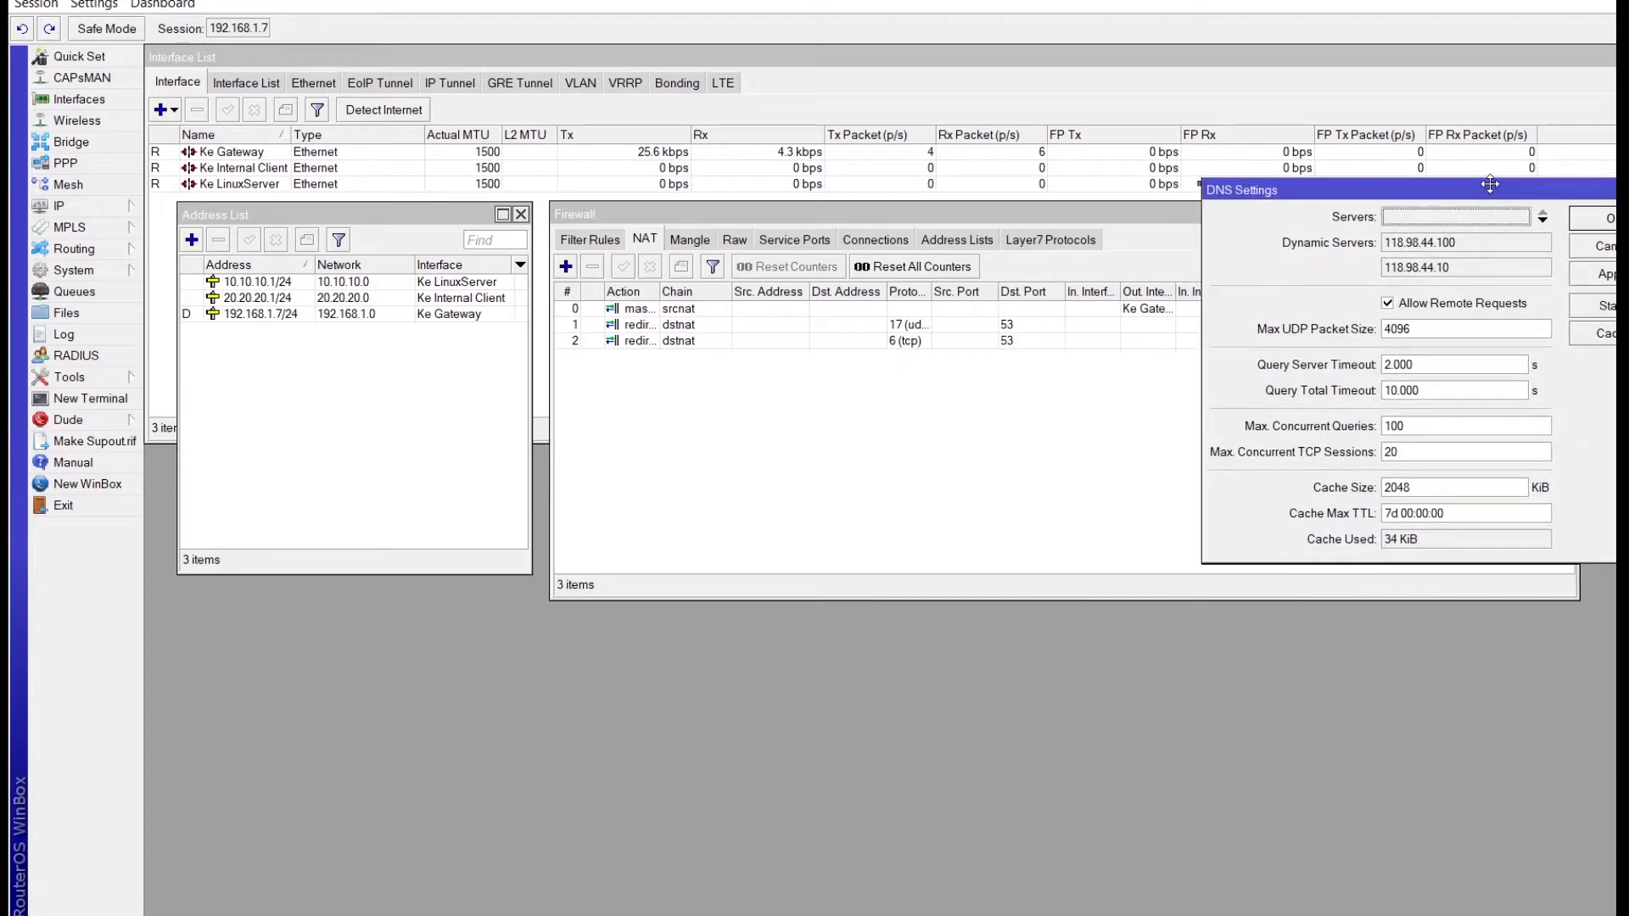
Step: Toggle Allow Remote Requests off and back on, leaving it enabled
{"action": "left_click", "coordinate": [1416, 308]}
{"action": "left_click", "coordinate": [1415, 311]}
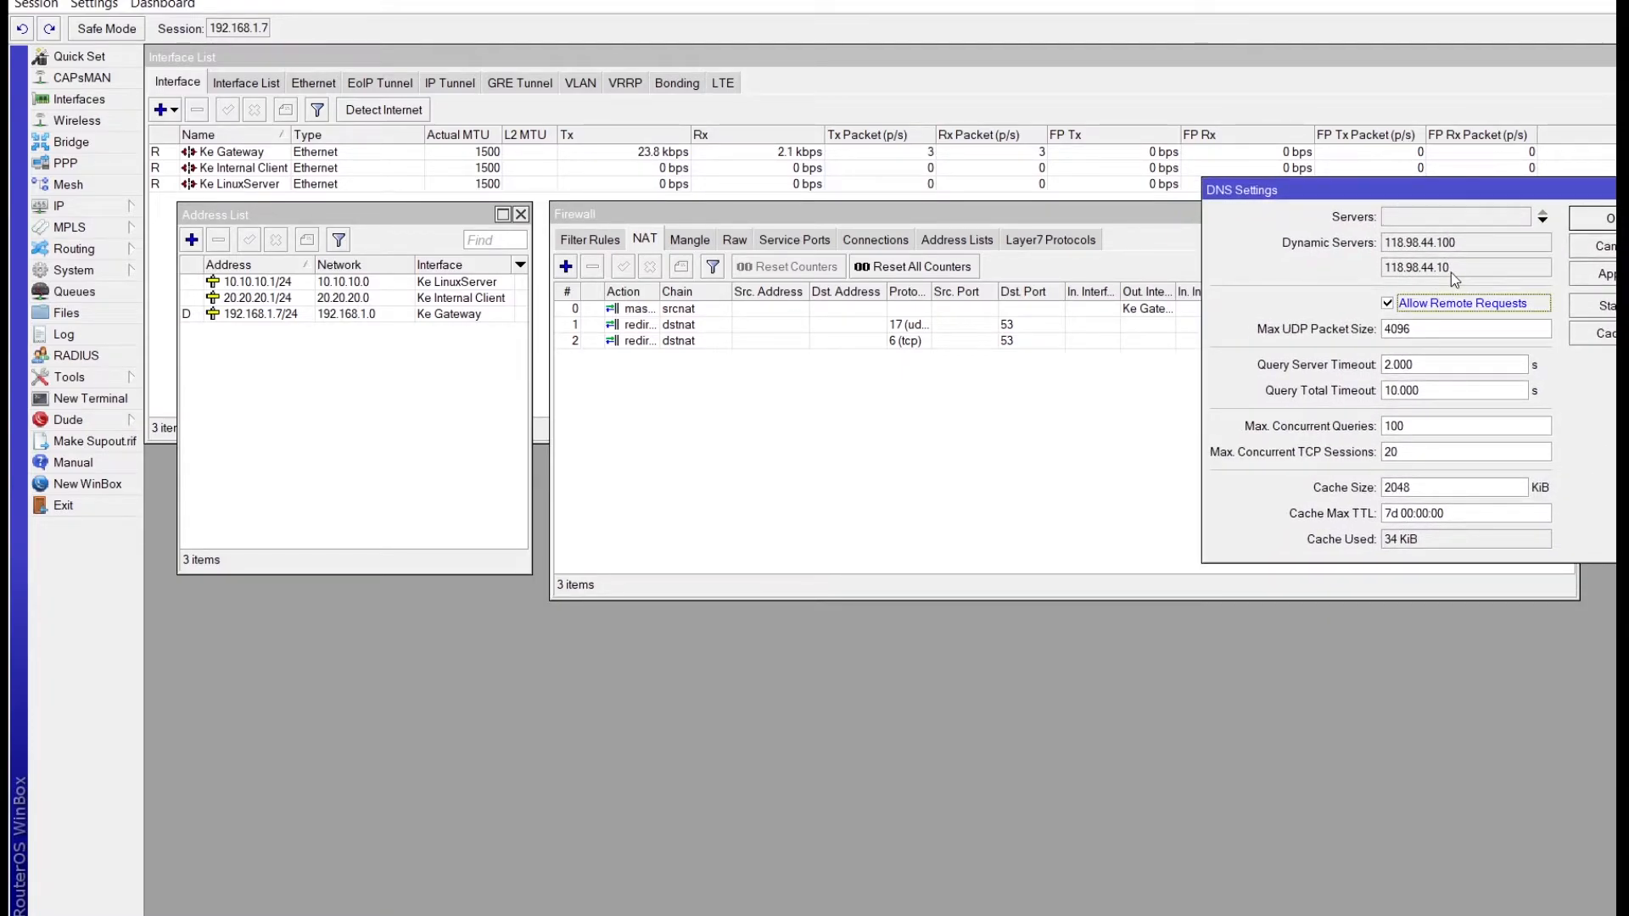
{"action": "left_click_drag", "start_coordinate": [1317, 193], "coordinate": [1355, 202]}
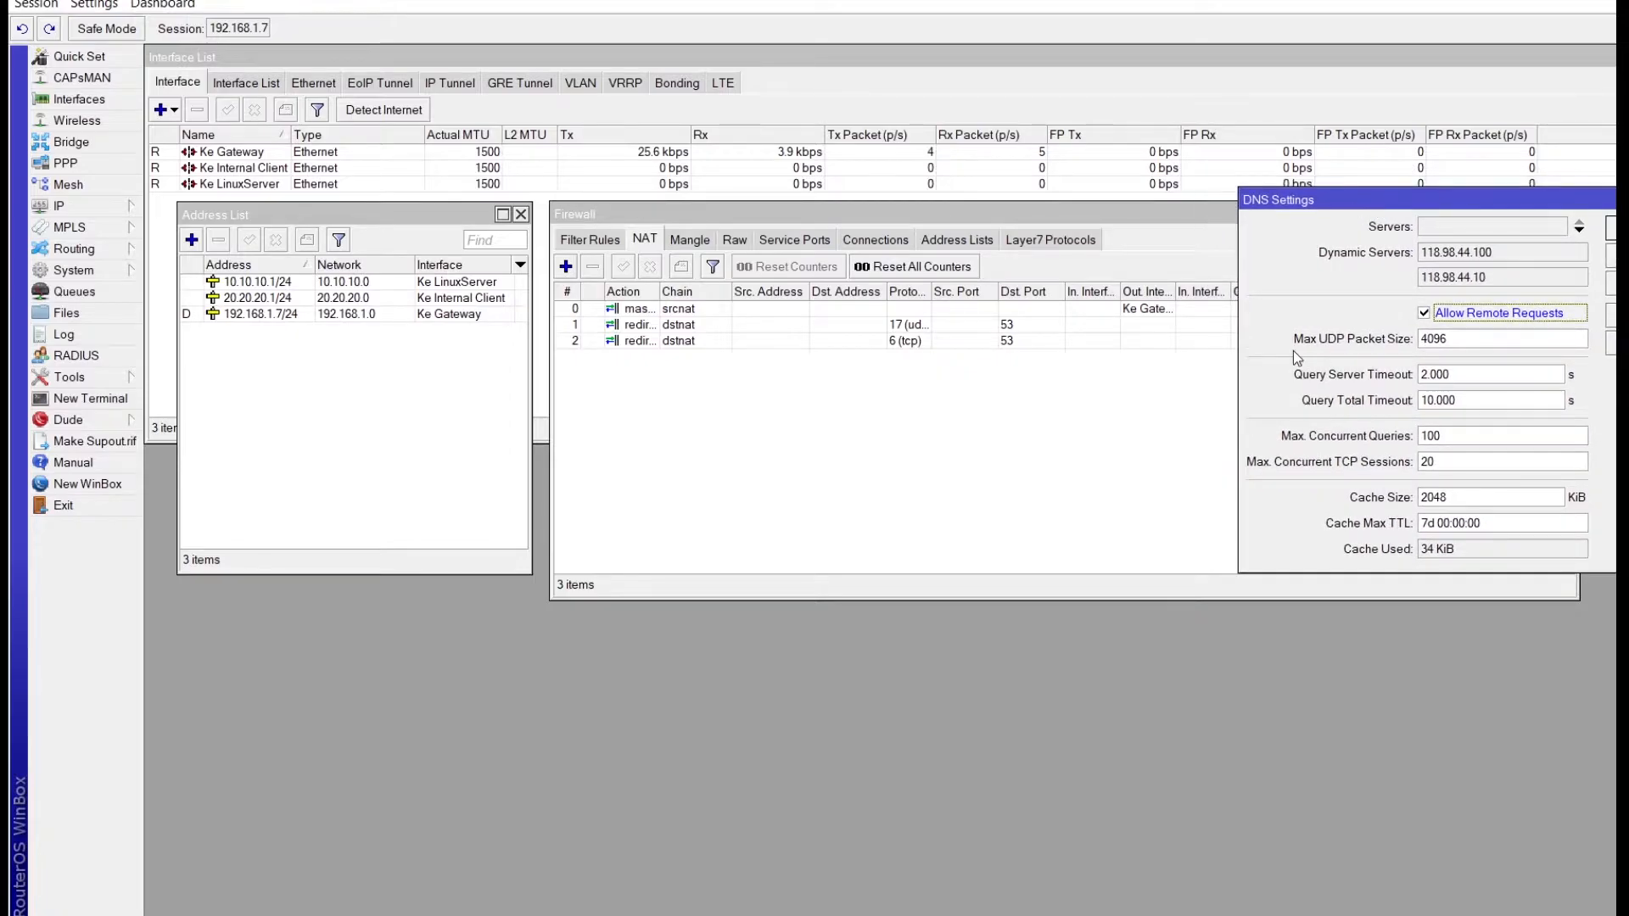
{"action": "left_click", "coordinate": [129, 400]}
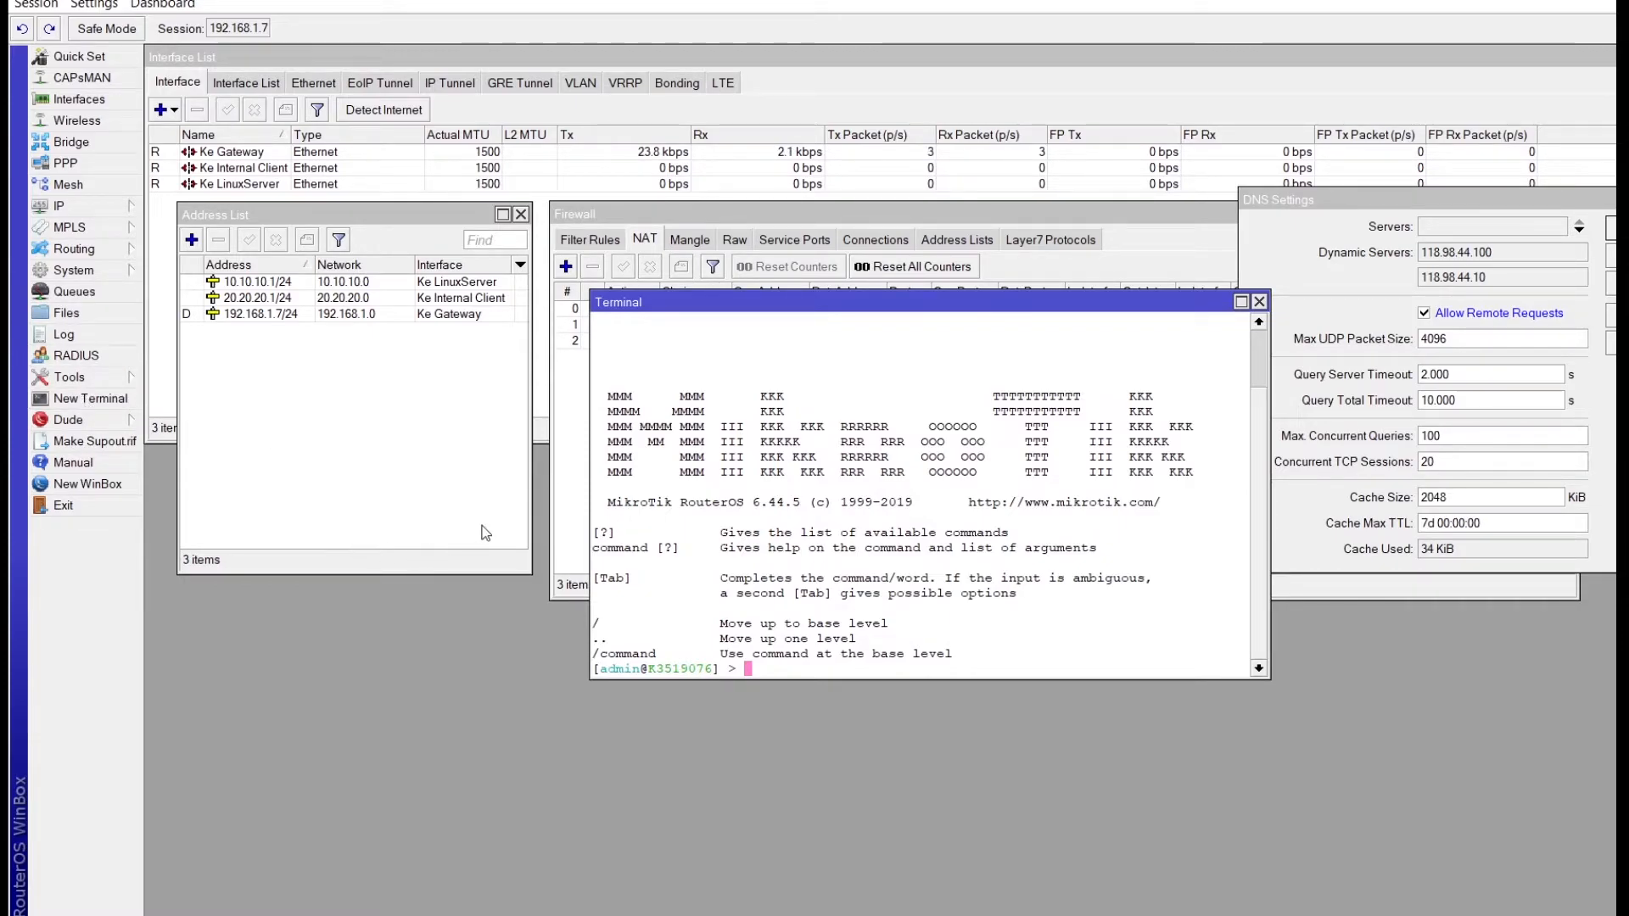
{"action": "type", "text": "ping google"}
{"action": "type", "text": "m"}
{"action": "key", "text": "Return"}
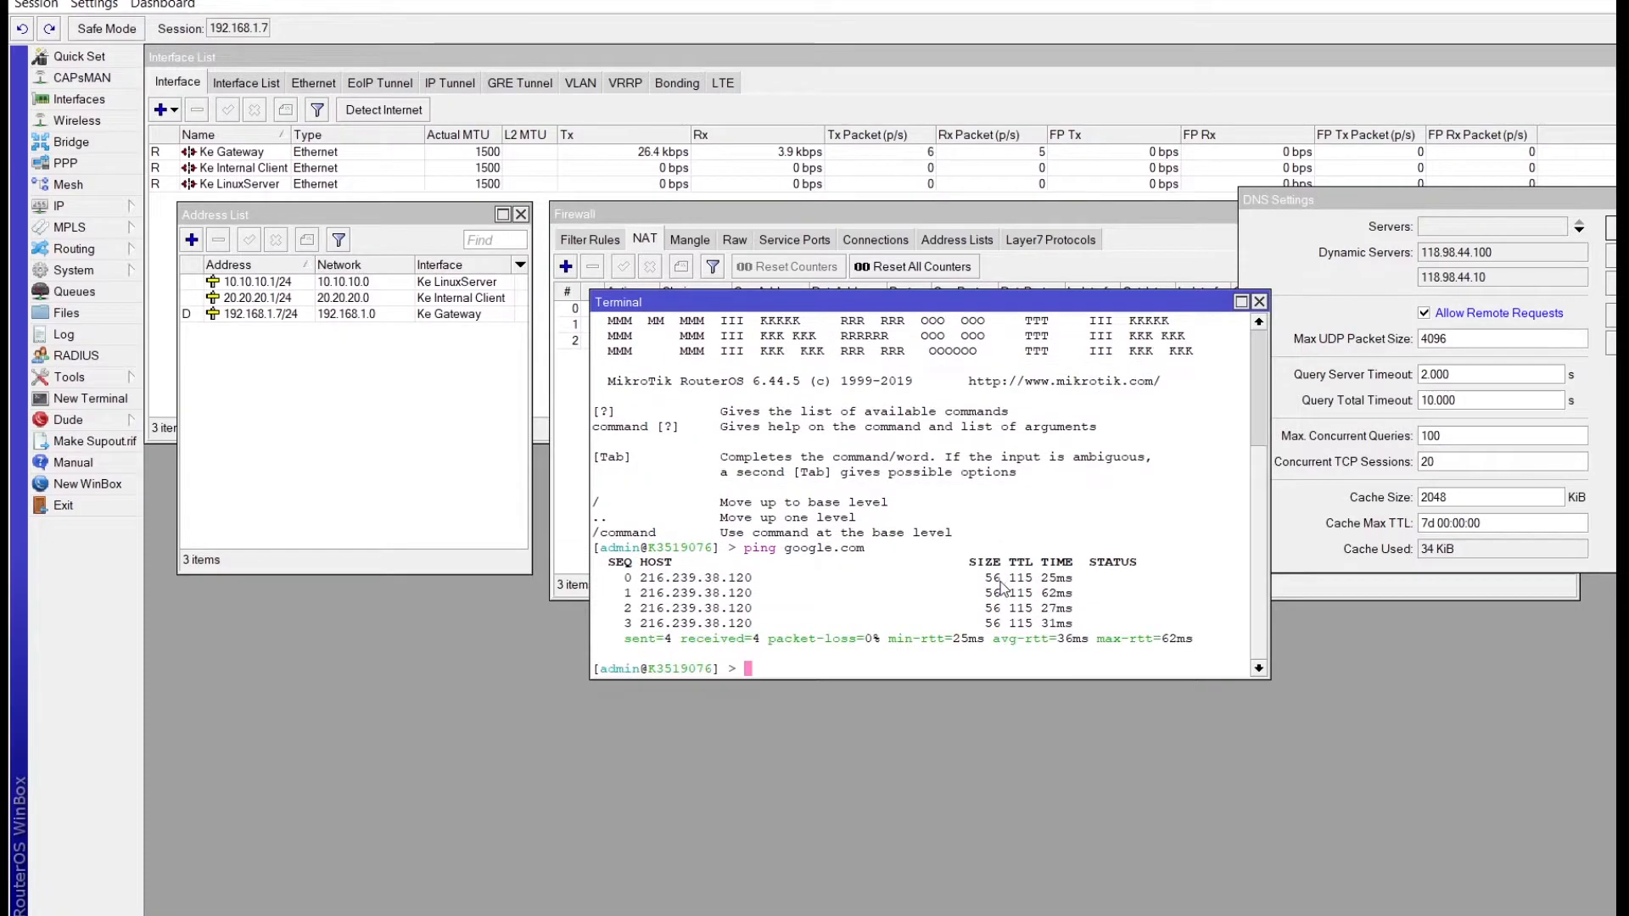
{"action": "left_click", "coordinate": [1259, 302]}
{"action": "mouse_move", "coordinate": [993, 912]}
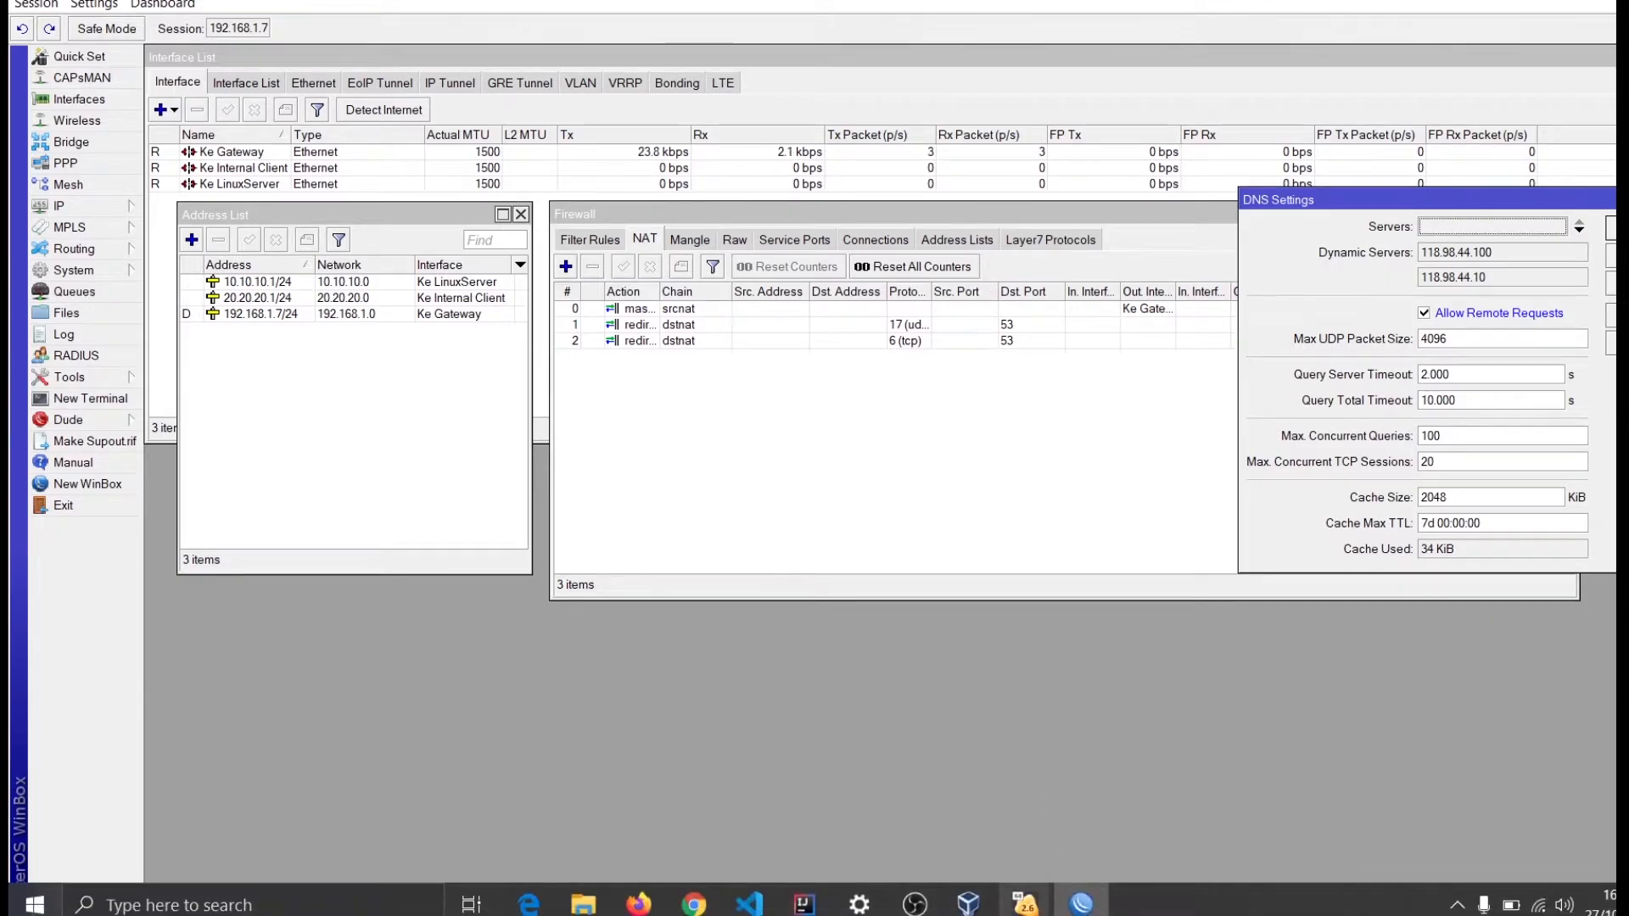
Step: Log into the Debian console and run 'ip a', showing 10.10.10.253/24 on enp0s3
{"action": "left_click", "coordinate": [1098, 735]}
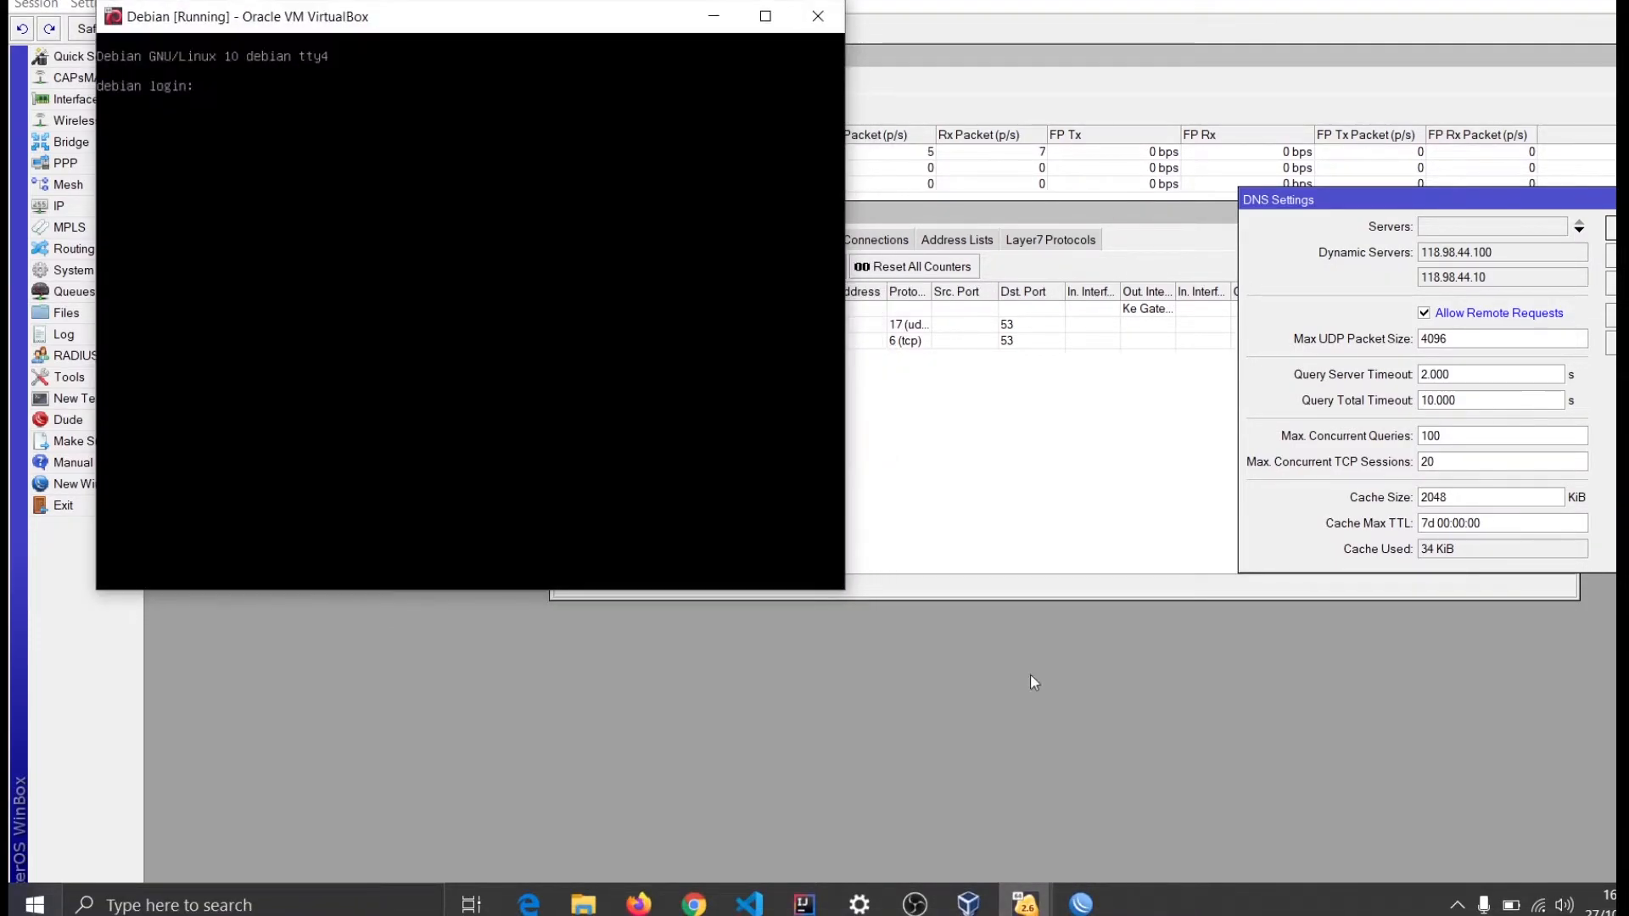
{"action": "type", "text": "st"}
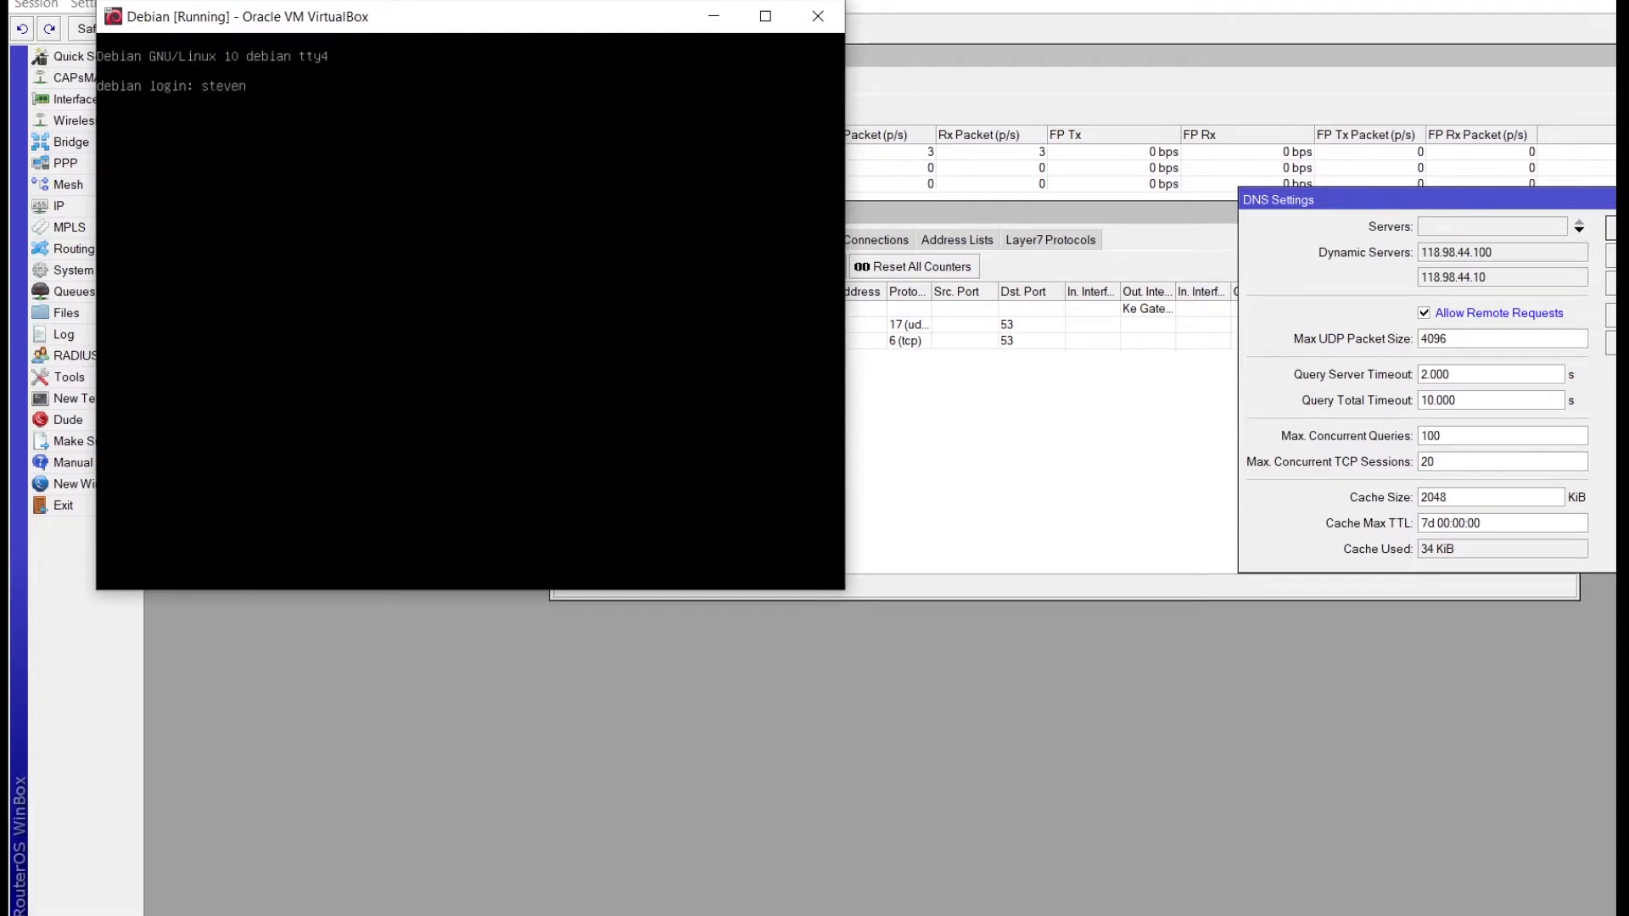
{"action": "type", "text": "even"}
{"action": "key", "text": "Return"}
{"action": "key", "text": "Return"}
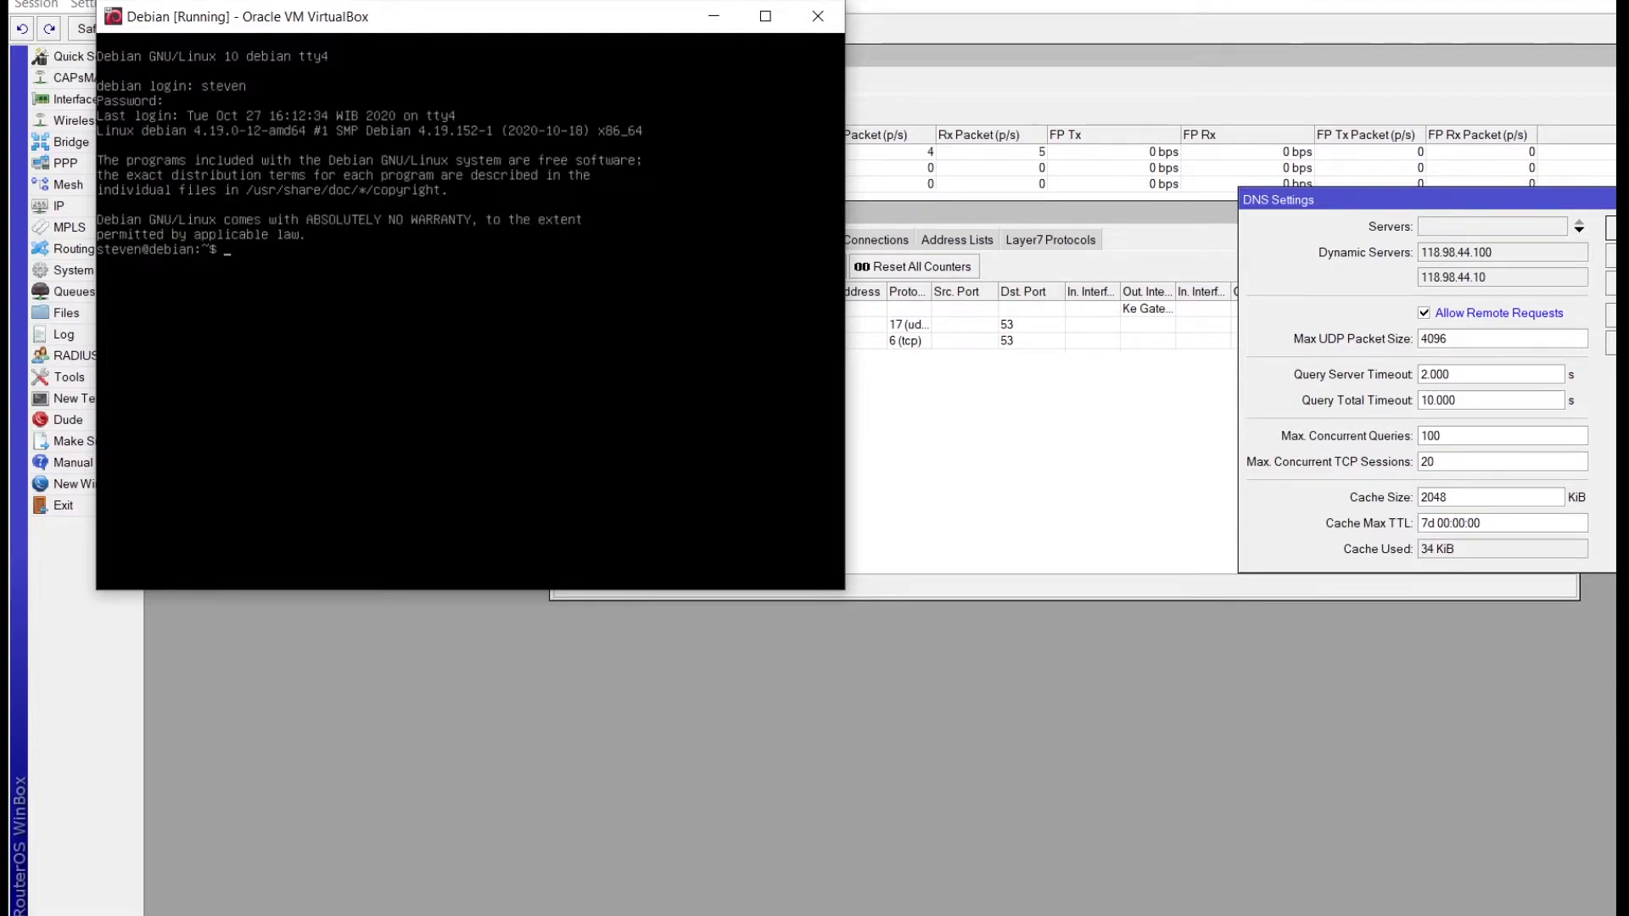
{"action": "type", "text": "ip a"}
{"action": "key", "text": "Return"}
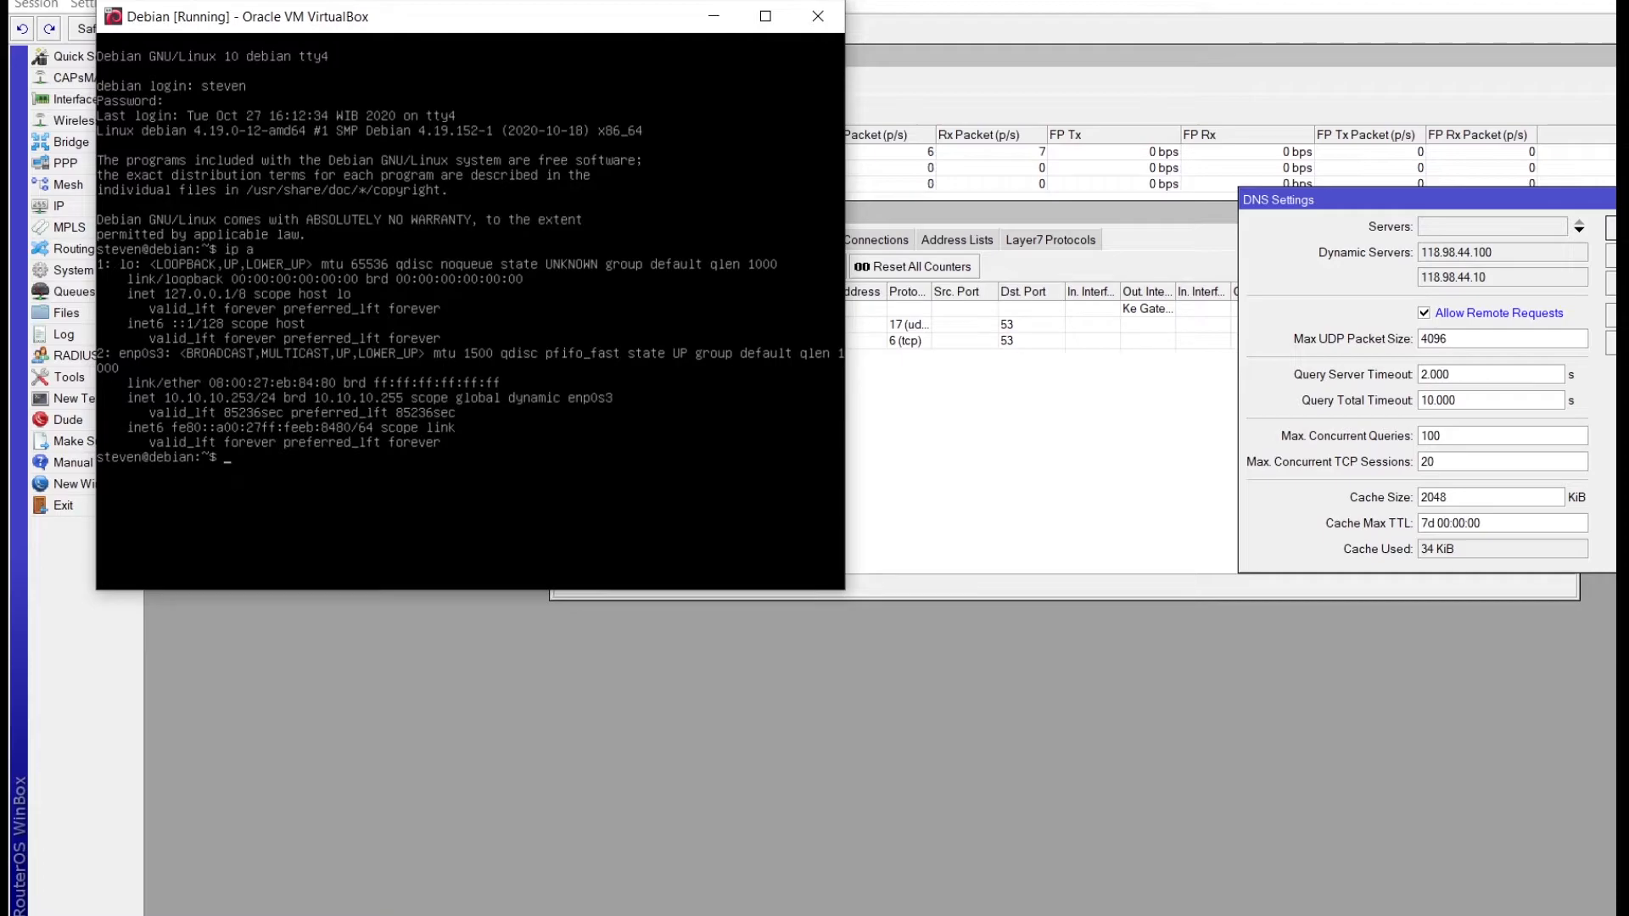
Step: Cancel closing the Debian VM window and return to Winbox
{"action": "left_click", "coordinate": [820, 19]}
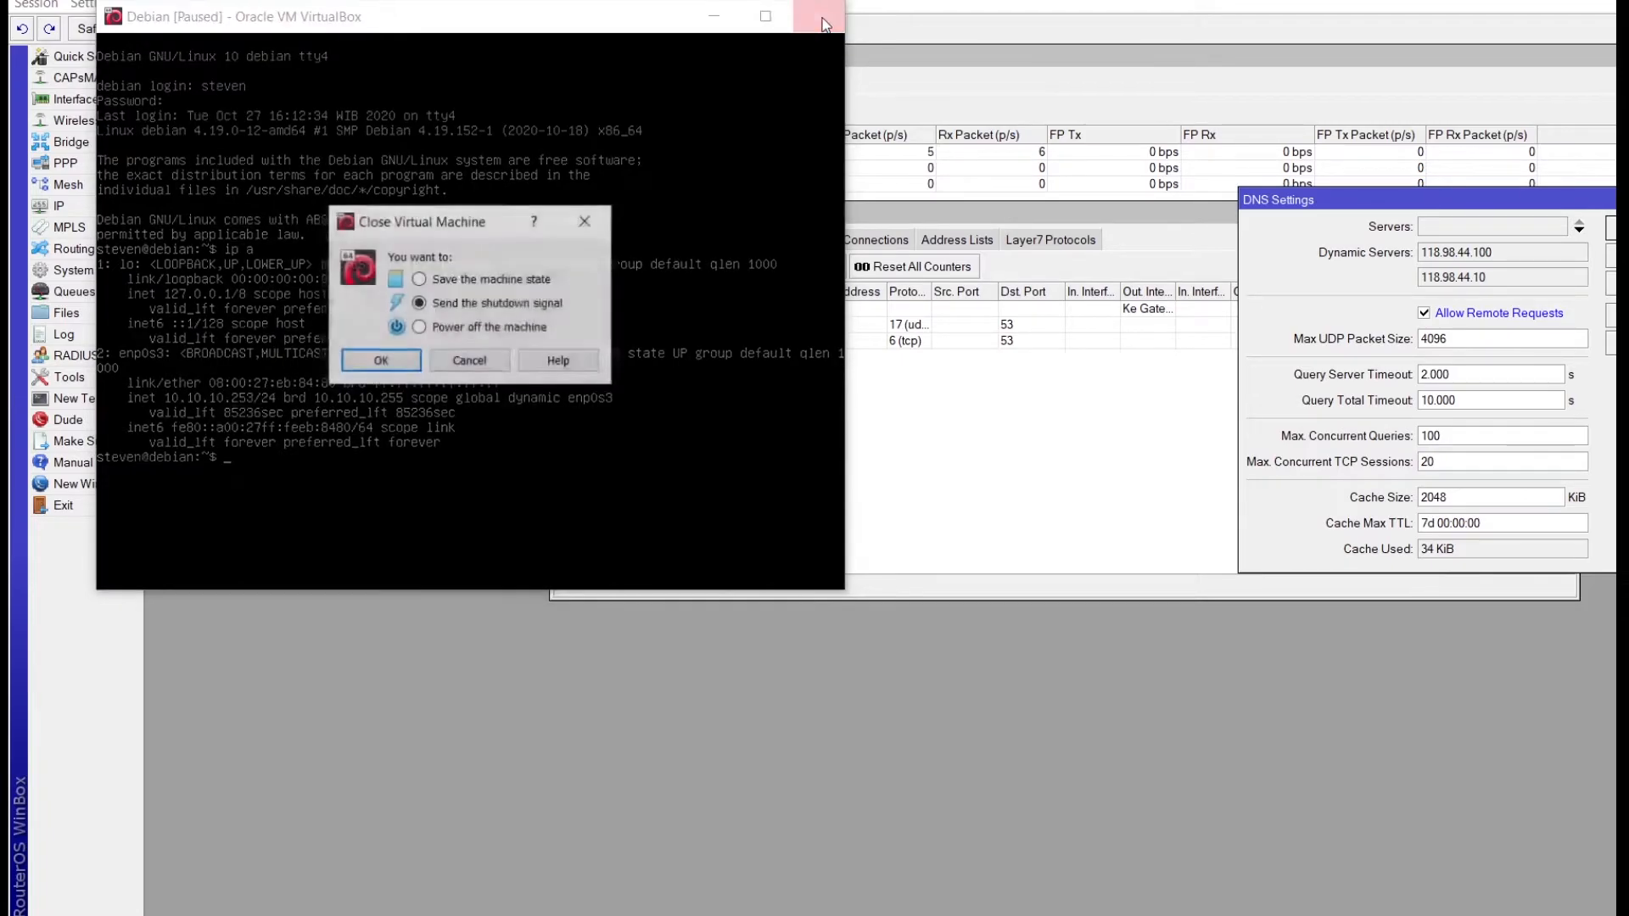
{"action": "left_click", "coordinate": [469, 361]}
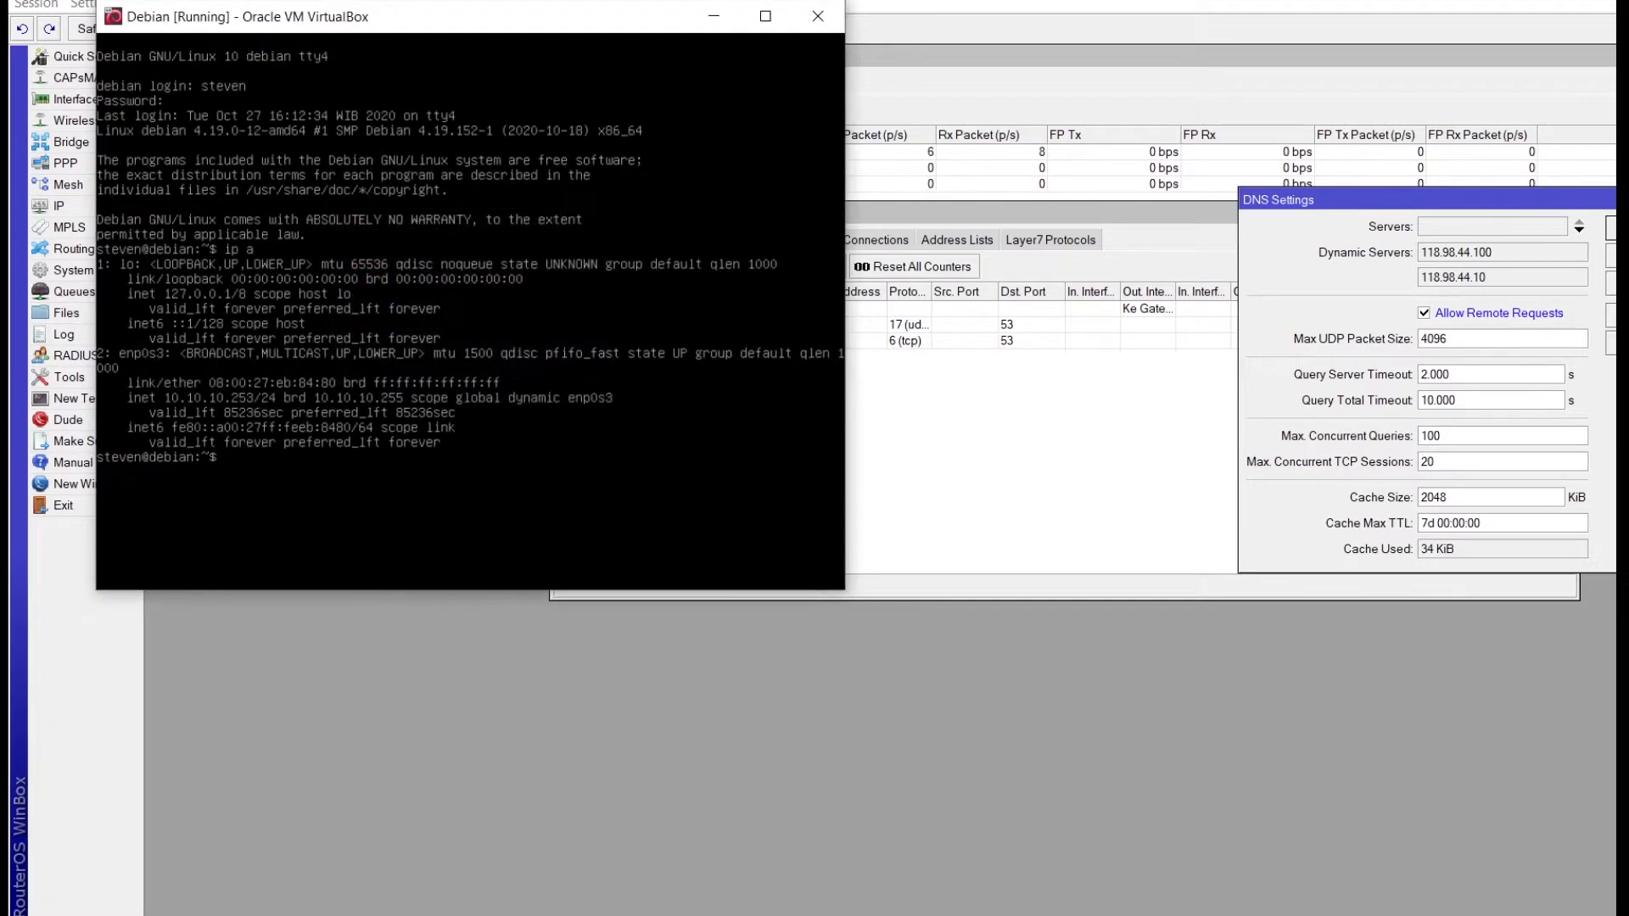
{"action": "left_click", "coordinate": [994, 230]}
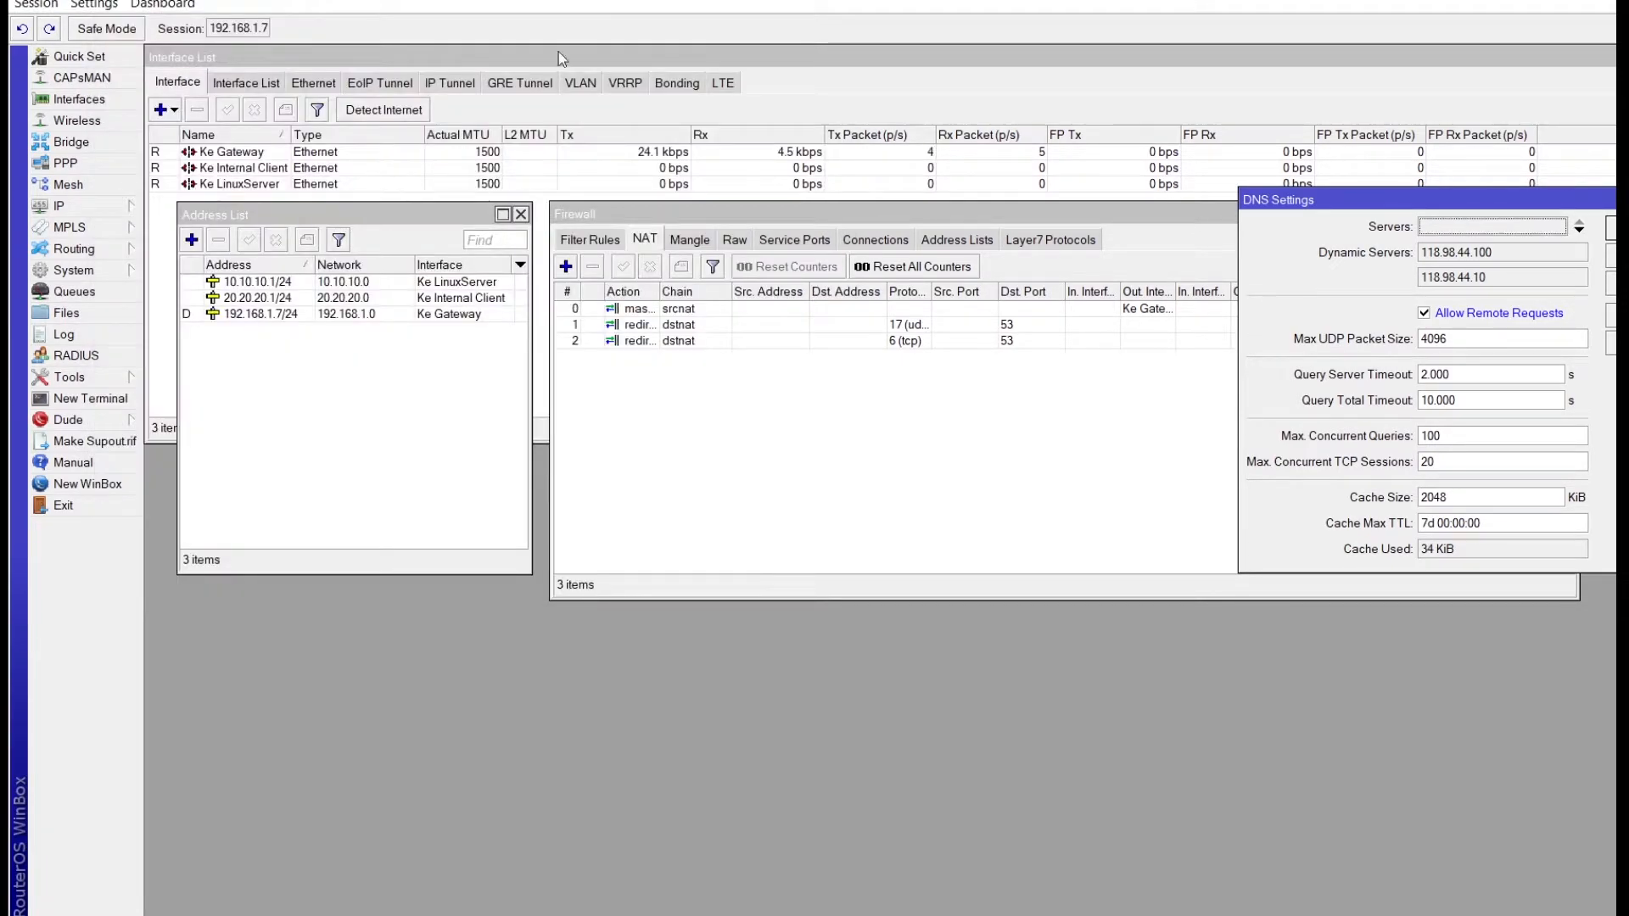
Step: Disable and delete the dhcp2 server on Ke LinuxServer, then start DHCP Setup
{"action": "left_click", "coordinate": [119, 207]}
{"action": "left_click", "coordinate": [216, 337]}
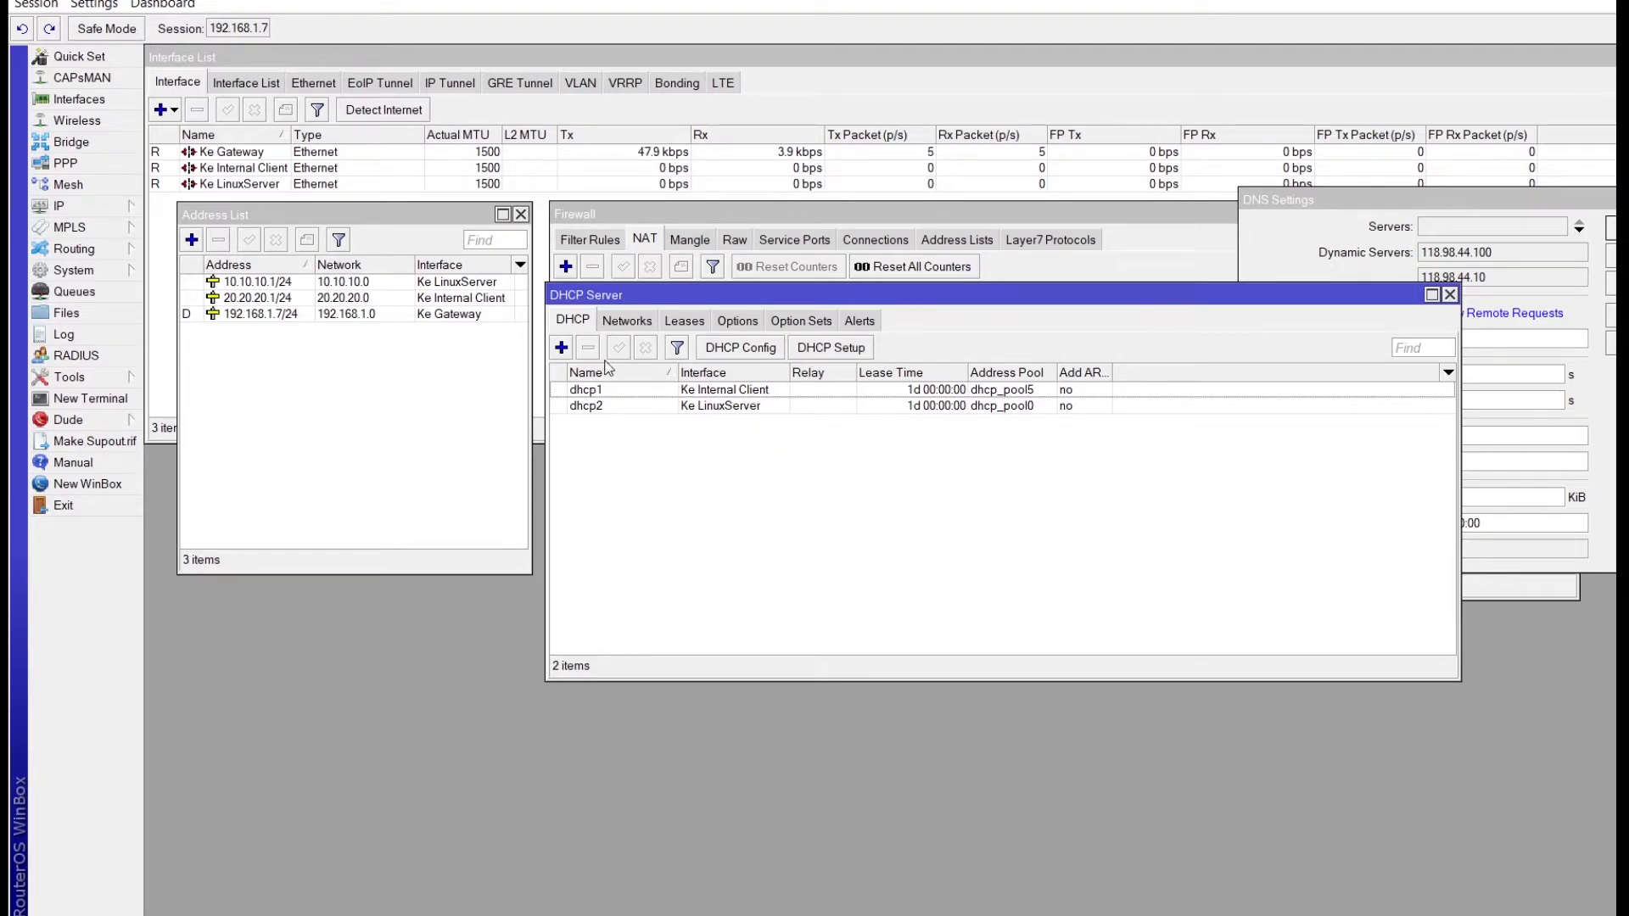
{"action": "left_click", "coordinate": [604, 392]}
{"action": "left_click", "coordinate": [629, 408]}
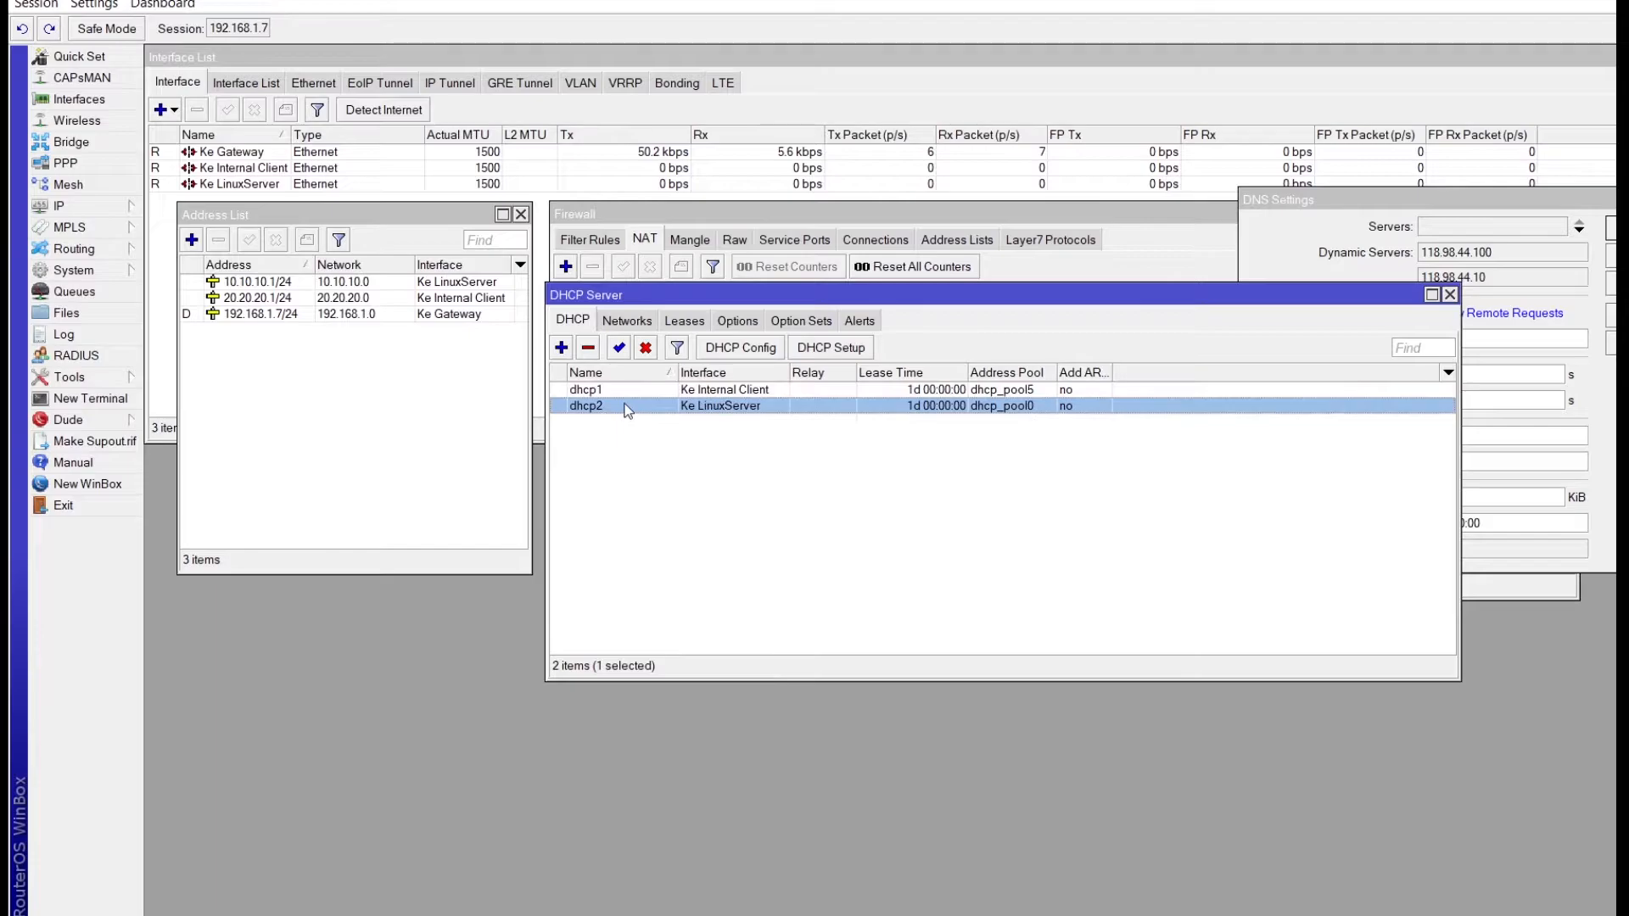
{"action": "left_click", "coordinate": [645, 349]}
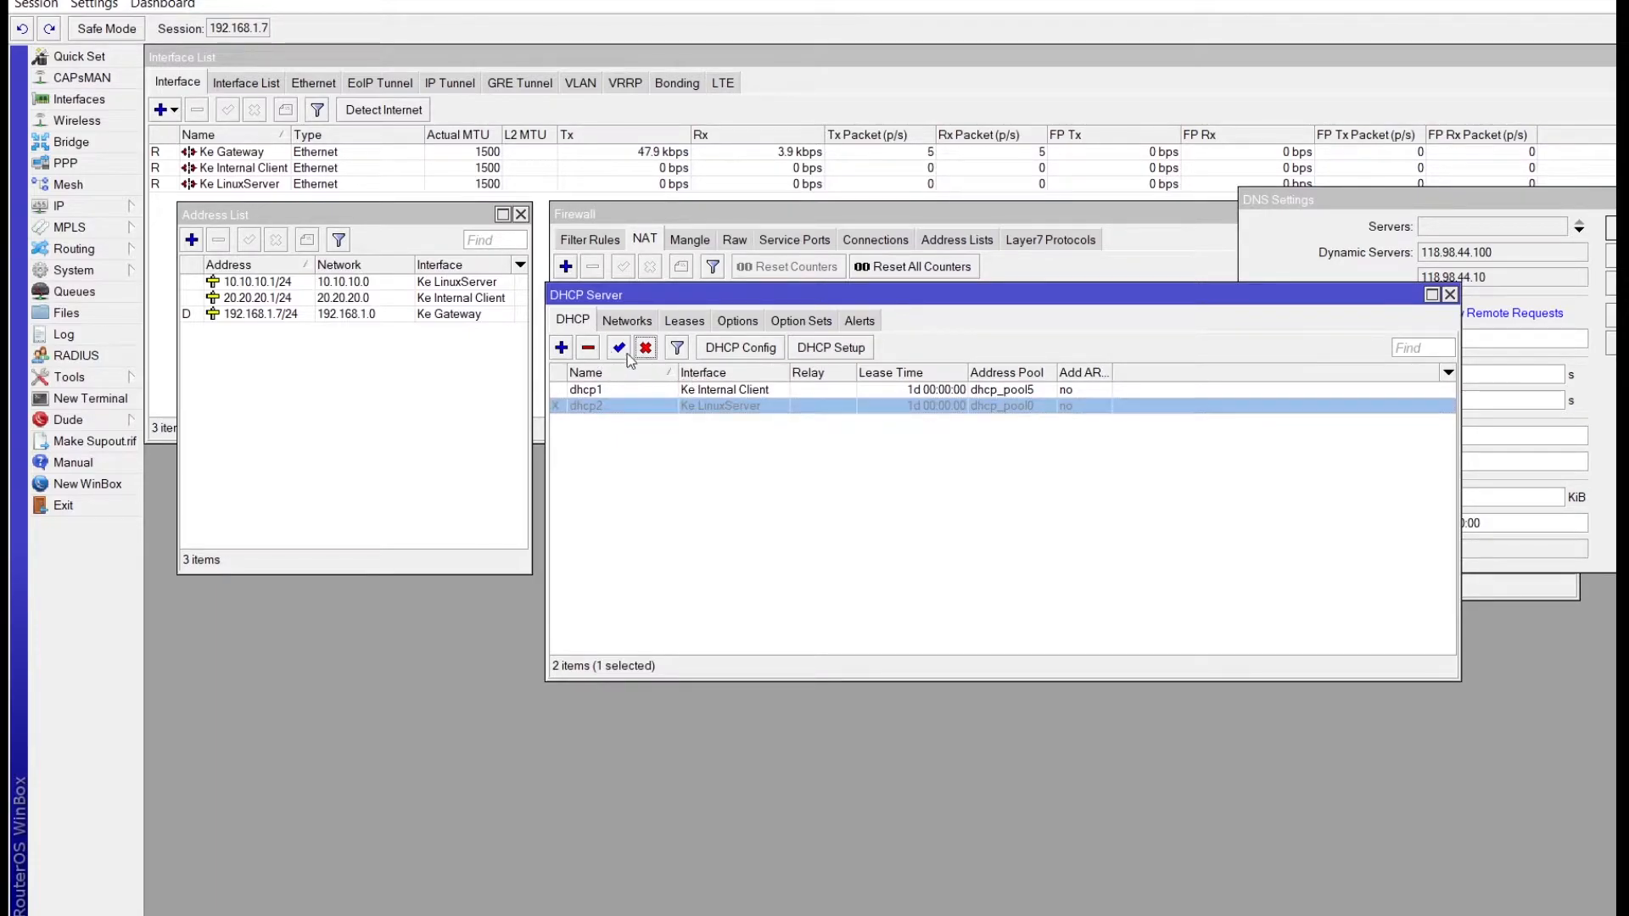
{"action": "left_click", "coordinate": [589, 348]}
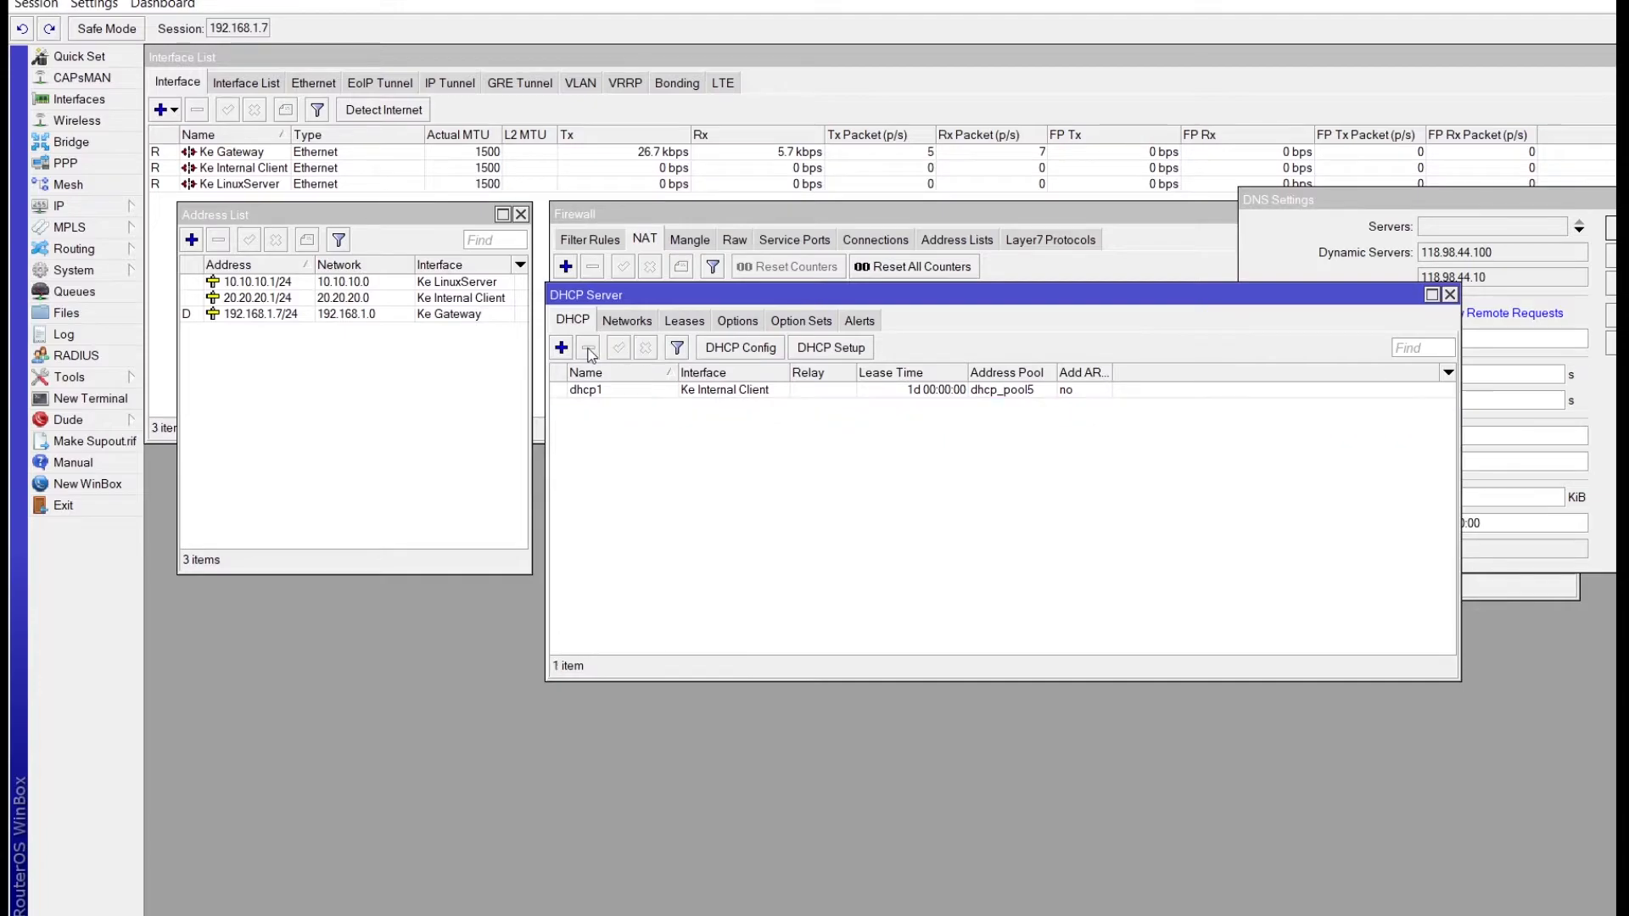
{"action": "left_click", "coordinate": [816, 350]}
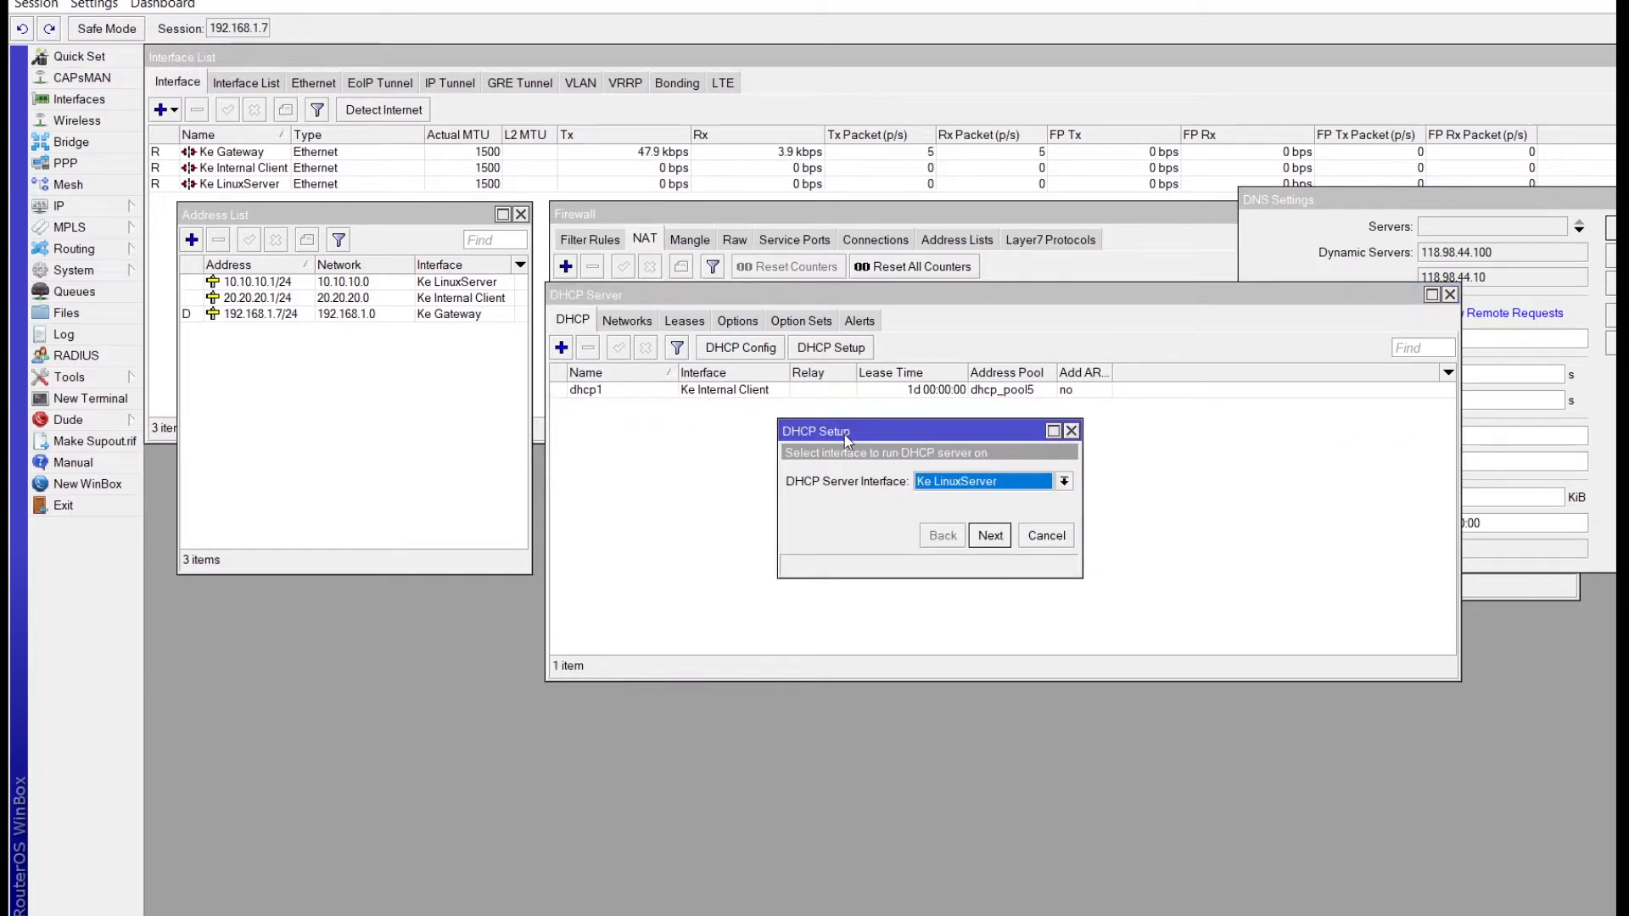
Step: Run DHCP Setup on Ke LinuxServer, accepting the defaults: gateway 10.10.10.1, DNS 118.98.44.100/118.98.44.10, 1d lease
{"action": "left_click_drag", "start_coordinate": [845, 417], "coordinate": [841, 403]}
{"action": "left_click", "coordinate": [1062, 470]}
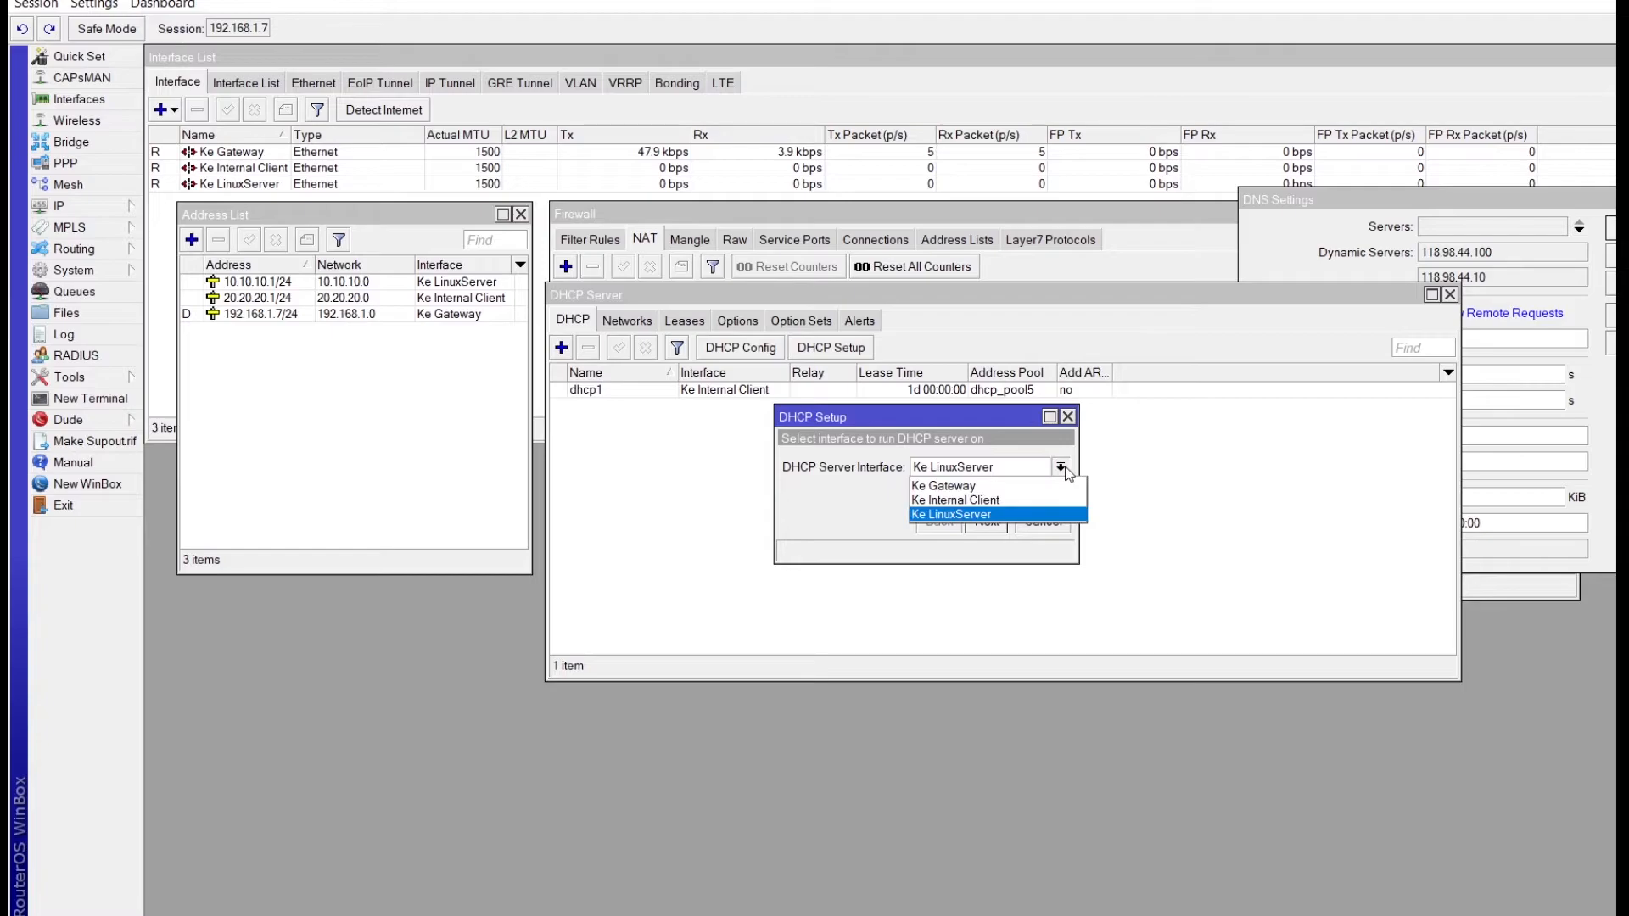
{"action": "left_click", "coordinate": [954, 515]}
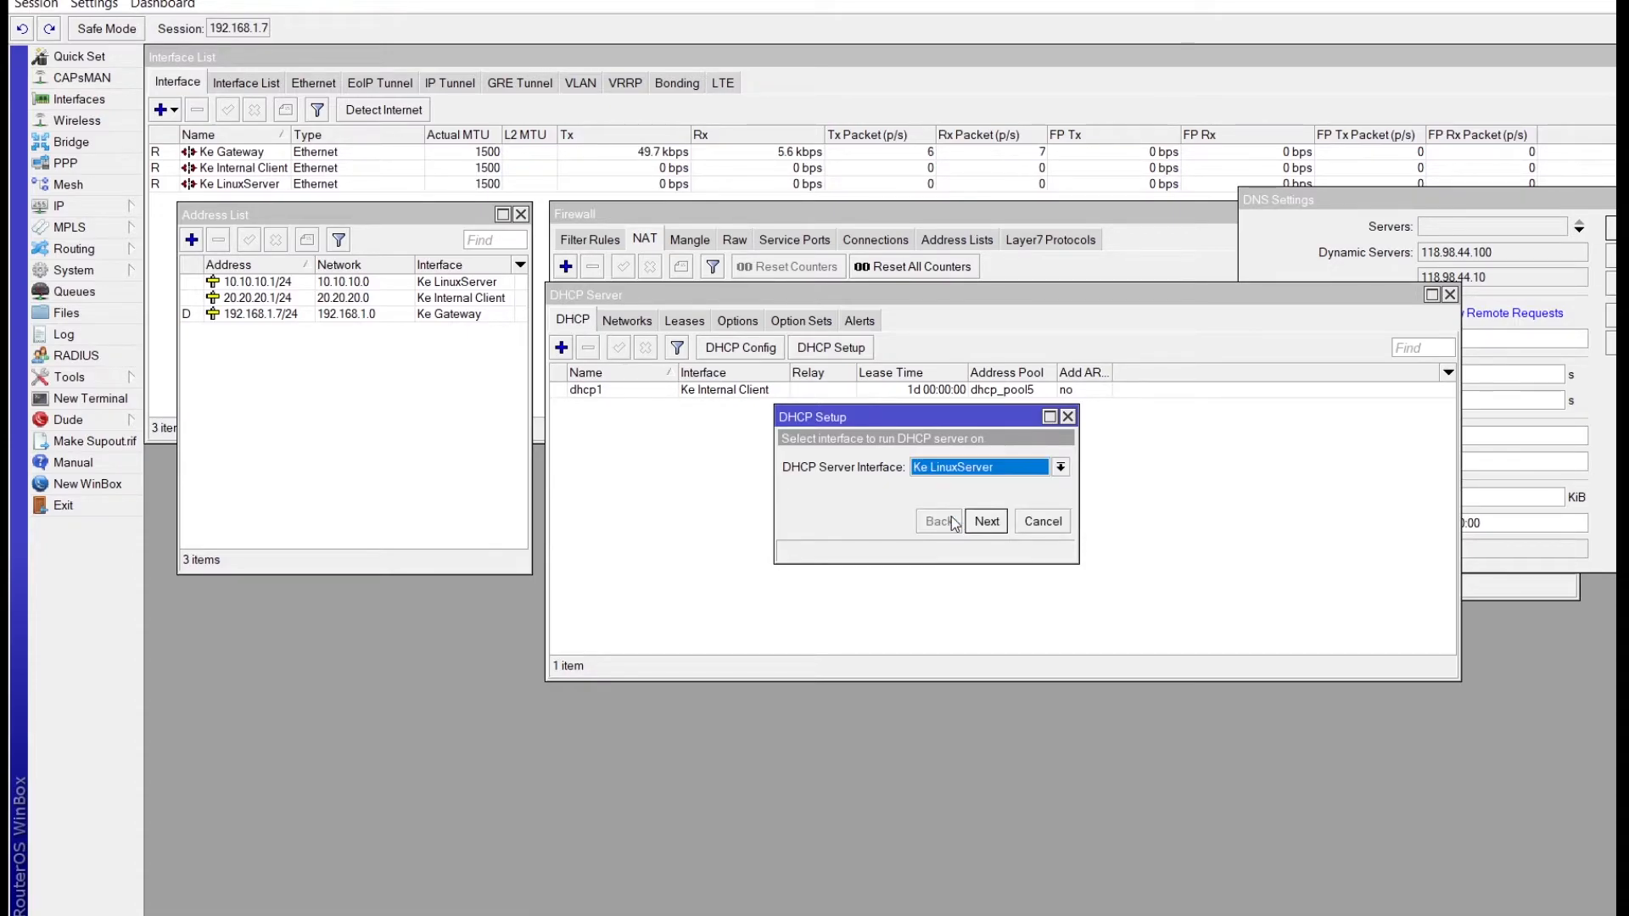
{"action": "left_click", "coordinate": [984, 523]}
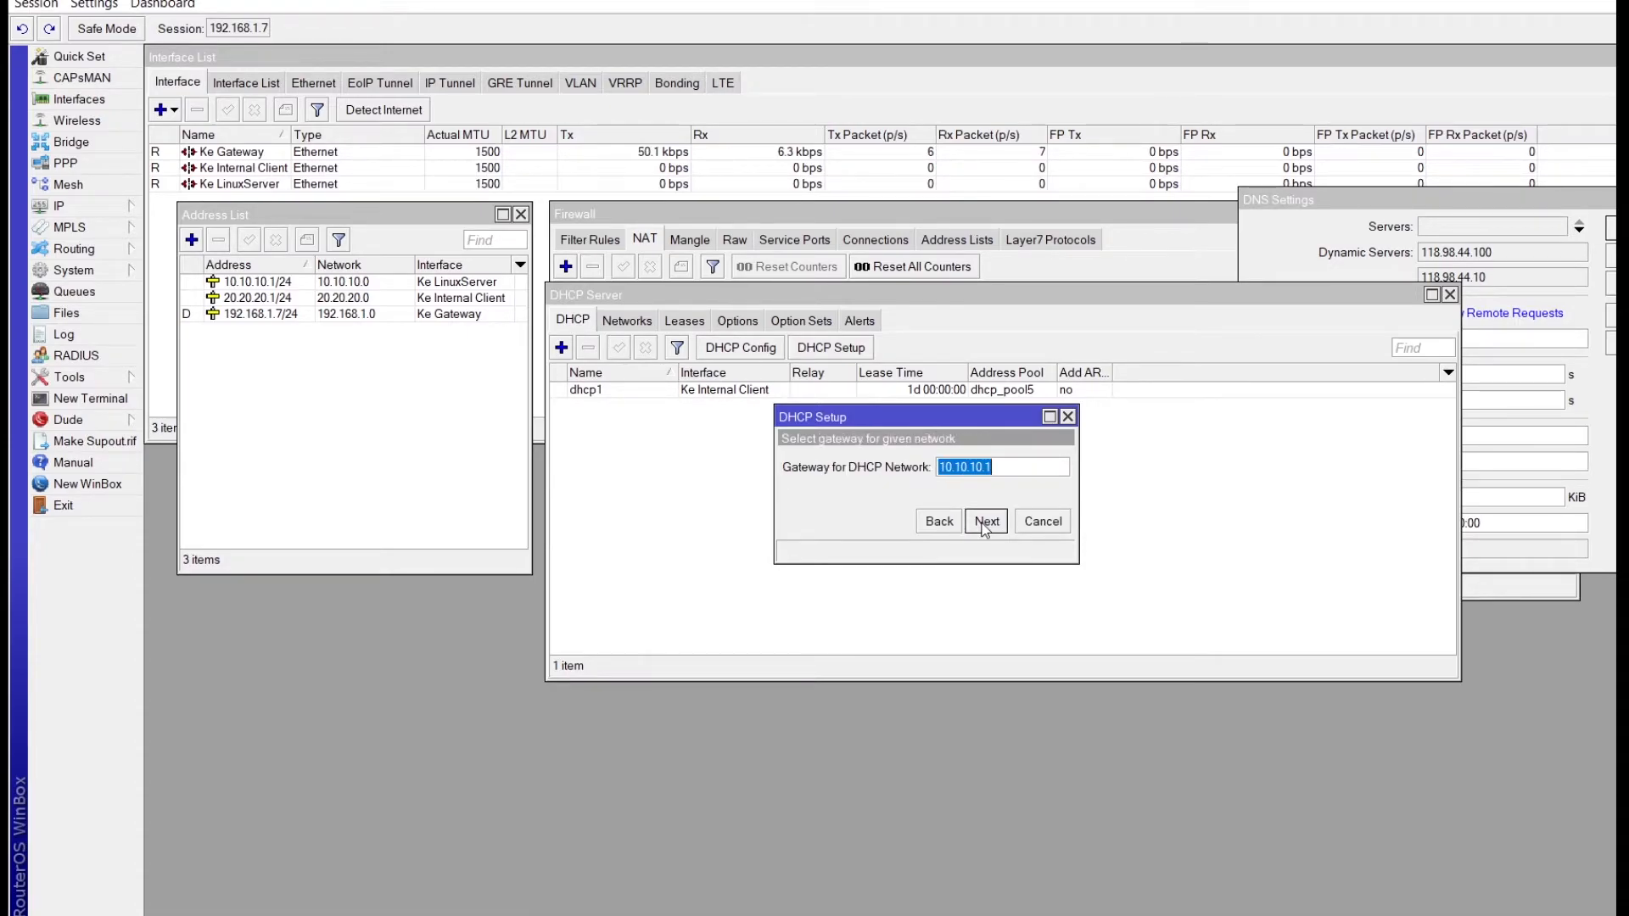
{"action": "left_click", "coordinate": [984, 523]}
{"action": "left_click", "coordinate": [984, 522]}
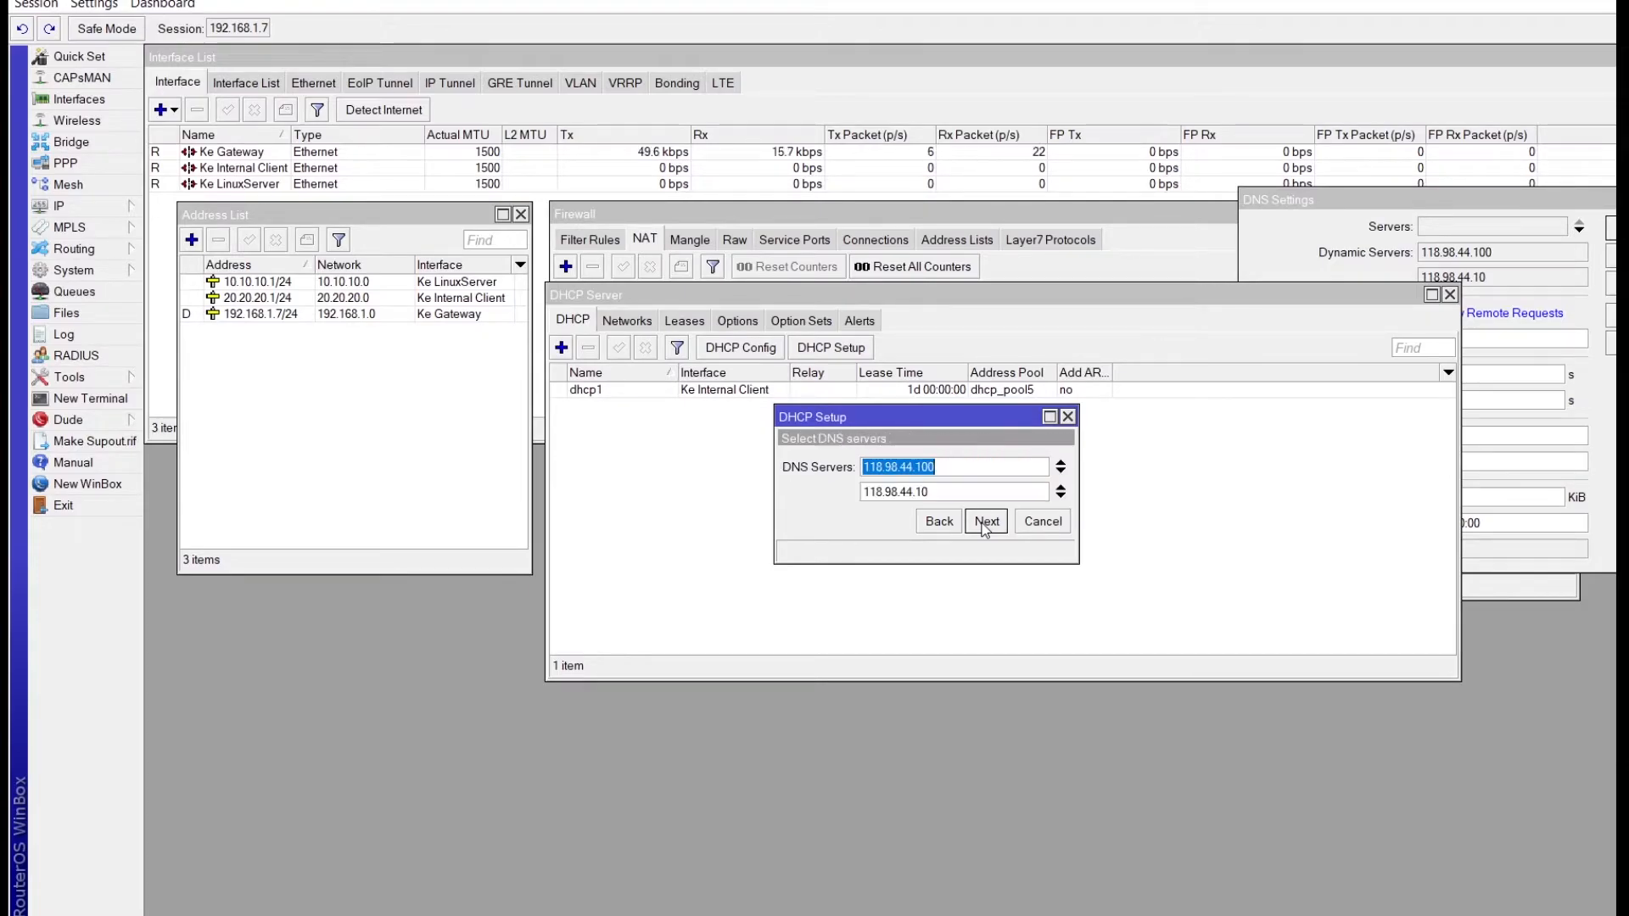
{"action": "left_click", "coordinate": [987, 522]}
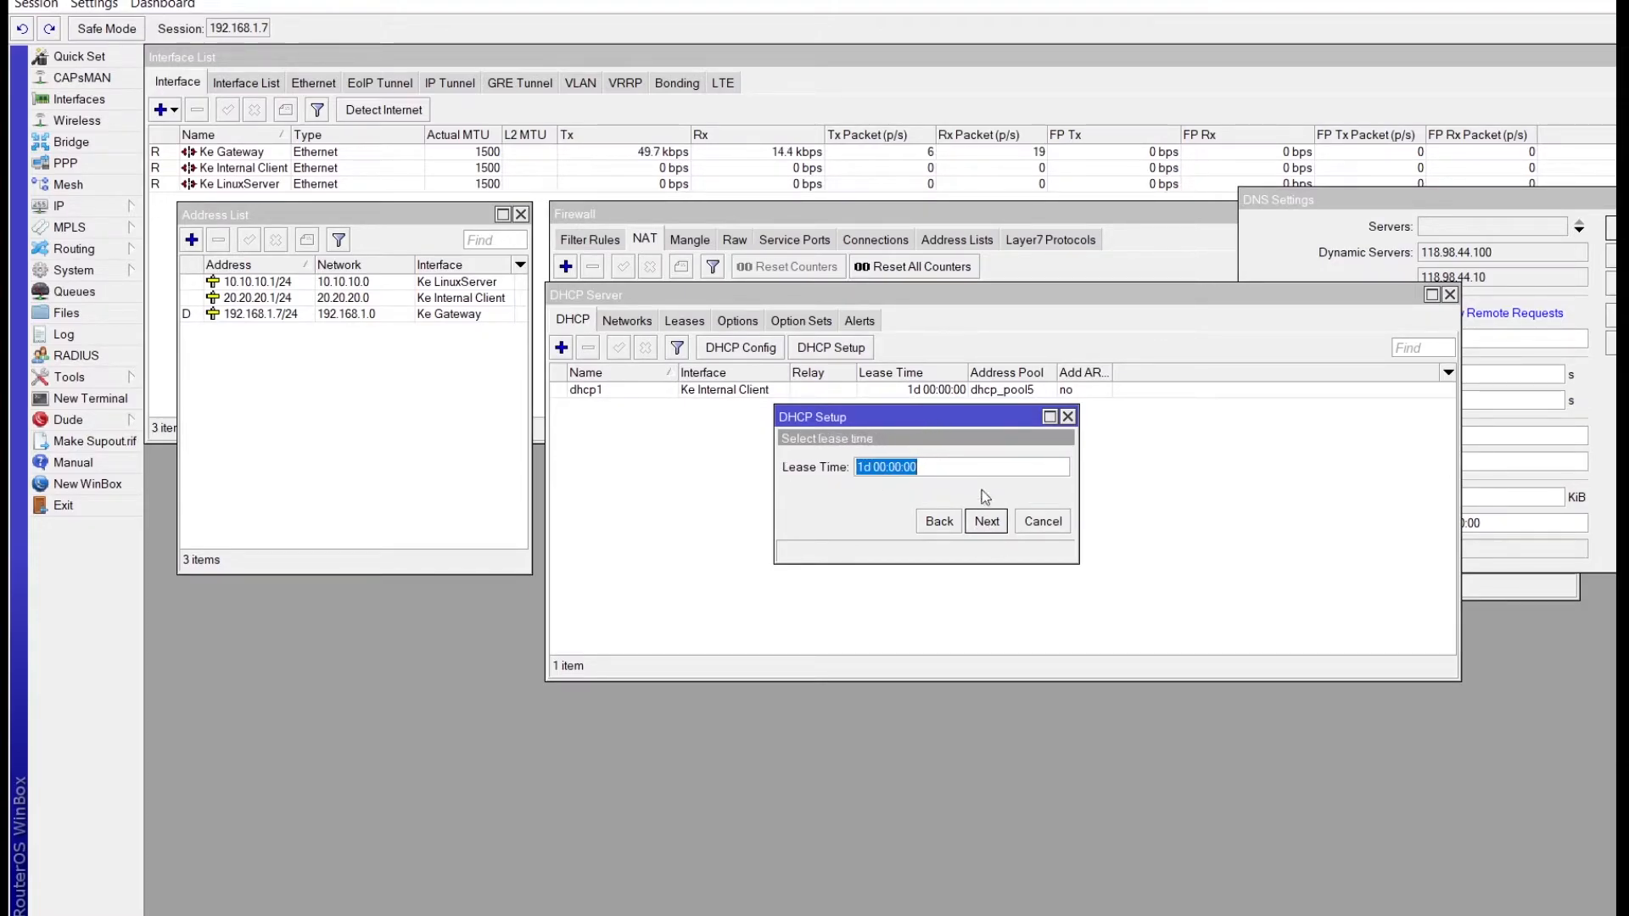
{"action": "left_click", "coordinate": [984, 523]}
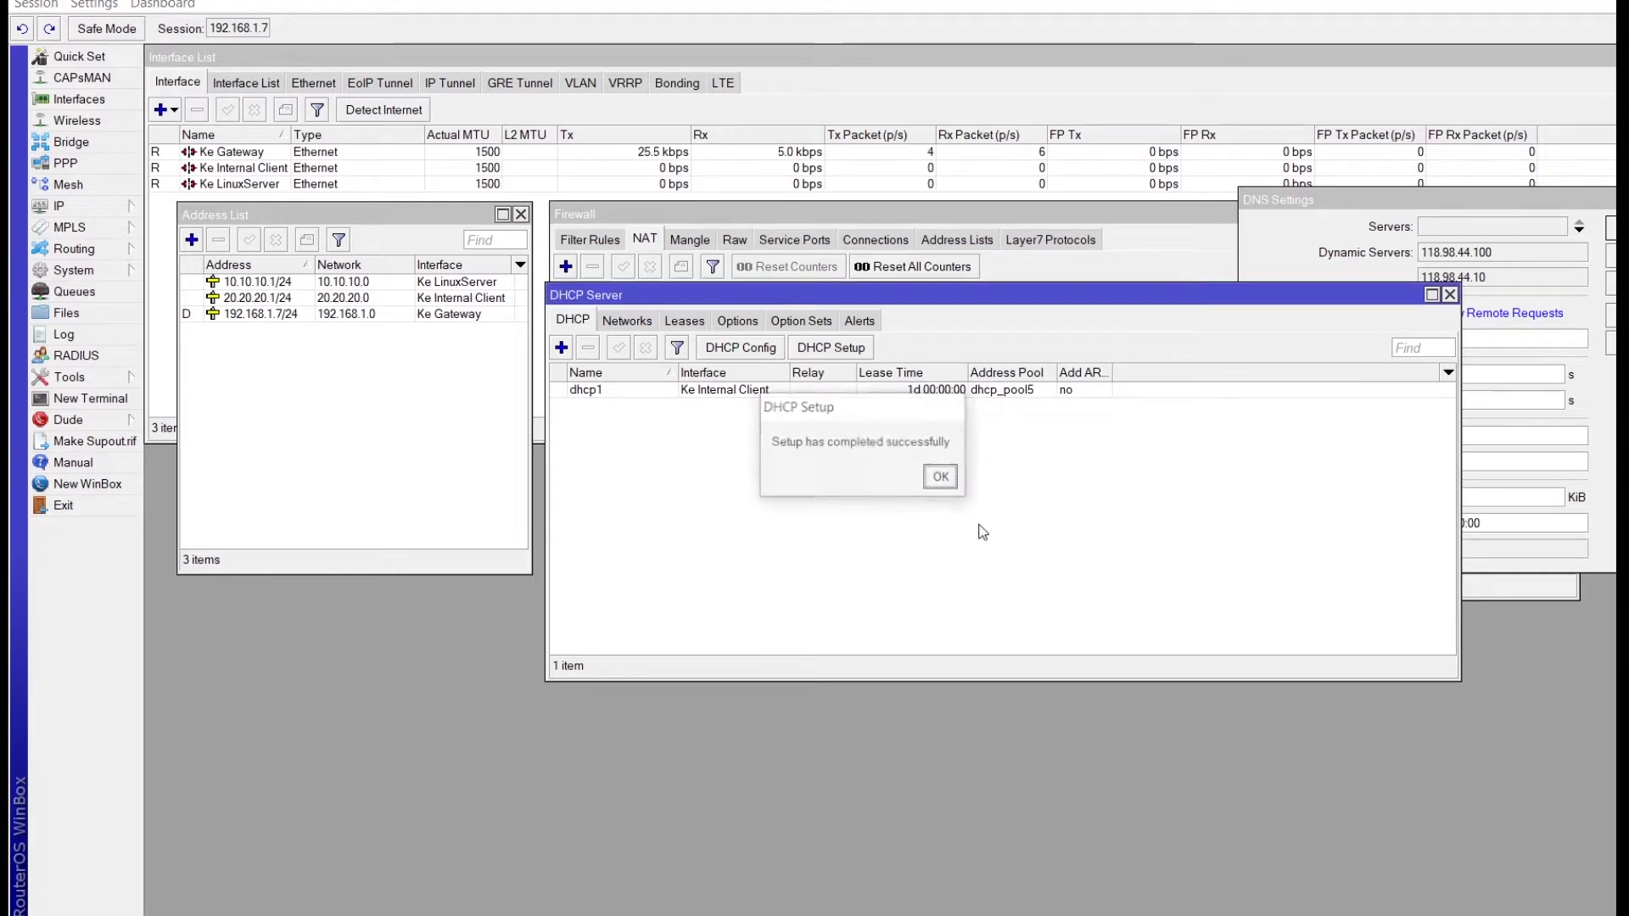
{"action": "left_click", "coordinate": [940, 476]}
Step: Check the dhcp1 and new dhcp2 entries in the DHCP Server list
{"action": "left_click", "coordinate": [979, 406]}
{"action": "left_click", "coordinate": [938, 392]}
{"action": "left_click", "coordinate": [938, 407]}
{"action": "left_click", "coordinate": [934, 393]}
{"action": "left_click", "coordinate": [933, 407]}
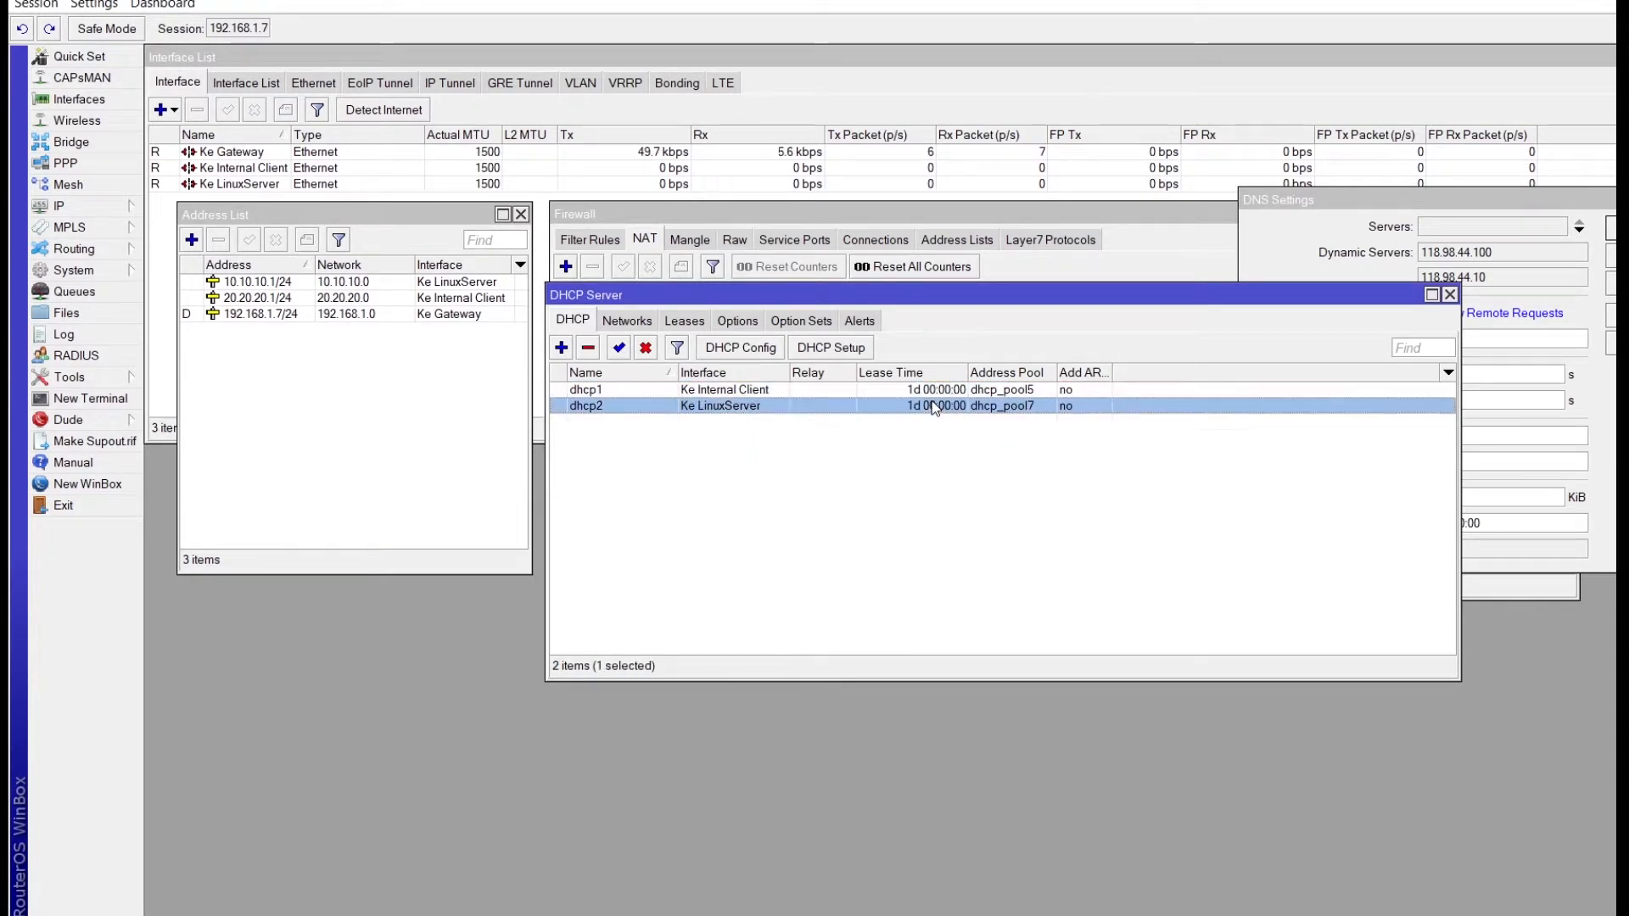
{"action": "left_click", "coordinate": [709, 390]}
{"action": "left_click", "coordinate": [710, 405]}
{"action": "left_click", "coordinate": [709, 391]}
{"action": "left_click", "coordinate": [710, 402]}
{"action": "left_click", "coordinate": [707, 391]}
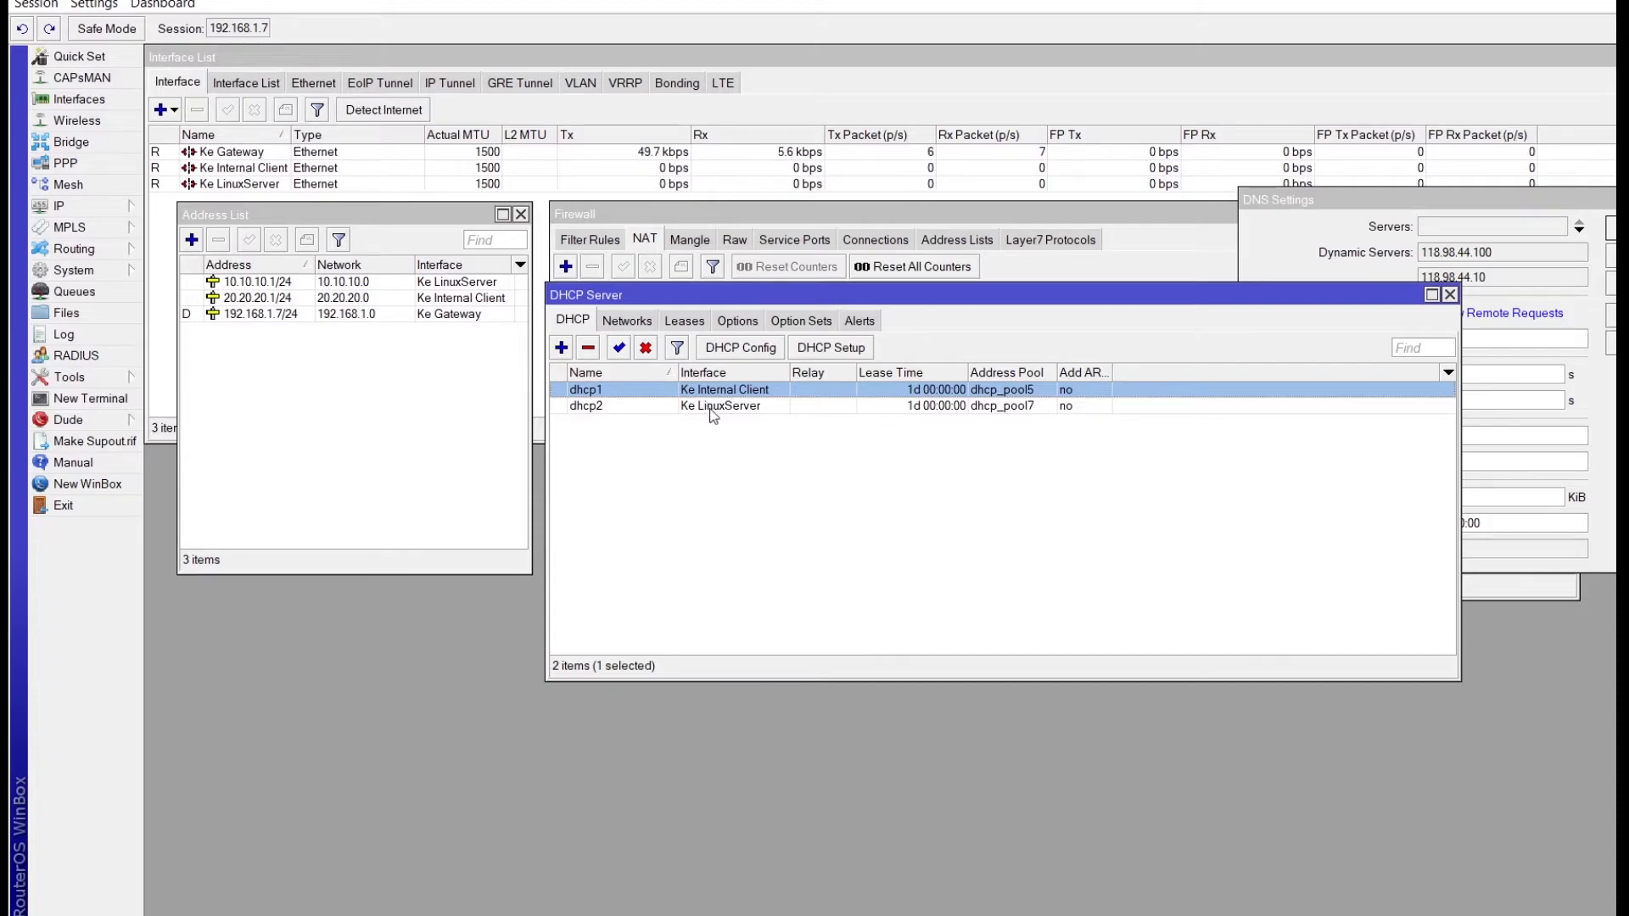
{"action": "left_click", "coordinate": [713, 407]}
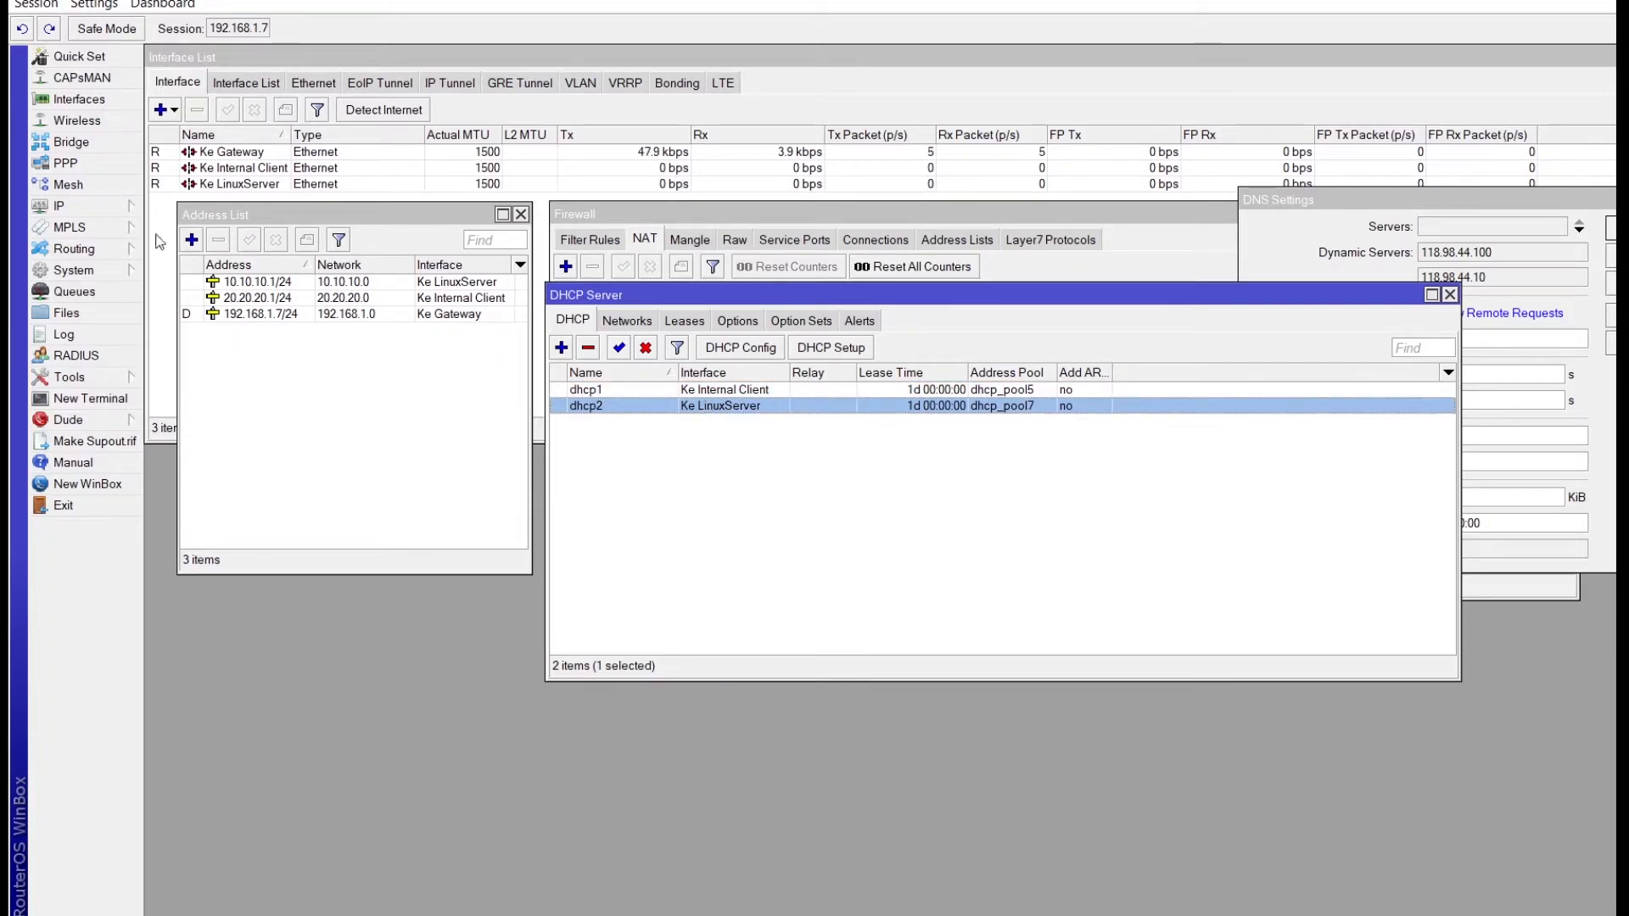
{"action": "left_click", "coordinate": [96, 206]}
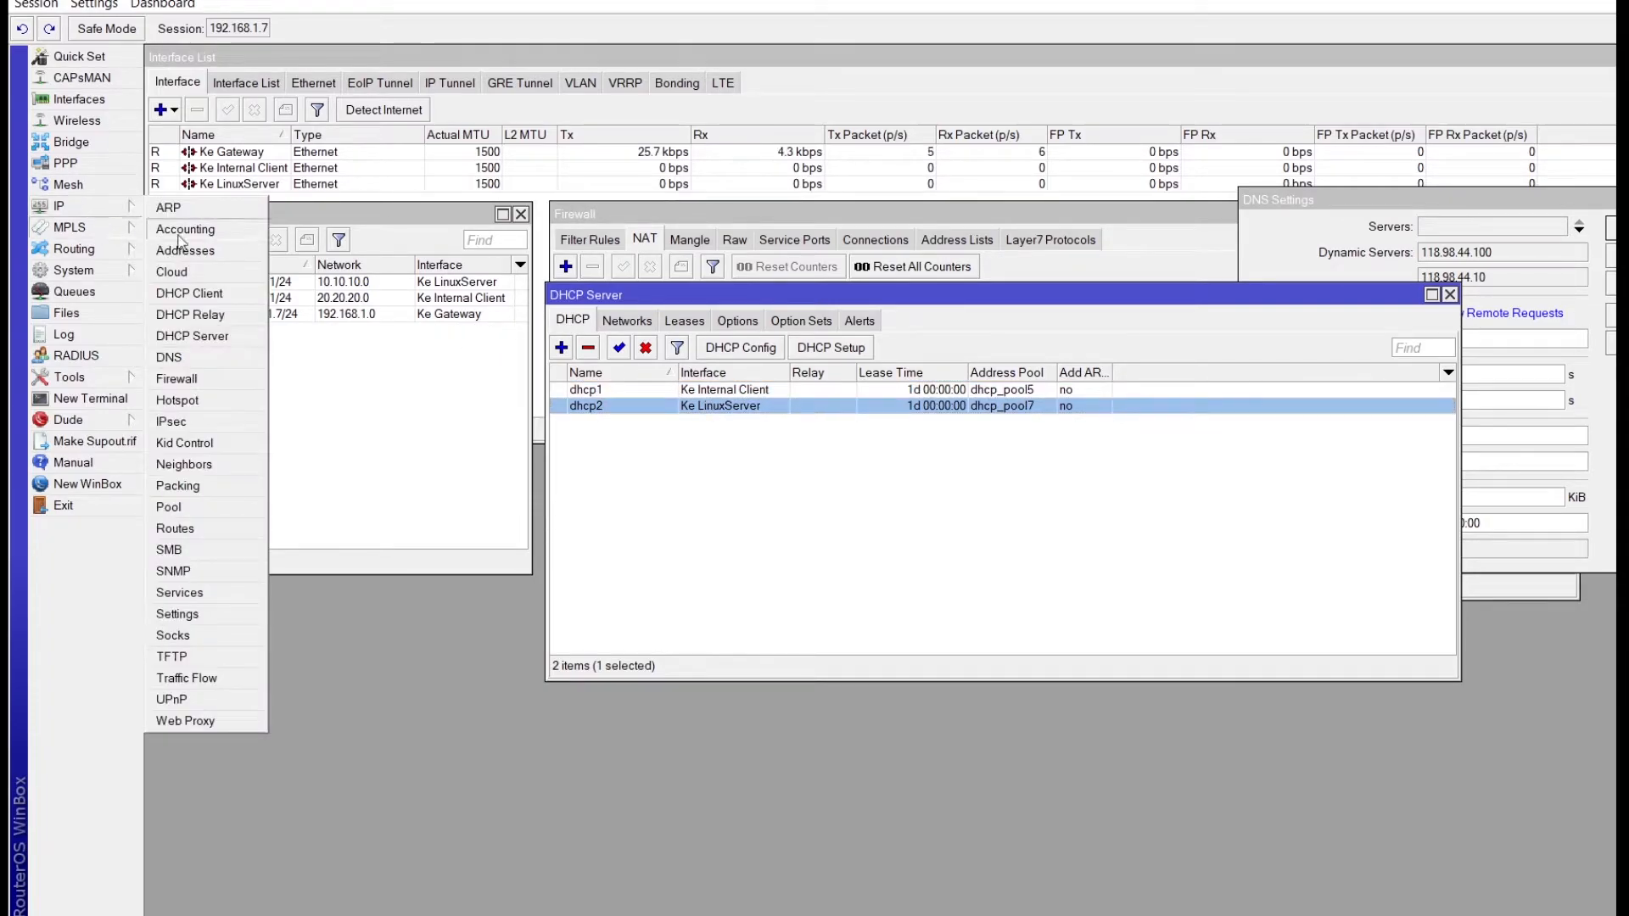
Step: Open the DHCP Client list, select Ke Gateway (192.168.1.7/24) and arrange it beside the DHCP Server list
{"action": "left_click", "coordinate": [190, 293]}
{"action": "left_click_drag", "start_coordinate": [945, 300], "coordinate": [1210, 309]}
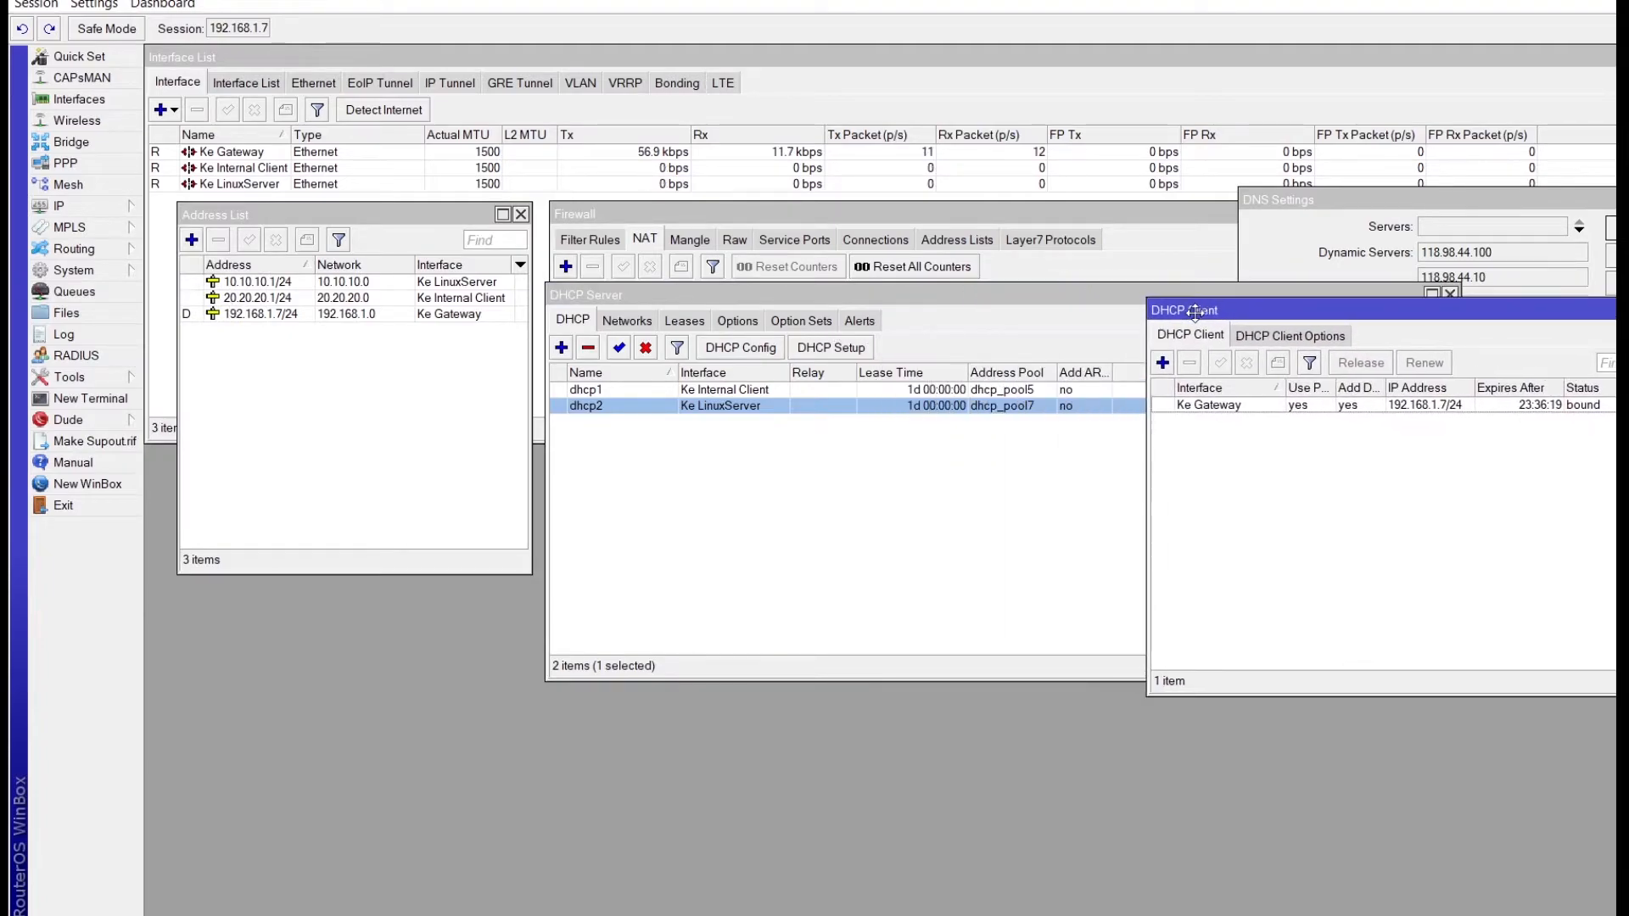
{"action": "left_click", "coordinate": [1305, 405]}
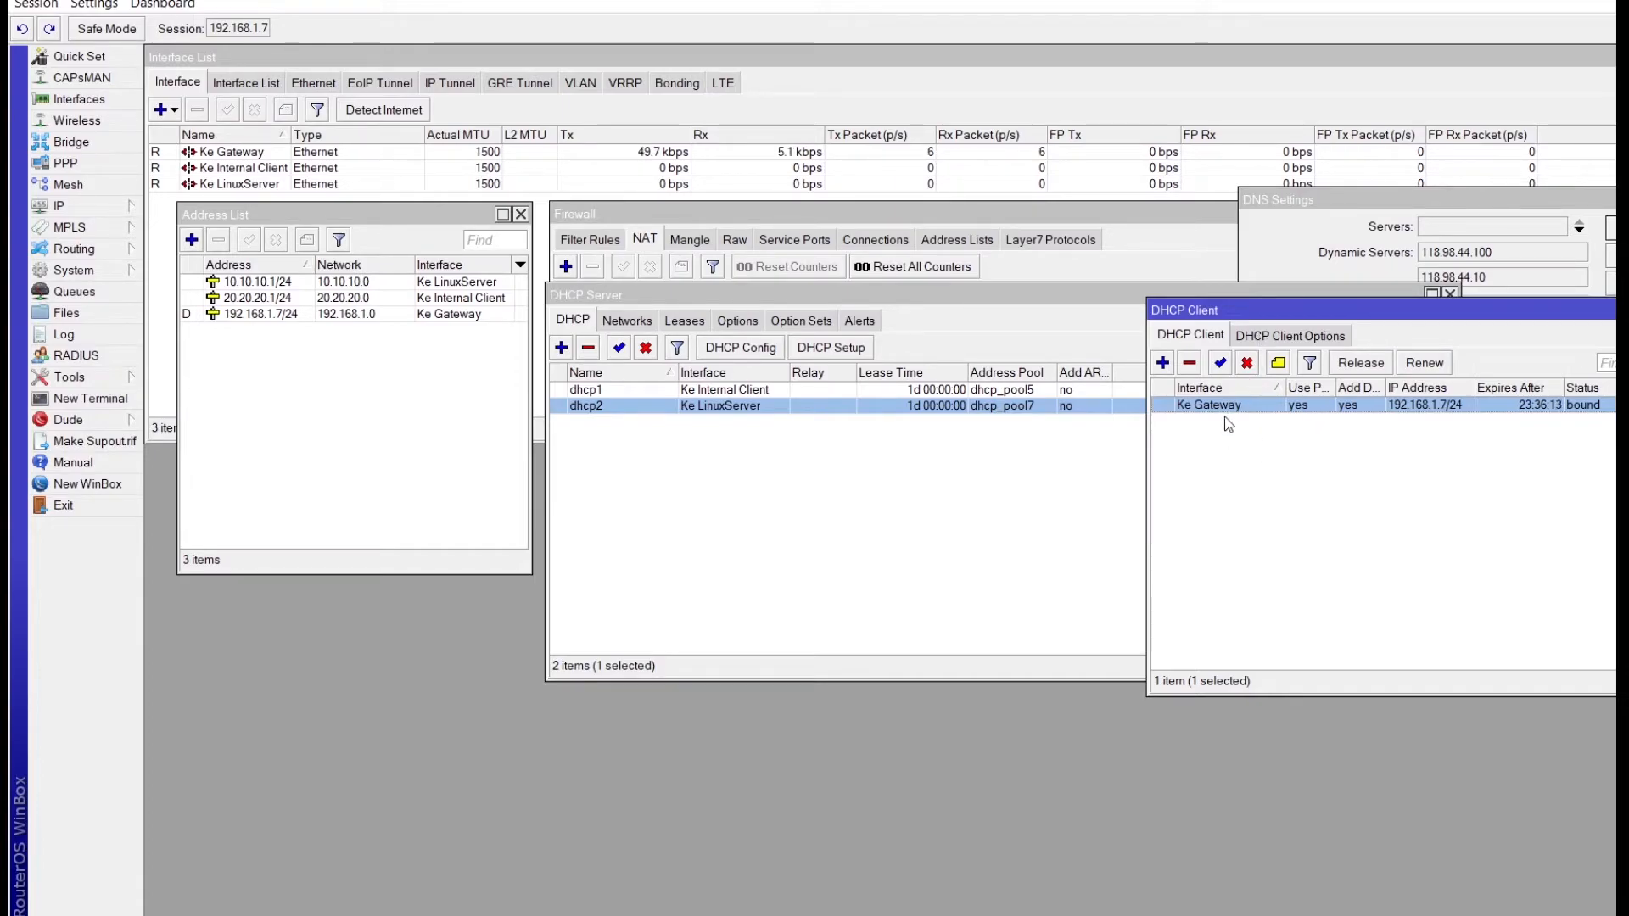
{"action": "mouse_move", "coordinate": [1233, 310]}
{"action": "left_mouse_down"}
{"action": "mouse_move", "coordinate": [1265, 278]}
{"action": "mouse_move", "coordinate": [1229, 305]}
{"action": "left_mouse_up"}
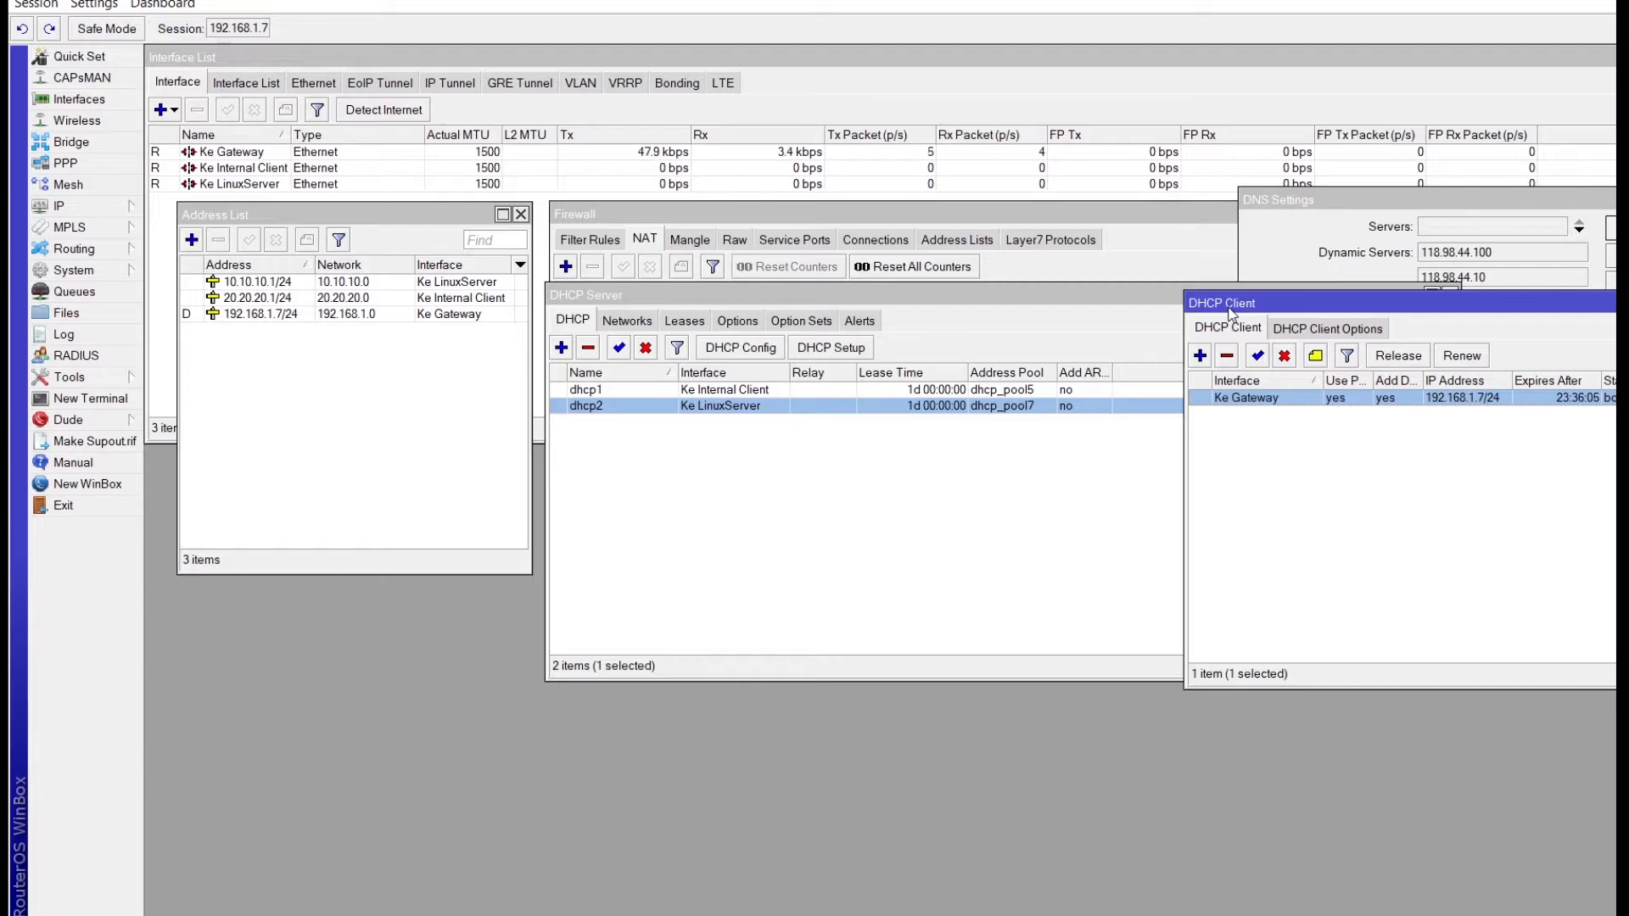
{"action": "left_click", "coordinate": [1117, 304]}
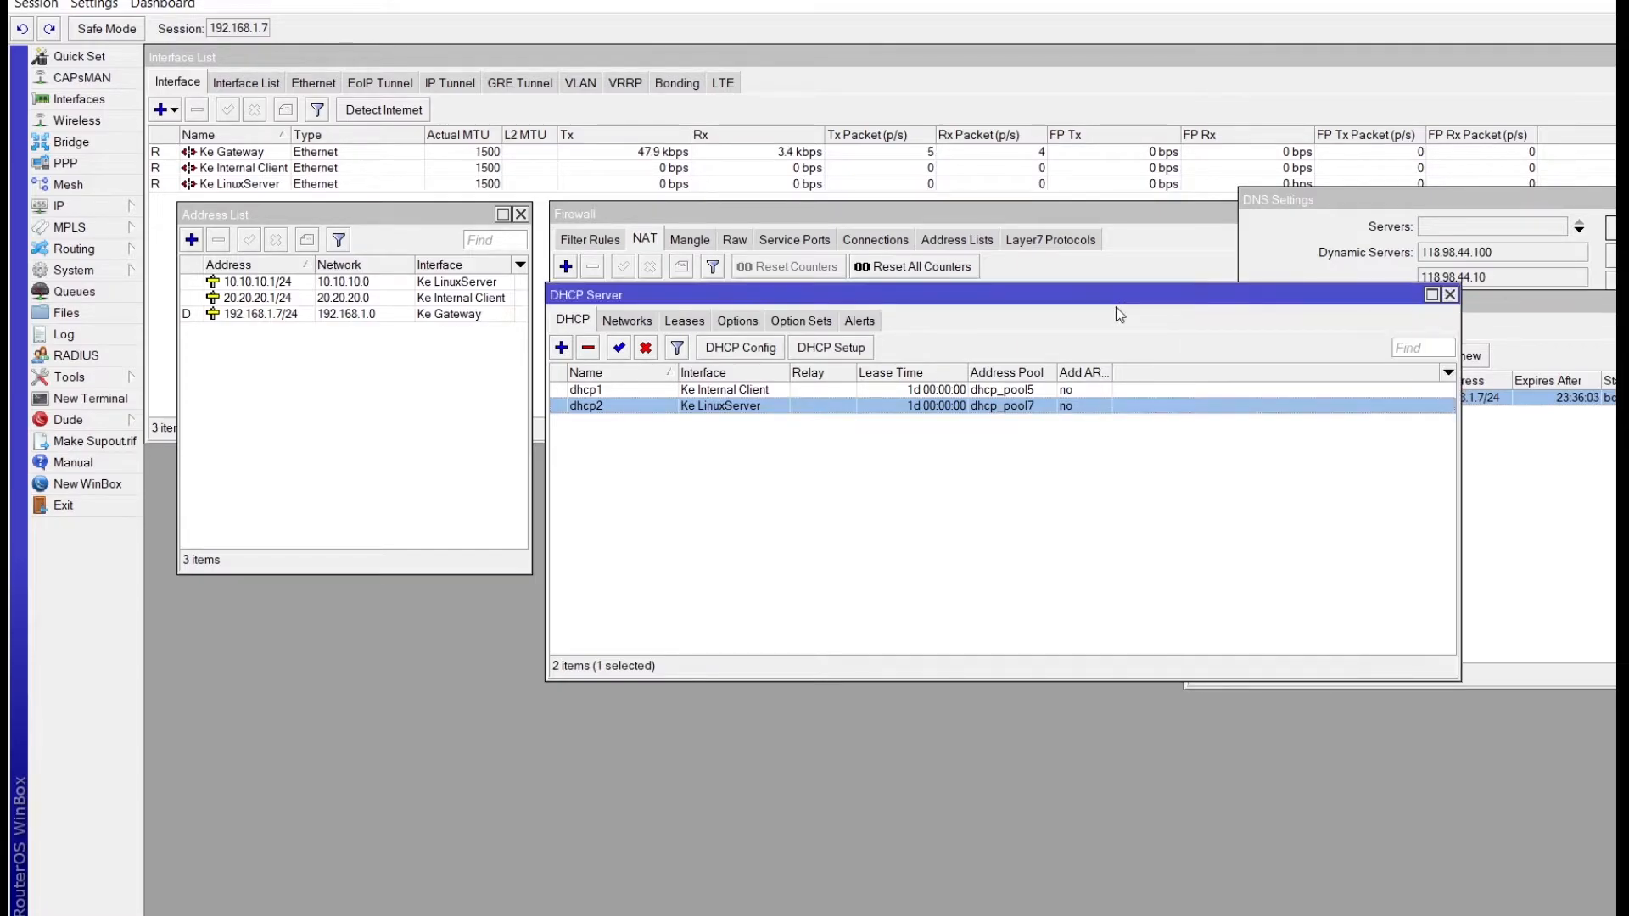
{"action": "left_click_drag", "start_coordinate": [1007, 297], "coordinate": [721, 299]}
{"action": "left_click_drag", "start_coordinate": [1273, 313], "coordinate": [1265, 295]}
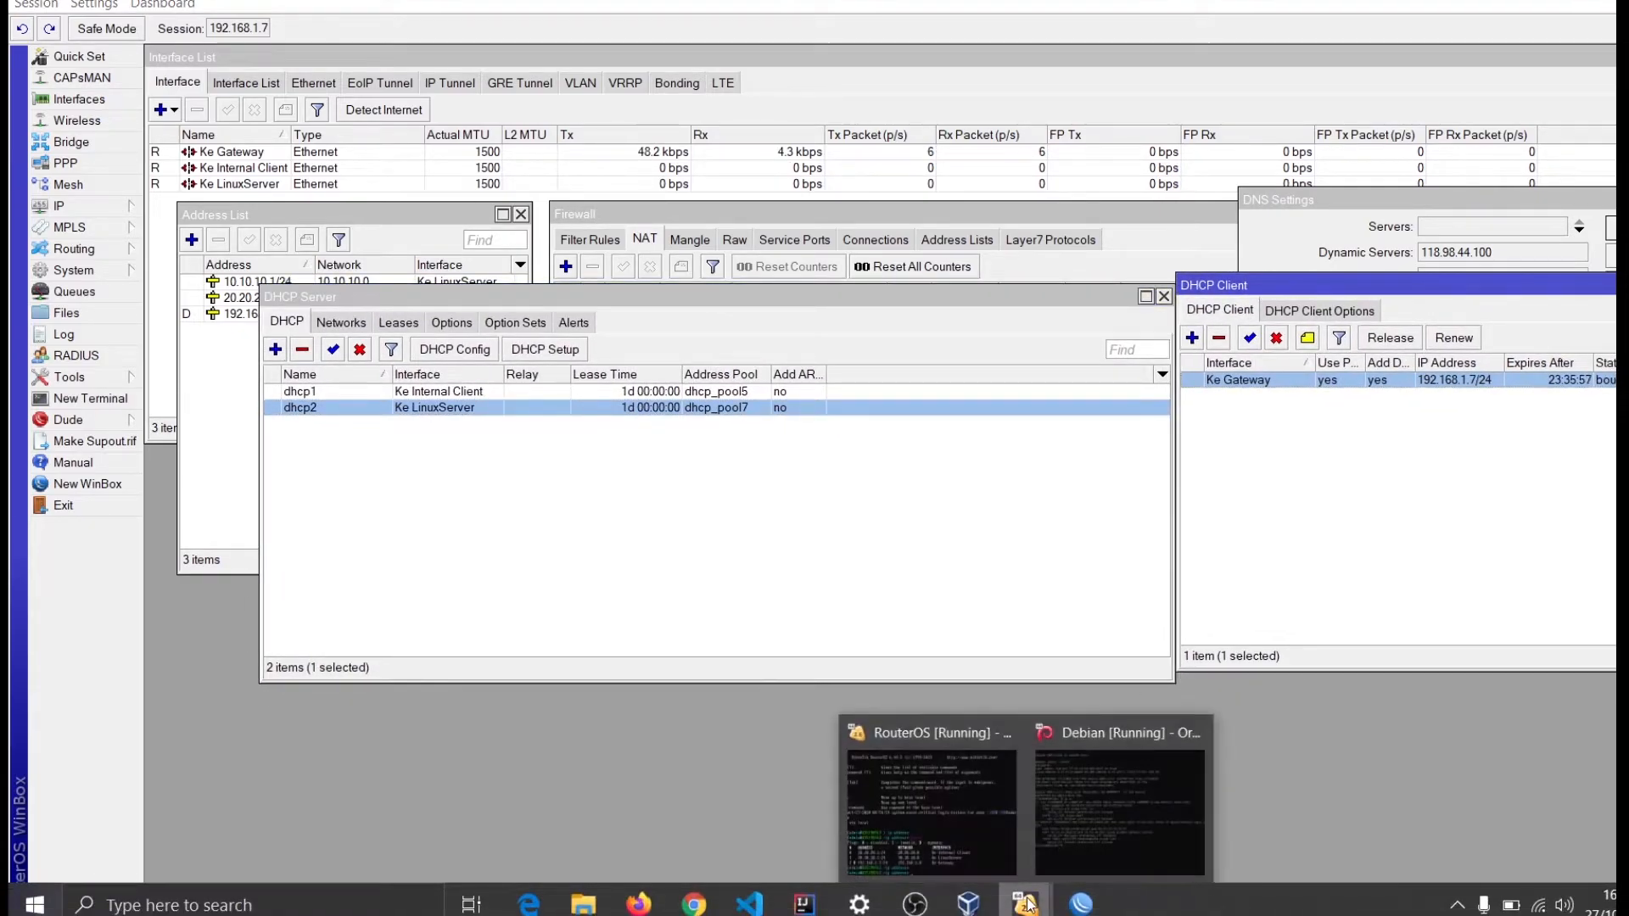
Step: Select the Windows XP virtual machine in VirtualBox Manager and start it
{"action": "left_click", "coordinate": [813, 458]}
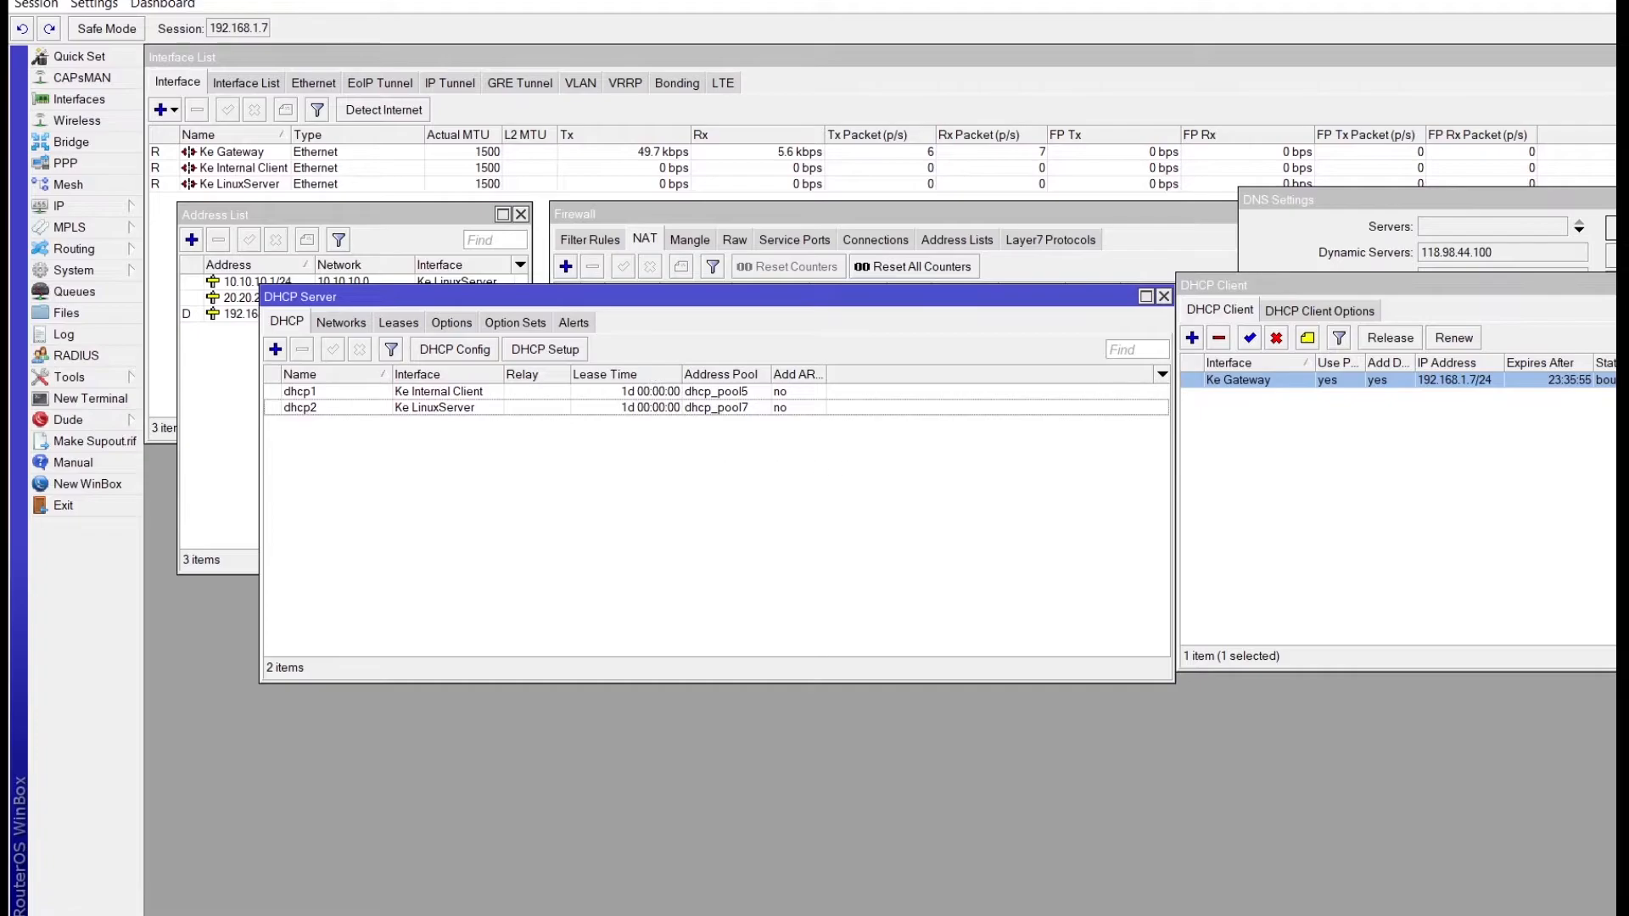
{"action": "mouse_move", "coordinate": [1025, 904]}
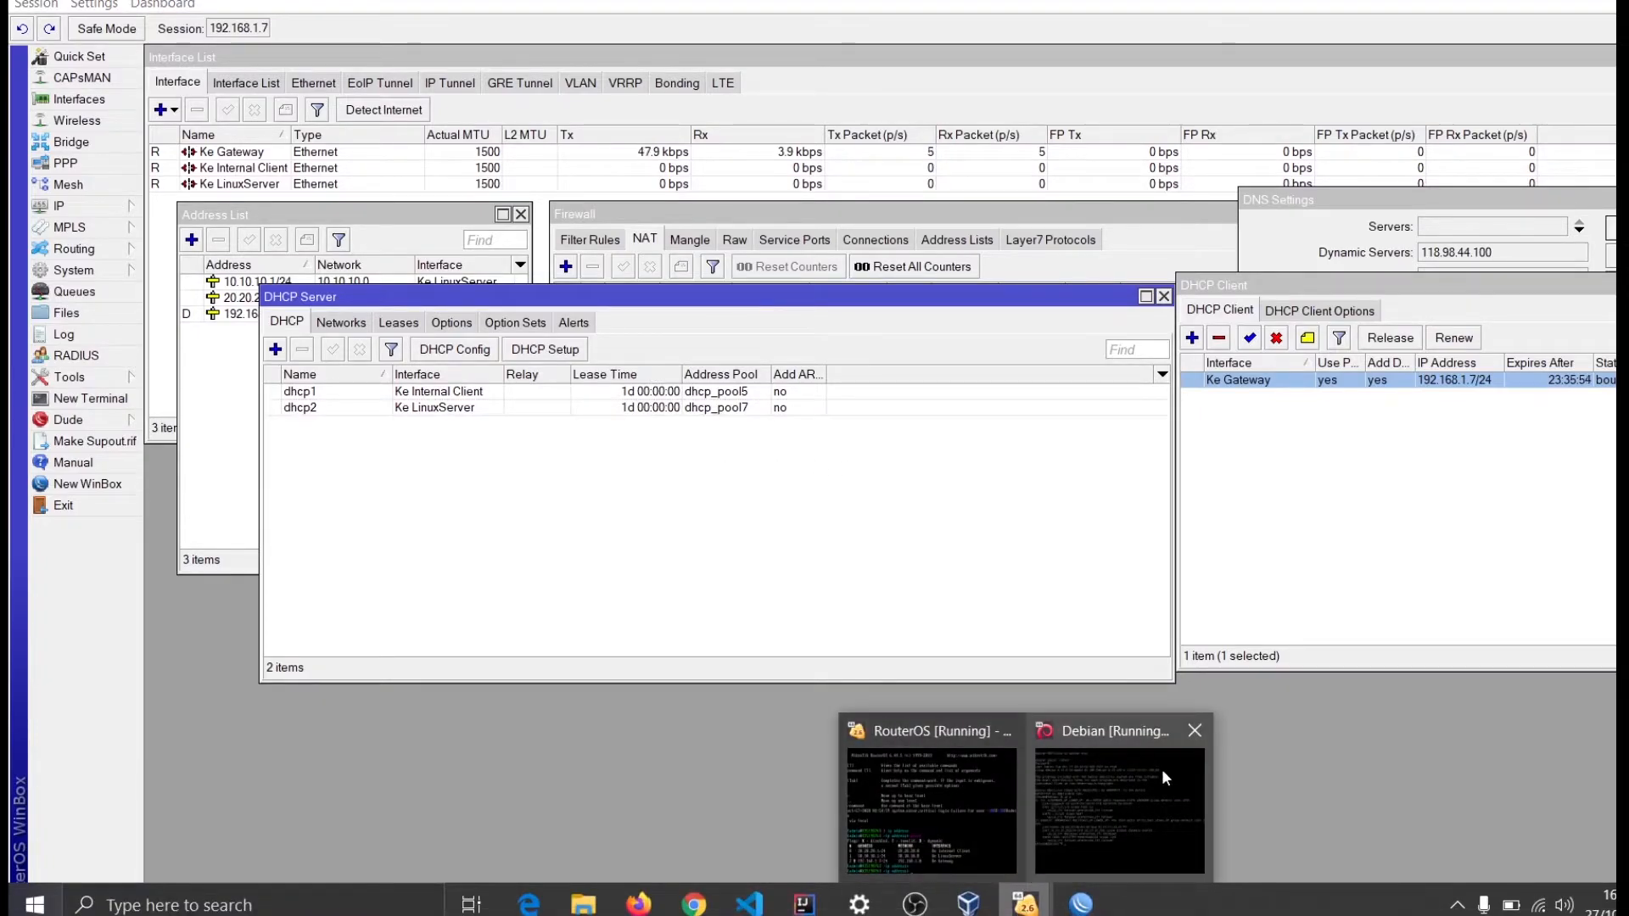
{"action": "left_click", "coordinate": [1115, 744]}
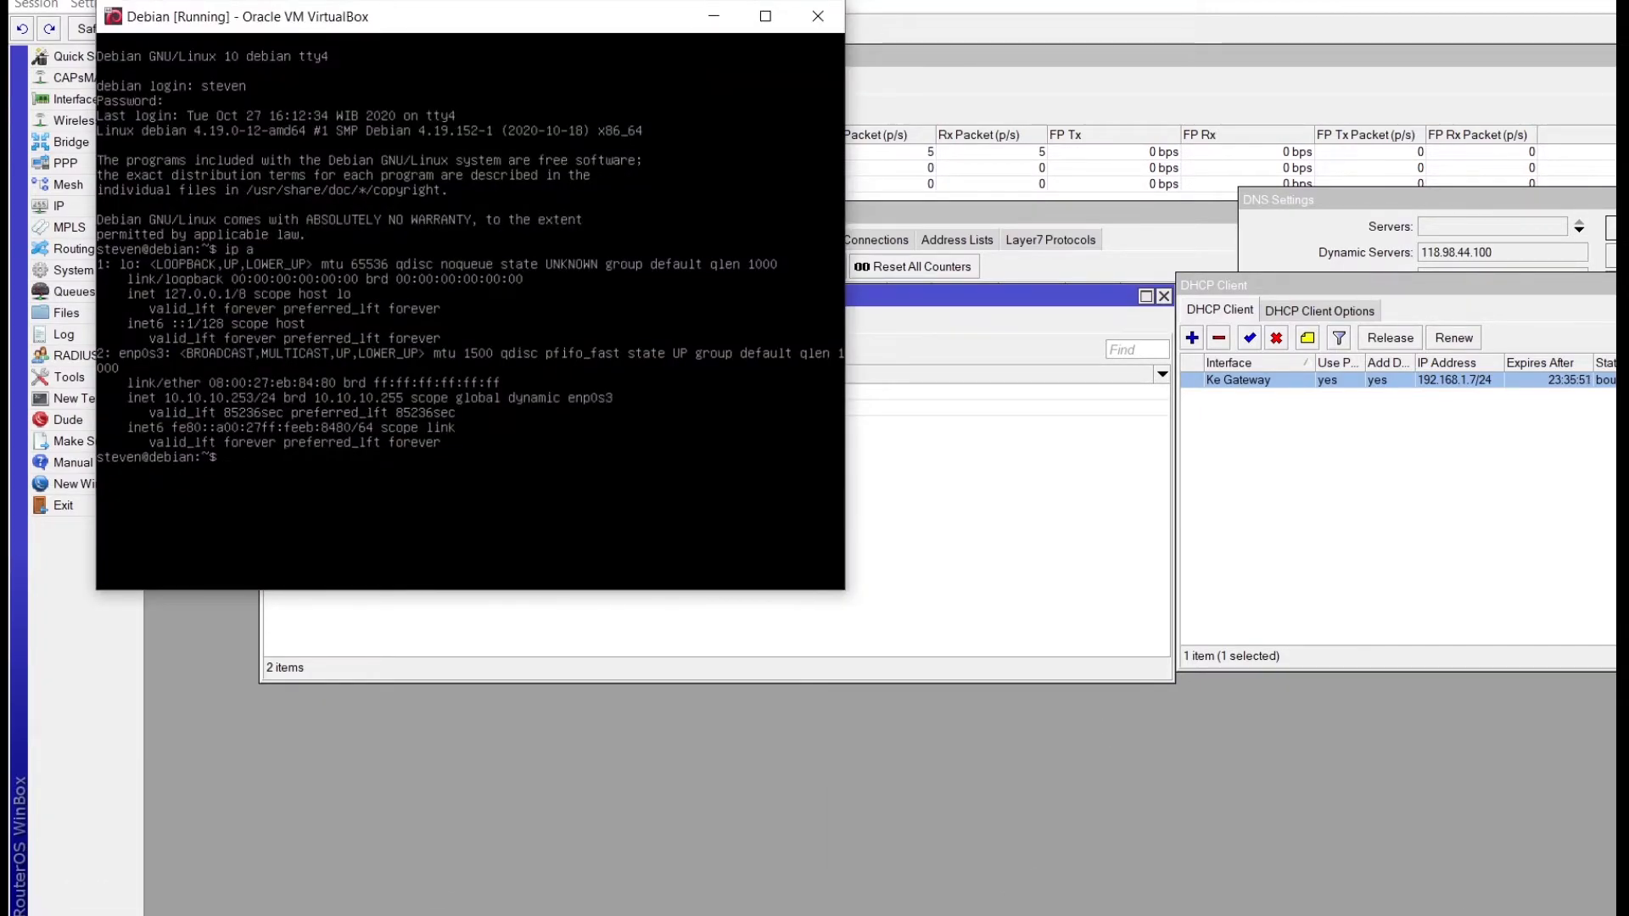
{"action": "left_click", "coordinate": [968, 902]}
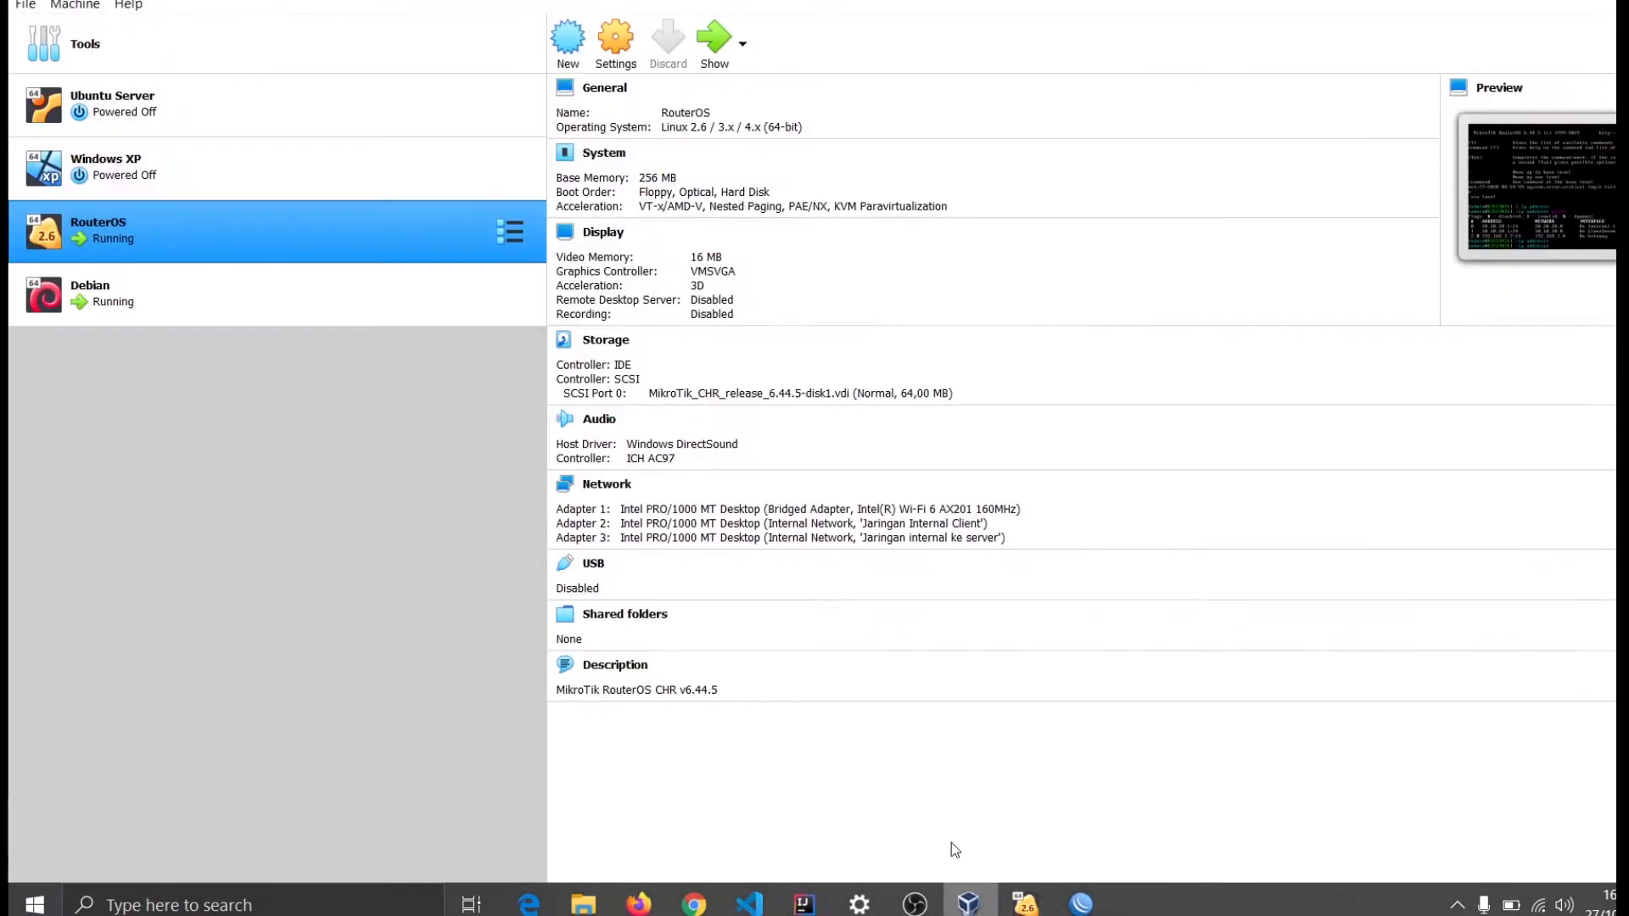
{"action": "left_click", "coordinate": [238, 187]}
{"action": "left_click", "coordinate": [703, 49]}
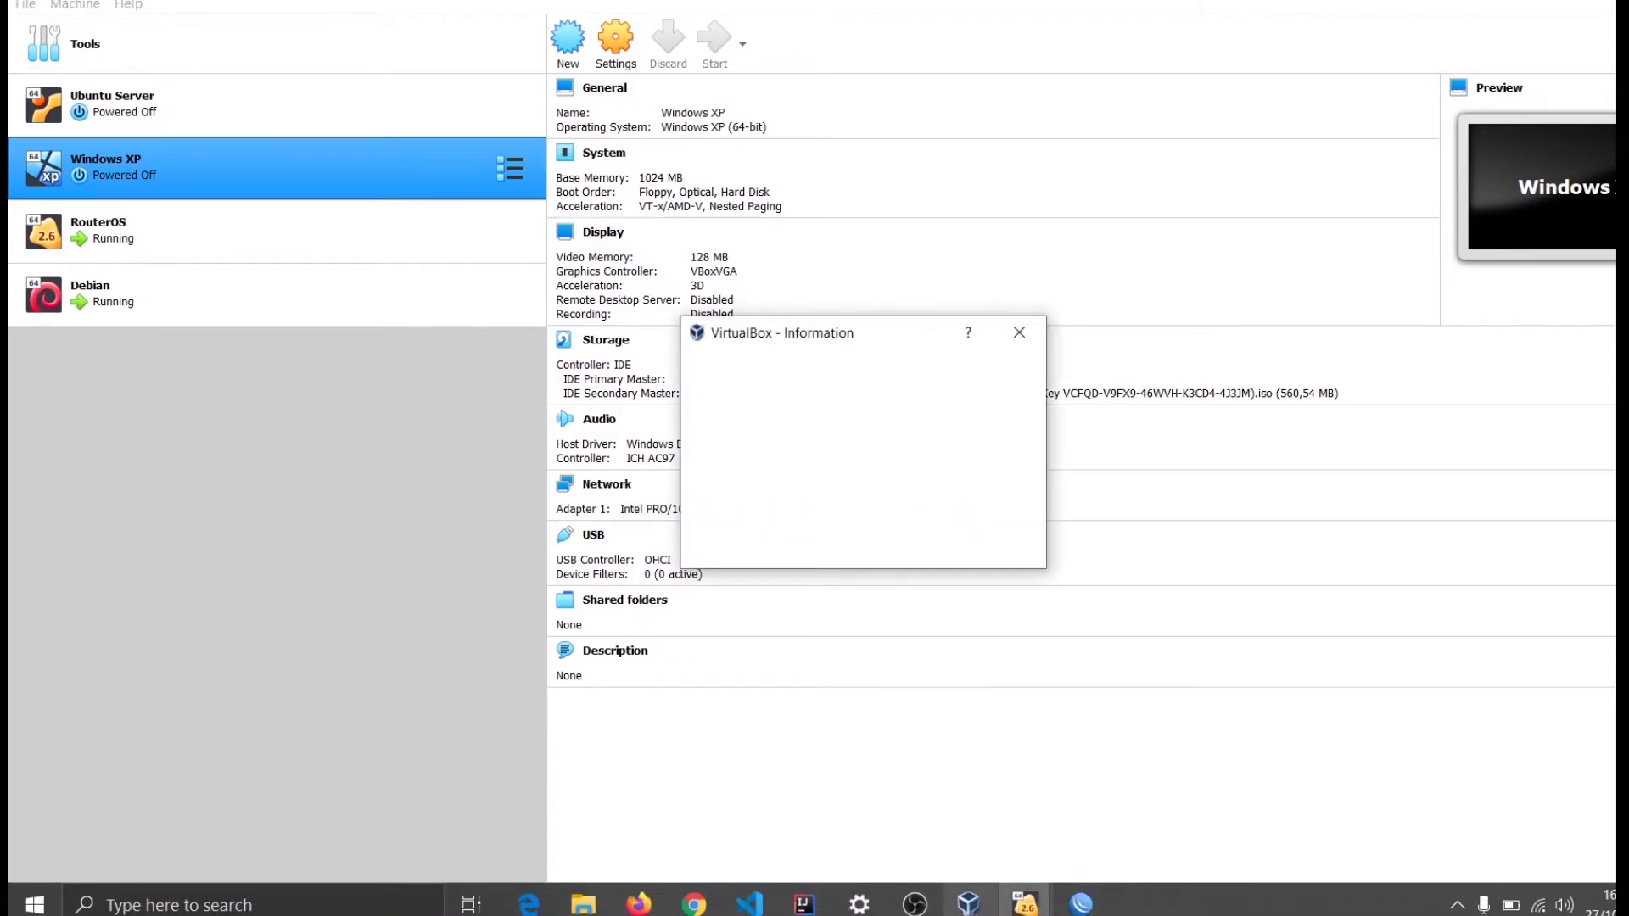
Step: Dismiss the Information notice, resize the XP window and skip the boot-from-CD prompt
{"action": "left_click", "coordinate": [813, 647]}
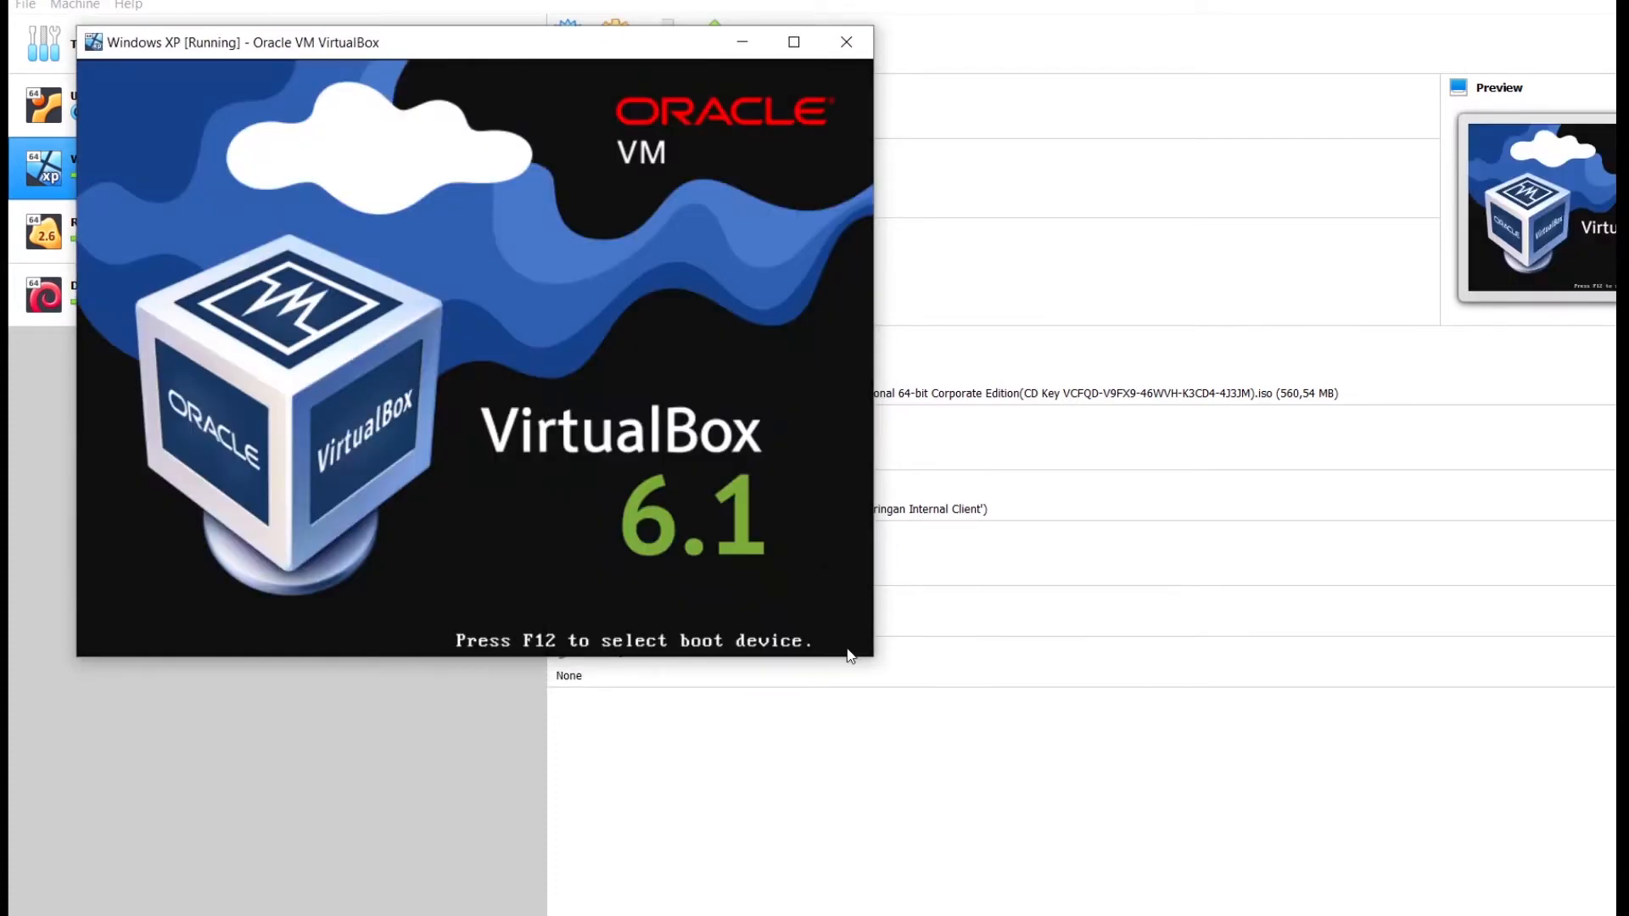
{"action": "left_click_drag", "start_coordinate": [871, 658], "coordinate": [889, 694]}
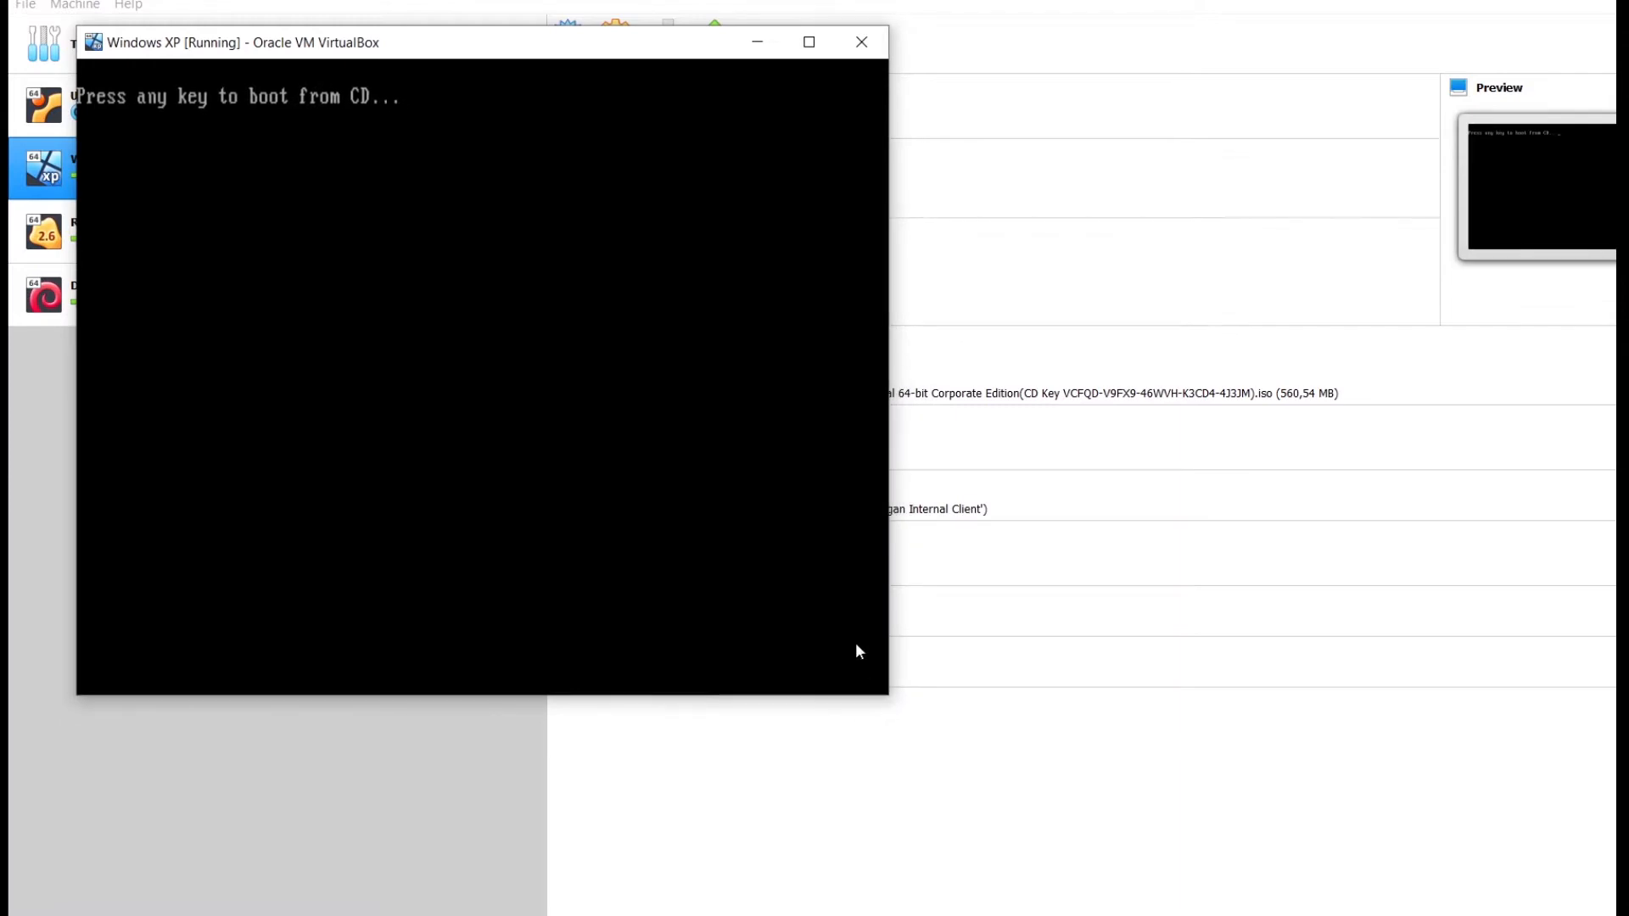
{"action": "key", "text": "Return"}
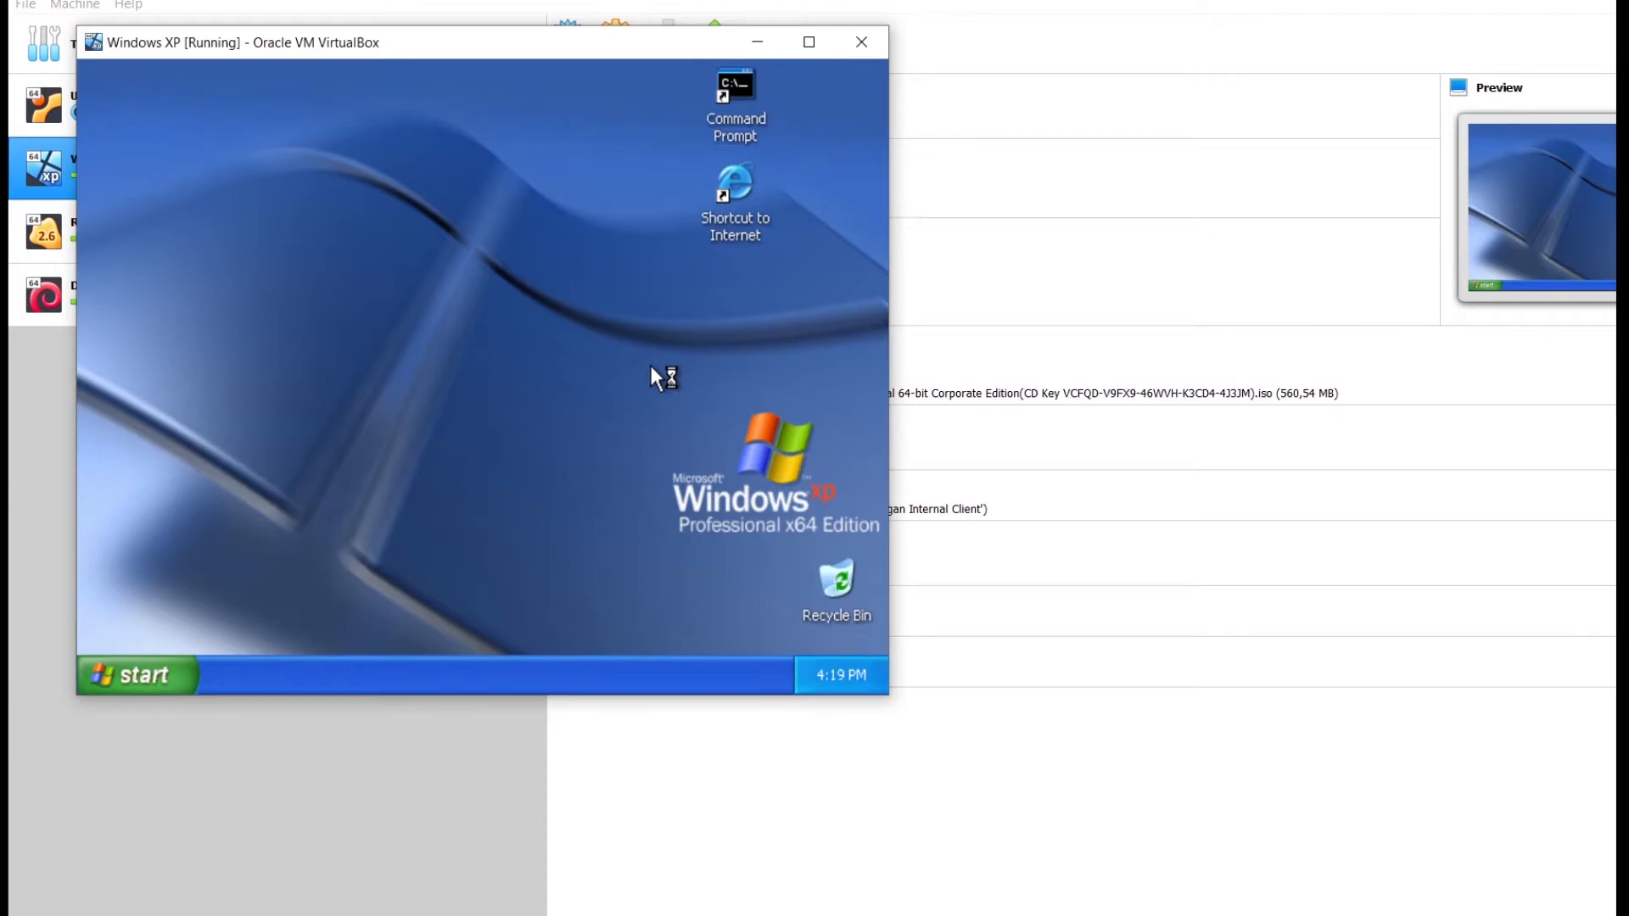
Step: Open Command Prompt, clear the pop-up notifications, and ping the router at 192.168.1.7
{"action": "double_click", "coordinate": [755, 119]}
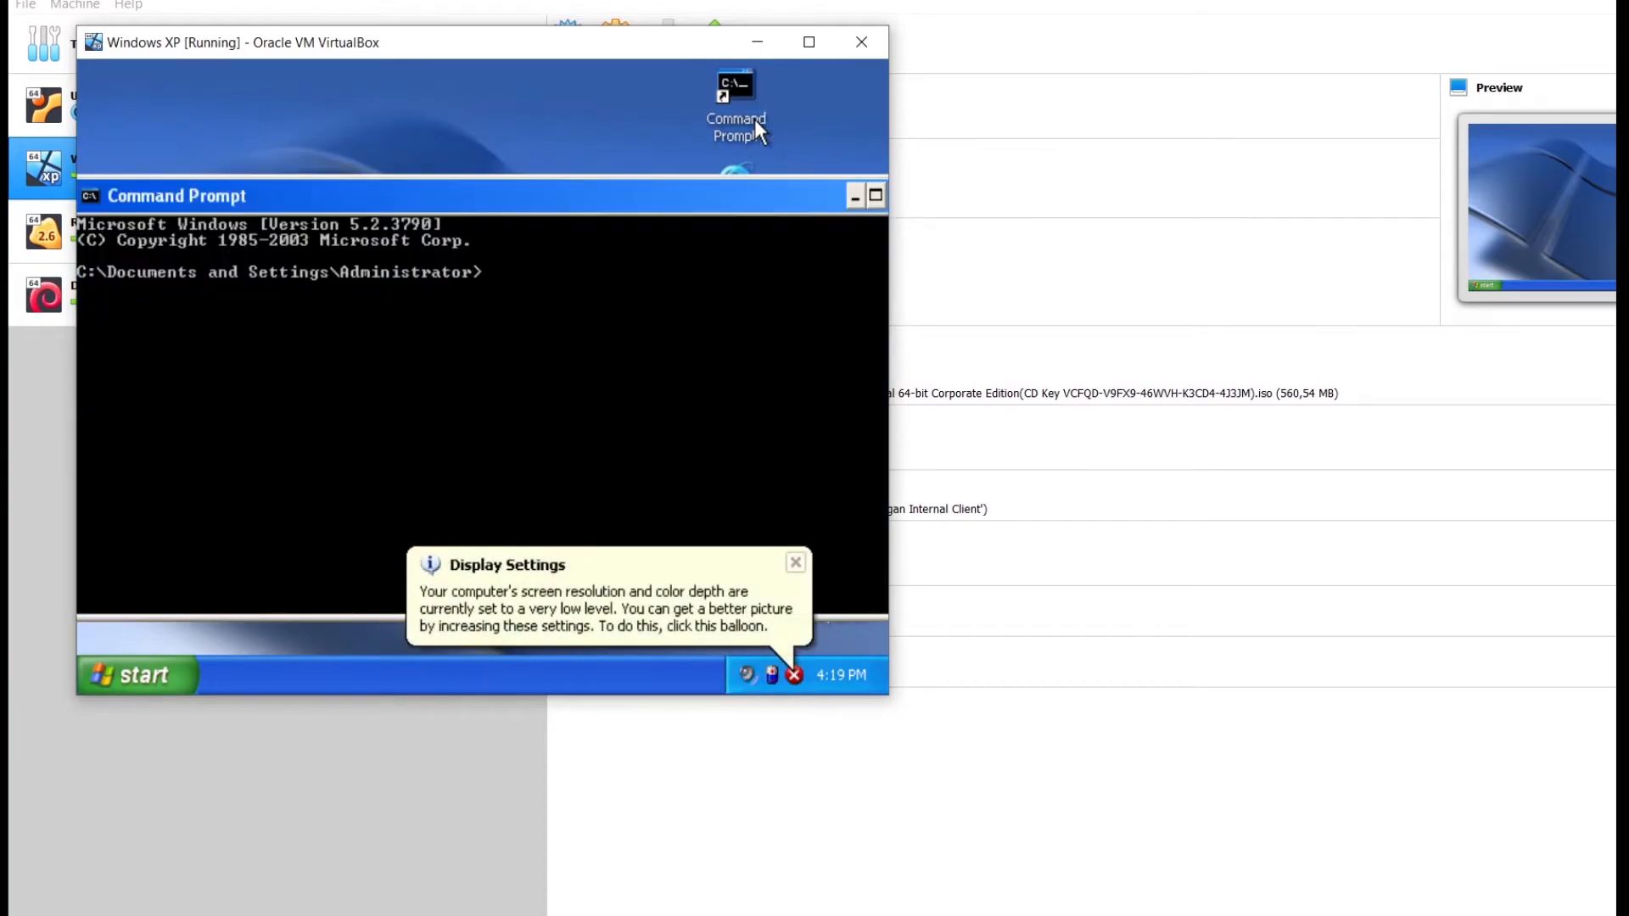
{"action": "left_click", "coordinate": [796, 560]}
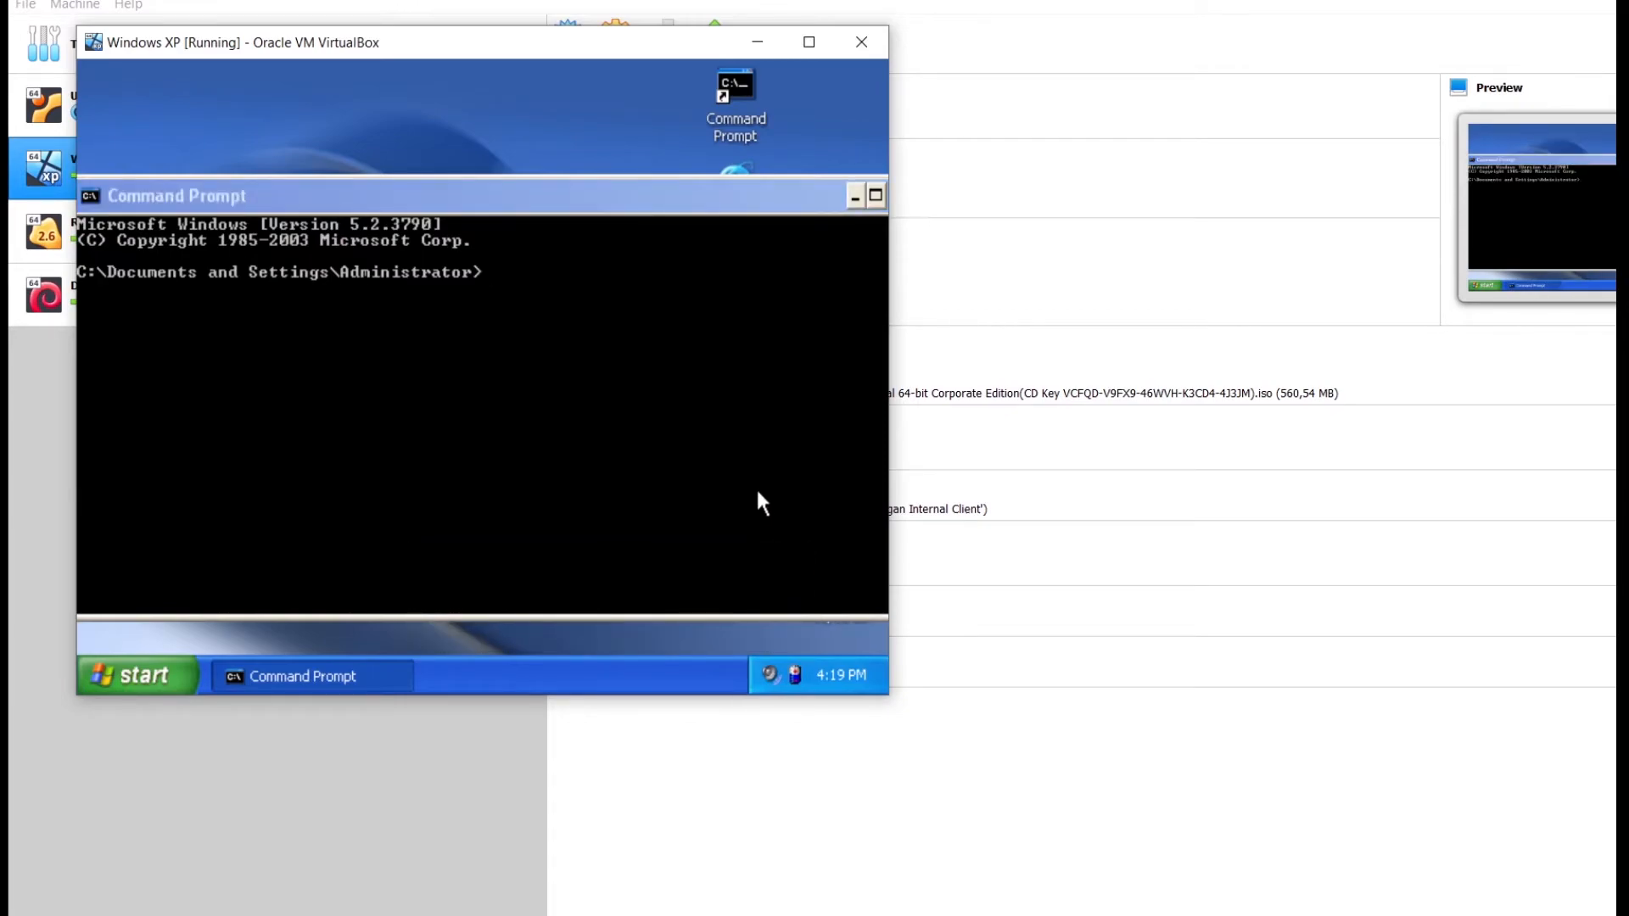
{"action": "left_click", "coordinate": [560, 298]}
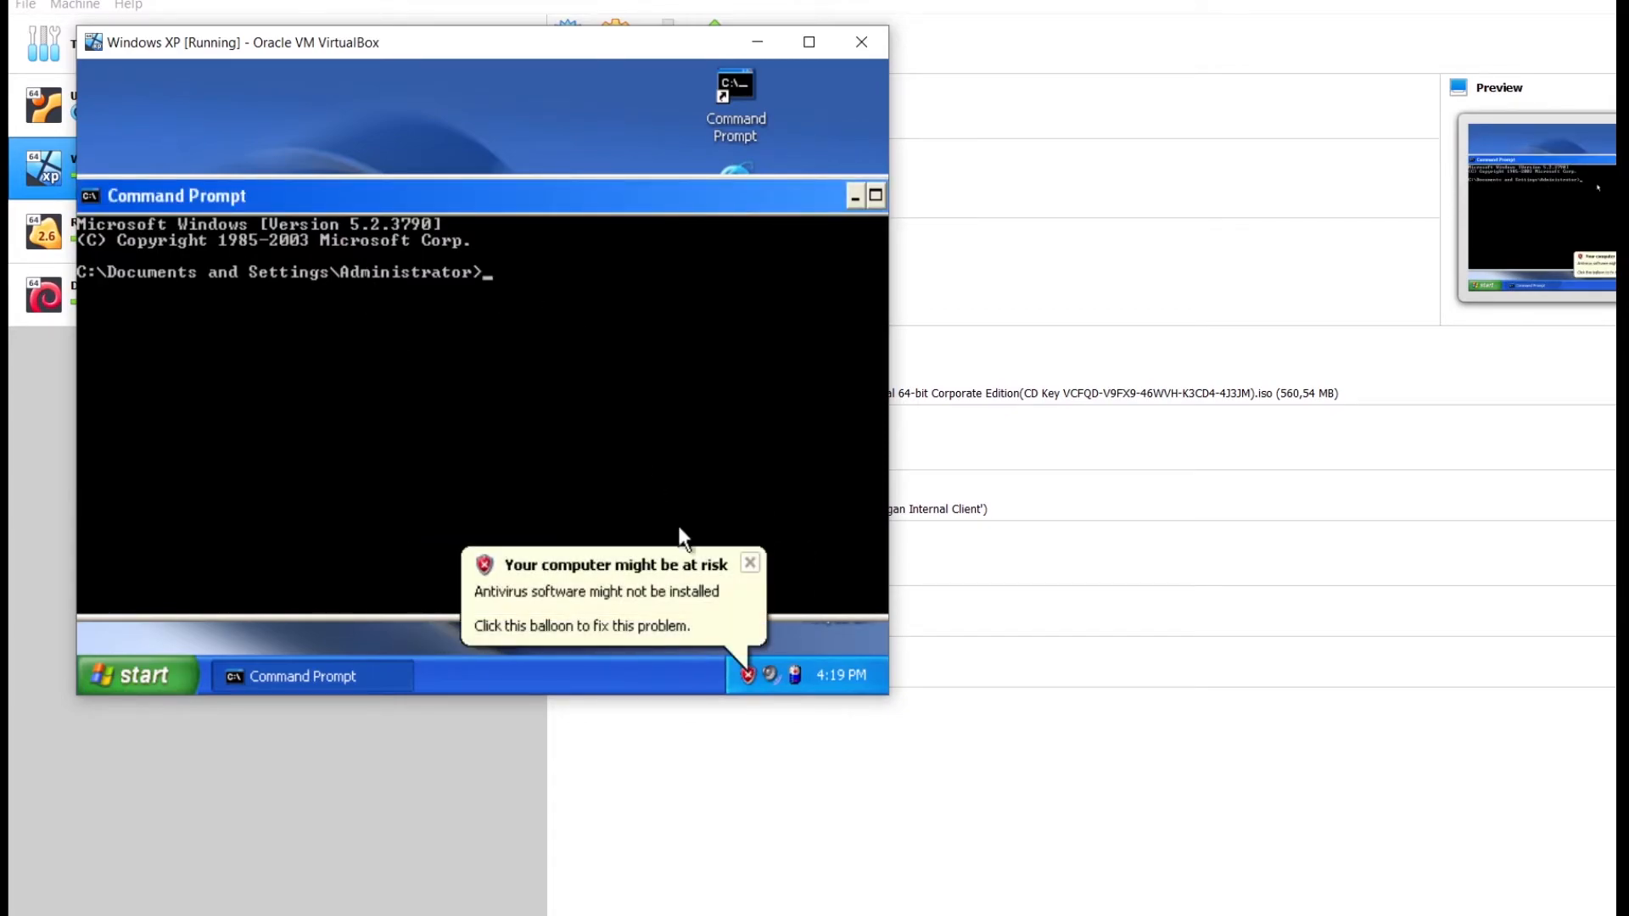
{"action": "left_click", "coordinate": [751, 564]}
{"action": "left_click", "coordinate": [655, 356]}
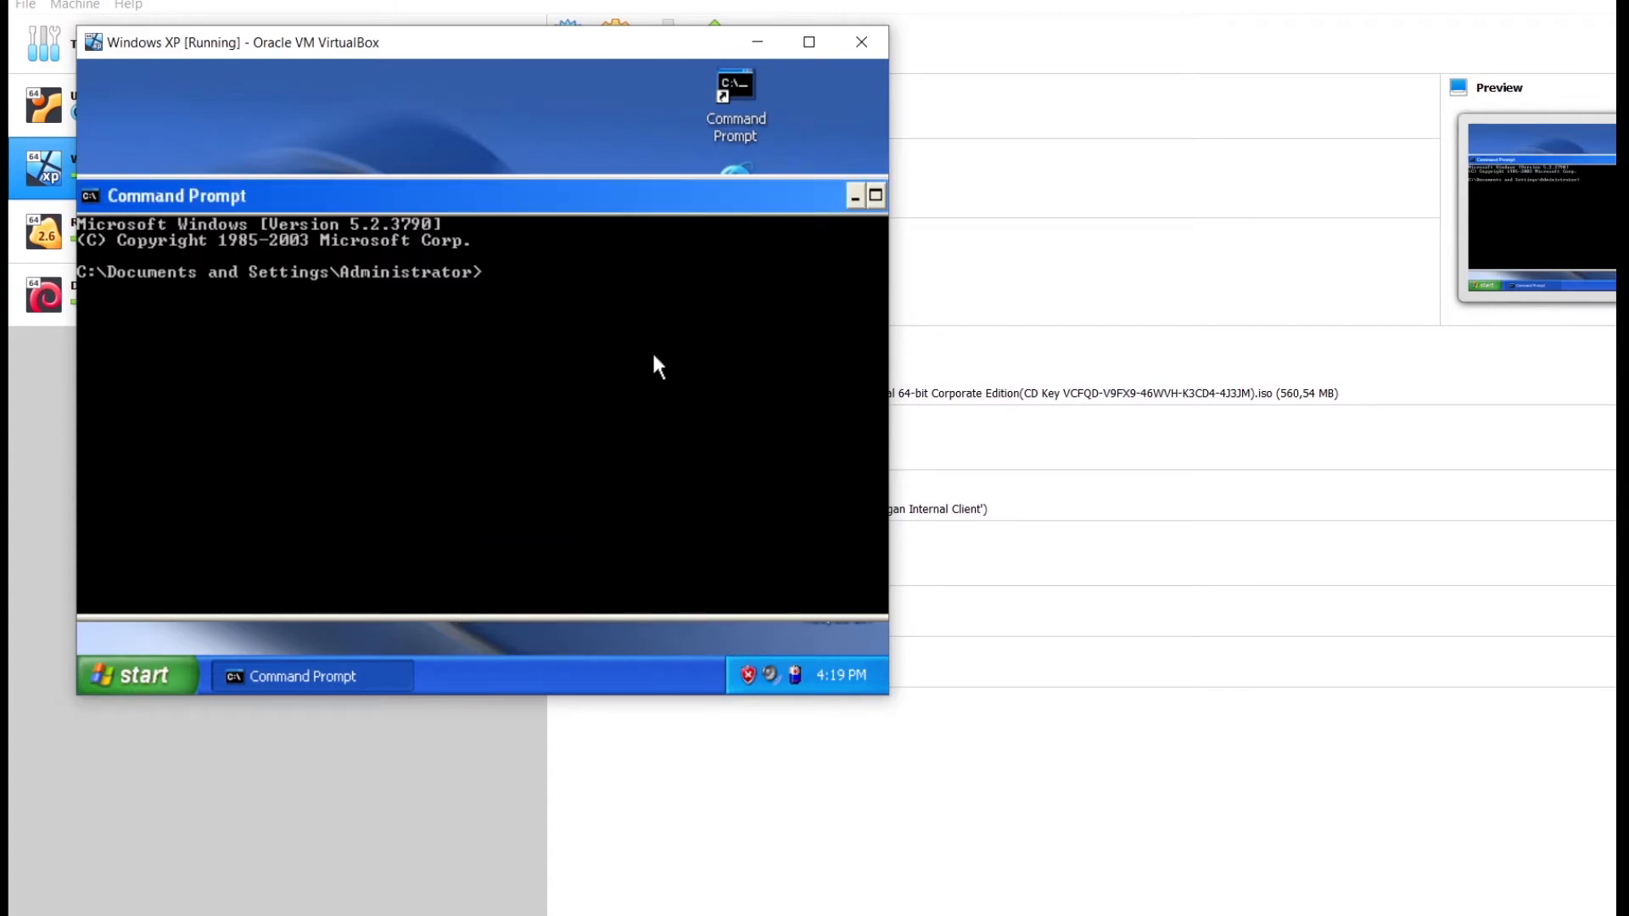
{"action": "type", "text": "ping 192"}
{"action": "type", "text": ".168.1.7"}
{"action": "key", "text": "Return"}
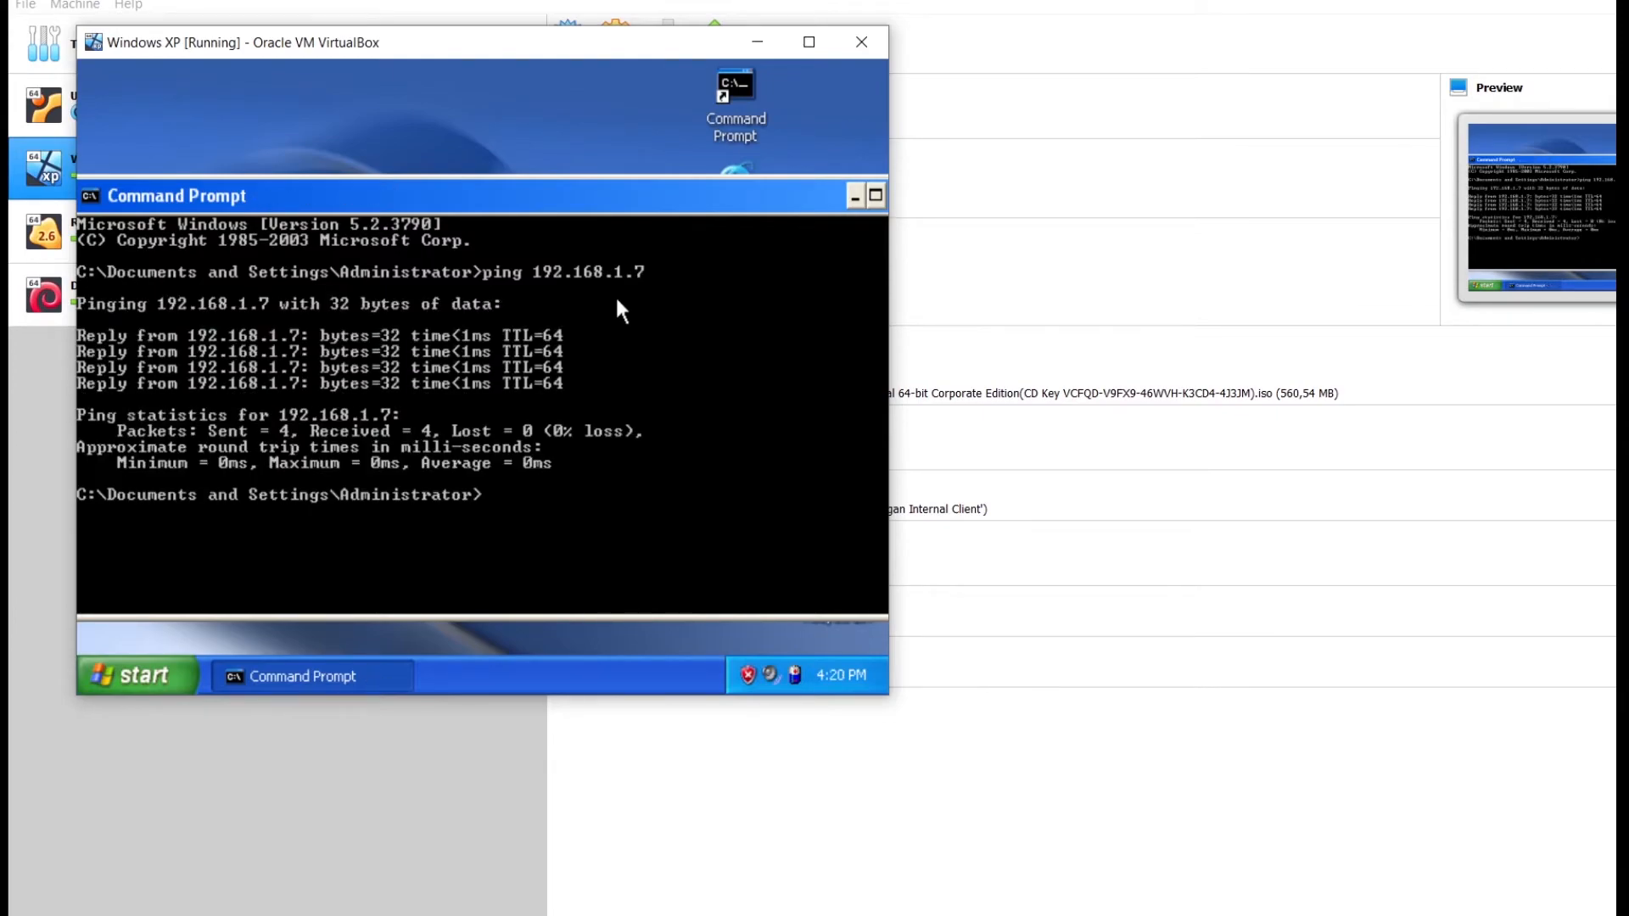
Step: Ping google.com and the Debian server 10.10.10.253, then run ipconfig/all to check DNS servers
{"action": "key", "text": "Up"}
{"action": "key", "text": "BackSpace"}
{"action": "key", "text": "BackSpace"}
{"action": "key", "text": "BackSpace"}
{"action": "key", "text": "BackSpace"}
{"action": "key", "text": "BackSpace"}
{"action": "key", "text": "BackSpace"}
{"action": "key", "text": "BackSpace"}
{"action": "key", "text": "BackSpace"}
{"action": "key", "text": "BackSpace"}
{"action": "key", "text": "BackSpace"}
{"action": "key", "text": "BackSpace"}
{"action": "type", "text": "google.com"}
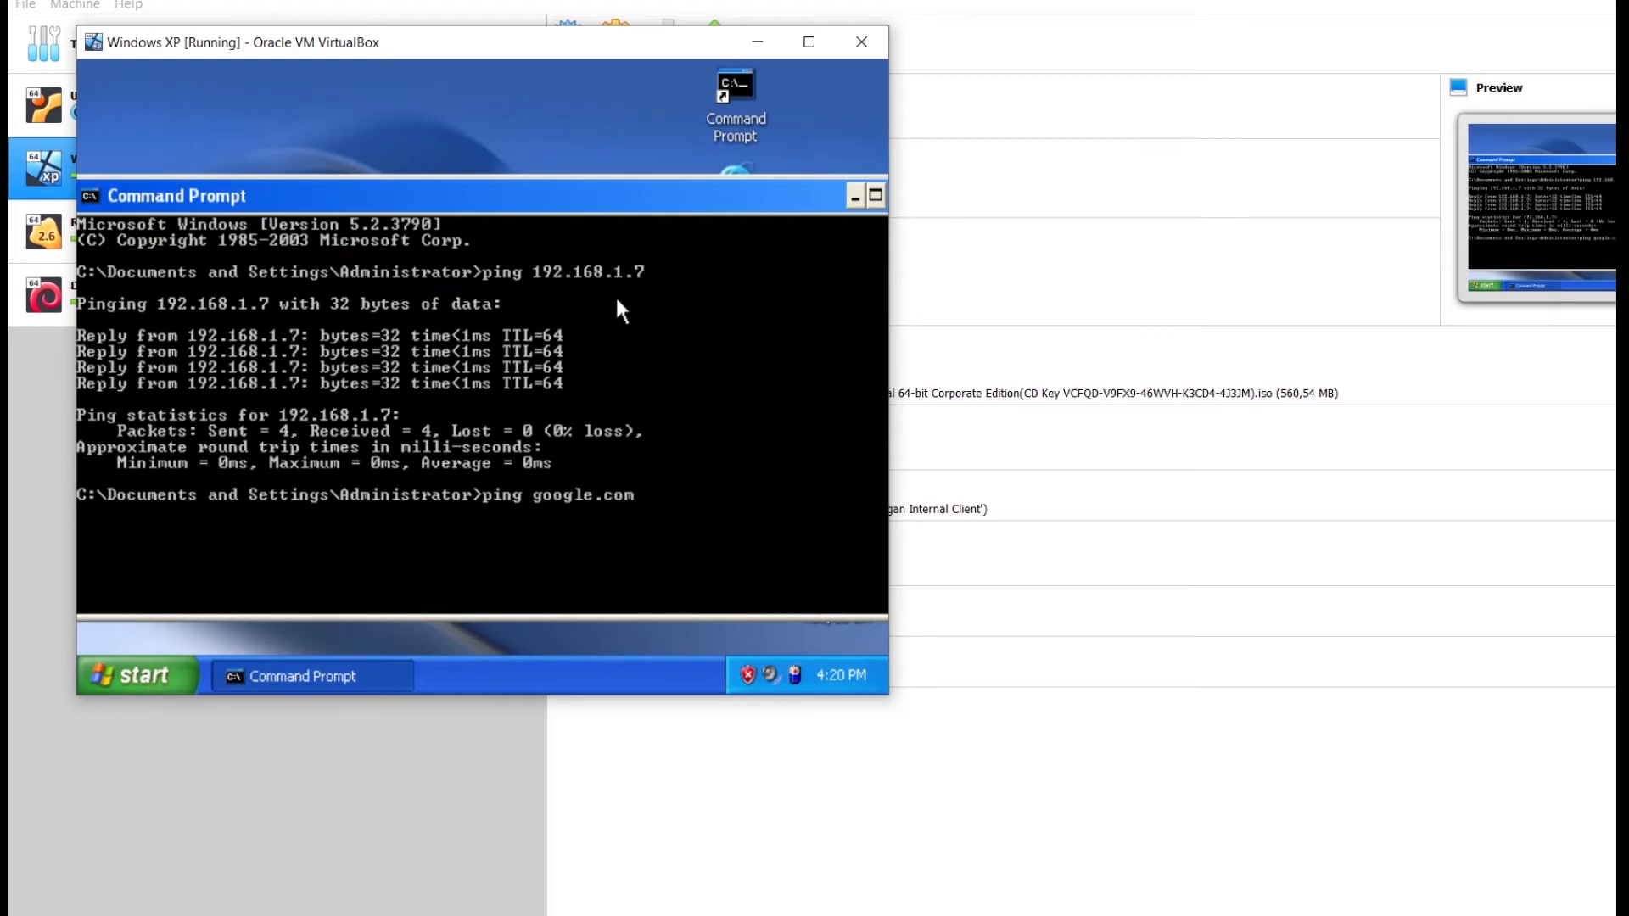
{"action": "key", "text": "Return"}
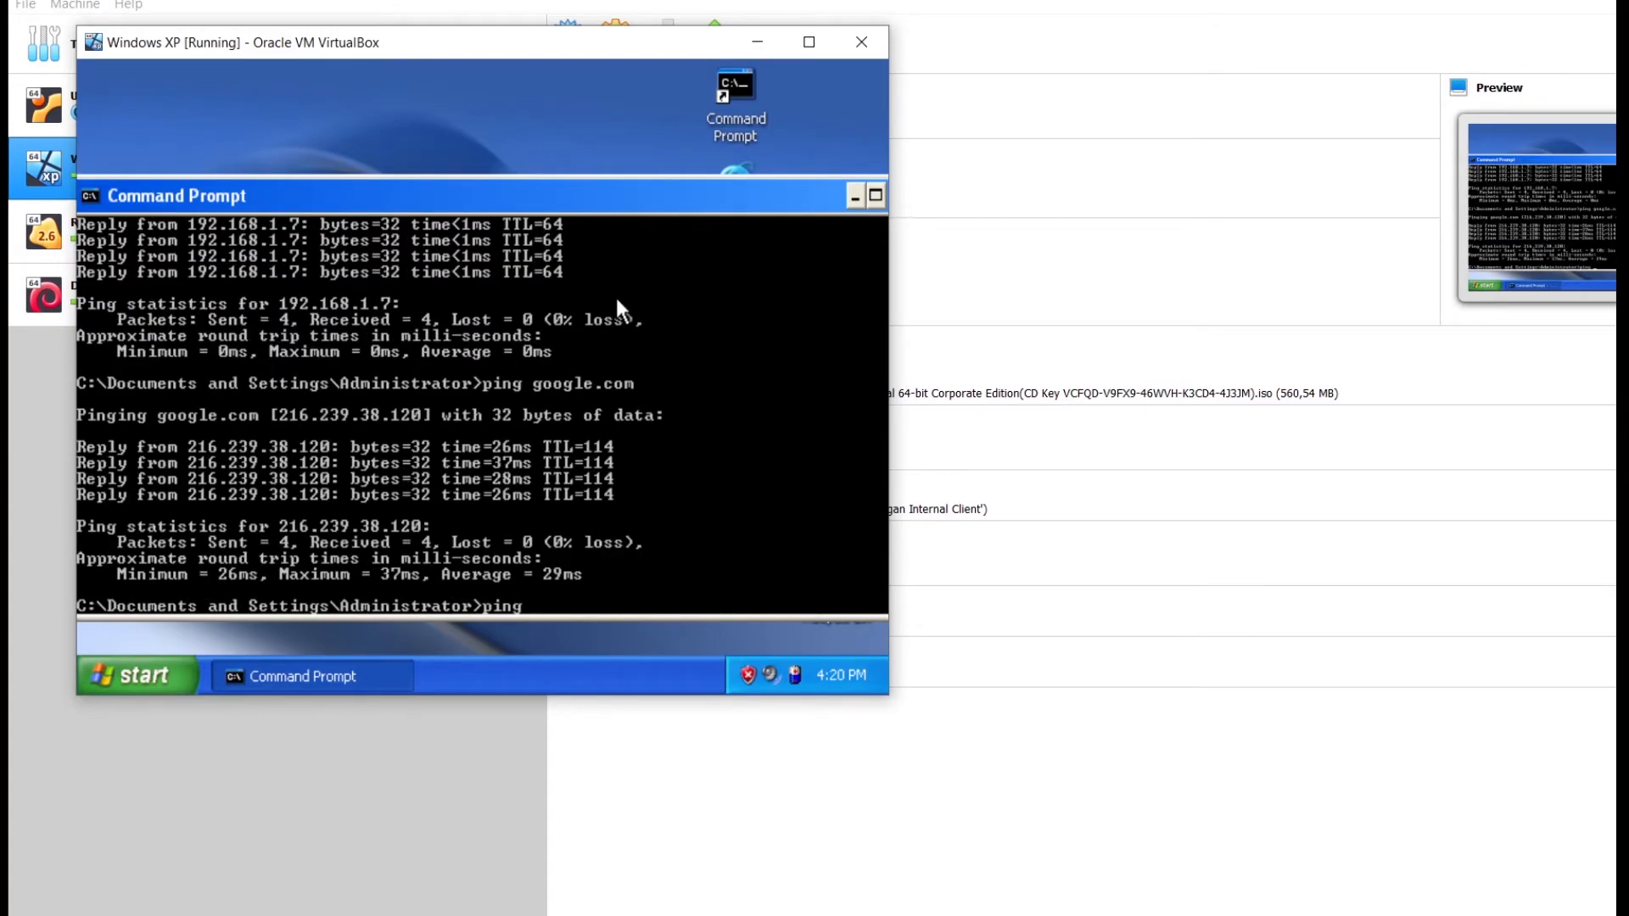
{"action": "type", "text": "ping 10.10.10.253"}
{"action": "key", "text": "Return"}
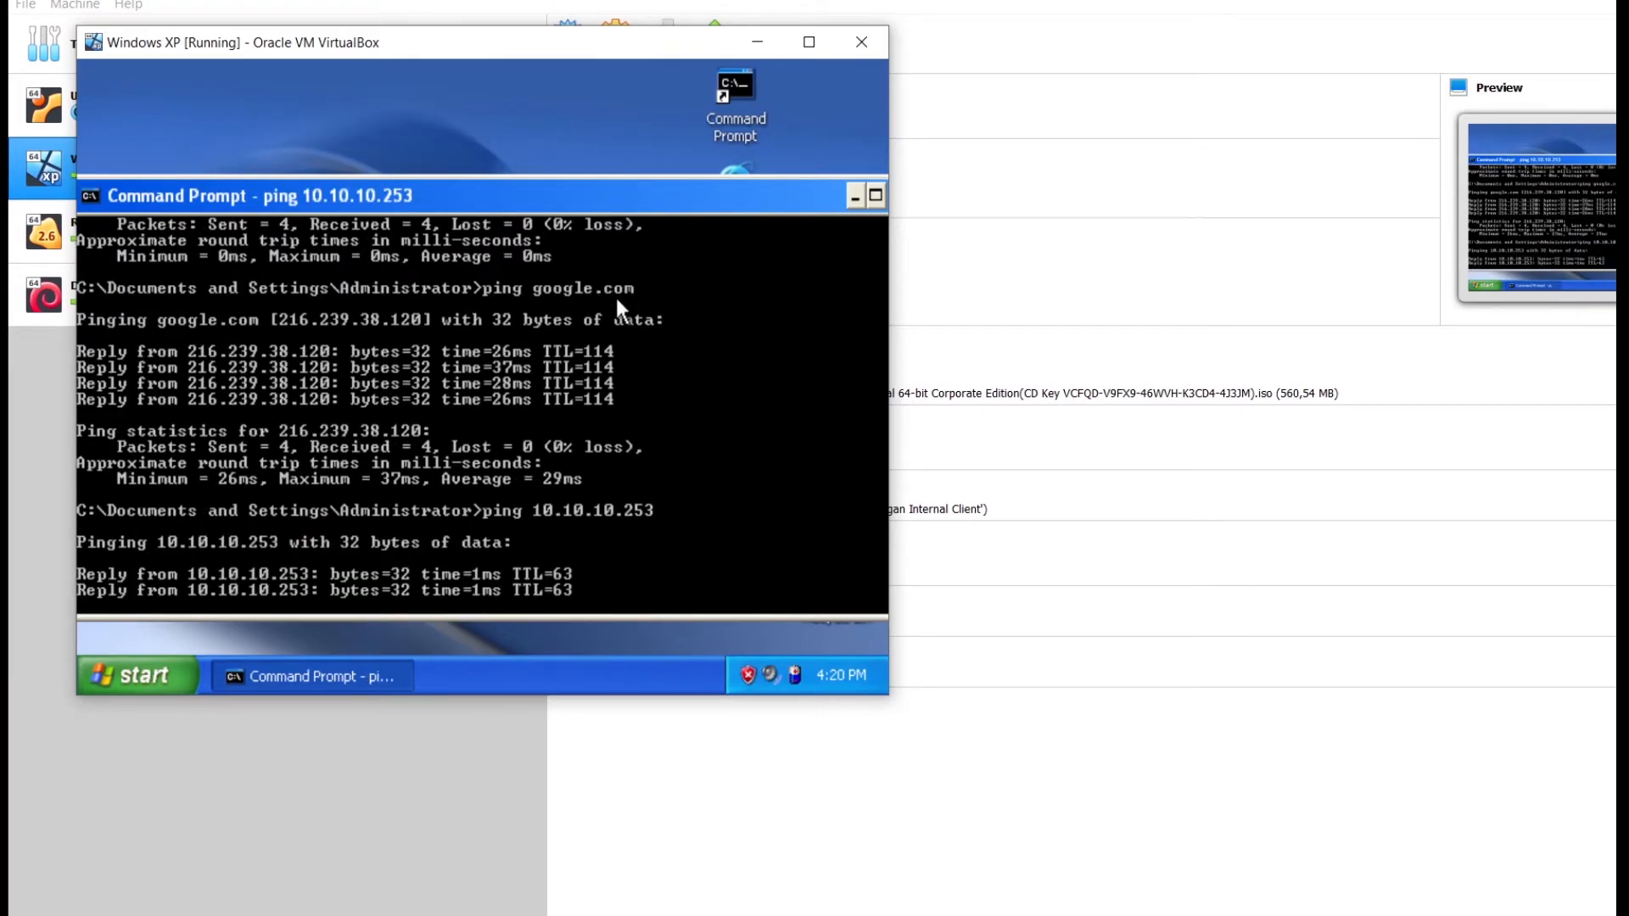
{"action": "key", "text": "ctrl+c"}
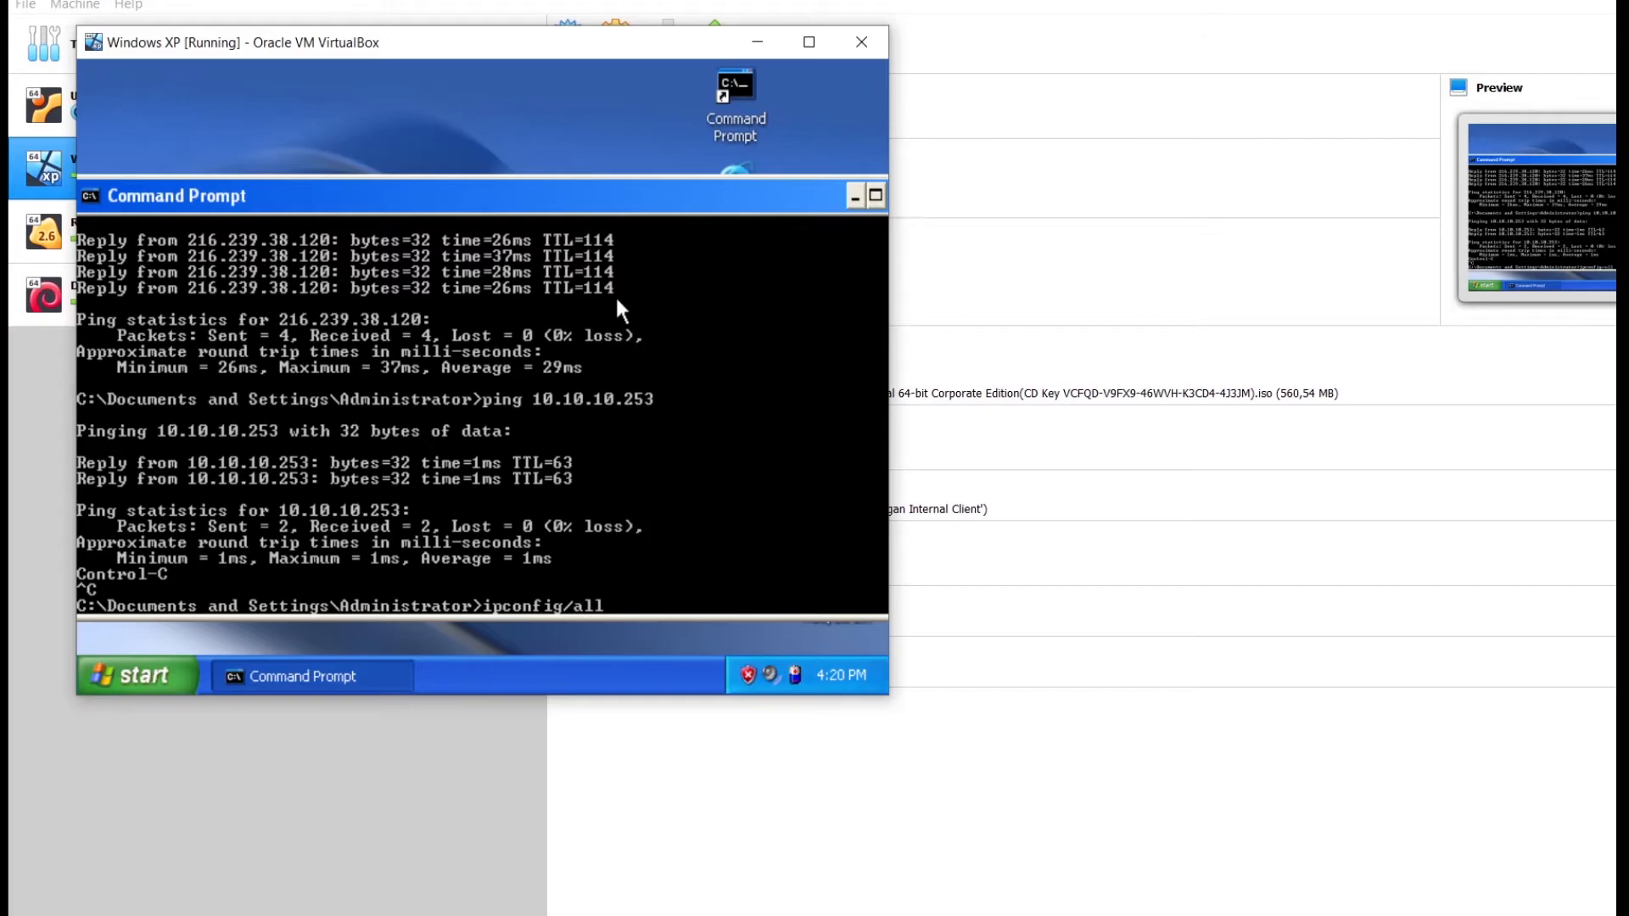
{"action": "key", "text": "Return"}
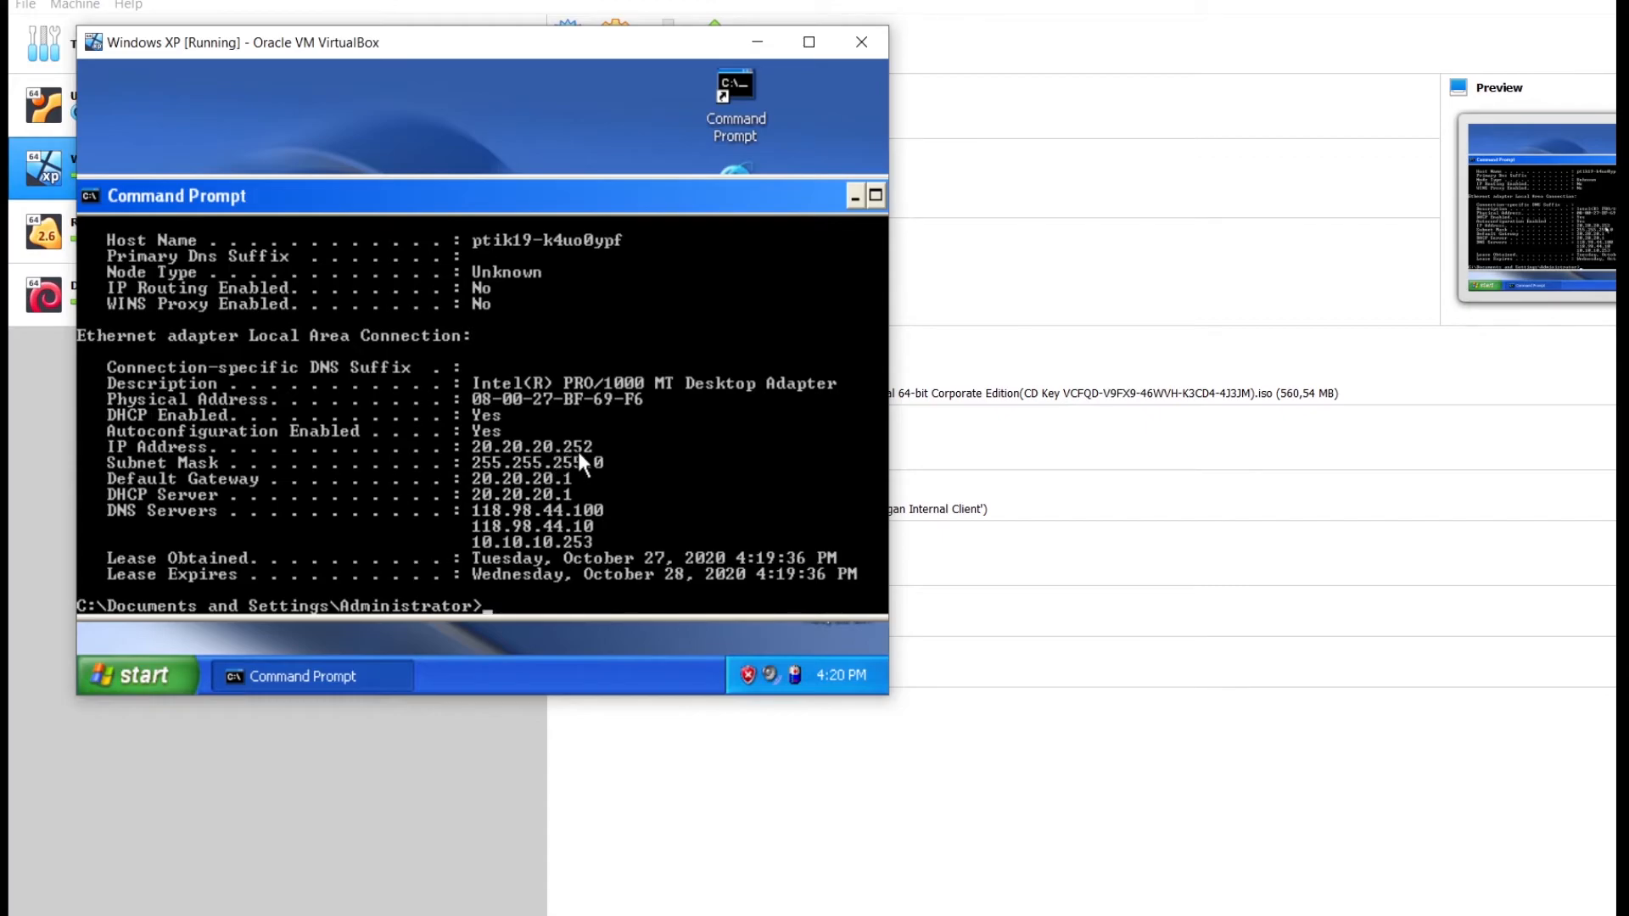
Step: Minimize the command prompt and move the Debian server console to the right side
{"action": "left_click", "coordinate": [857, 195]}
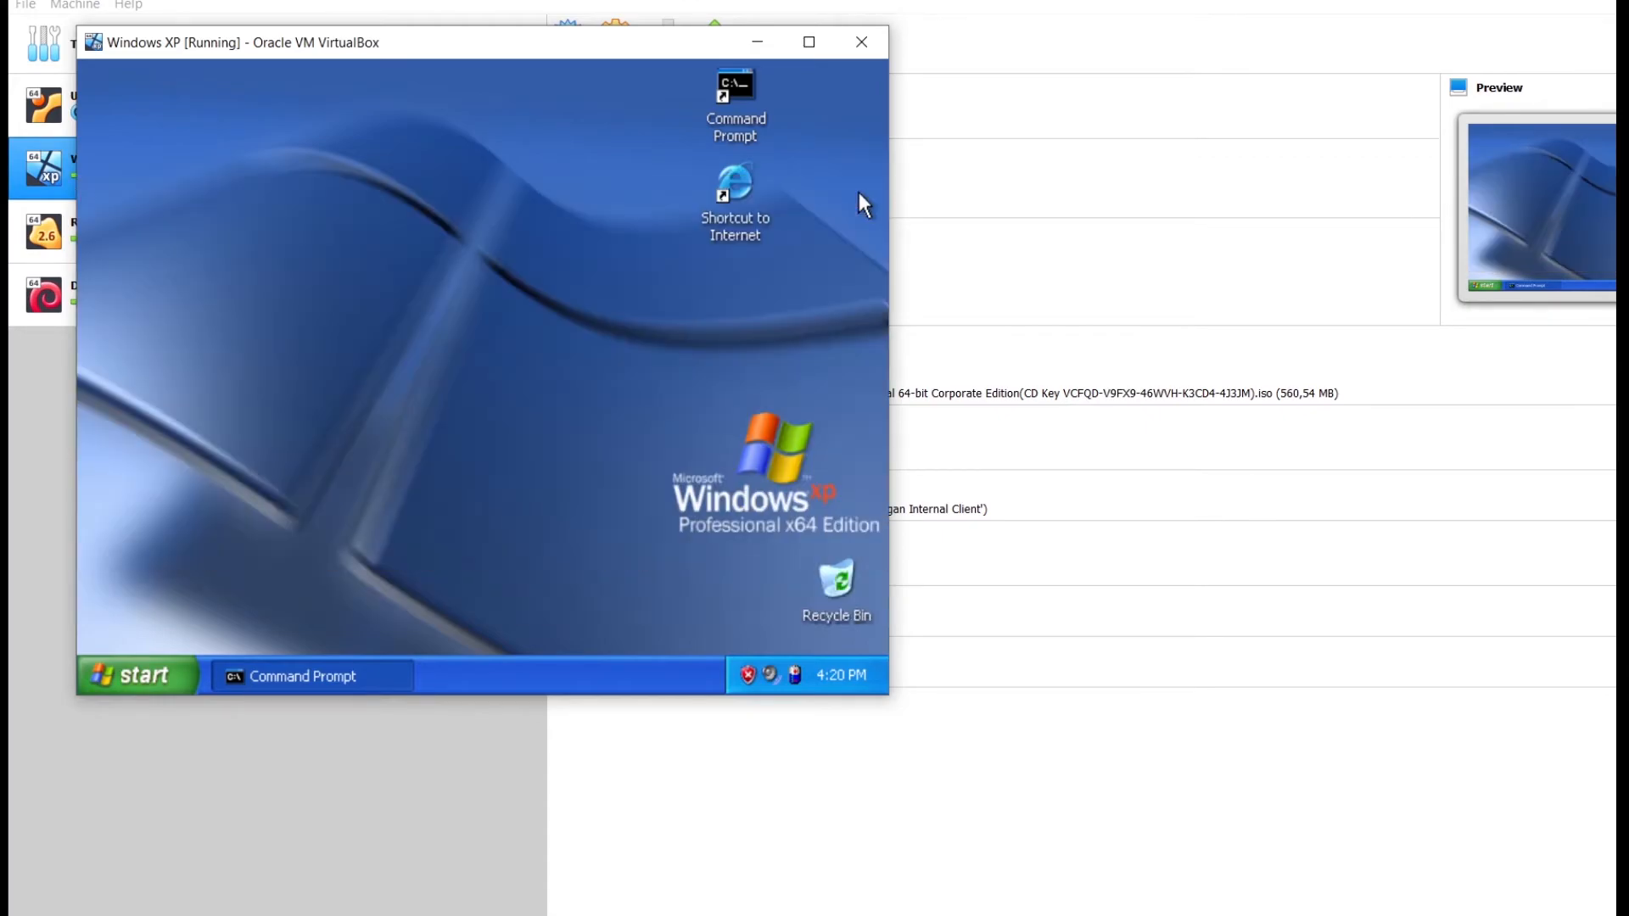
{"action": "left_click", "coordinate": [1025, 904]}
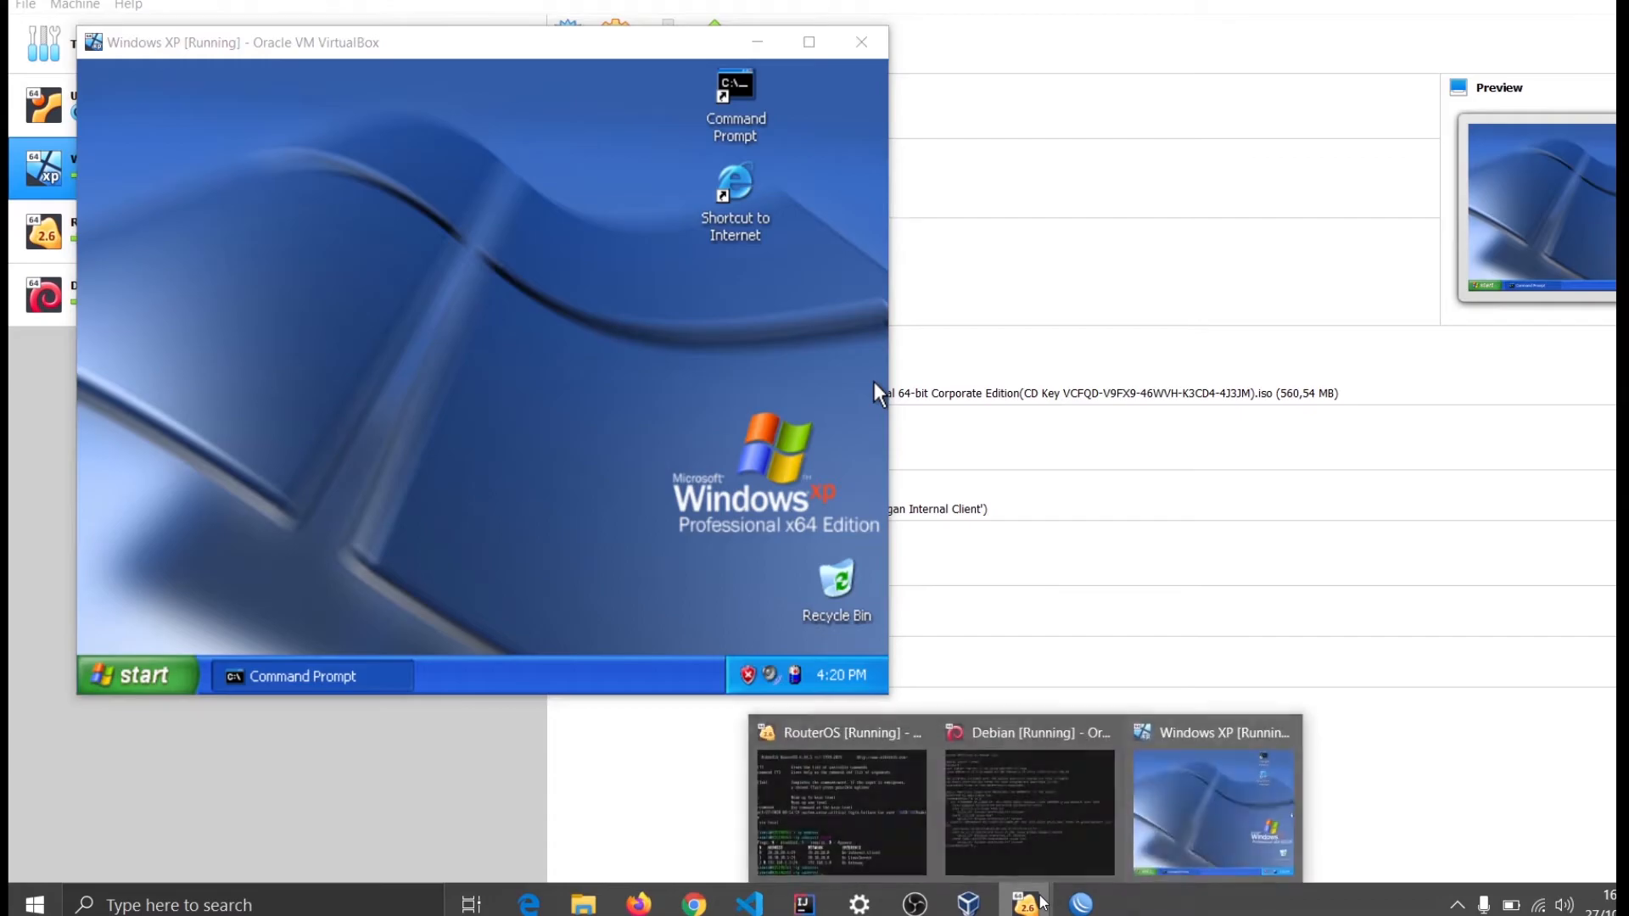
{"action": "left_click", "coordinate": [1029, 764]}
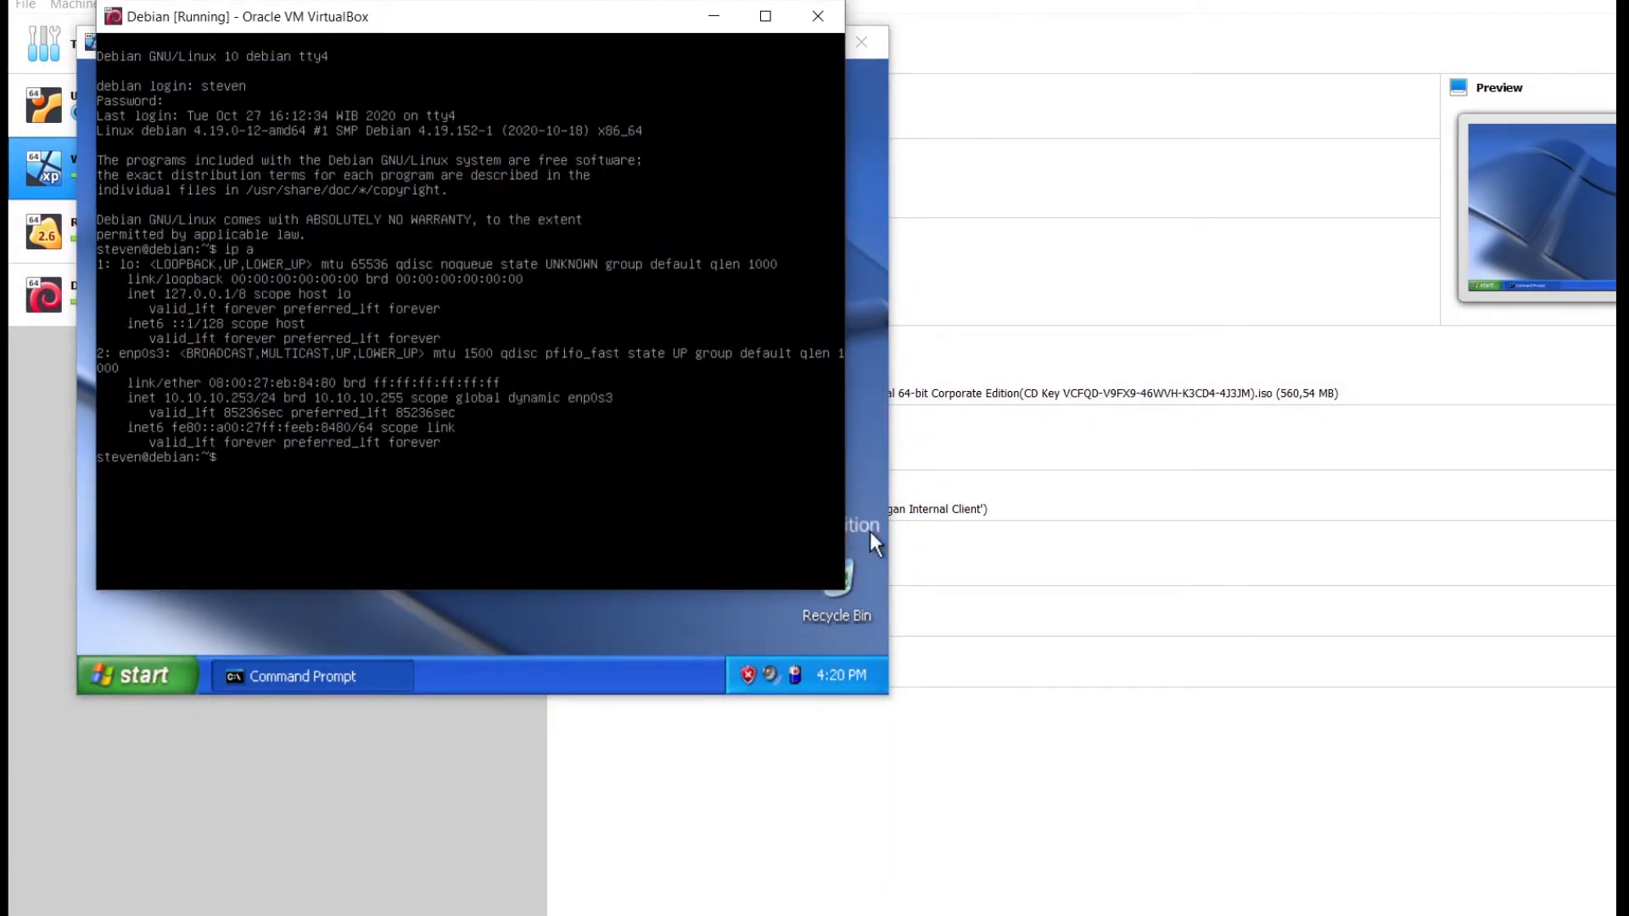
{"action": "left_click_drag", "start_coordinate": [205, 24], "coordinate": [922, 146]}
Step: Load 10.10.10.253 in Internet Explorer to show the Apache2 'It works!' page
{"action": "double_click", "coordinate": [743, 185]}
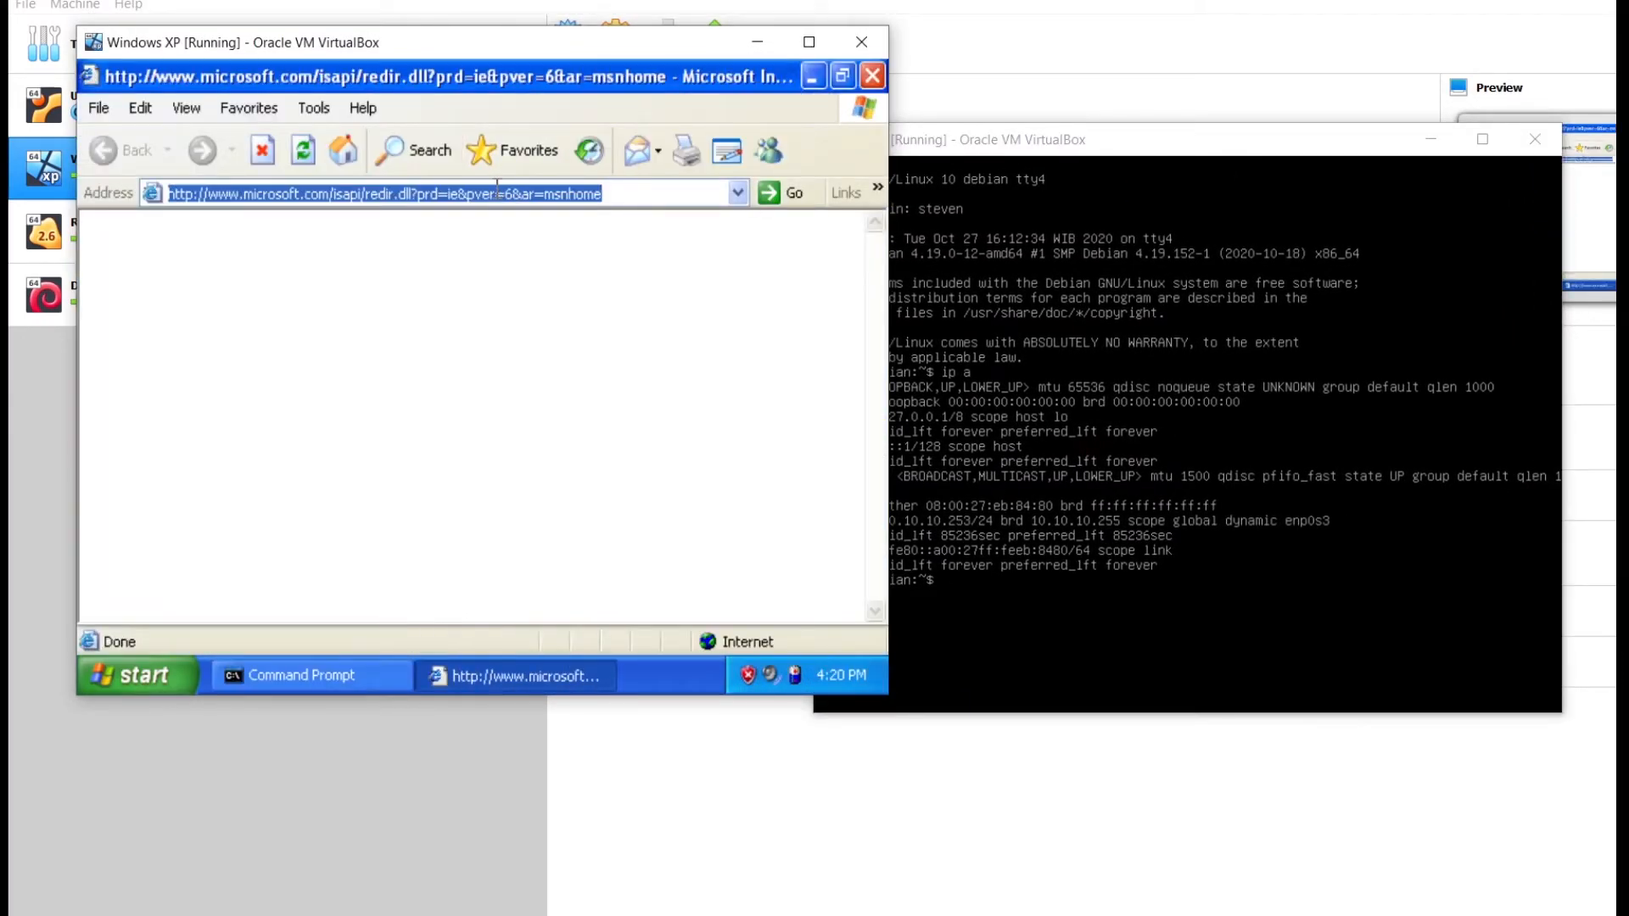
{"action": "type", "text": "10.10"}
{"action": "key", "text": "Down"}
{"action": "key", "text": "Down"}
{"action": "key", "text": "Return"}
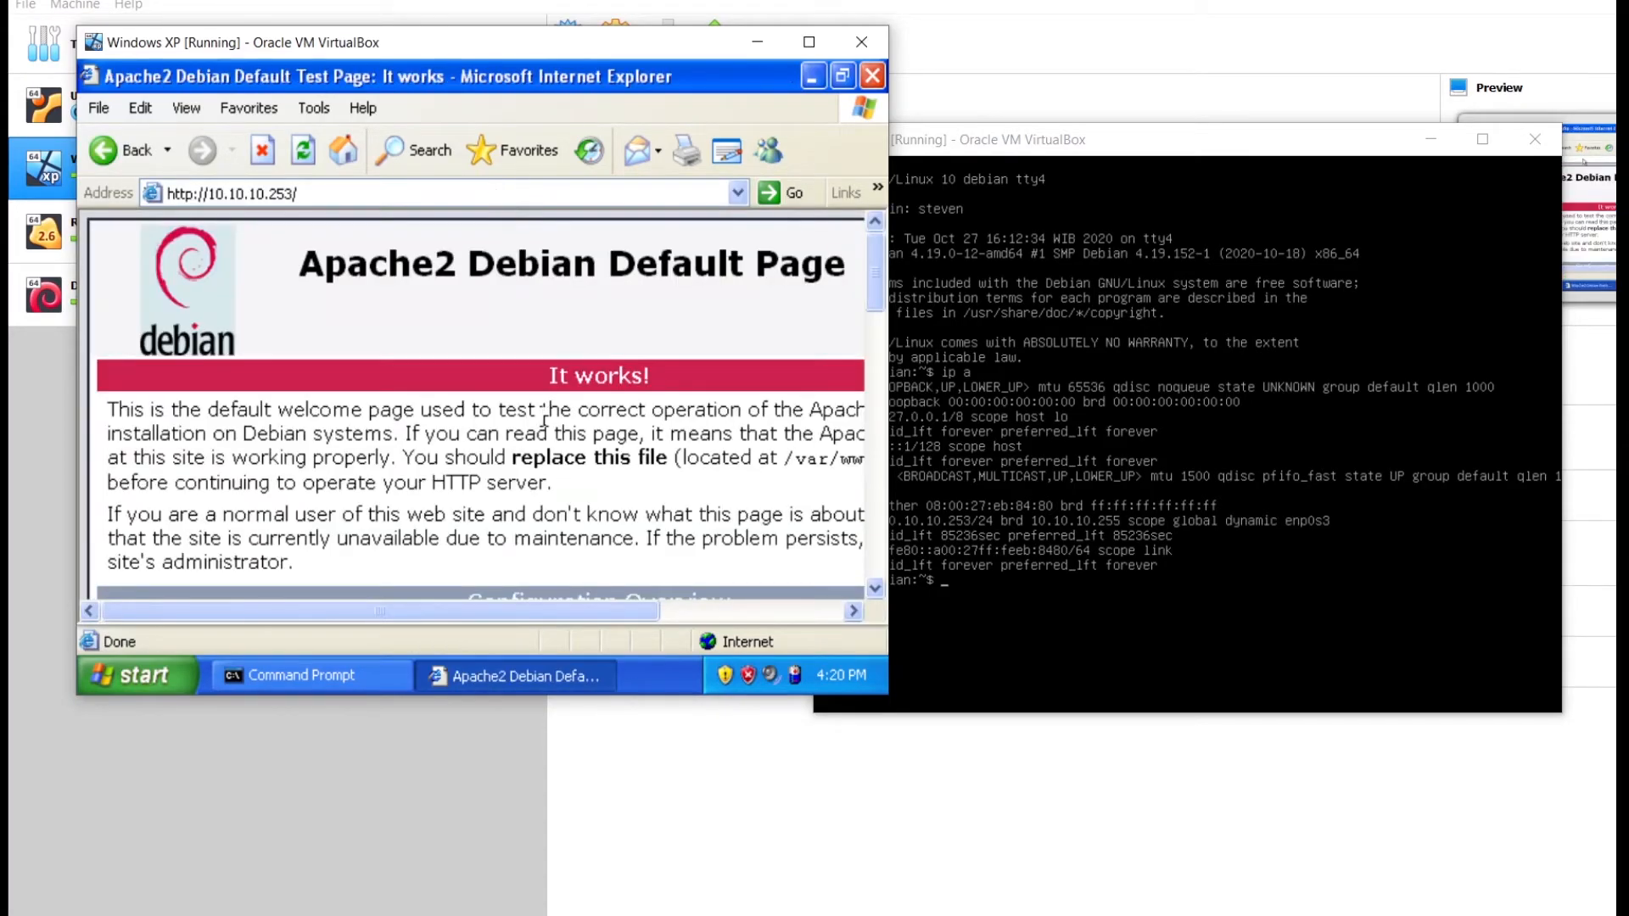
{"action": "scroll", "coordinate": [546, 430], "scroll_direction": "down", "scroll_amount": 10}
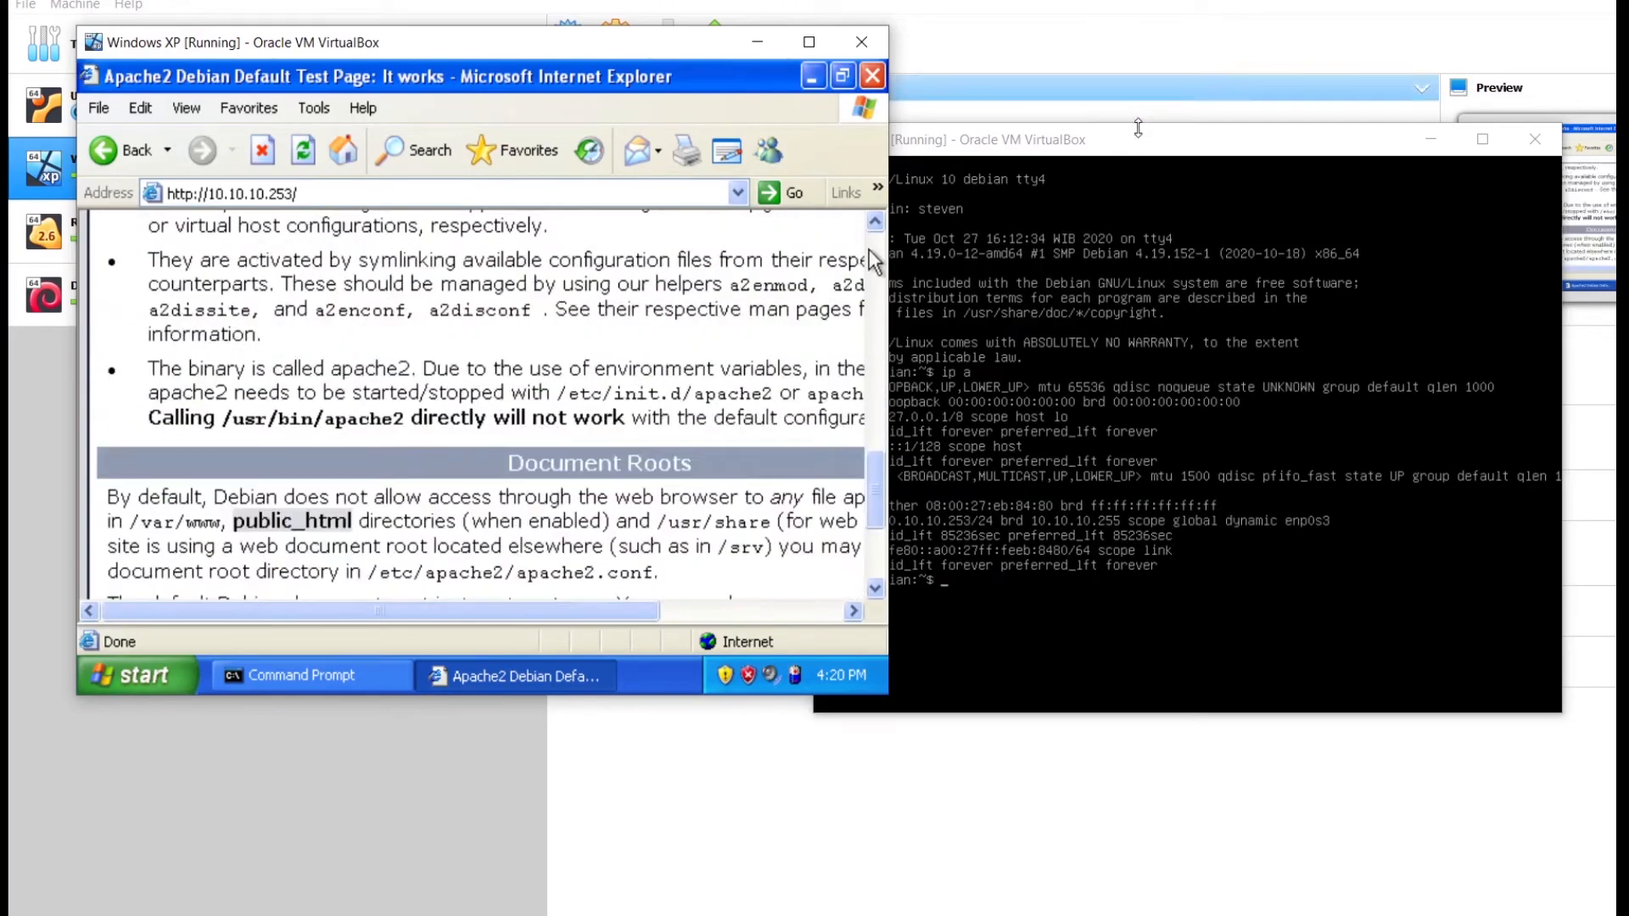
{"action": "left_click", "coordinate": [1130, 149]}
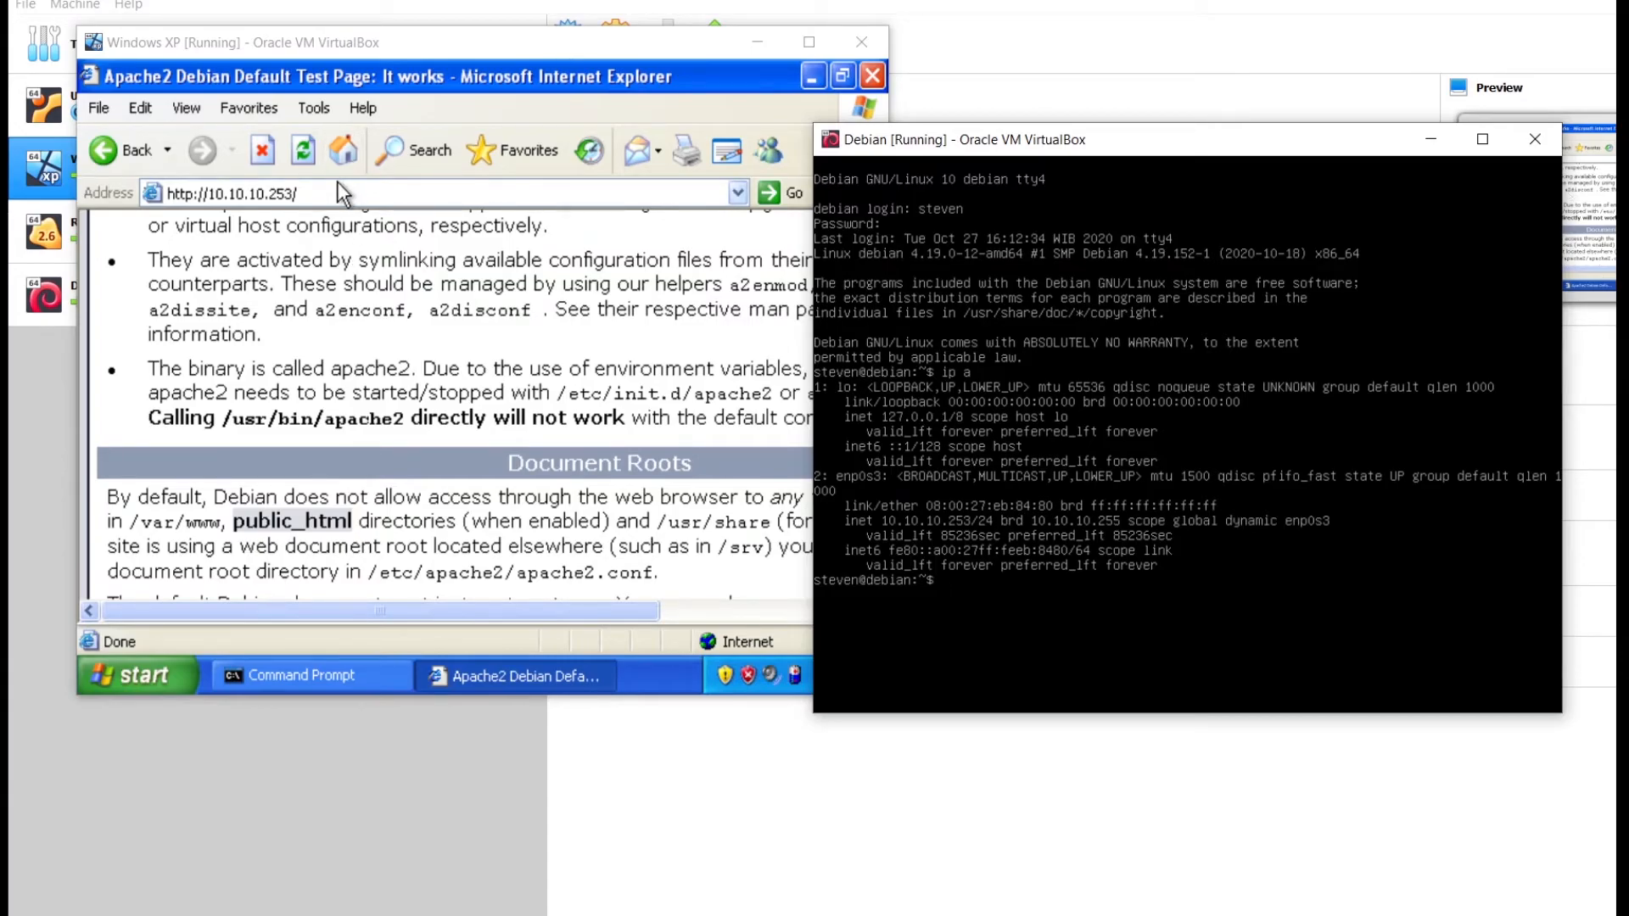
{"action": "mouse_move", "coordinate": [952, 911]}
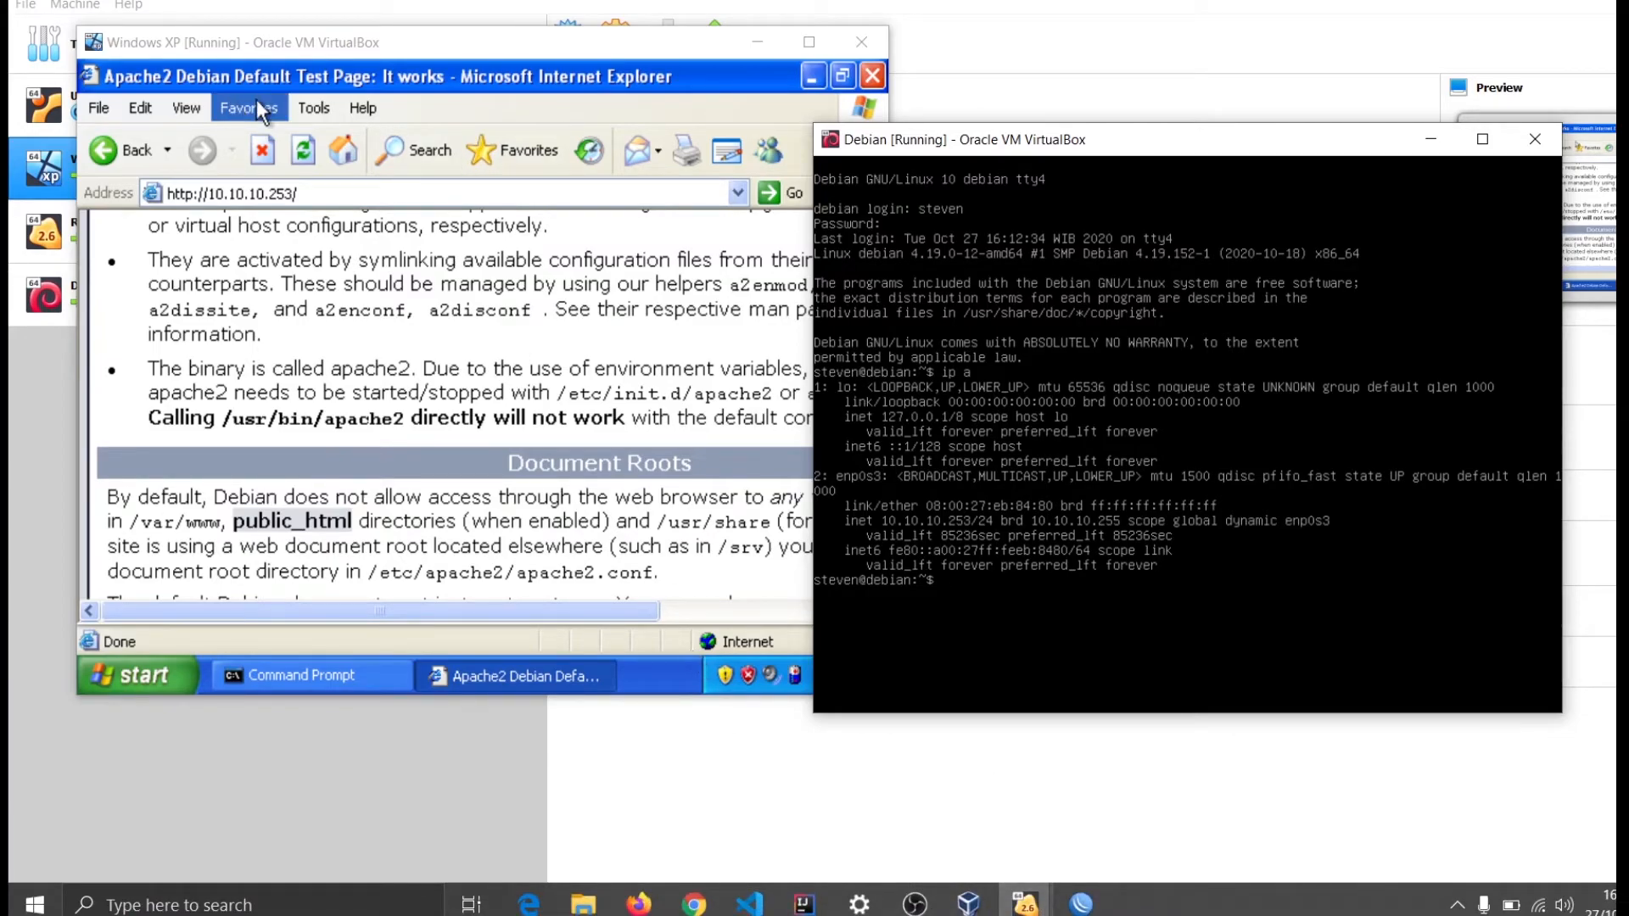
Step: Raise the Windows XP VM window back in front of the Debian console
{"action": "left_click", "coordinate": [245, 49]}
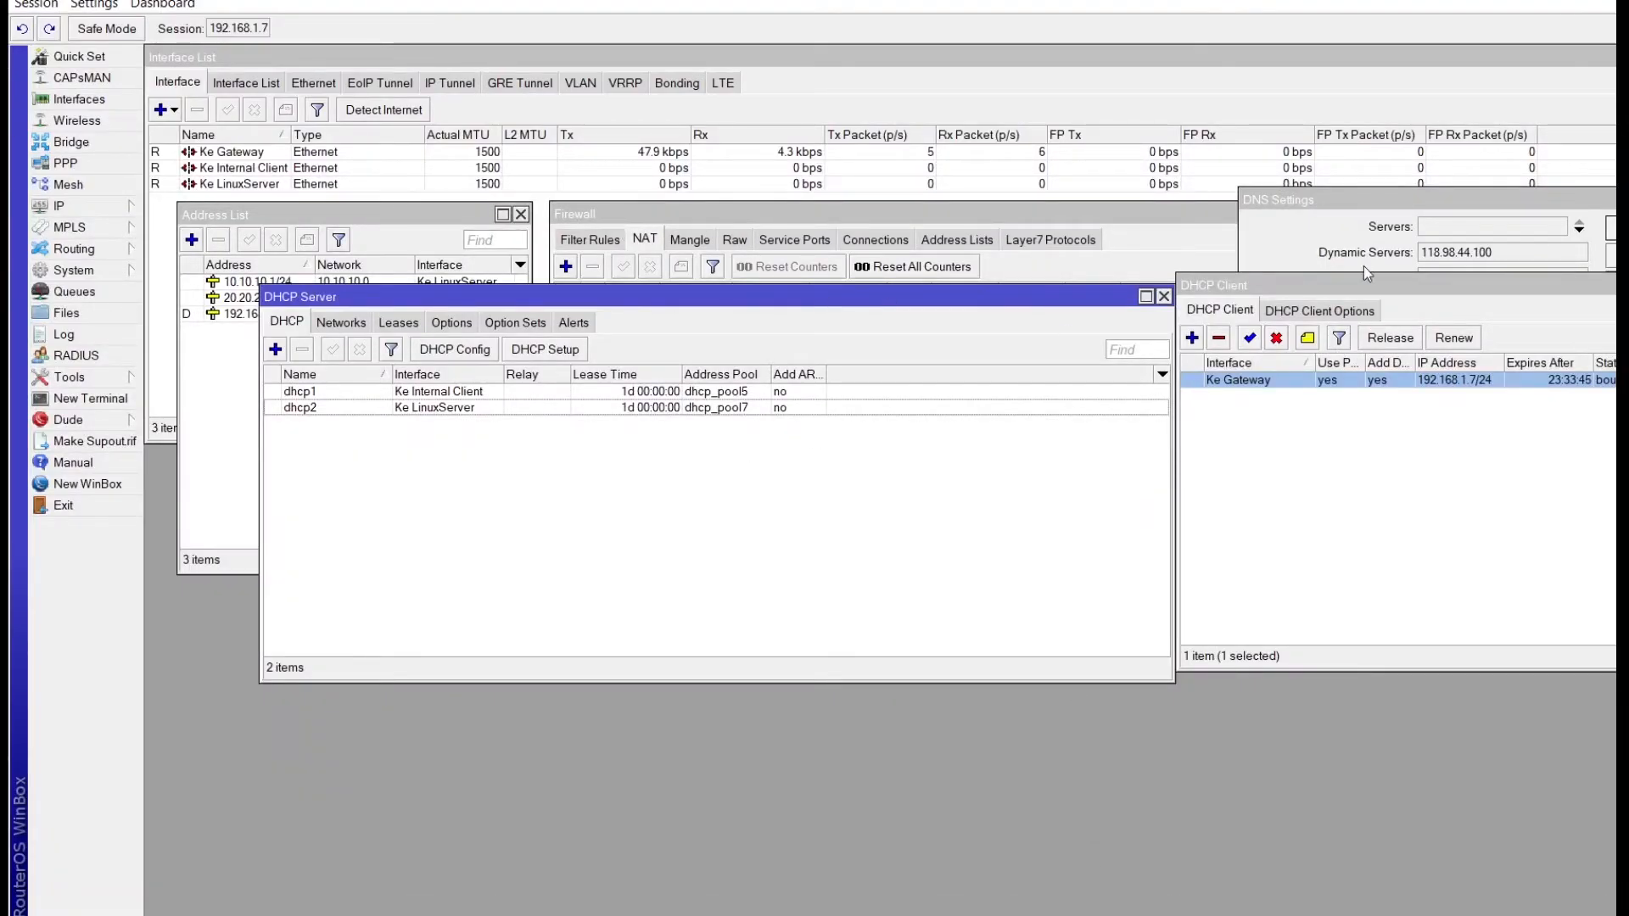
Step: Center the DNS Settings window, open the static DNS list and select steven.com
{"action": "left_click_drag", "start_coordinate": [1339, 209], "coordinate": [745, 196]}
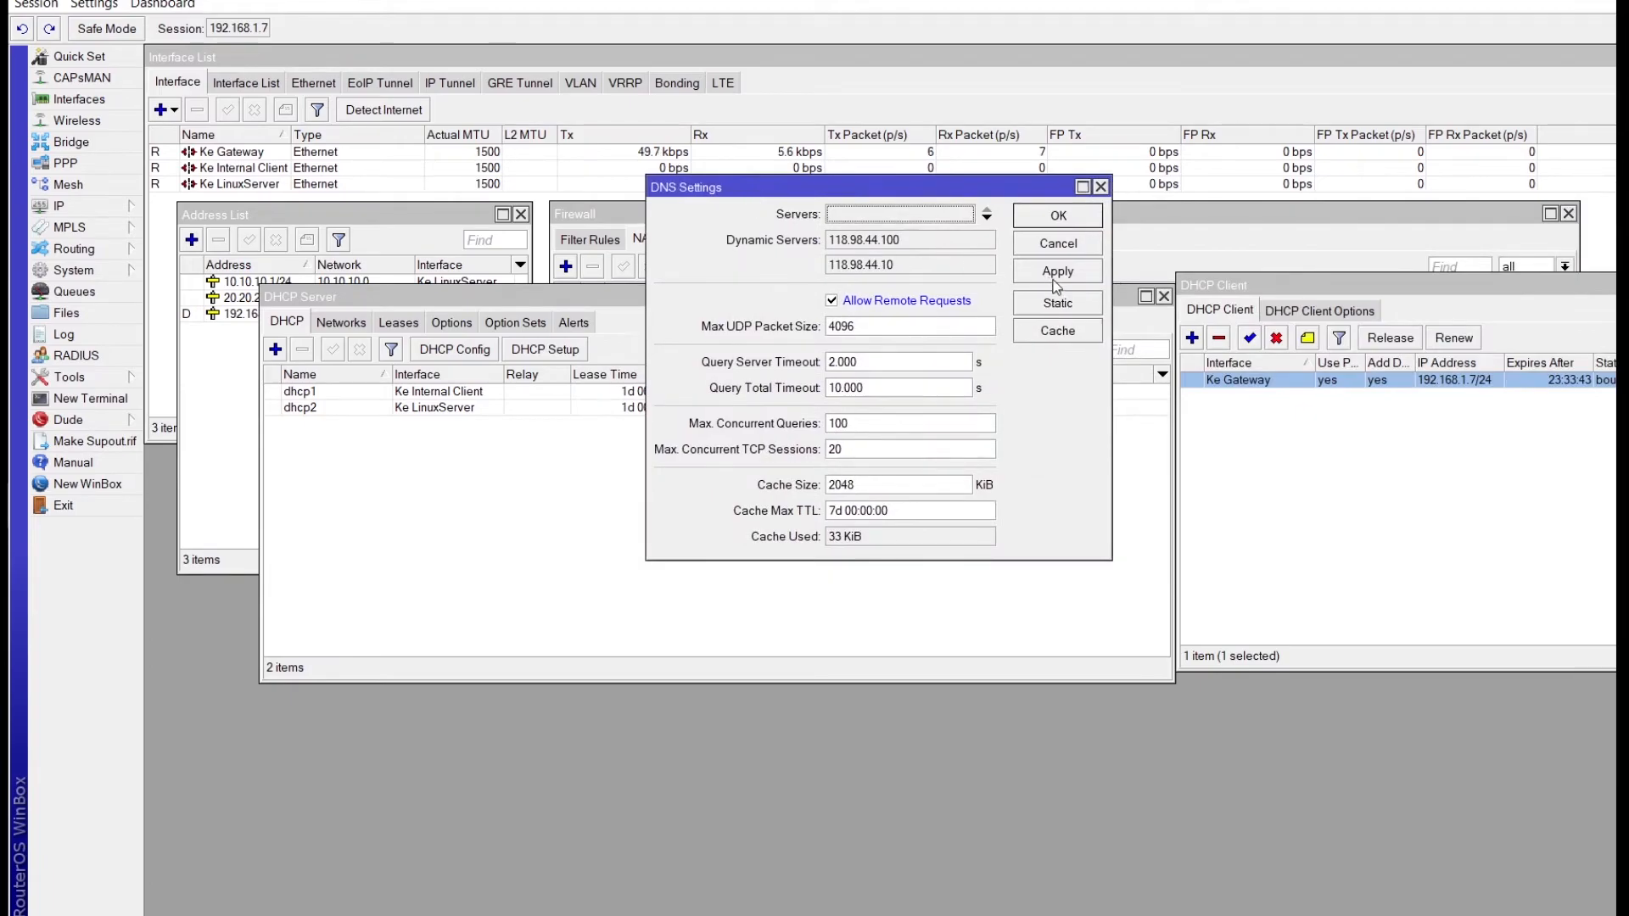
{"action": "left_click", "coordinate": [1051, 305]}
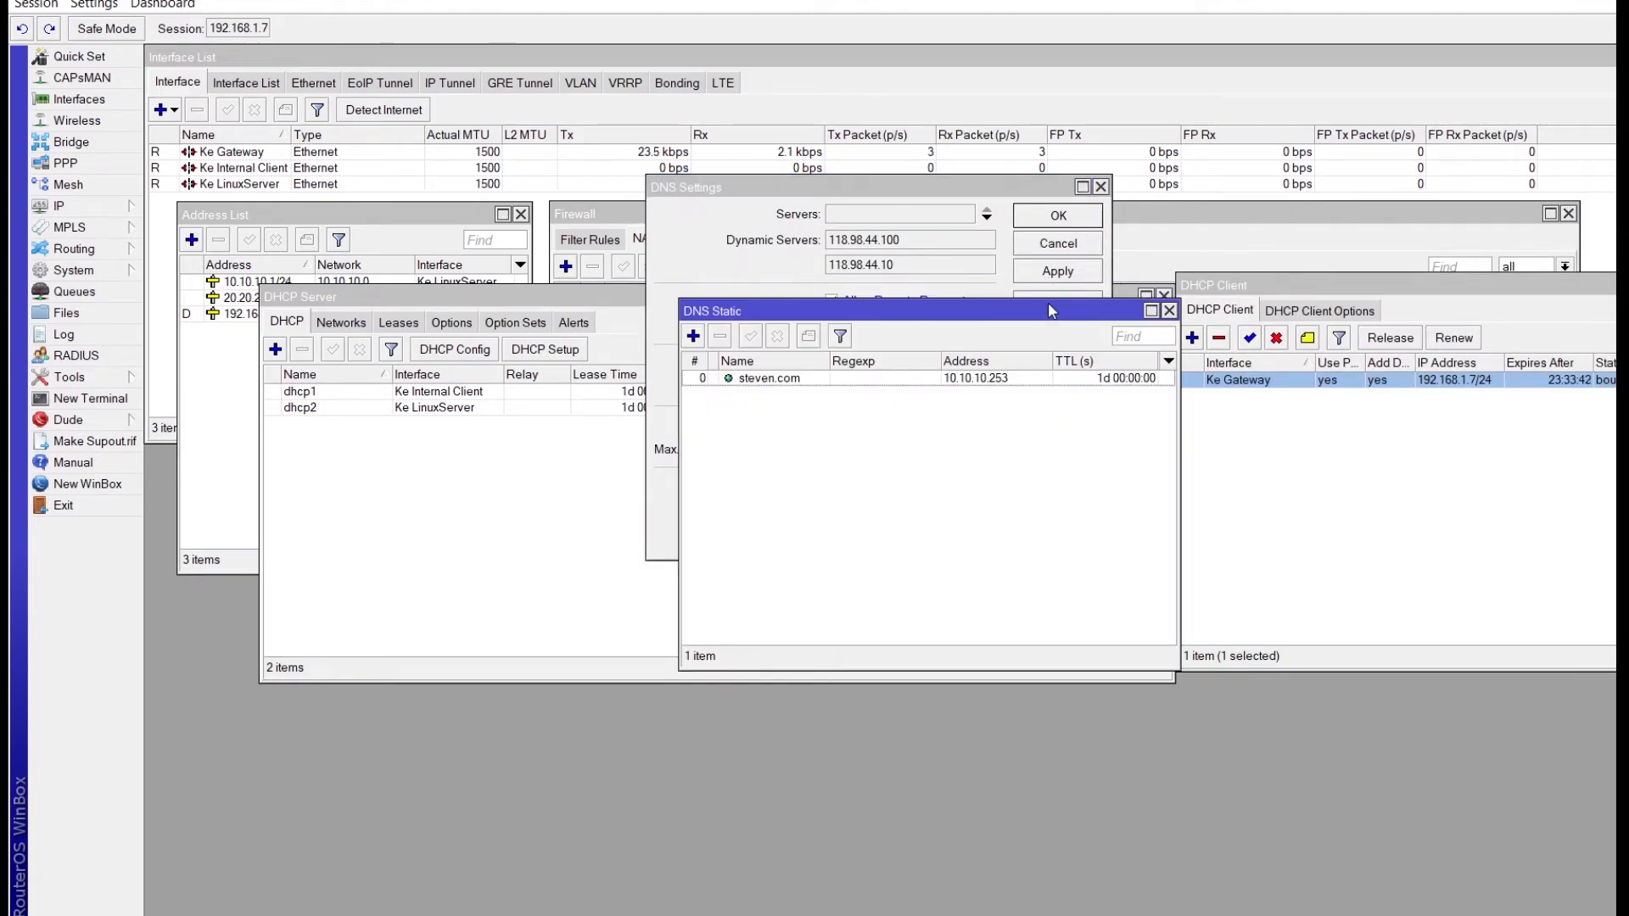
{"action": "left_click", "coordinate": [747, 386]}
Step: Try re-adding steven. at 10.10.10.253, dismiss the already-exists error, and close the static list
{"action": "left_click", "coordinate": [694, 337]}
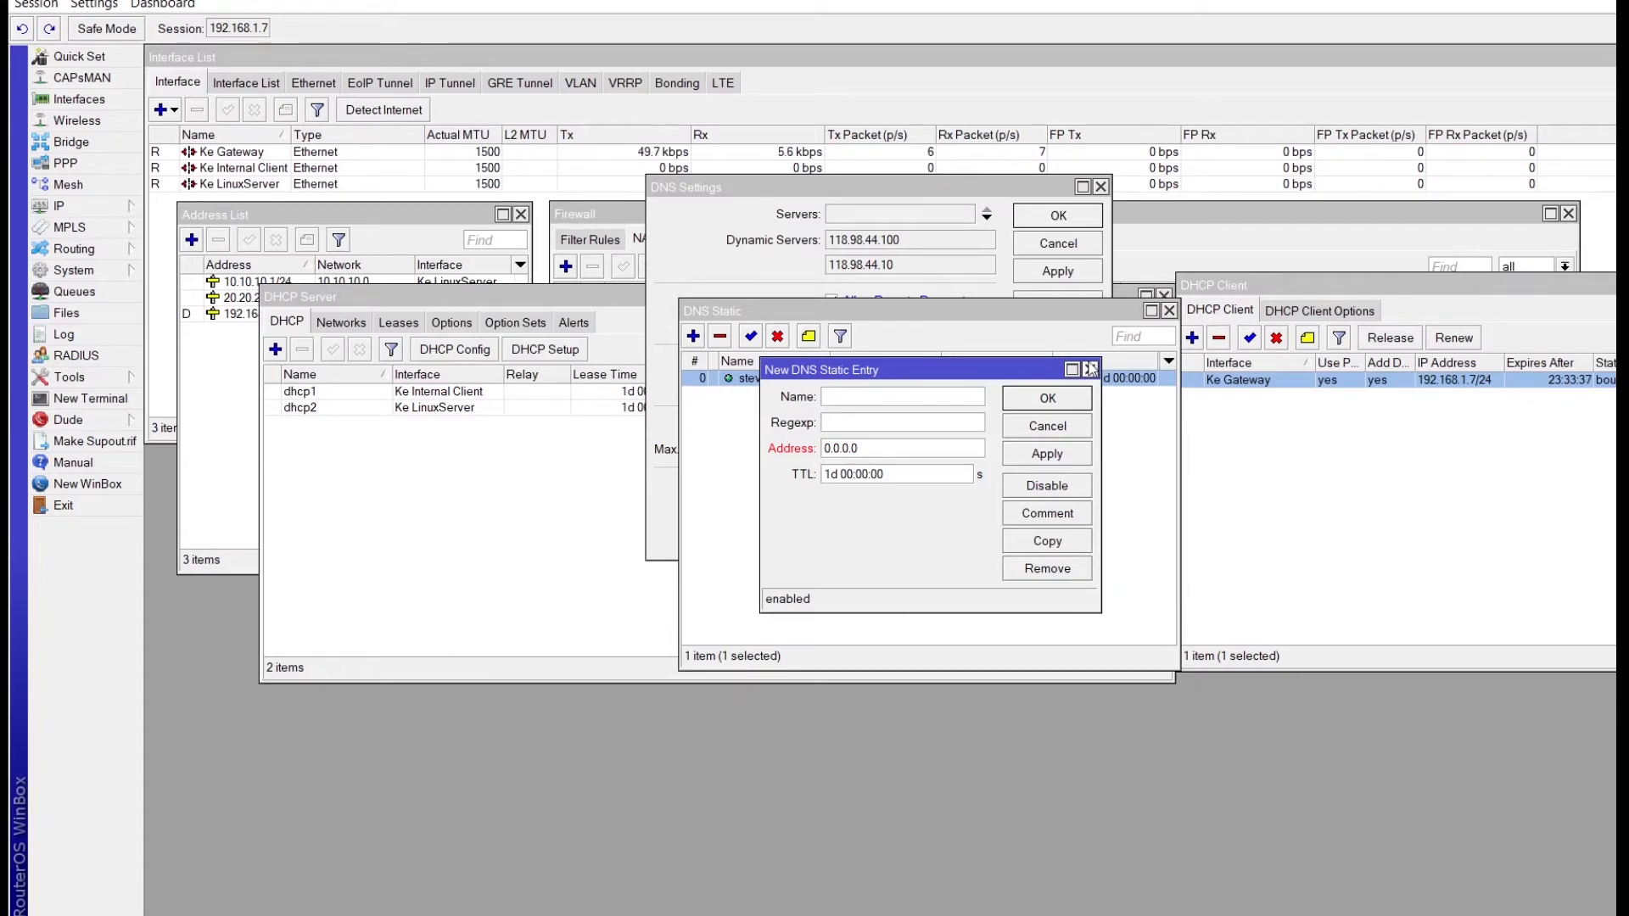
{"action": "type", "text": "steven.com"}
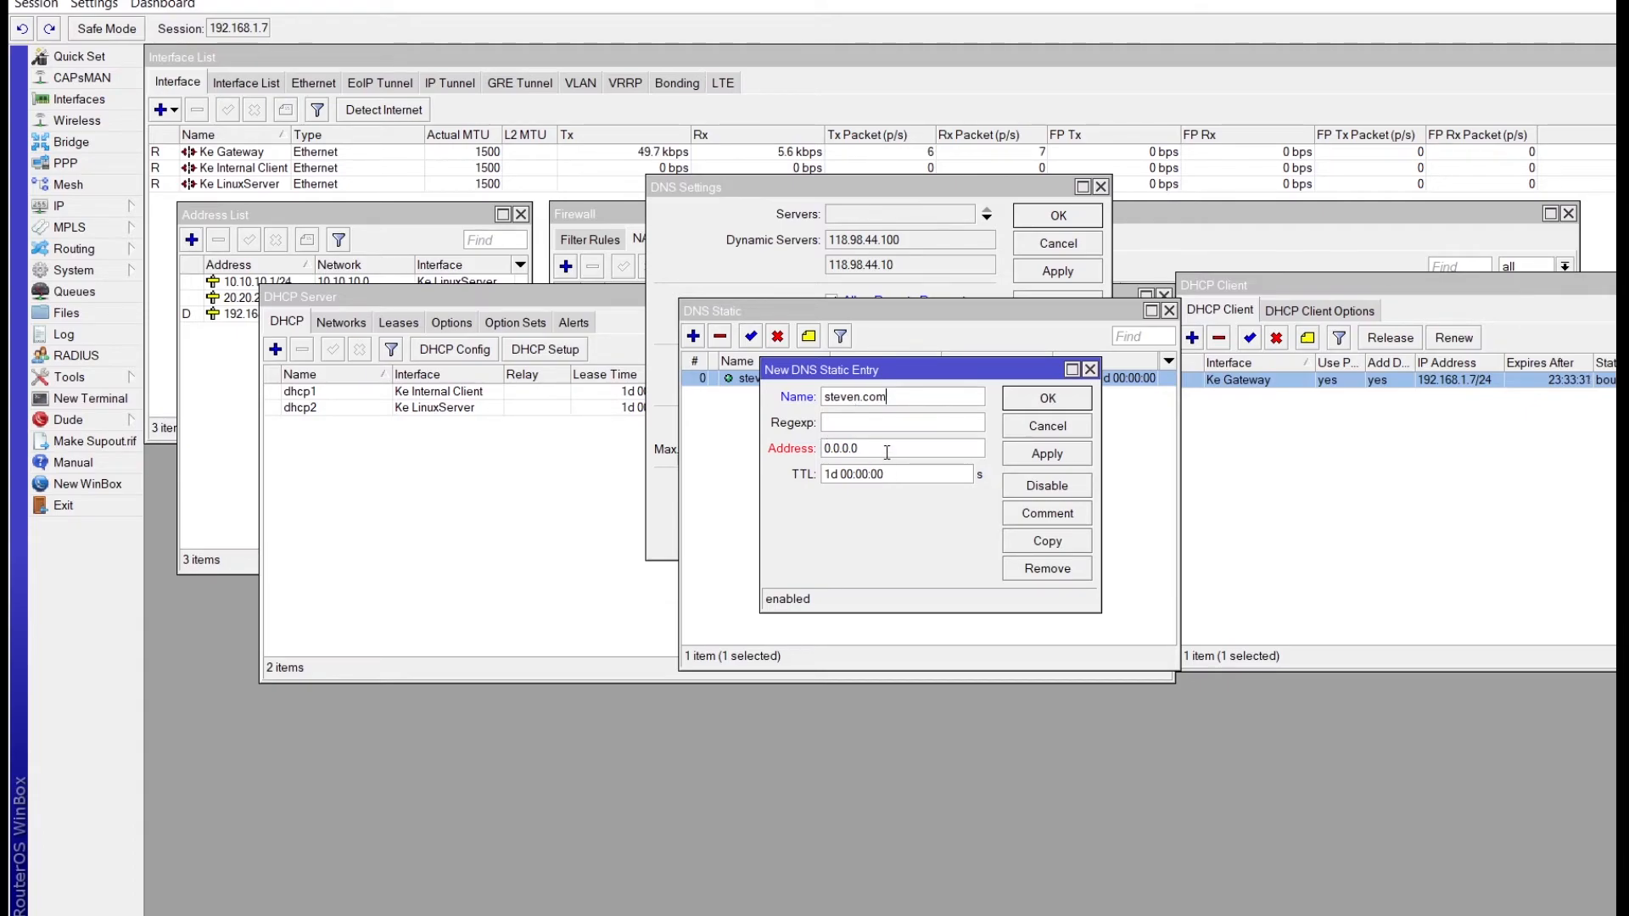
{"action": "left_click_drag", "start_coordinate": [887, 452], "coordinate": [717, 450]}
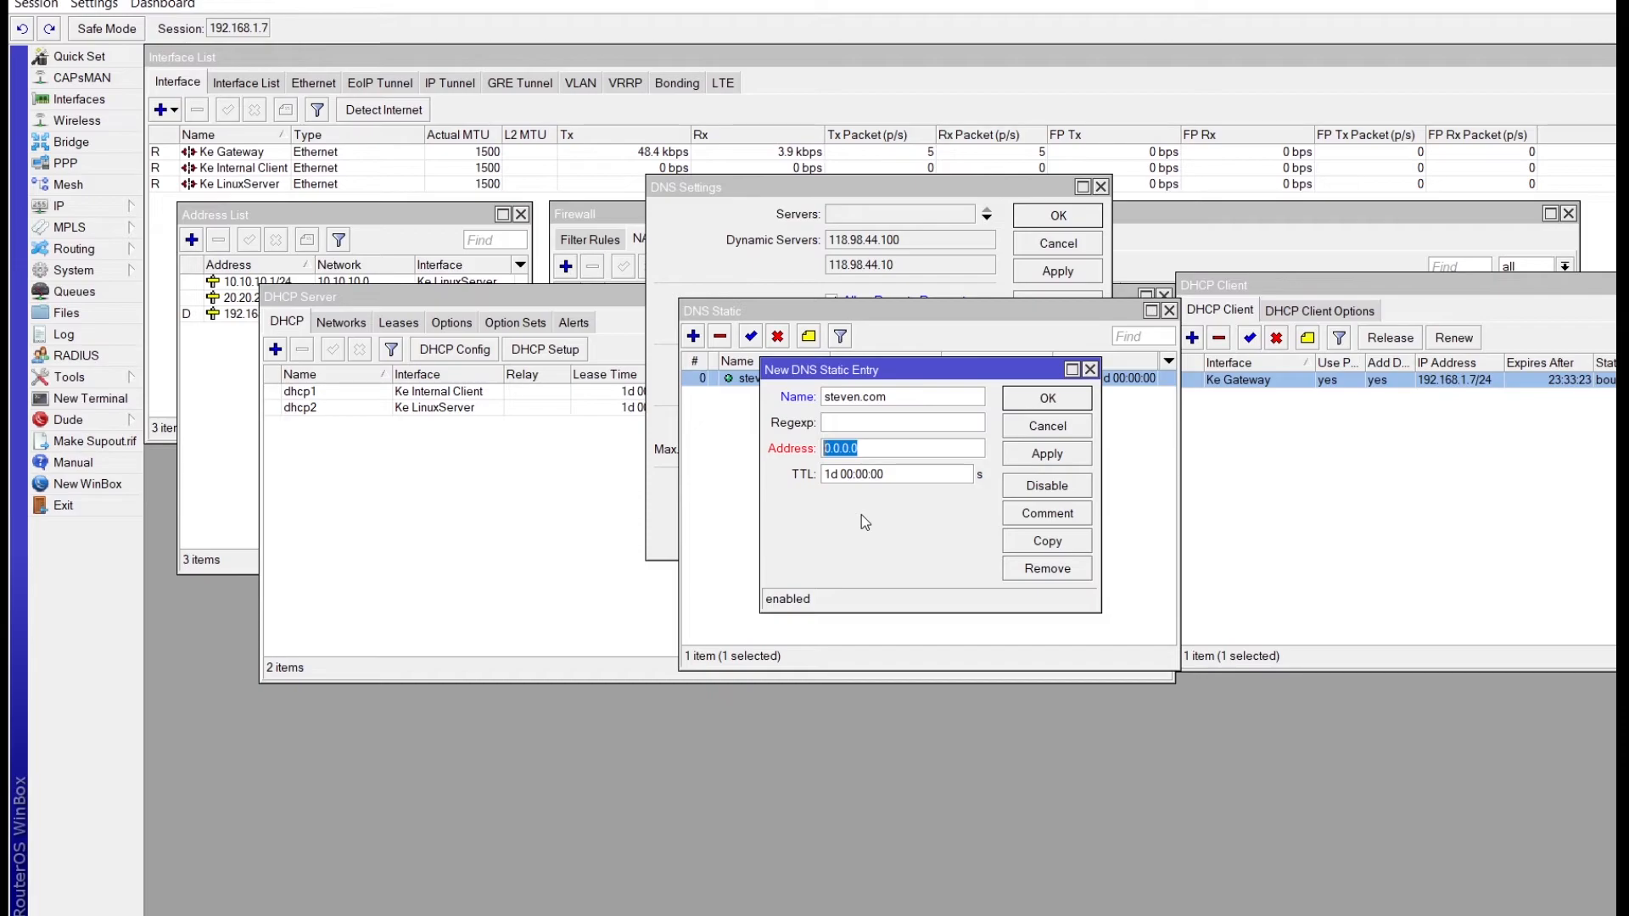
{"action": "type", "text": "10.10.10.253"}
{"action": "left_click", "coordinate": [1057, 453]}
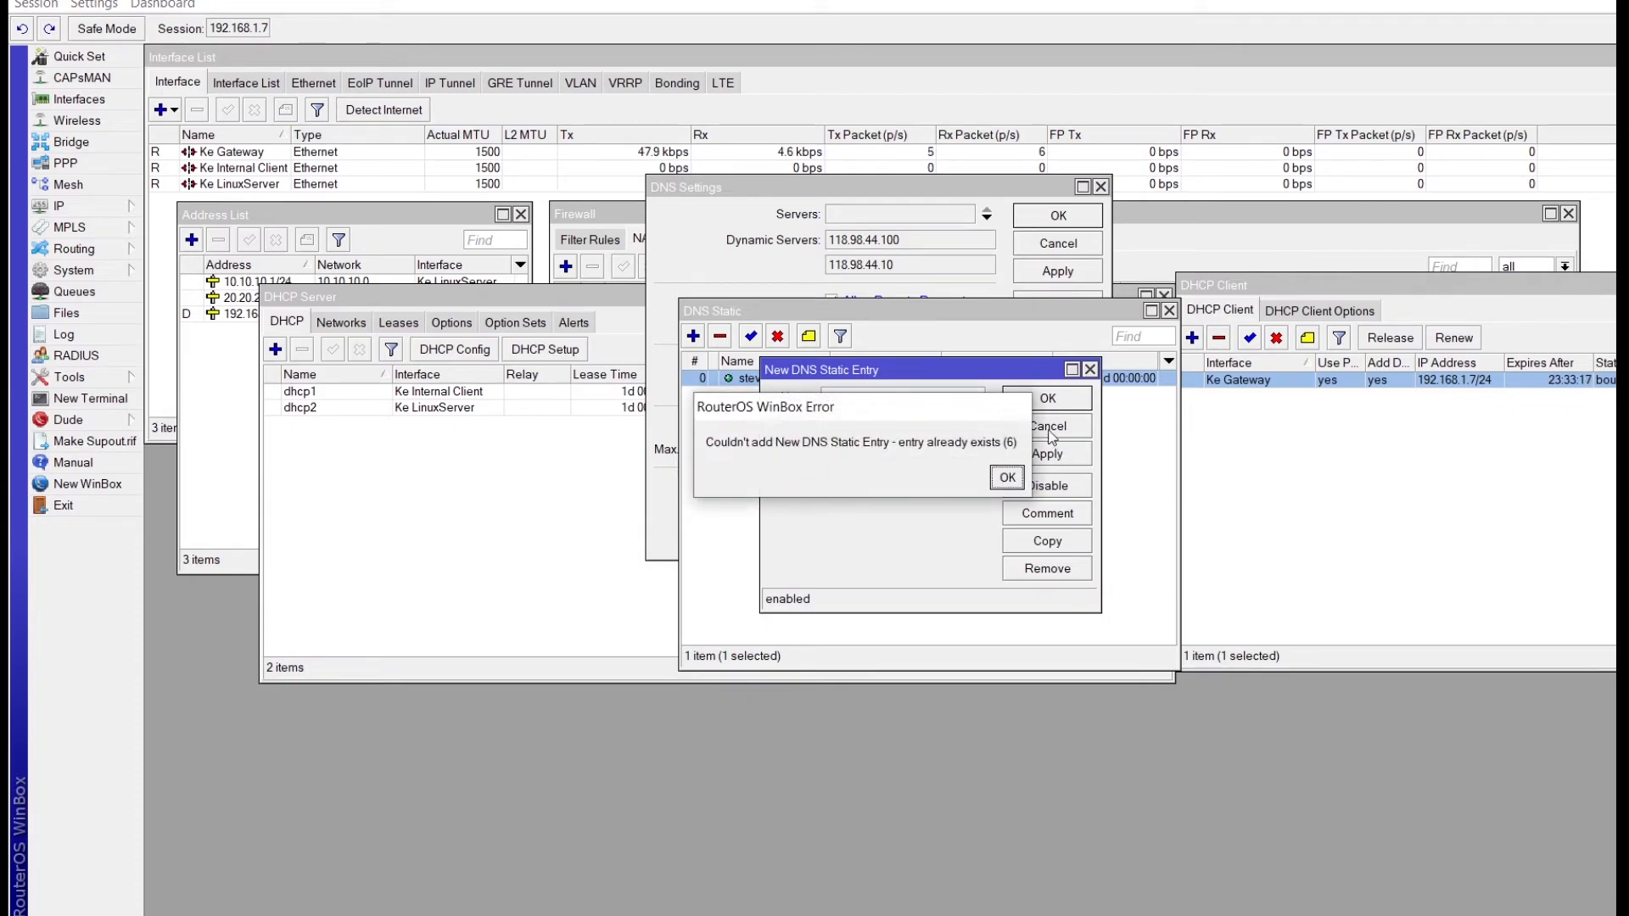
{"action": "left_click", "coordinate": [1007, 477]}
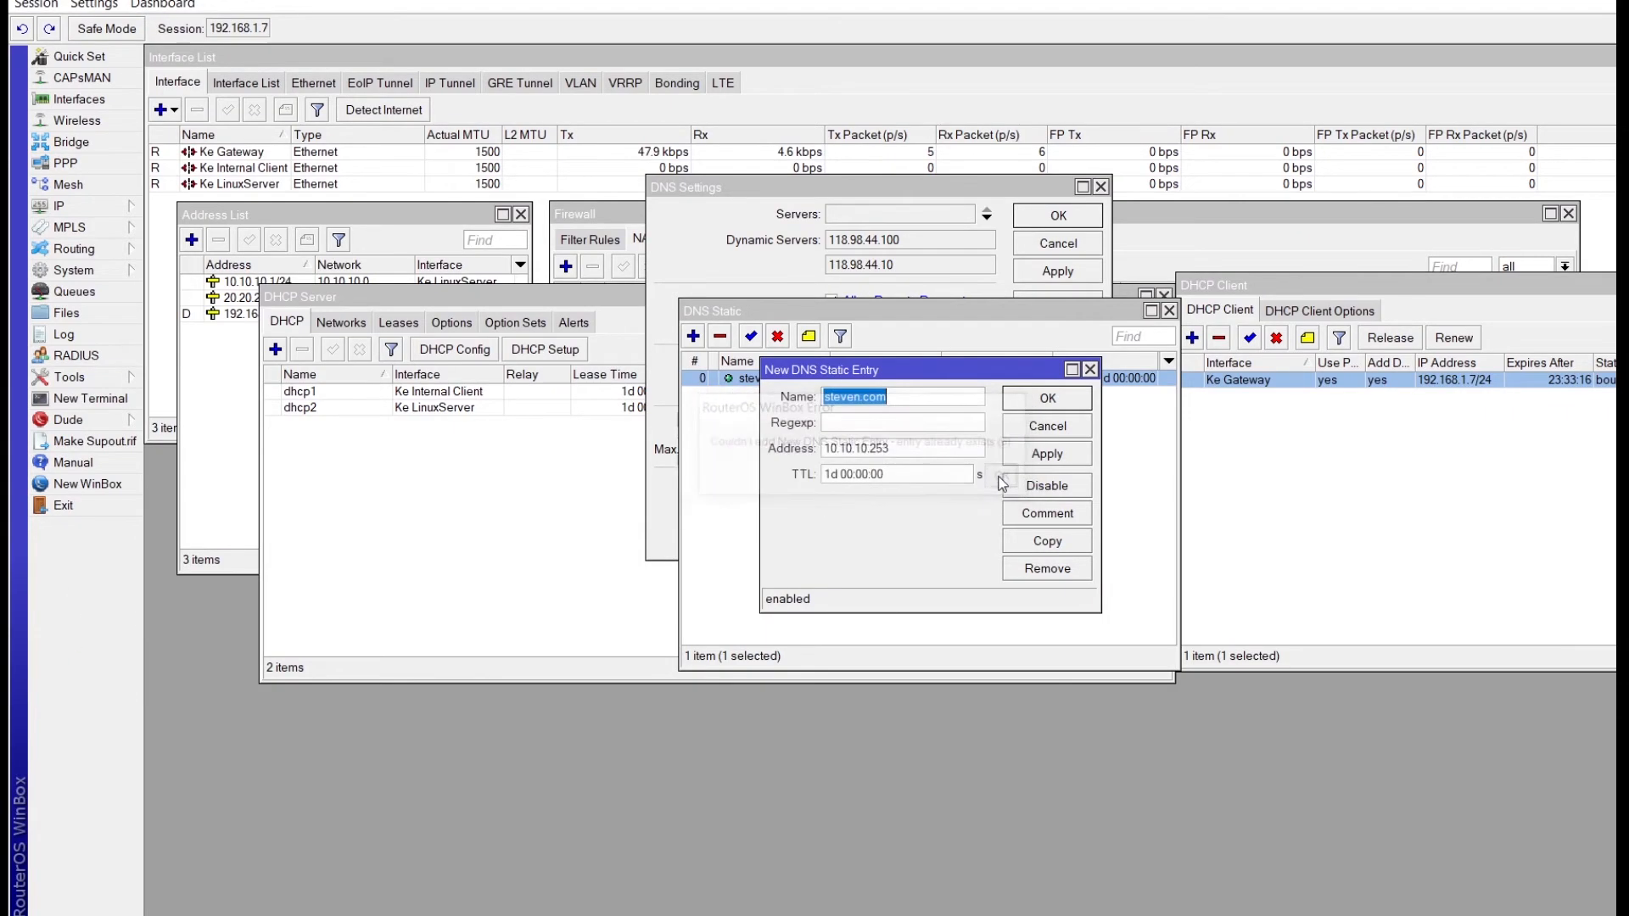
{"action": "left_click", "coordinate": [1089, 370]}
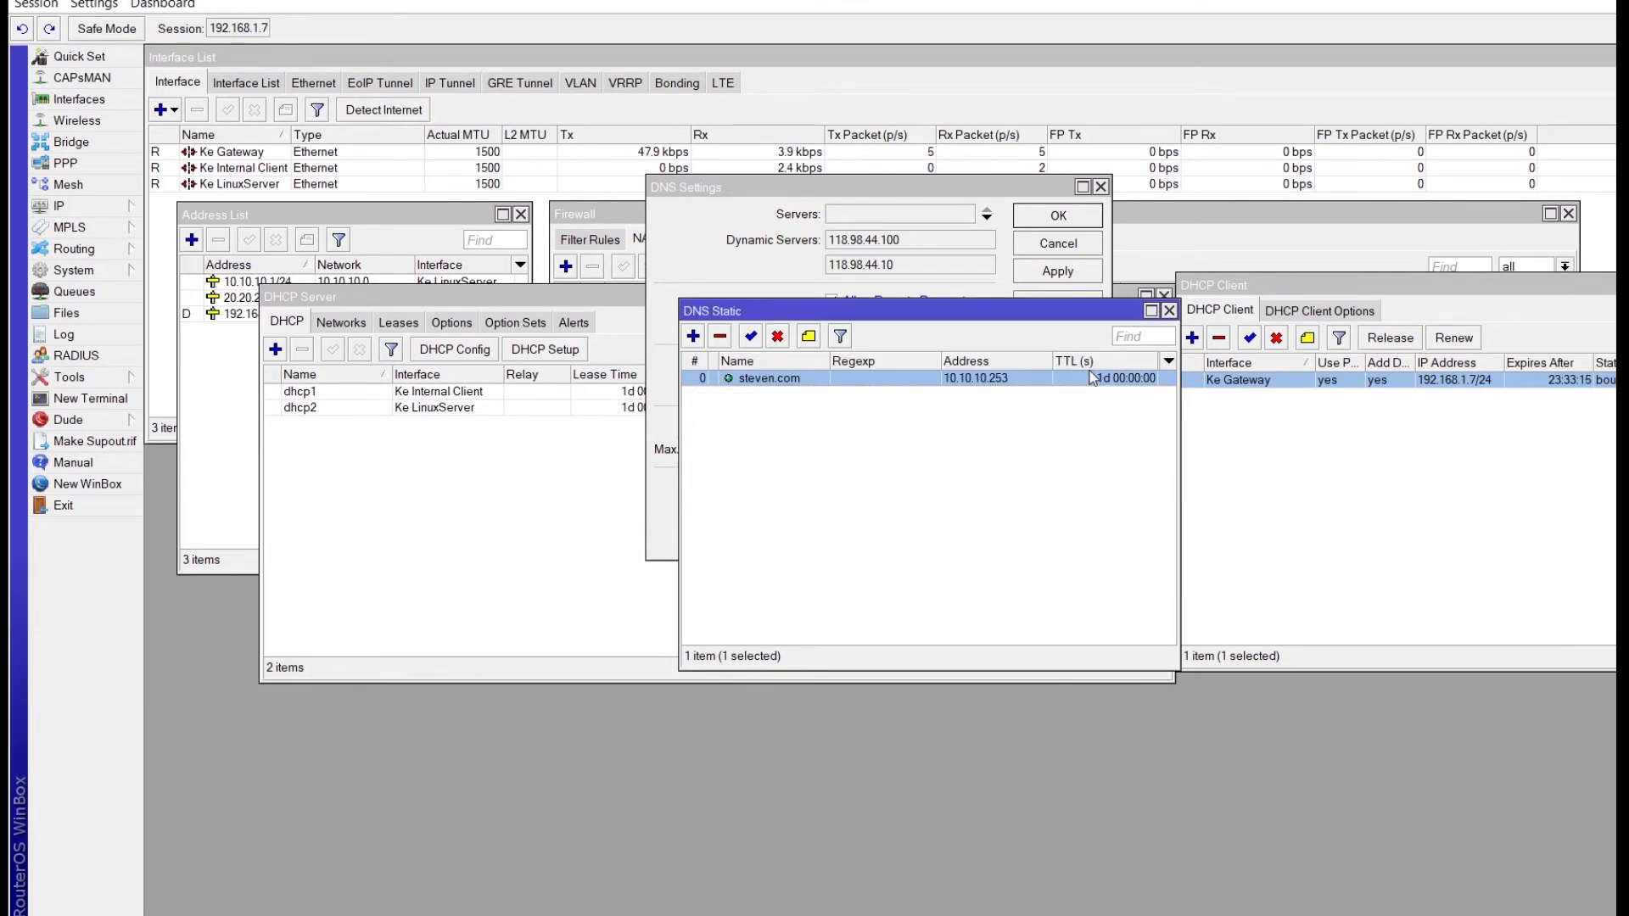
{"action": "left_click", "coordinate": [1169, 311]}
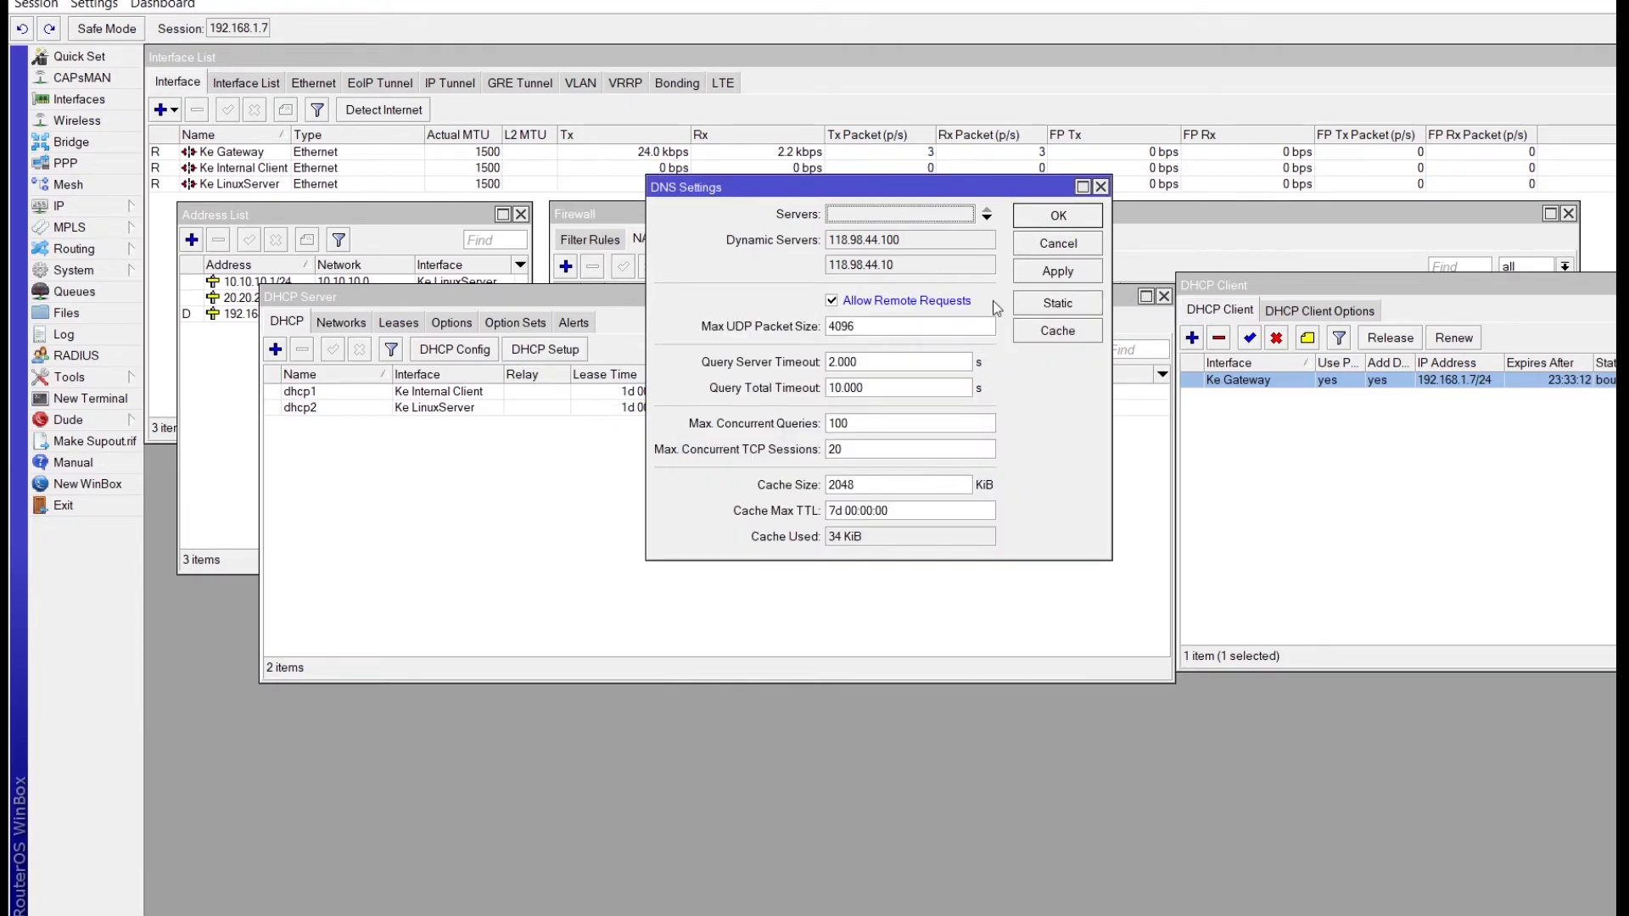
{"action": "left_click", "coordinate": [1246, 222]}
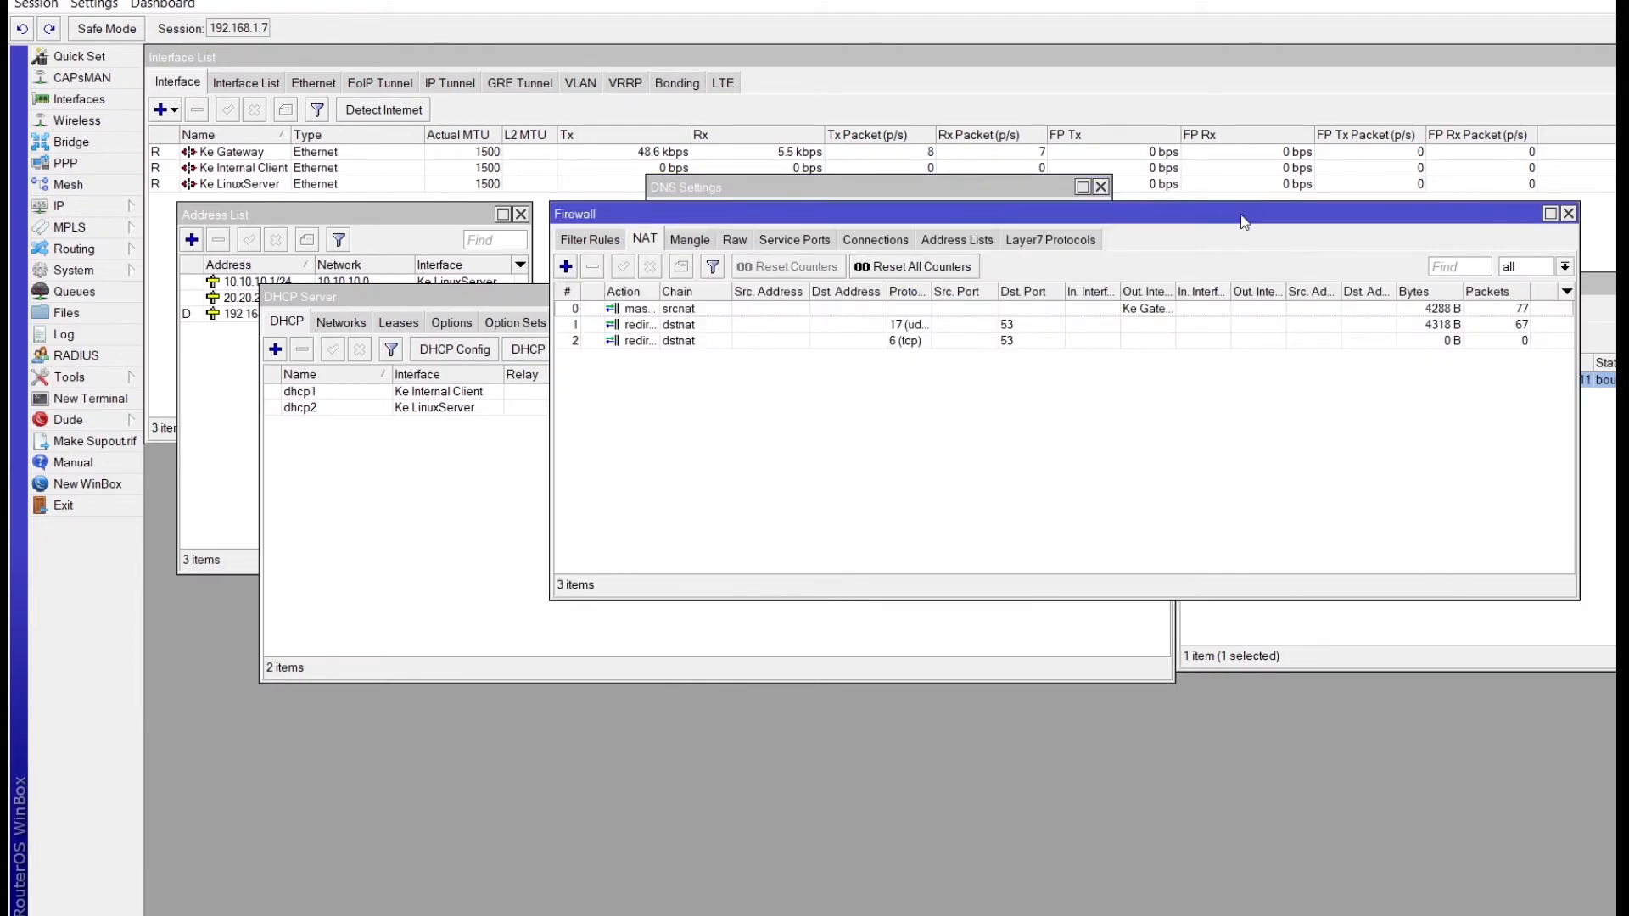
{"action": "double_click", "coordinate": [679, 325]}
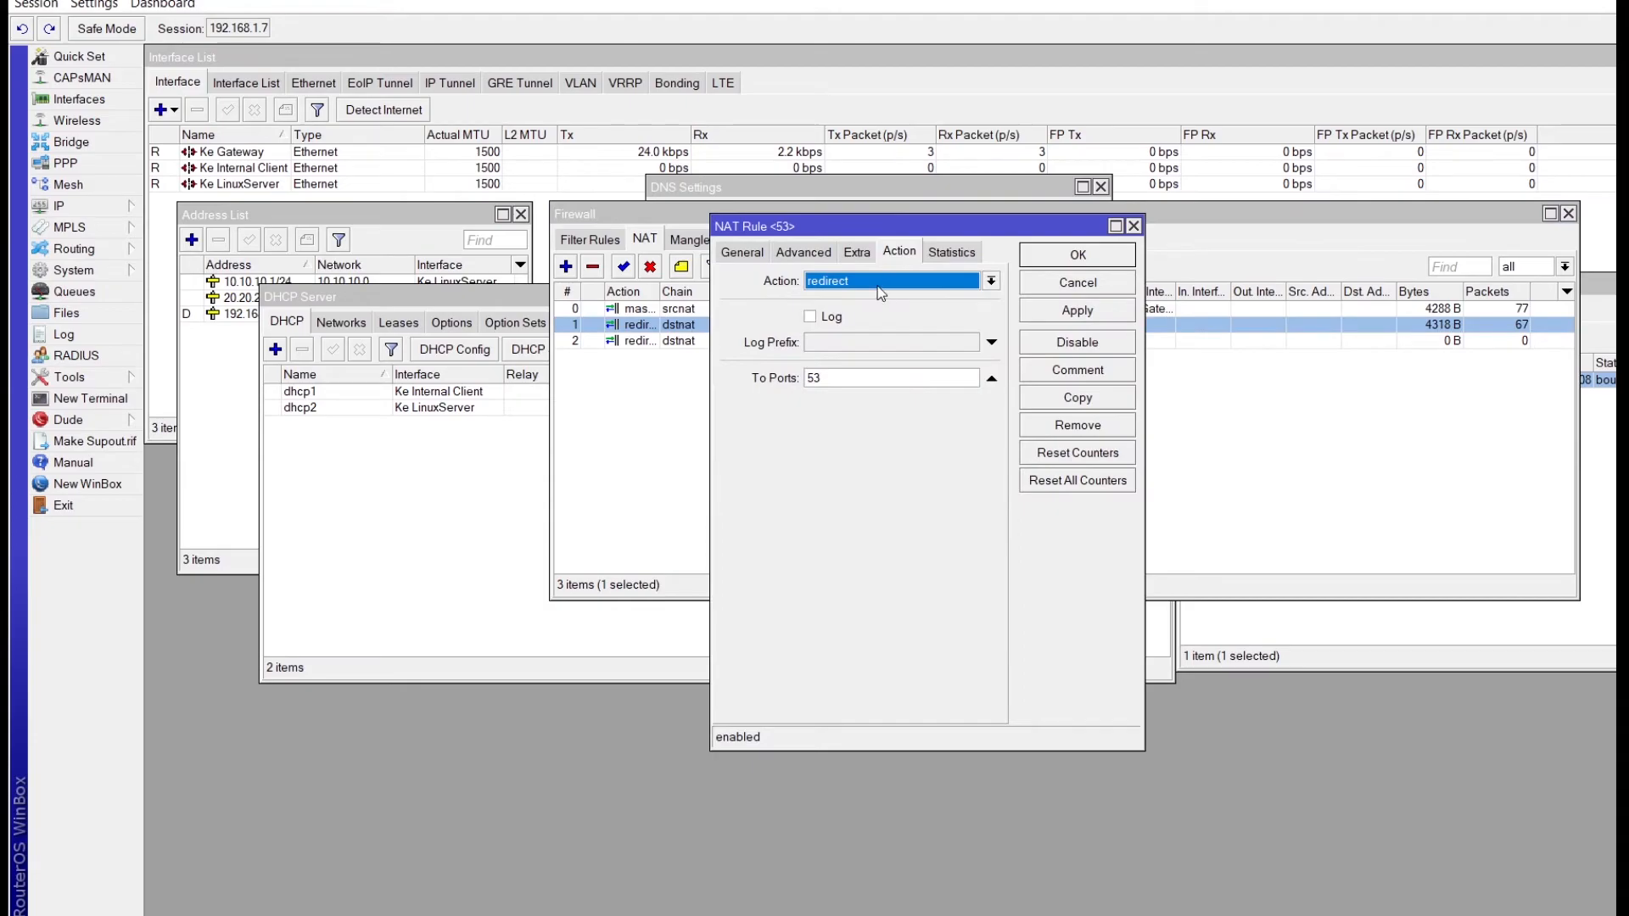
{"action": "left_click", "coordinate": [758, 255]}
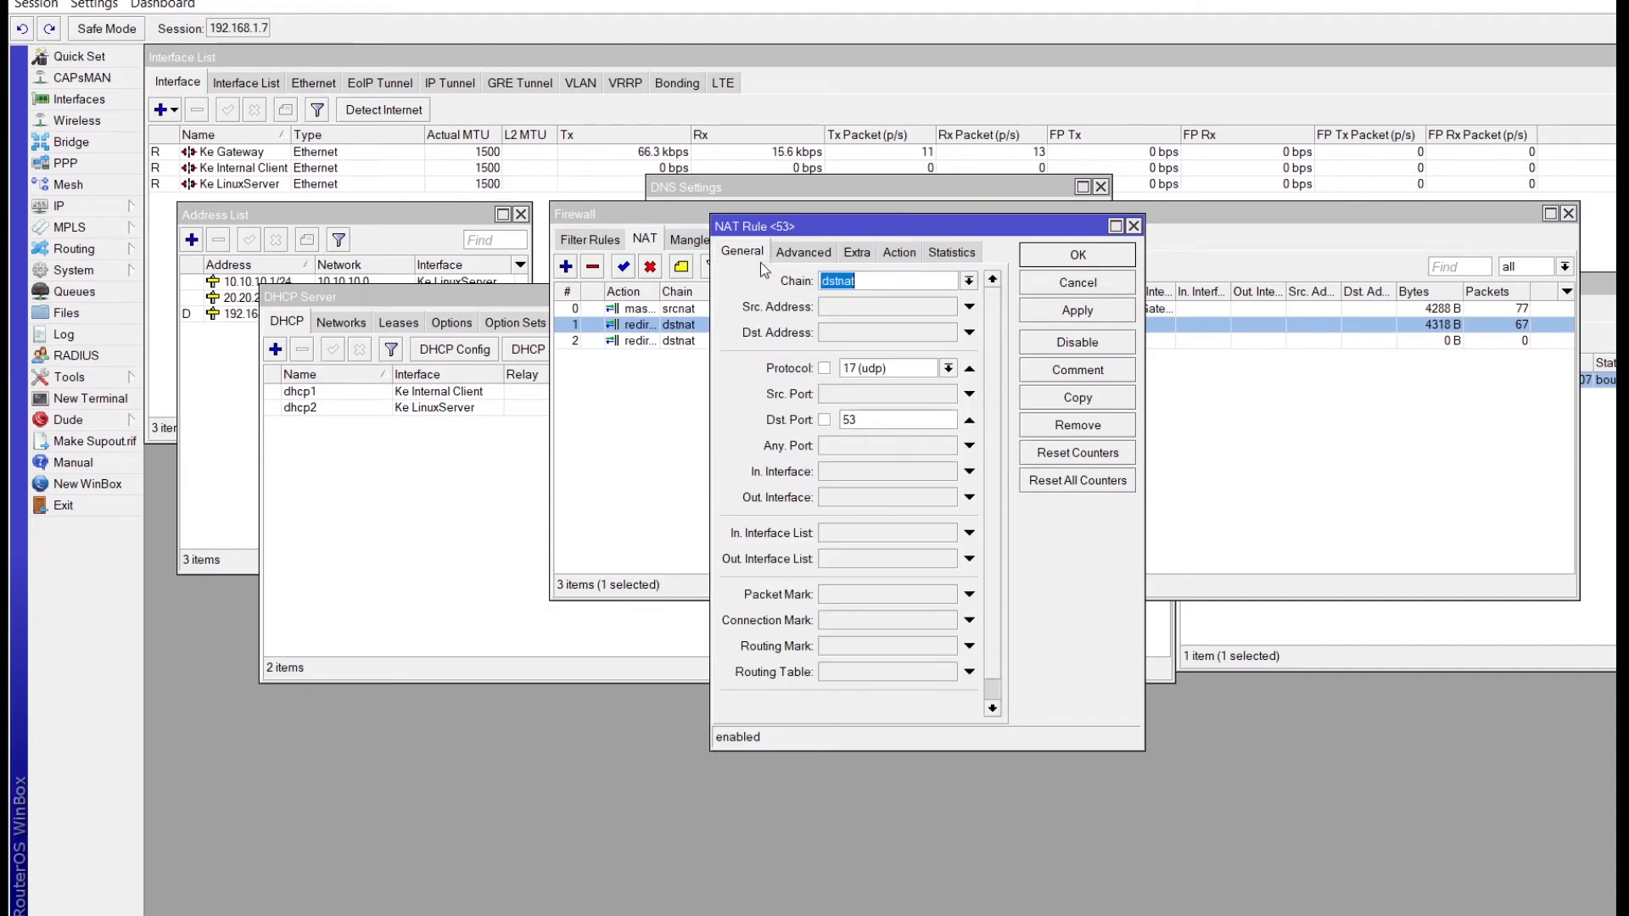
{"action": "left_click", "coordinate": [969, 281]}
{"action": "left_click", "coordinate": [968, 281]}
{"action": "left_click", "coordinate": [897, 253]}
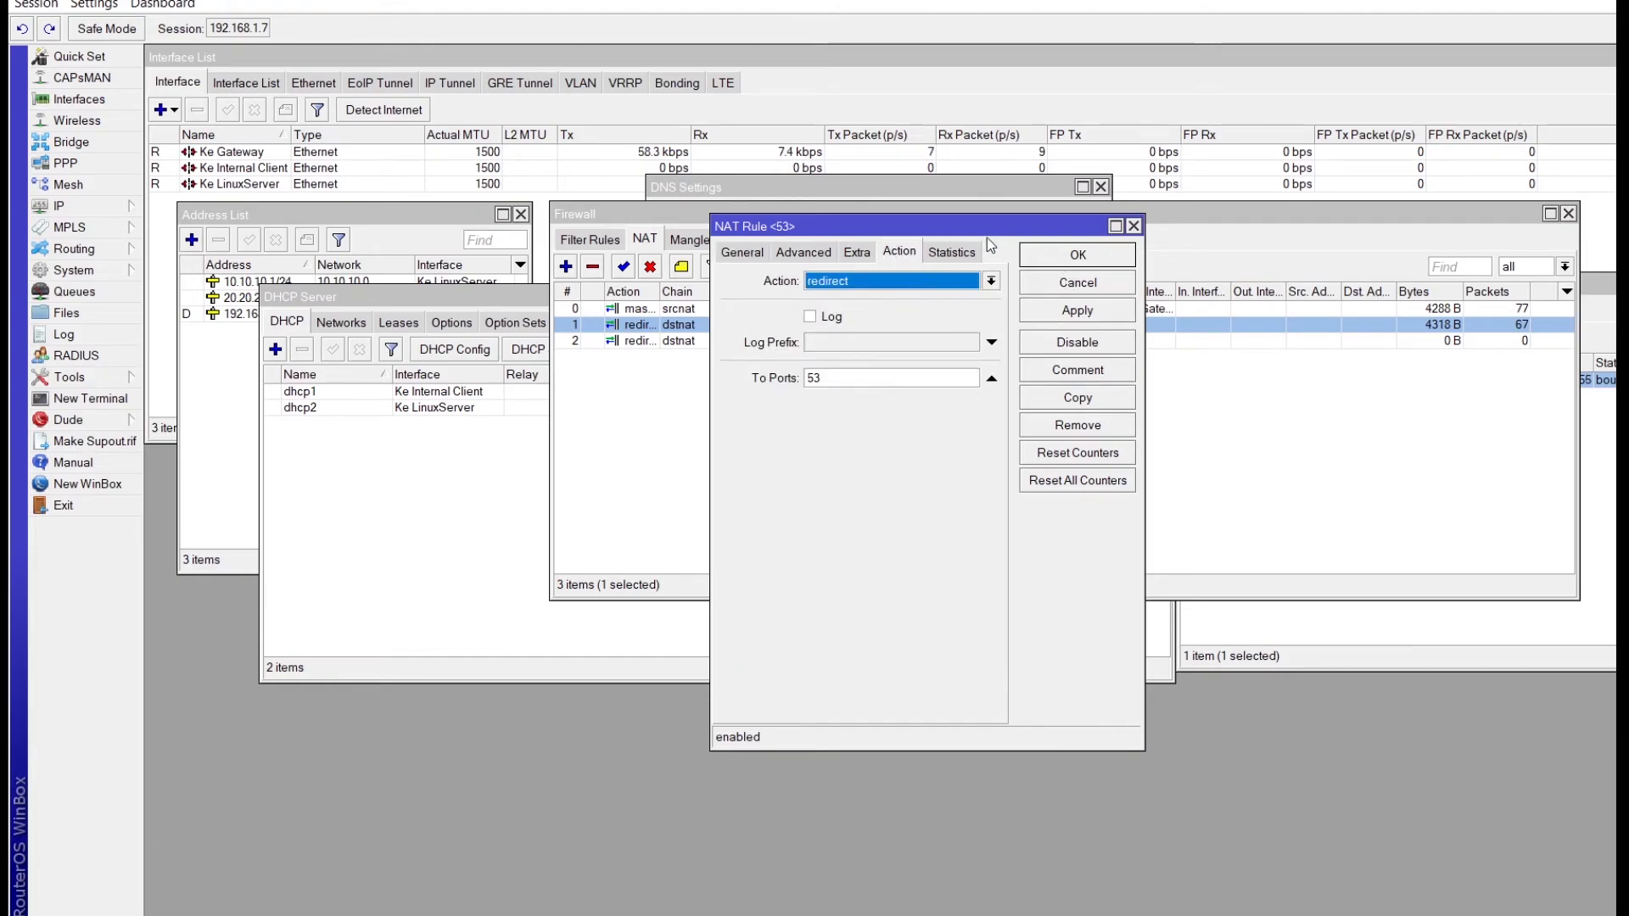
{"action": "left_click", "coordinate": [1094, 258]}
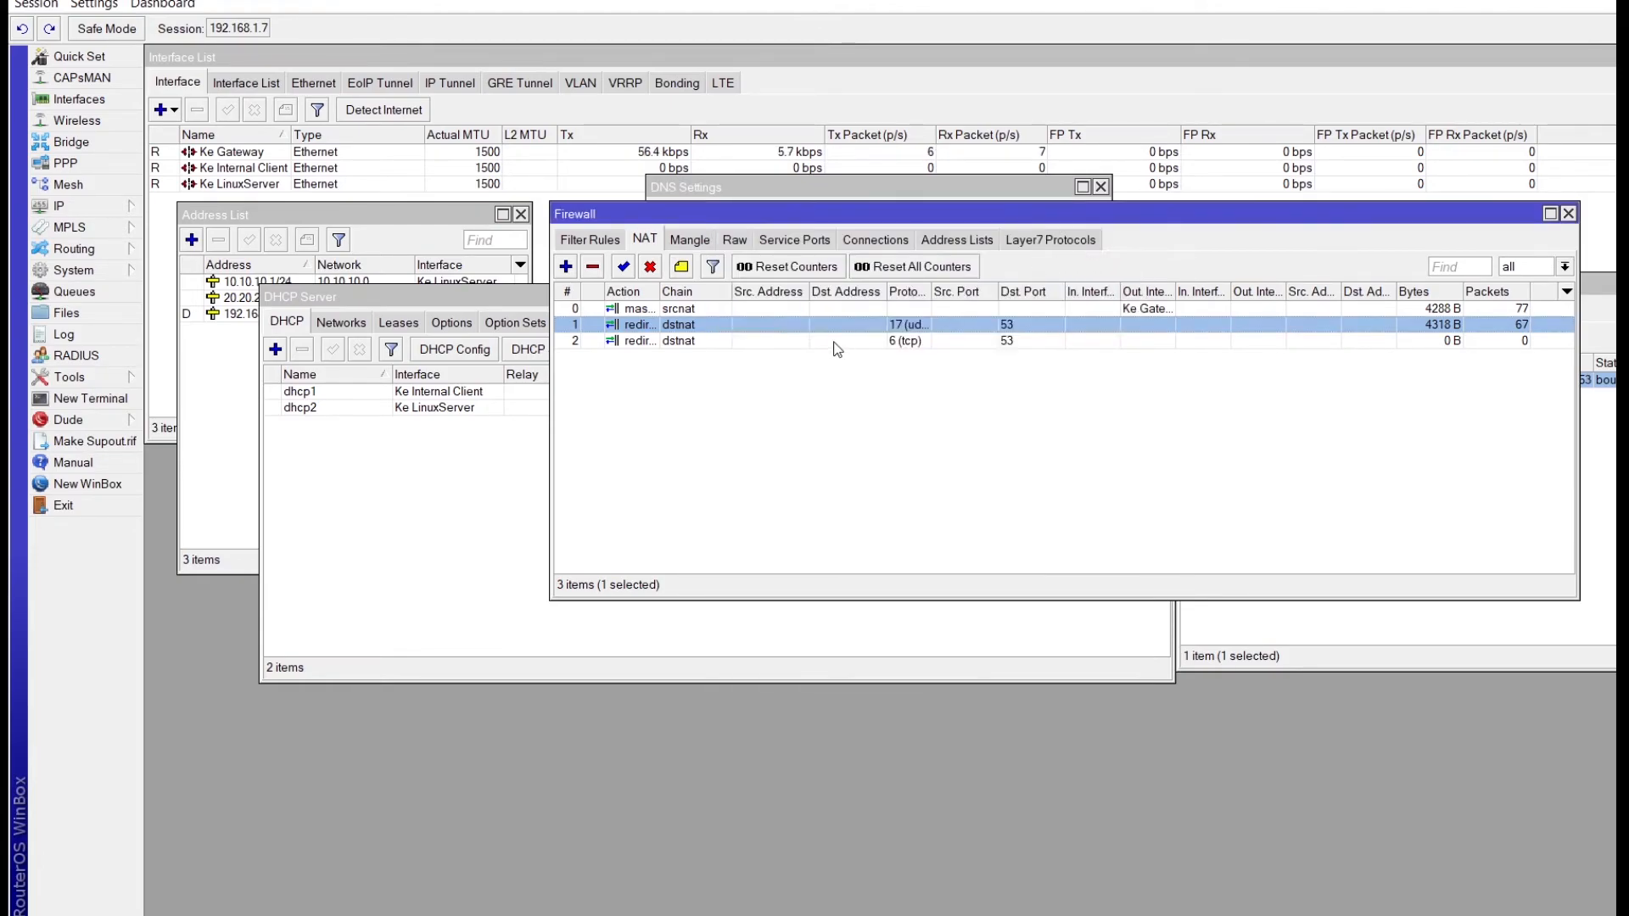
{"action": "double_click", "coordinate": [791, 340]}
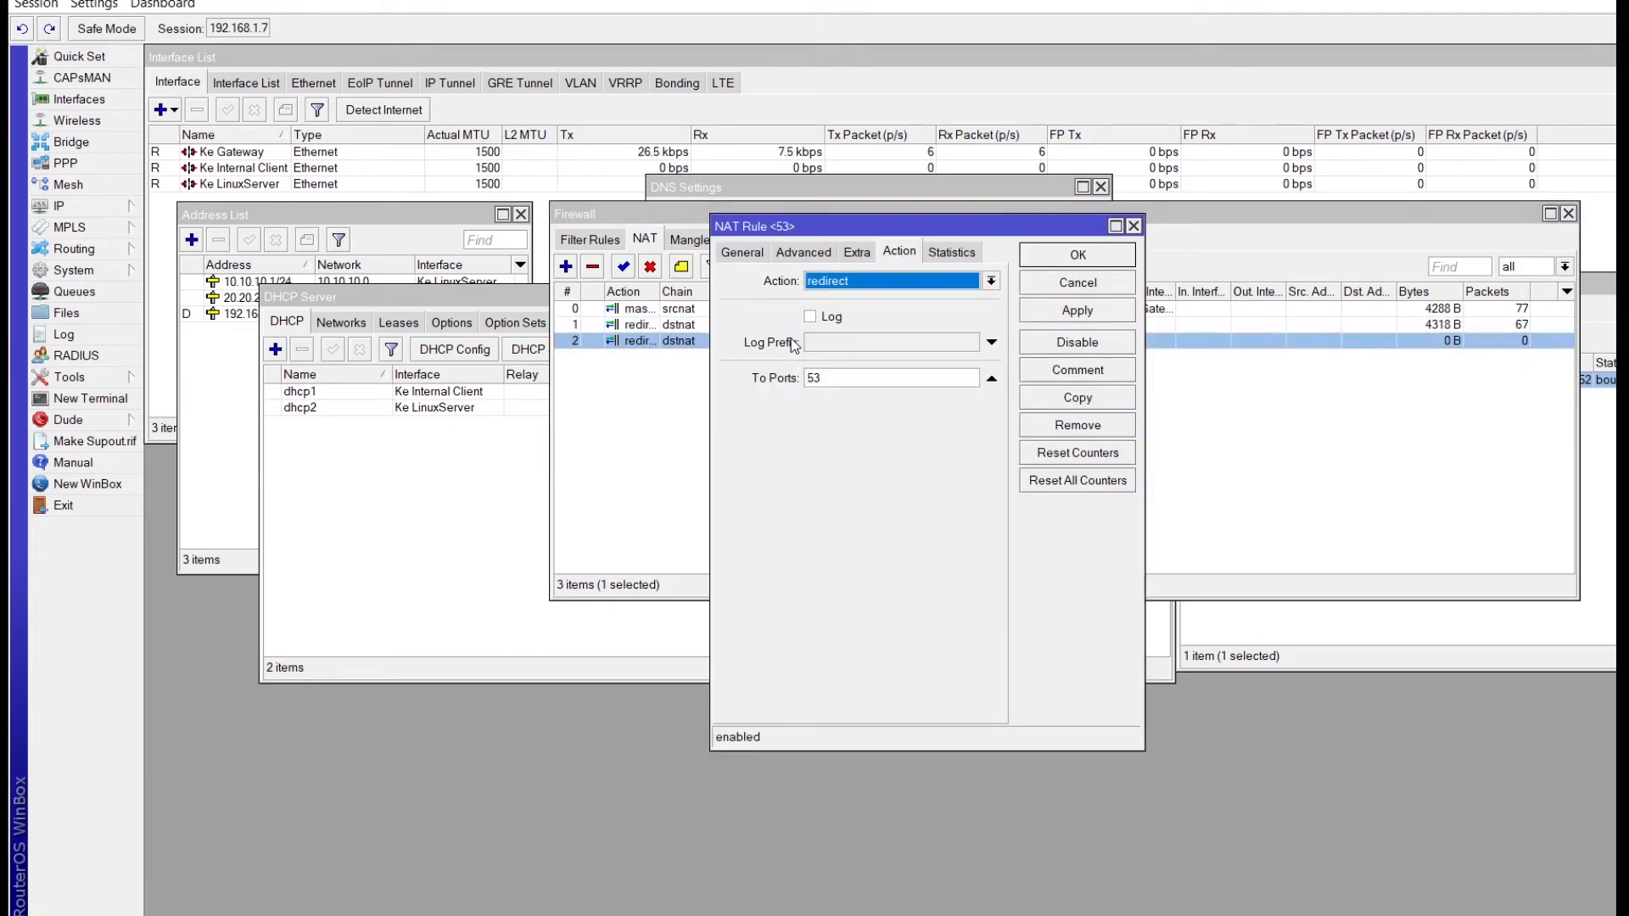
{"action": "left_click", "coordinate": [744, 252]}
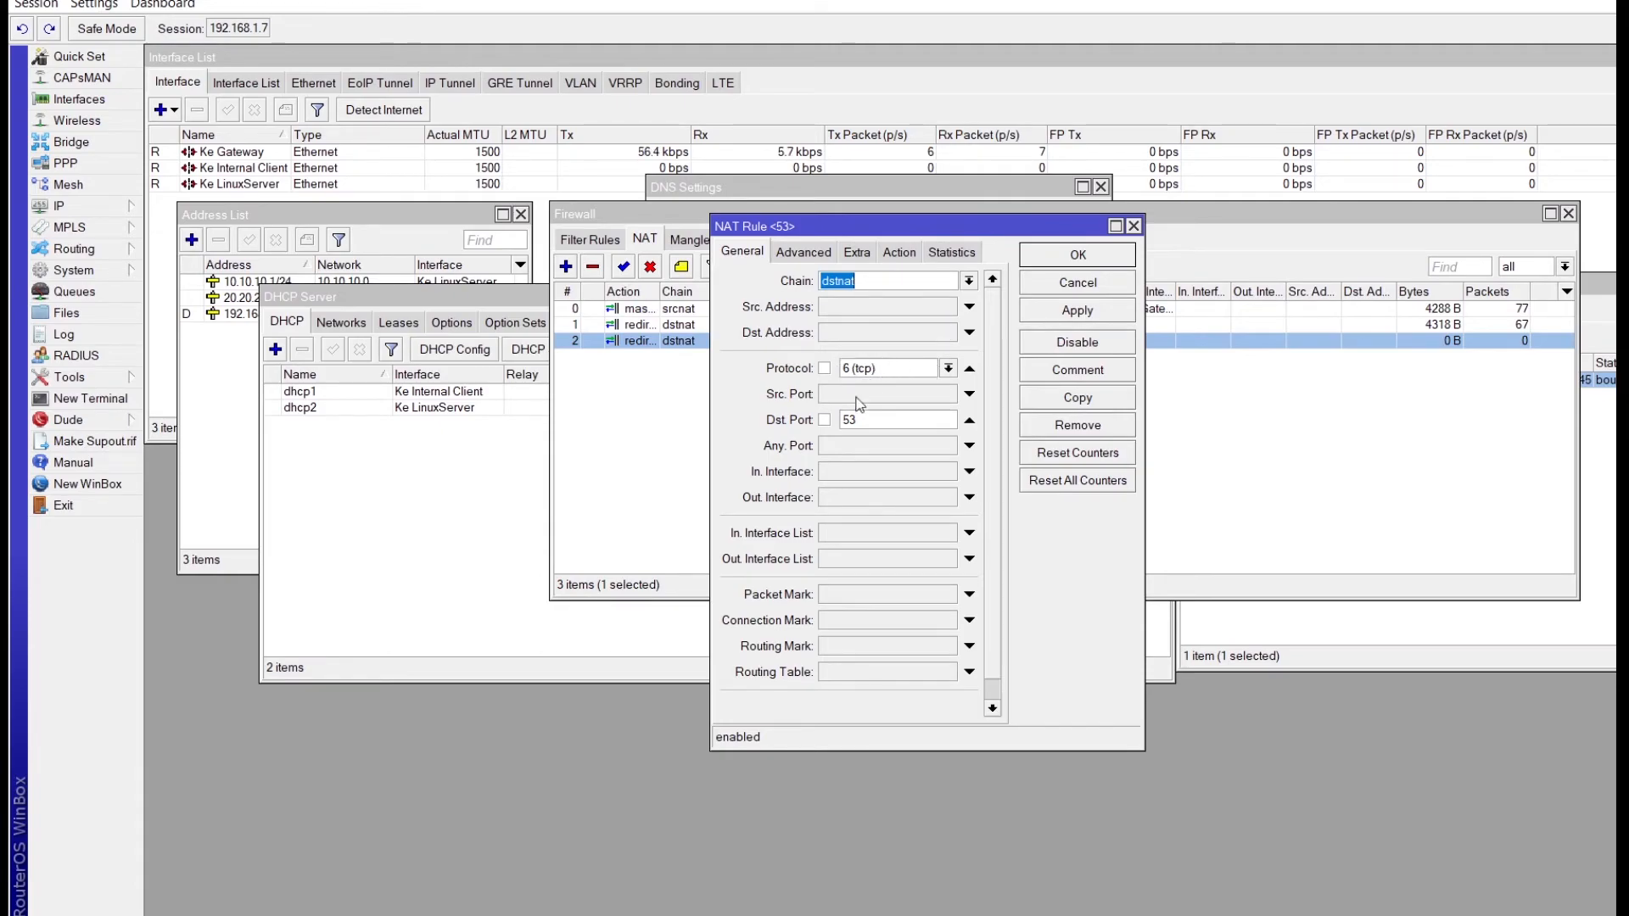
{"action": "left_click", "coordinate": [900, 252]}
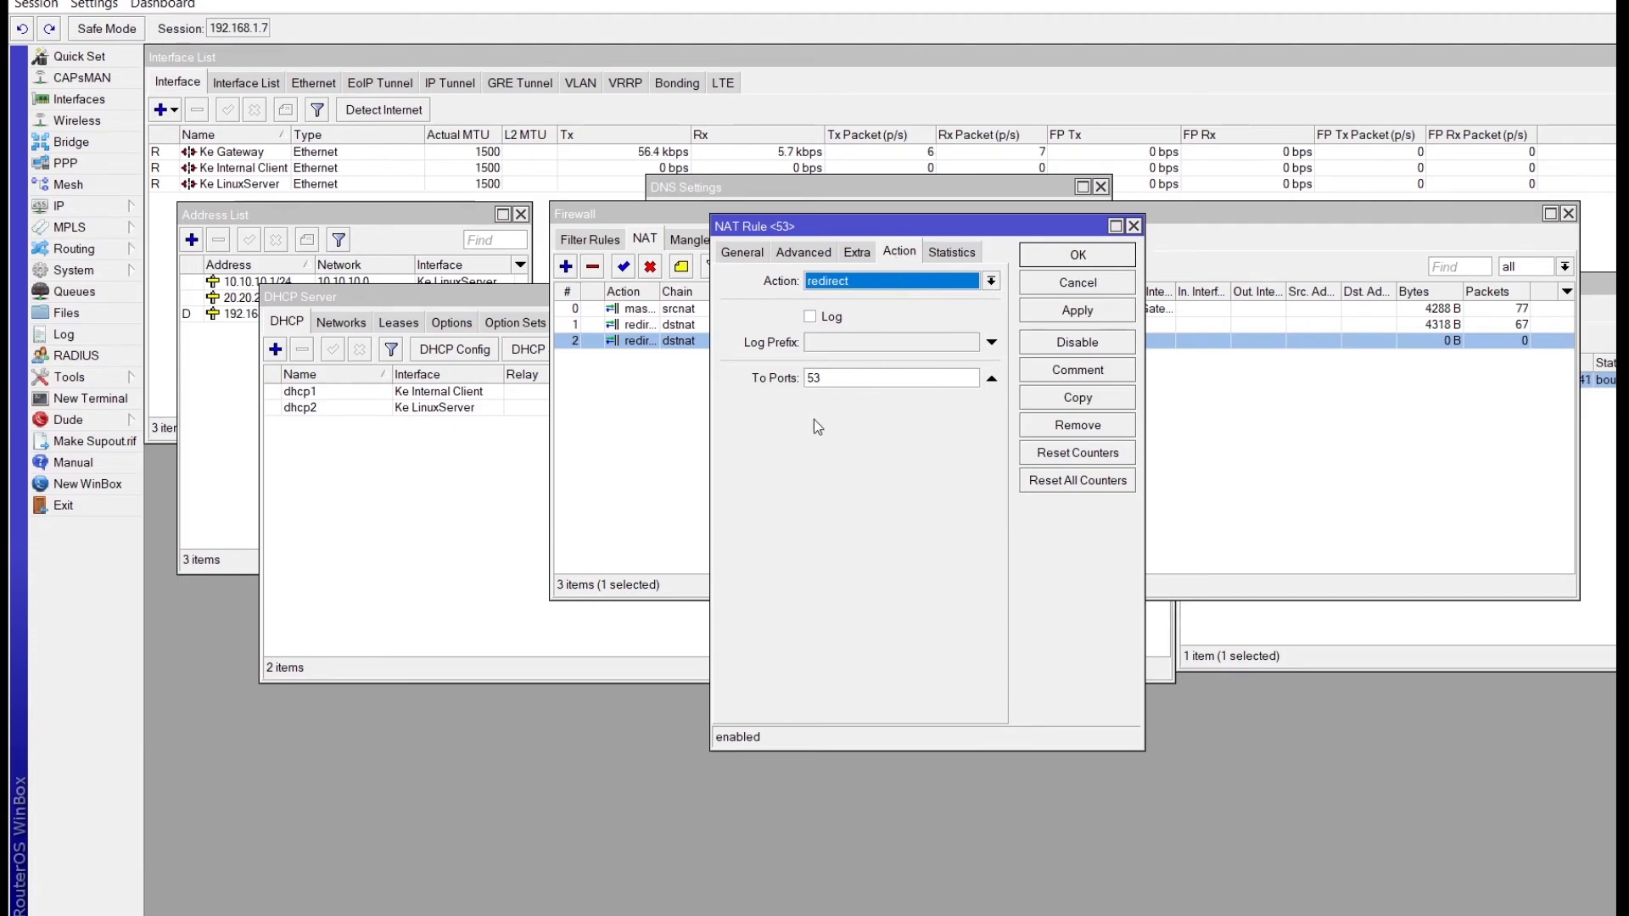
{"action": "double_click", "coordinate": [815, 378]}
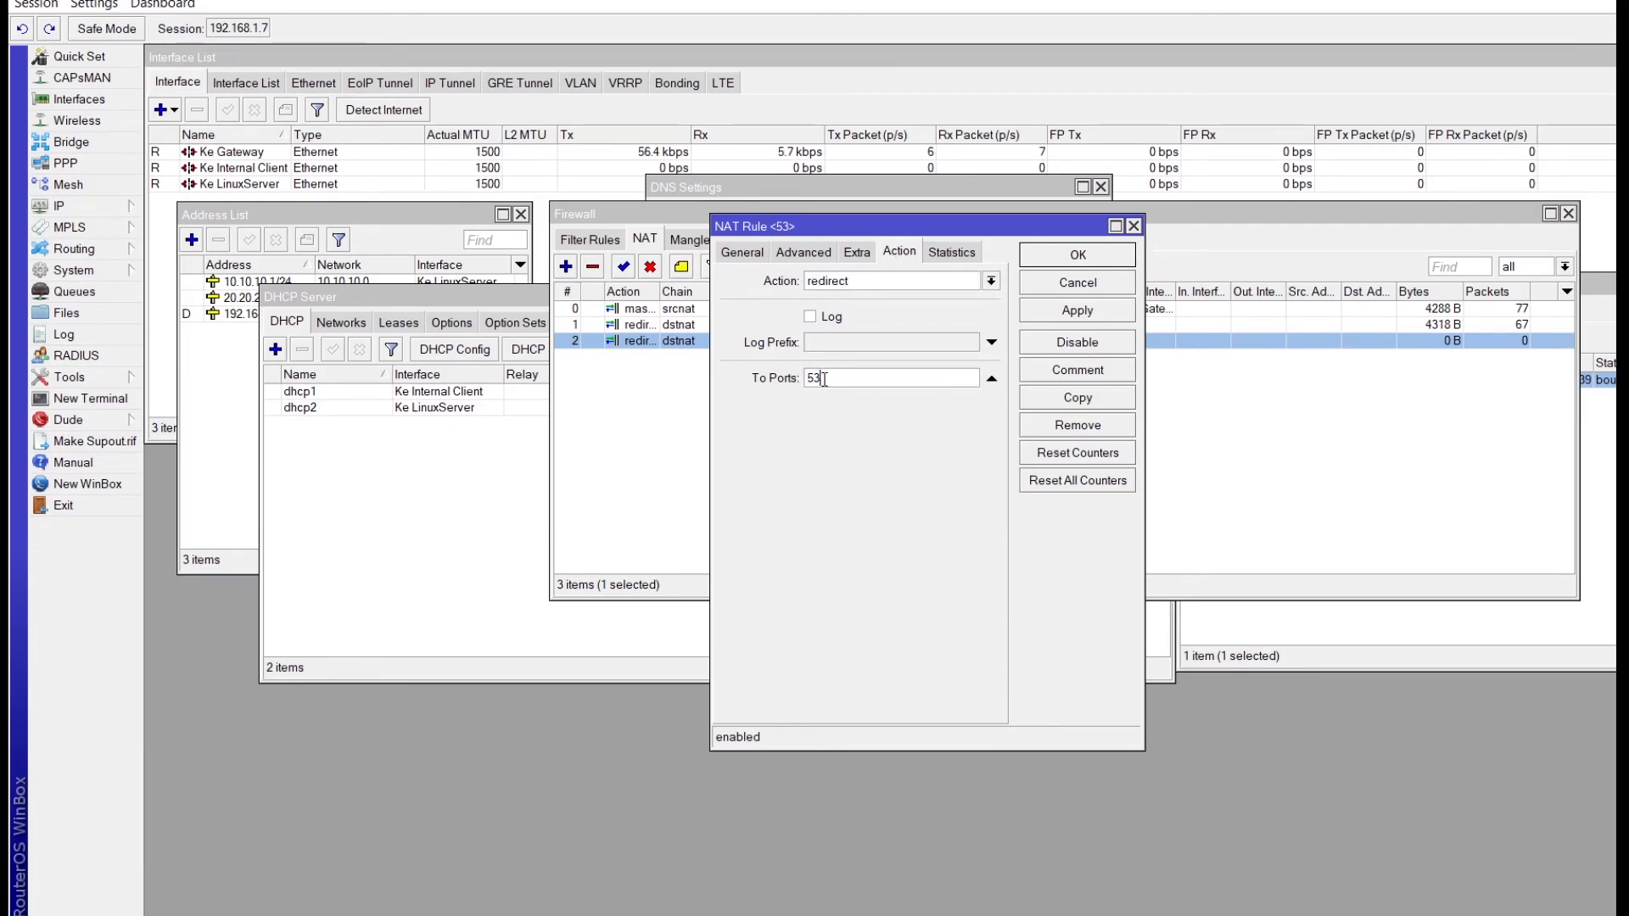
{"action": "left_click", "coordinate": [1134, 225]}
{"action": "double_click", "coordinate": [896, 324]}
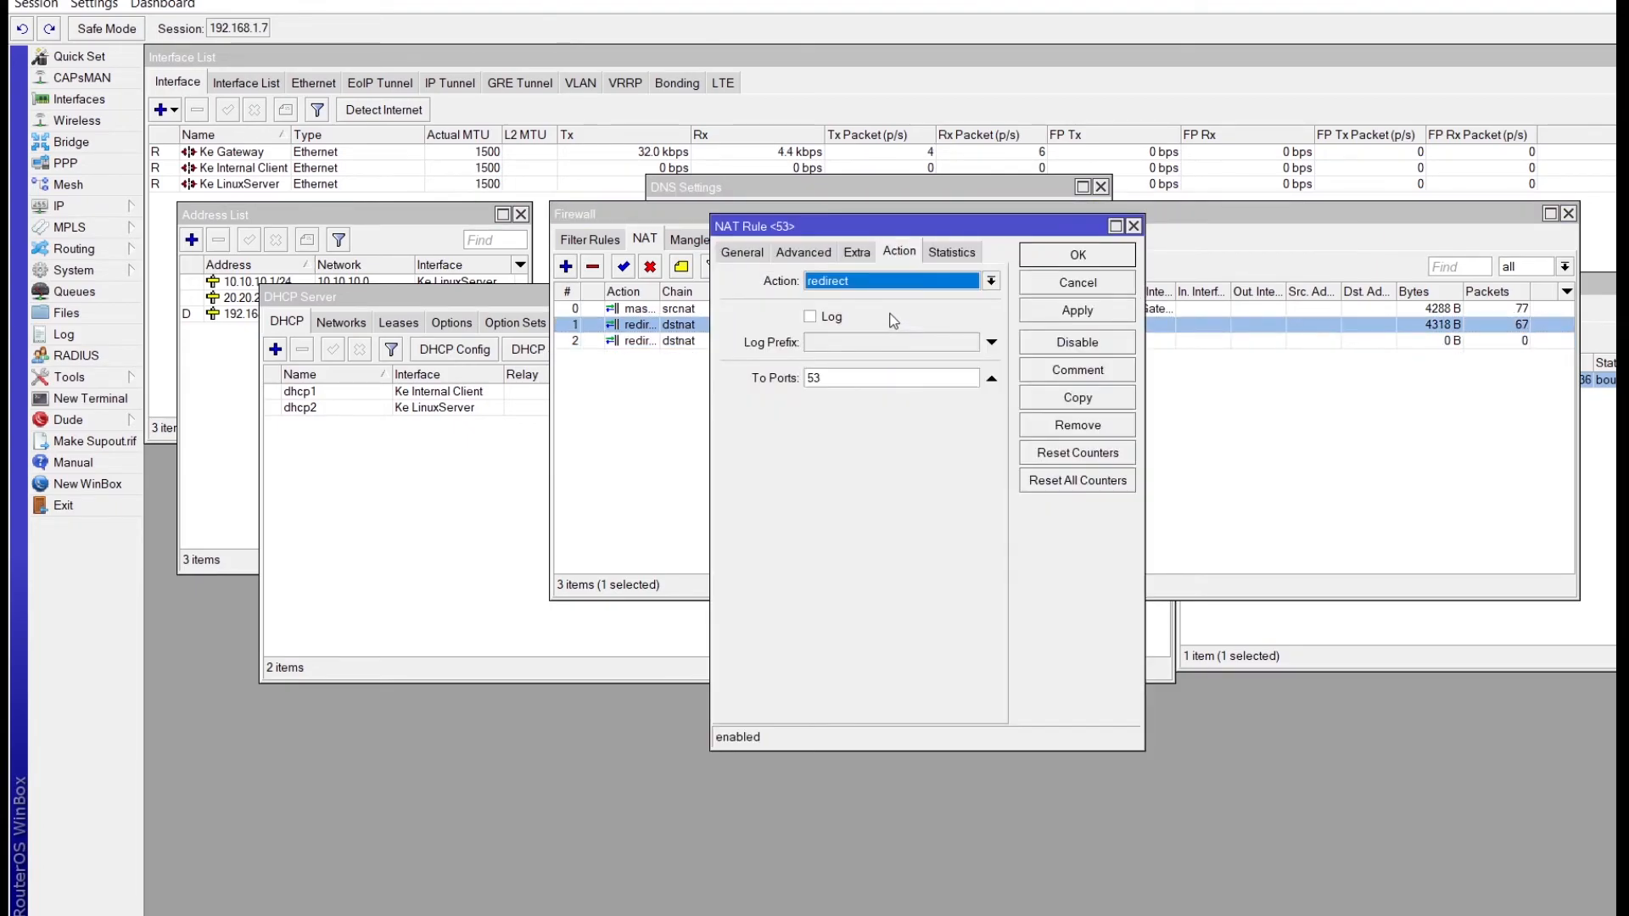
{"action": "left_click", "coordinate": [845, 379]}
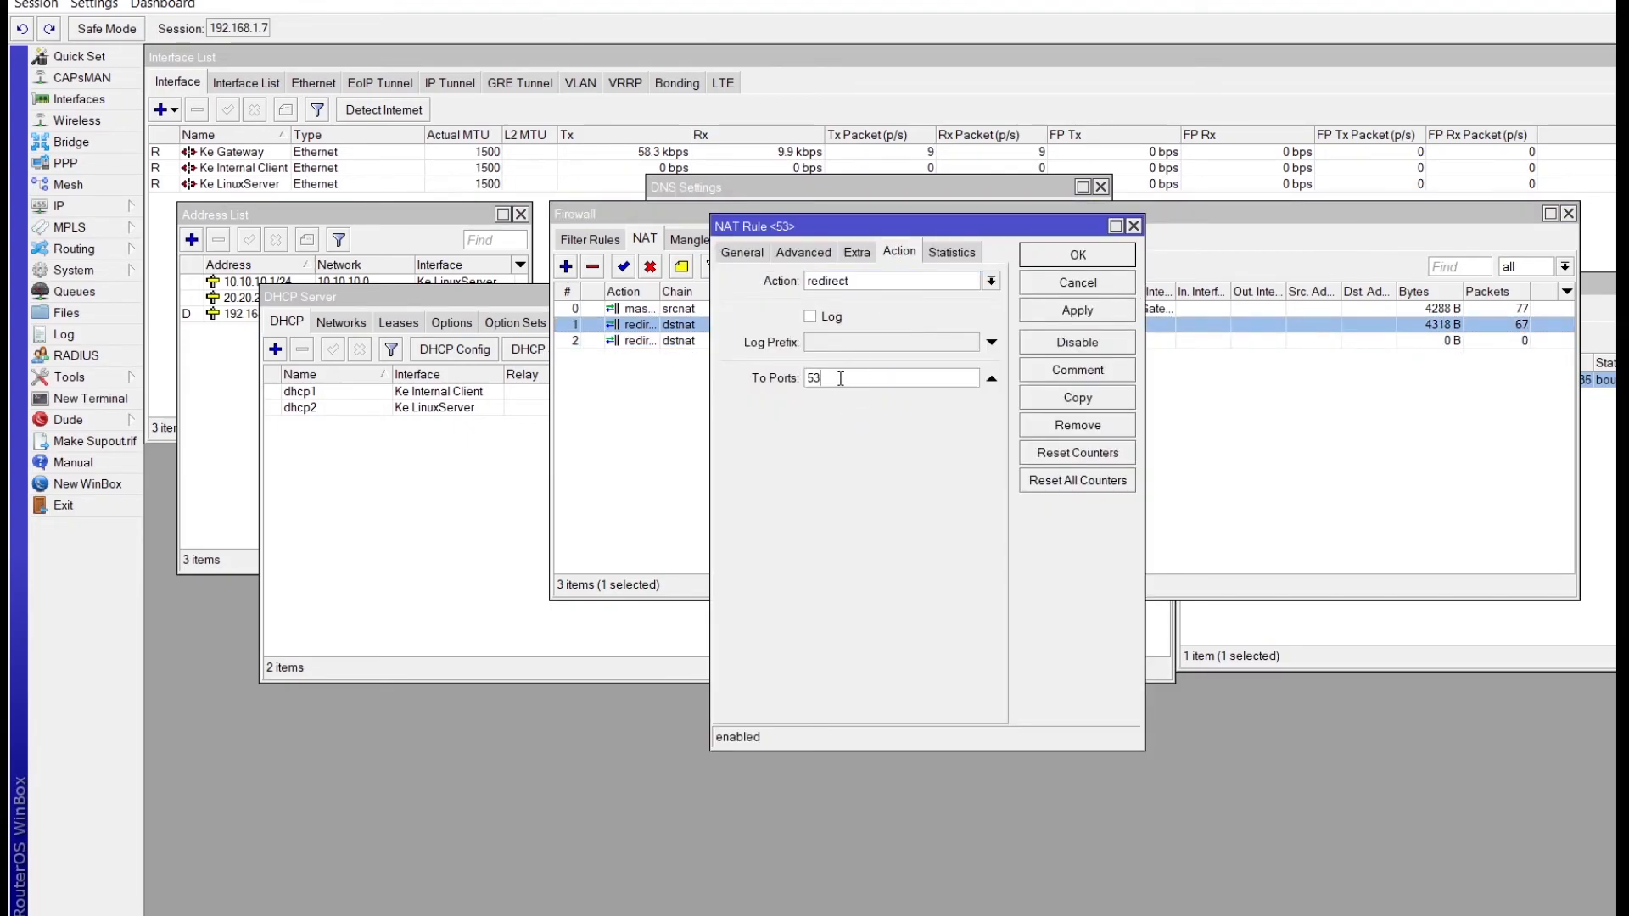
{"action": "left_click", "coordinate": [1075, 253]}
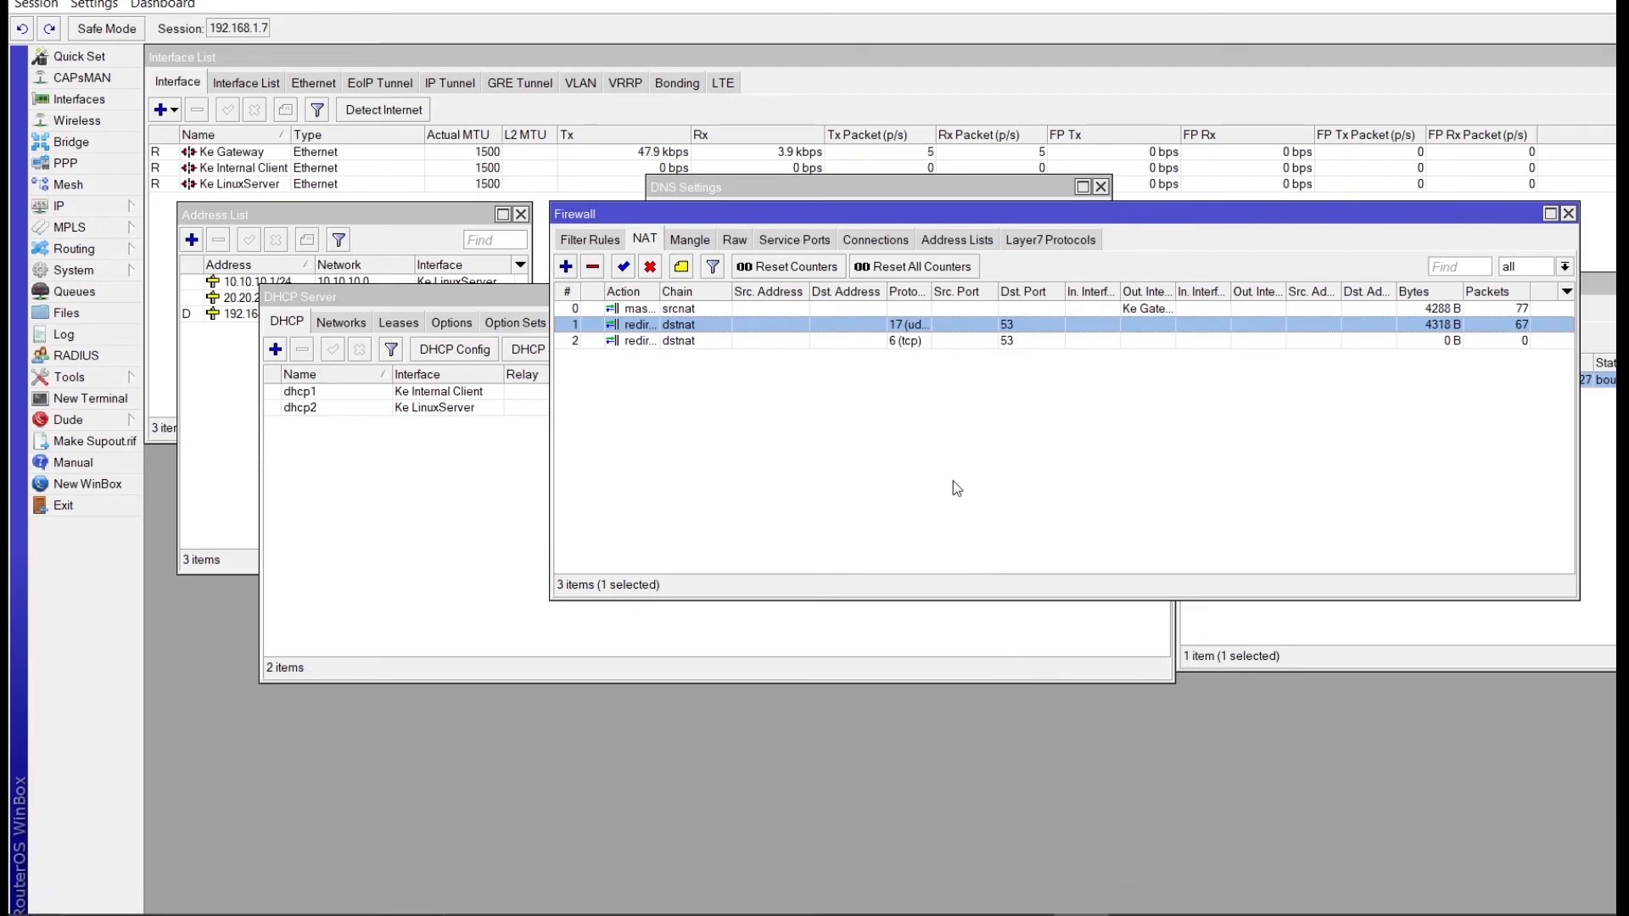
{"action": "mouse_move", "coordinate": [1007, 906]}
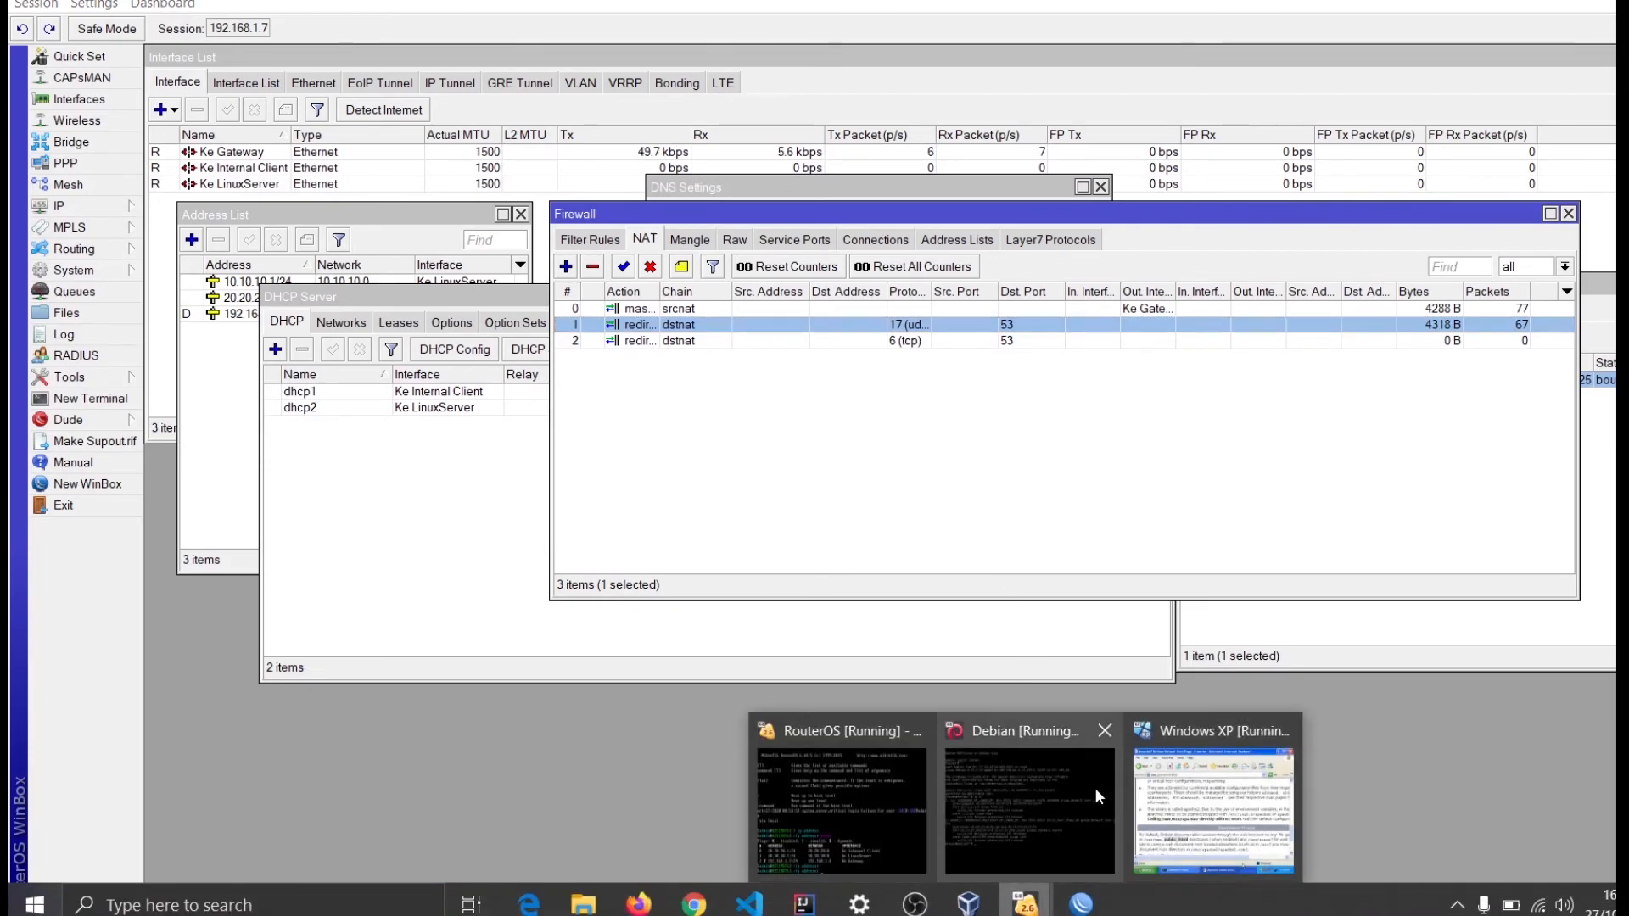
Step: In the XP guest's Internet Explorer, browse to steven.com and view the Apache2 default page
{"action": "left_click", "coordinate": [1213, 806]}
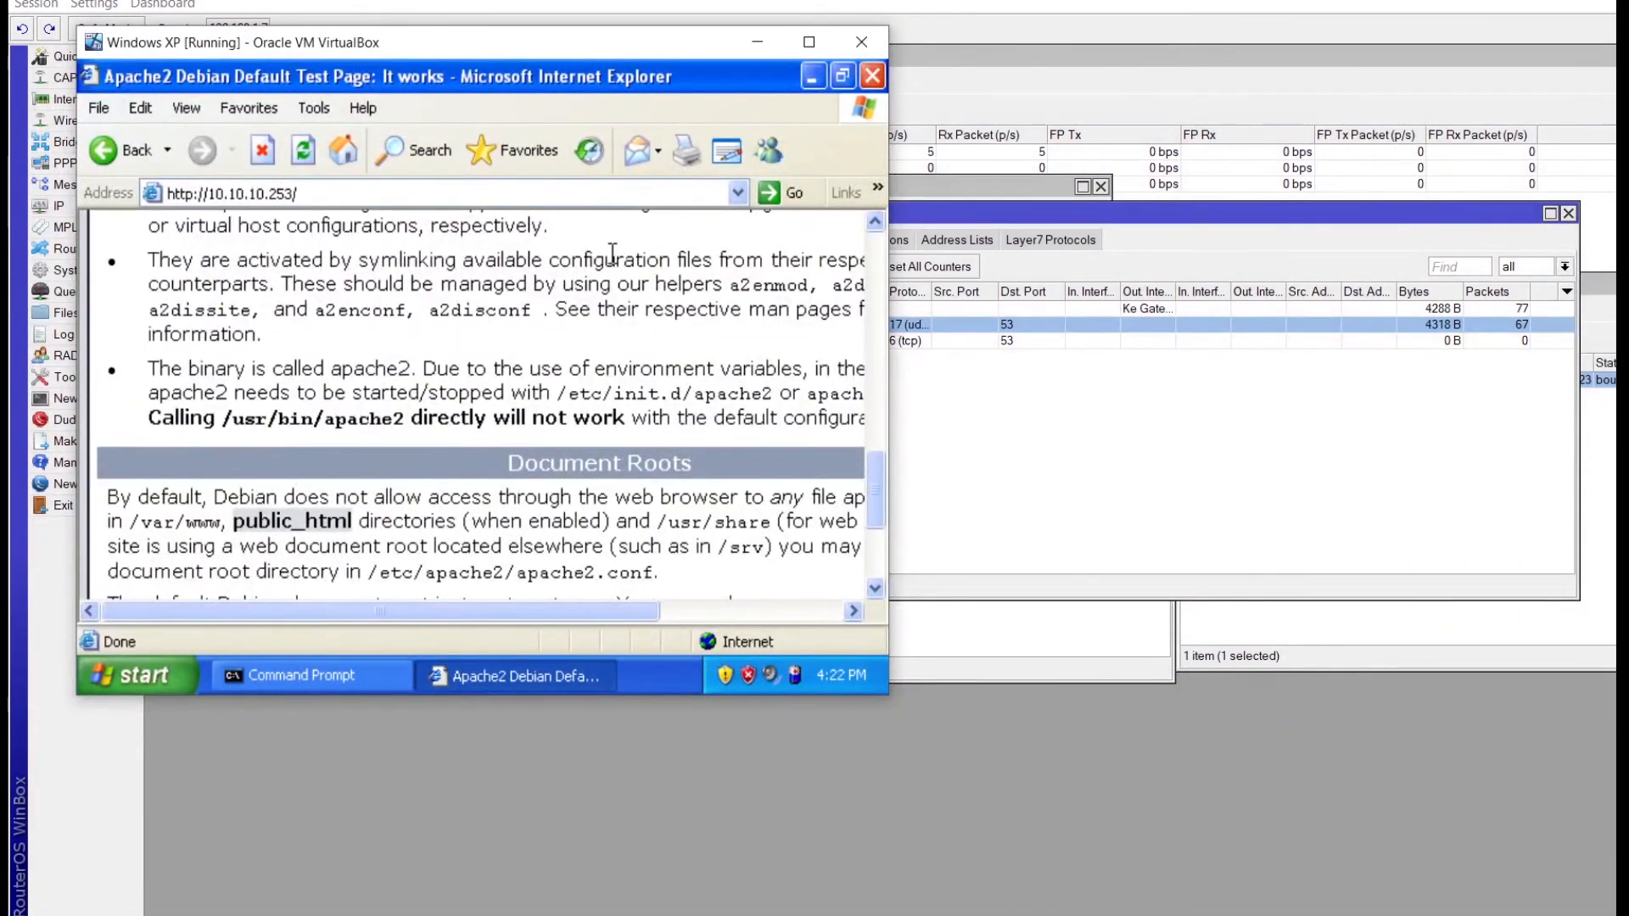
{"action": "left_click", "coordinate": [595, 192]}
{"action": "type", "text": "ste"}
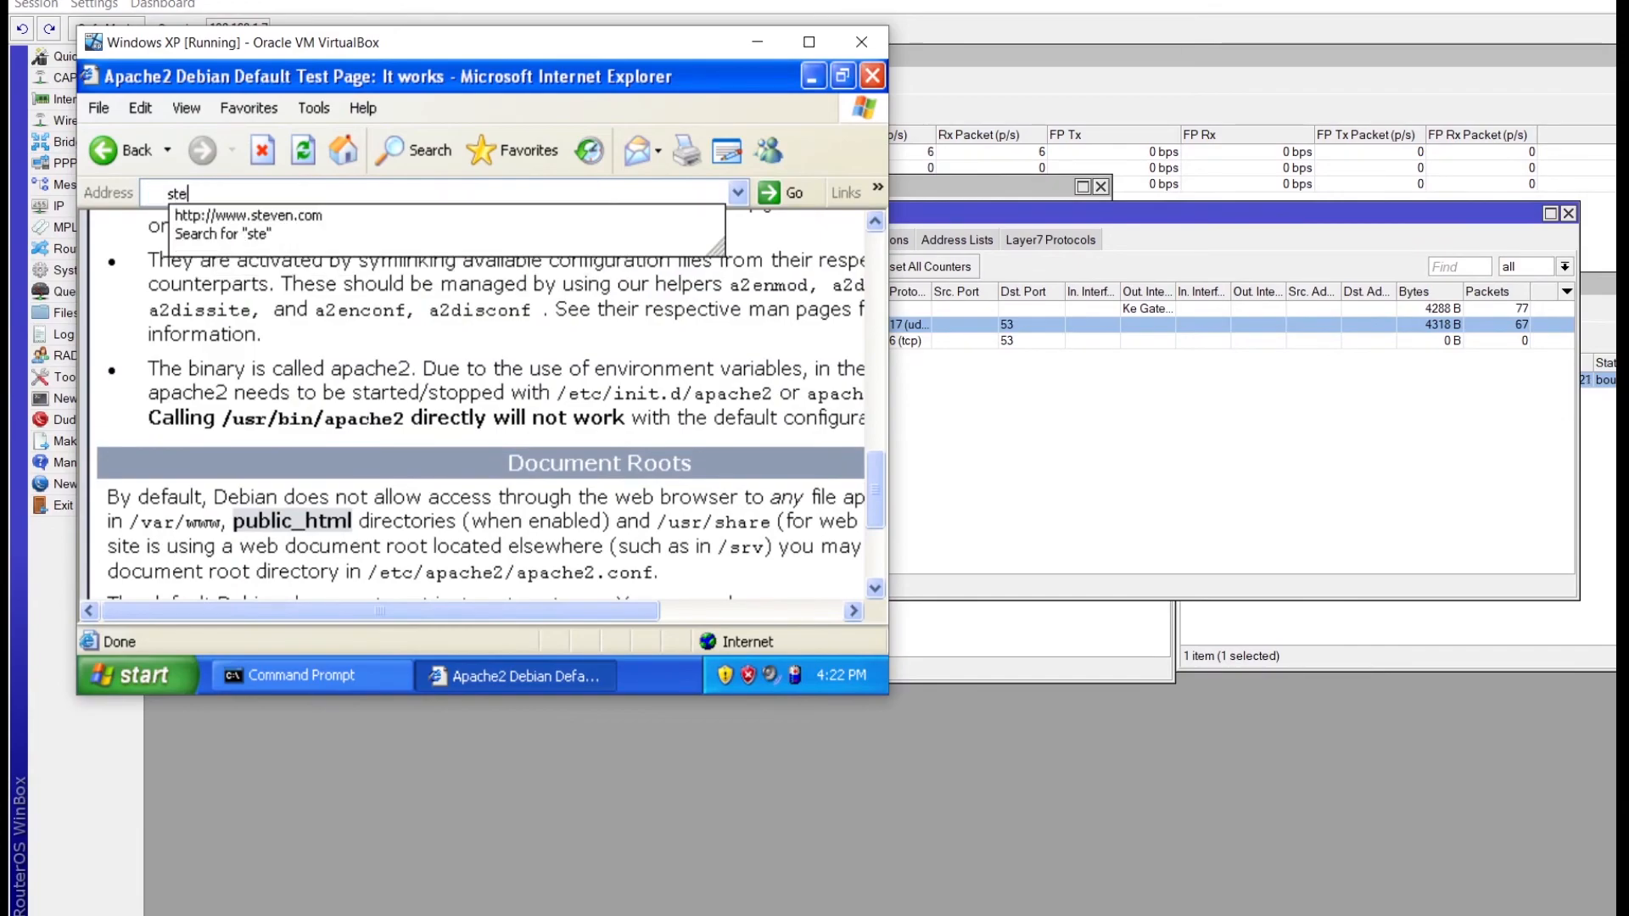
{"action": "type", "text": "ven.com"}
{"action": "key", "text": "Return"}
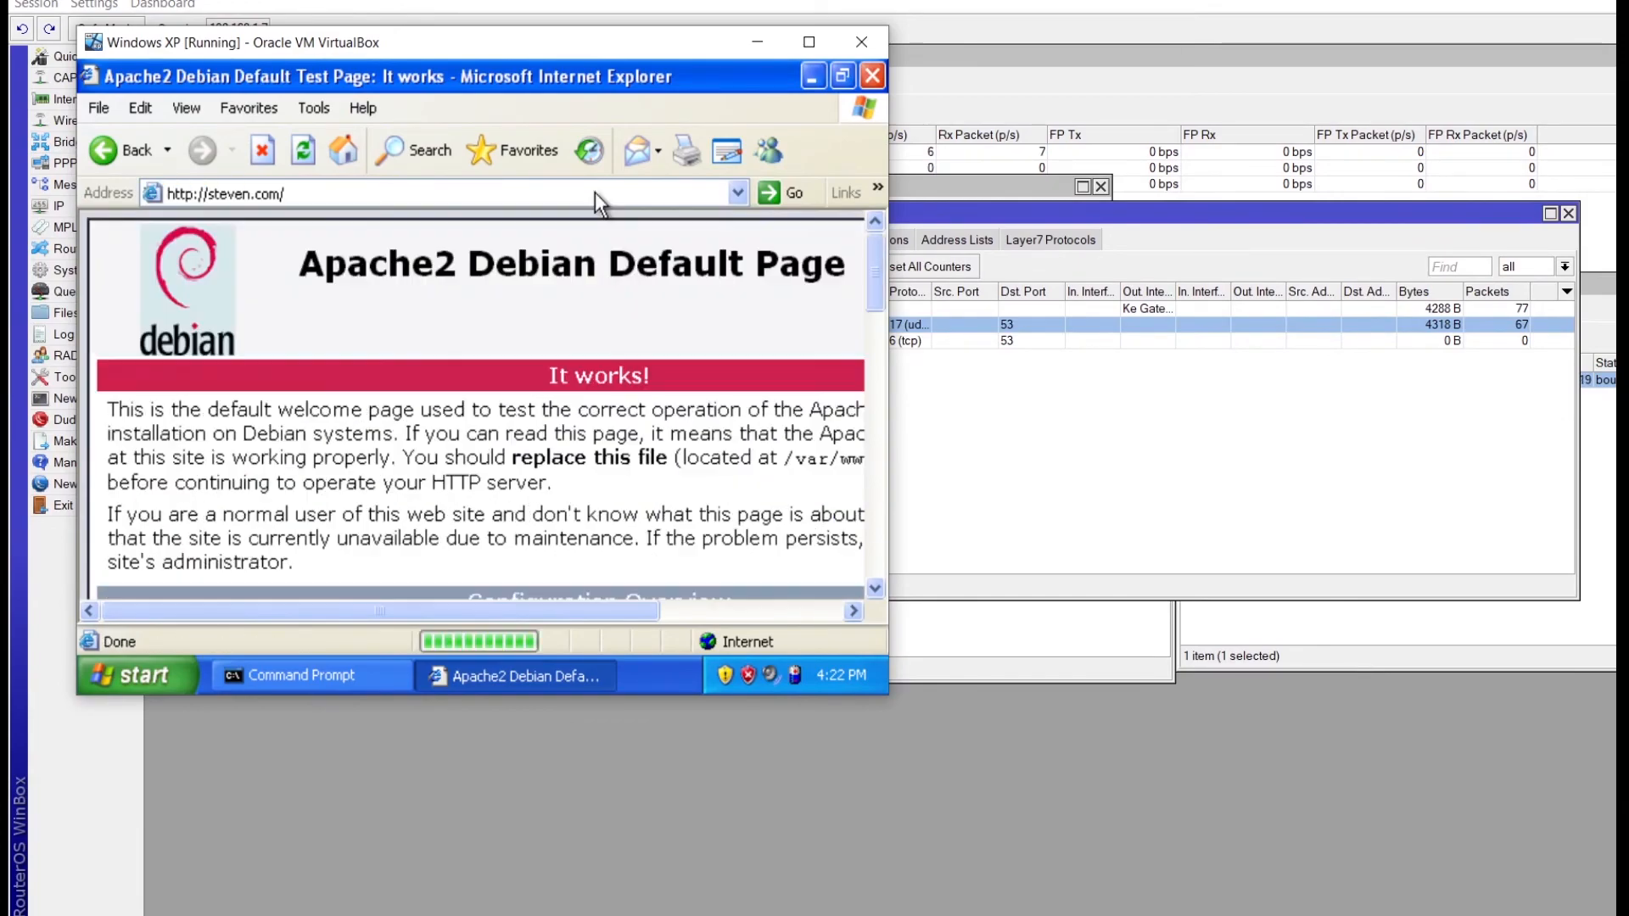
{"action": "scroll", "coordinate": [672, 448], "scroll_direction": "down", "scroll_amount": 15}
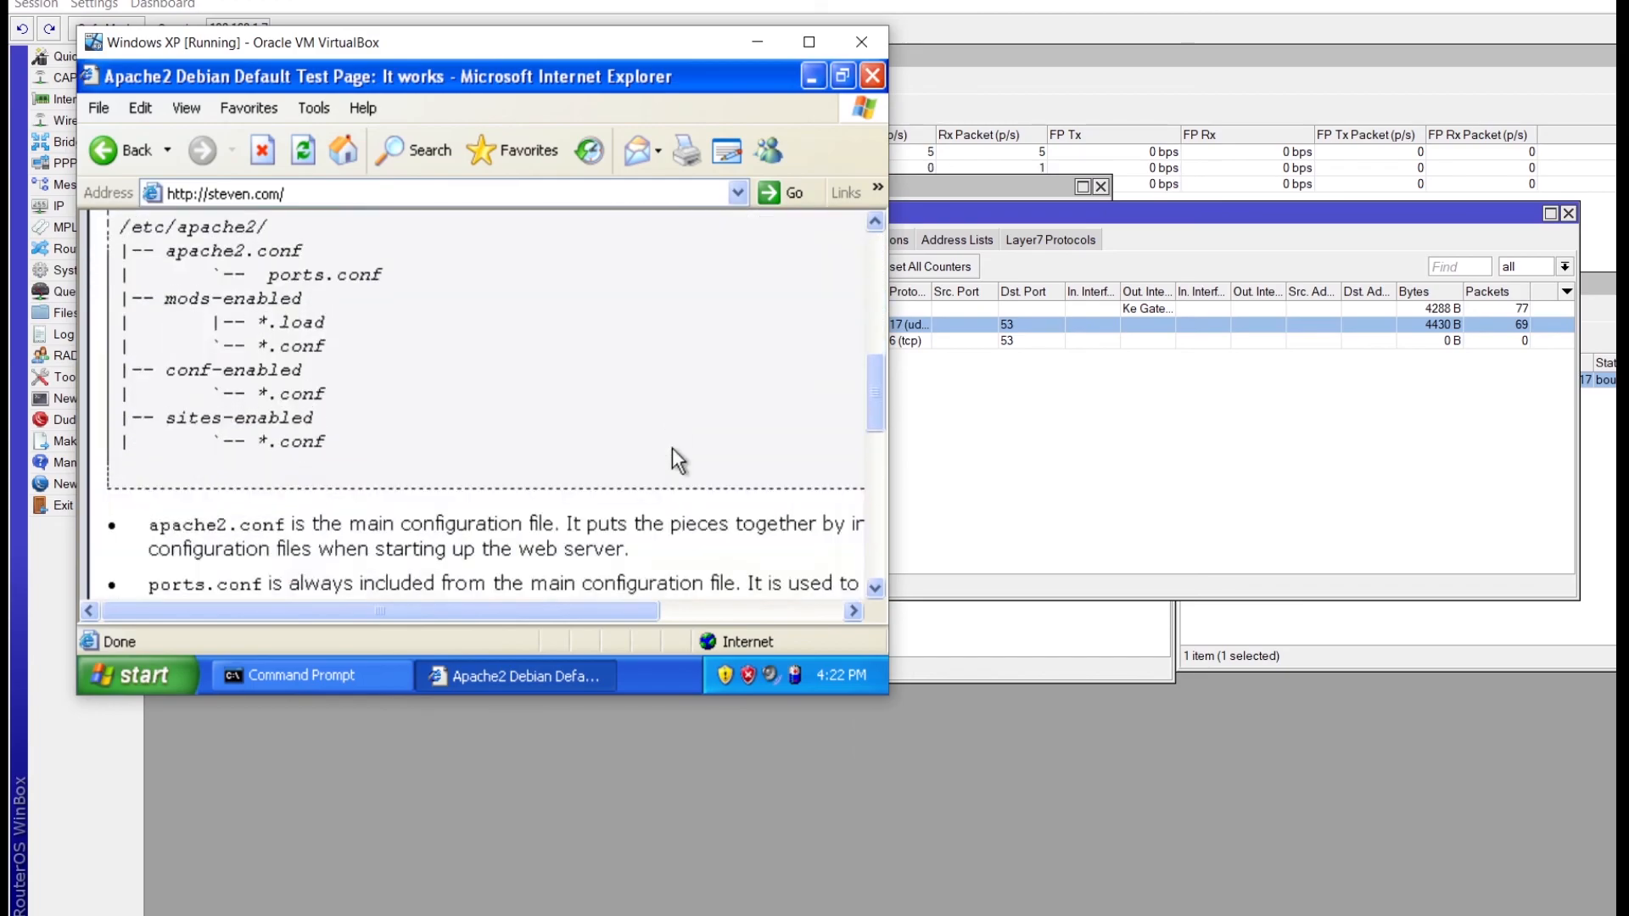
{"action": "scroll", "coordinate": [672, 448], "scroll_direction": "up", "scroll_amount": 10}
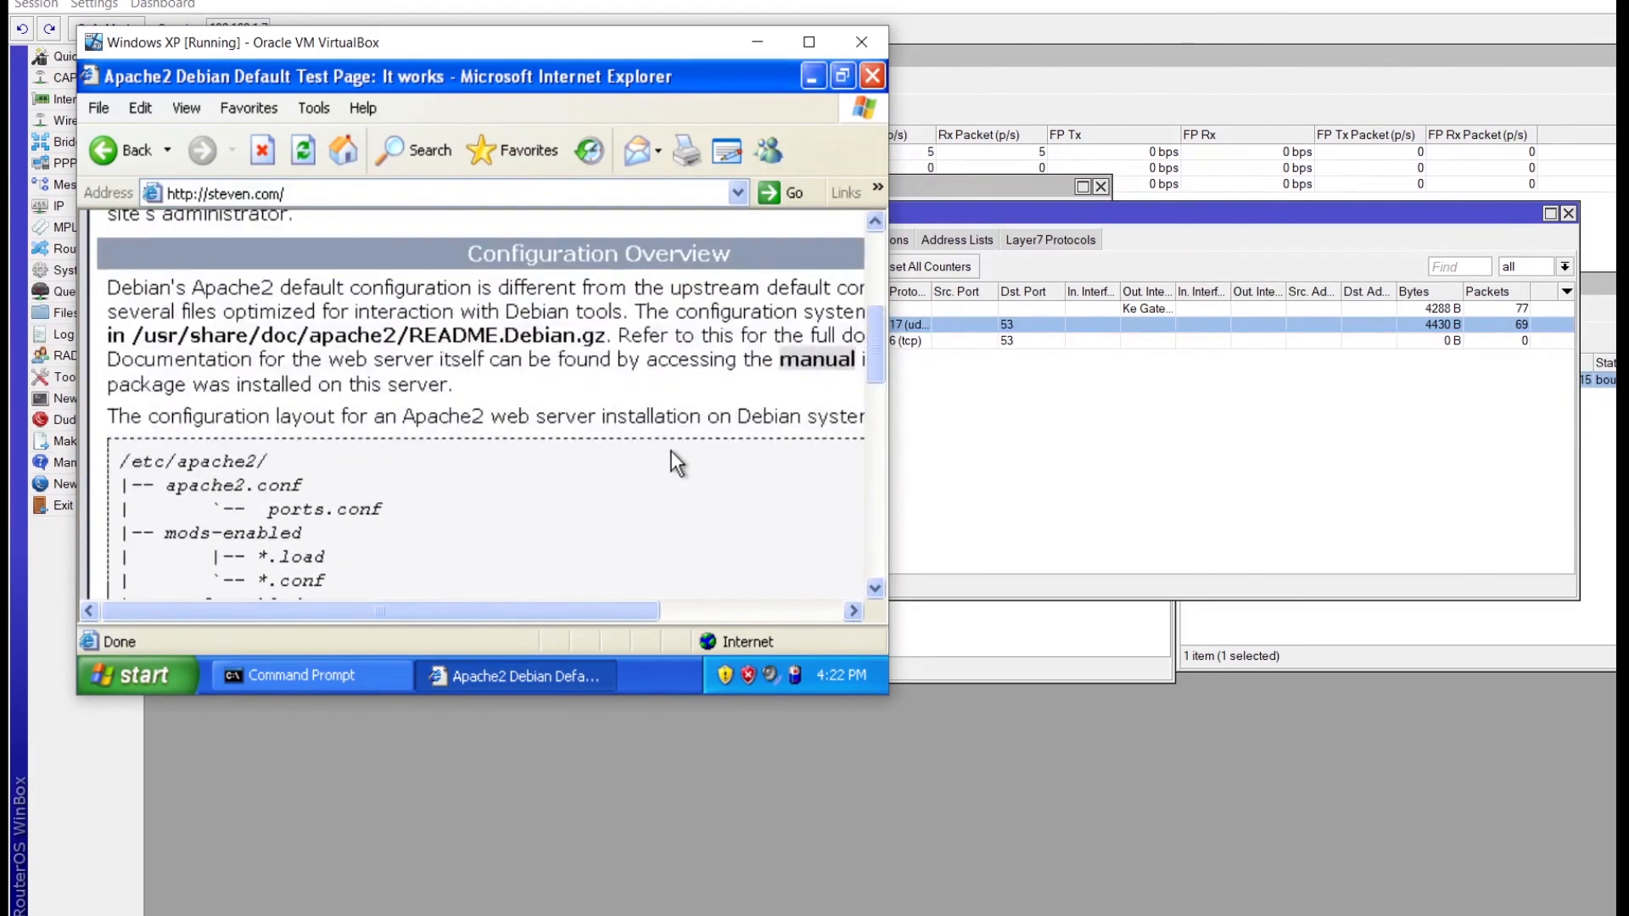
Step: In the XP Command Prompt, try interactive nslookup, then resolve steven.com to 10.10.10.253
{"action": "left_click", "coordinate": [329, 676]}
{"action": "left_click", "coordinate": [326, 674]}
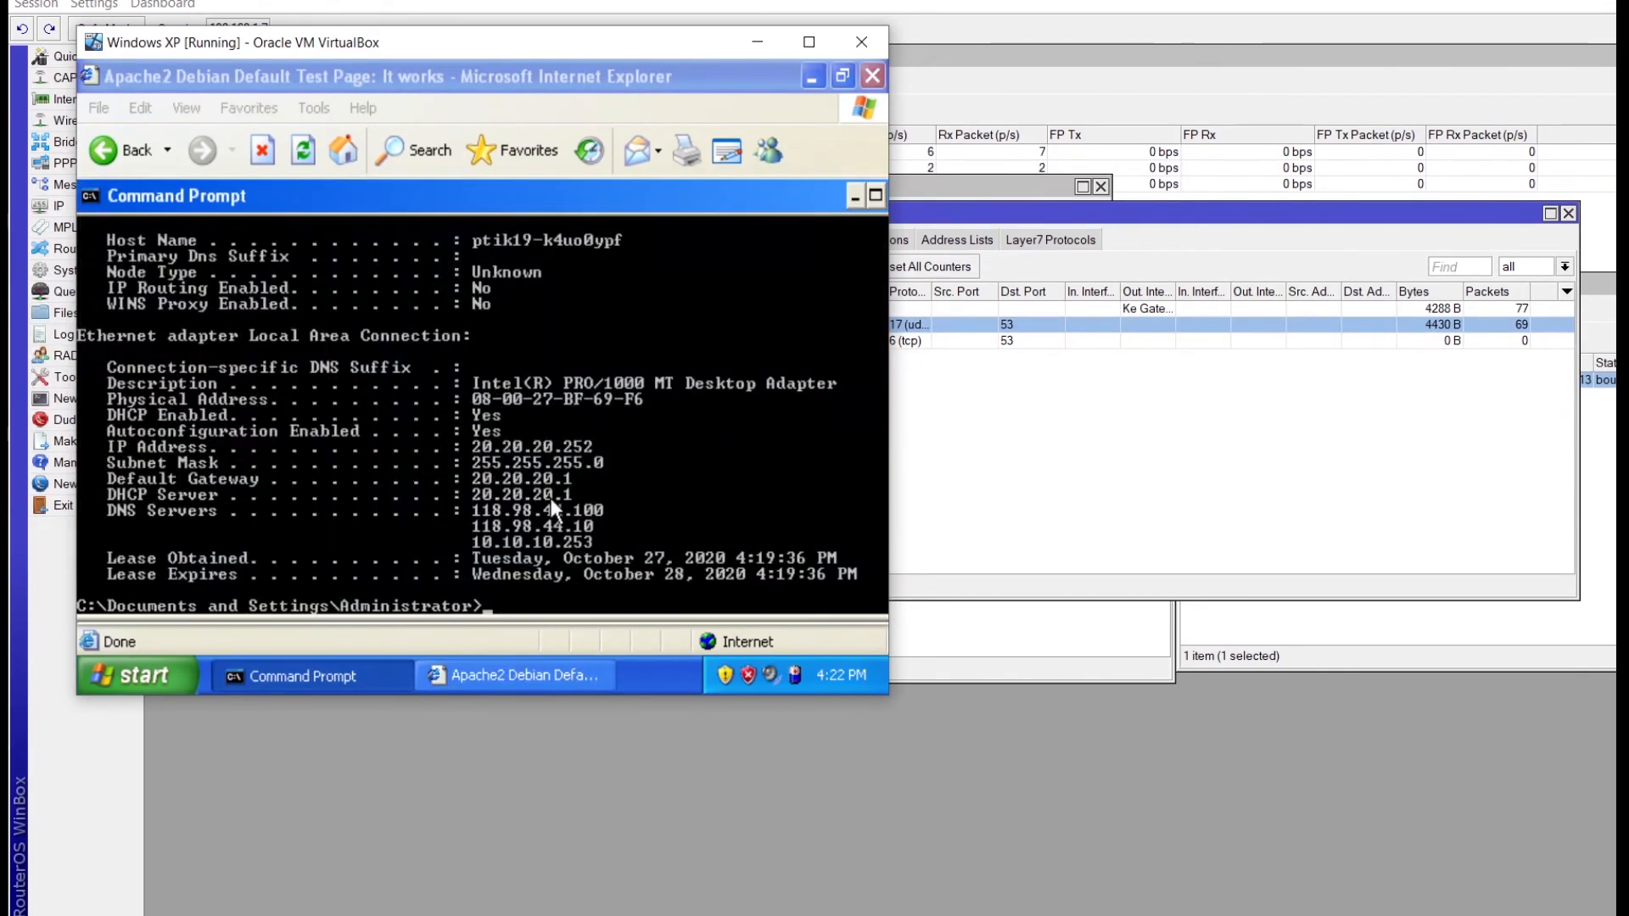
{"action": "type", "text": "nslookup"}
{"action": "key", "text": "Return"}
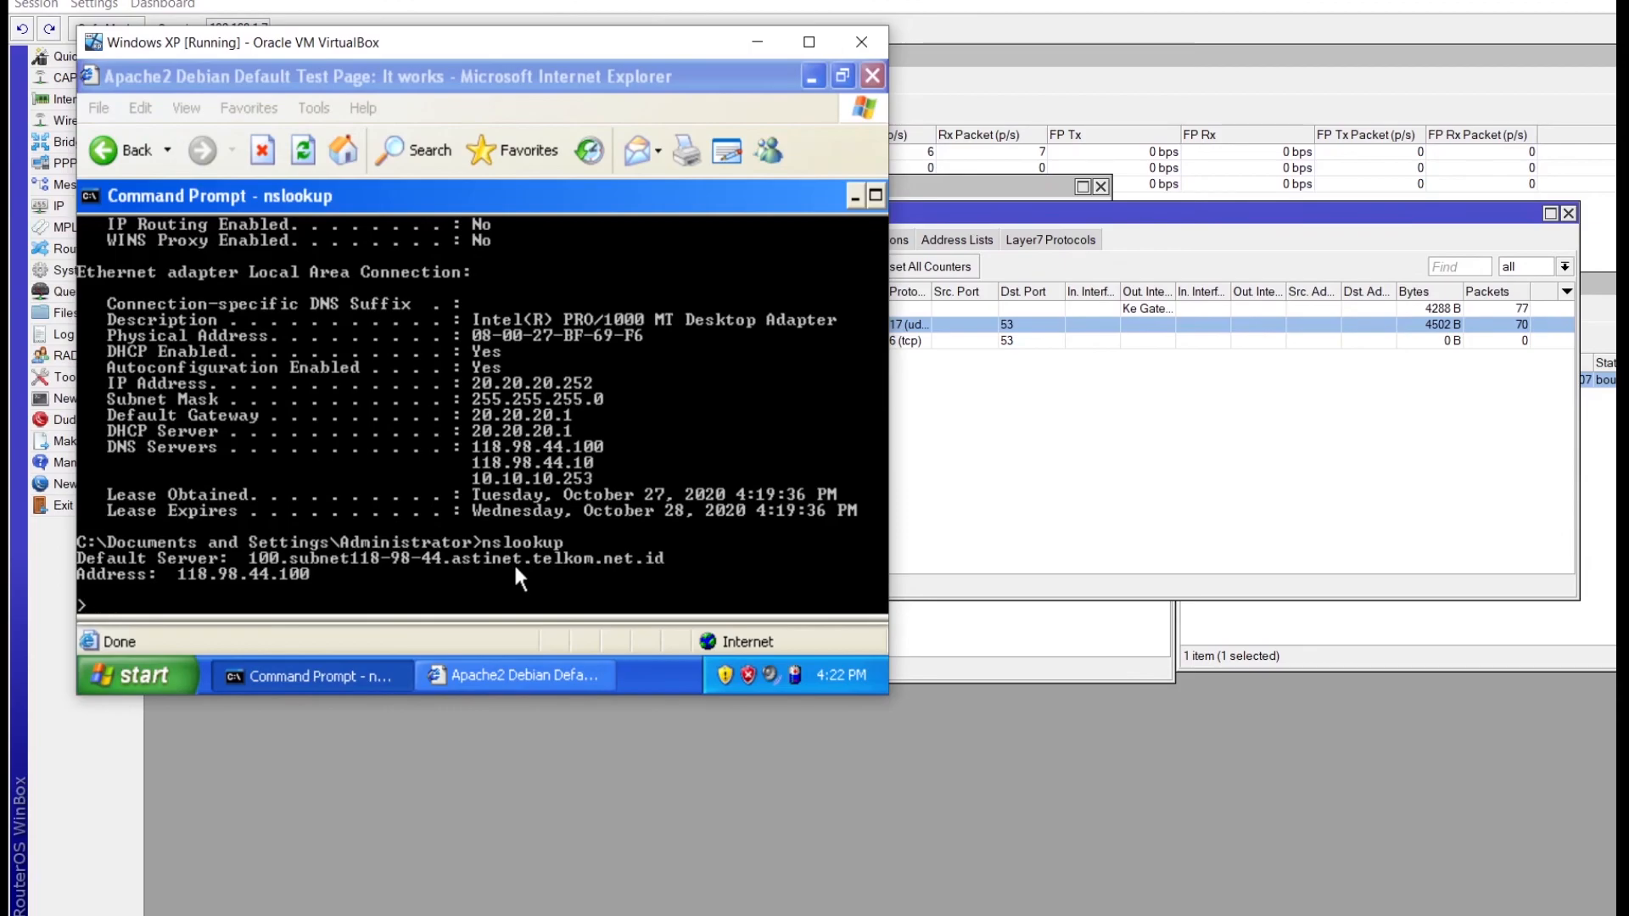
{"action": "key", "text": "Return"}
{"action": "key", "text": "ctrl+c"}
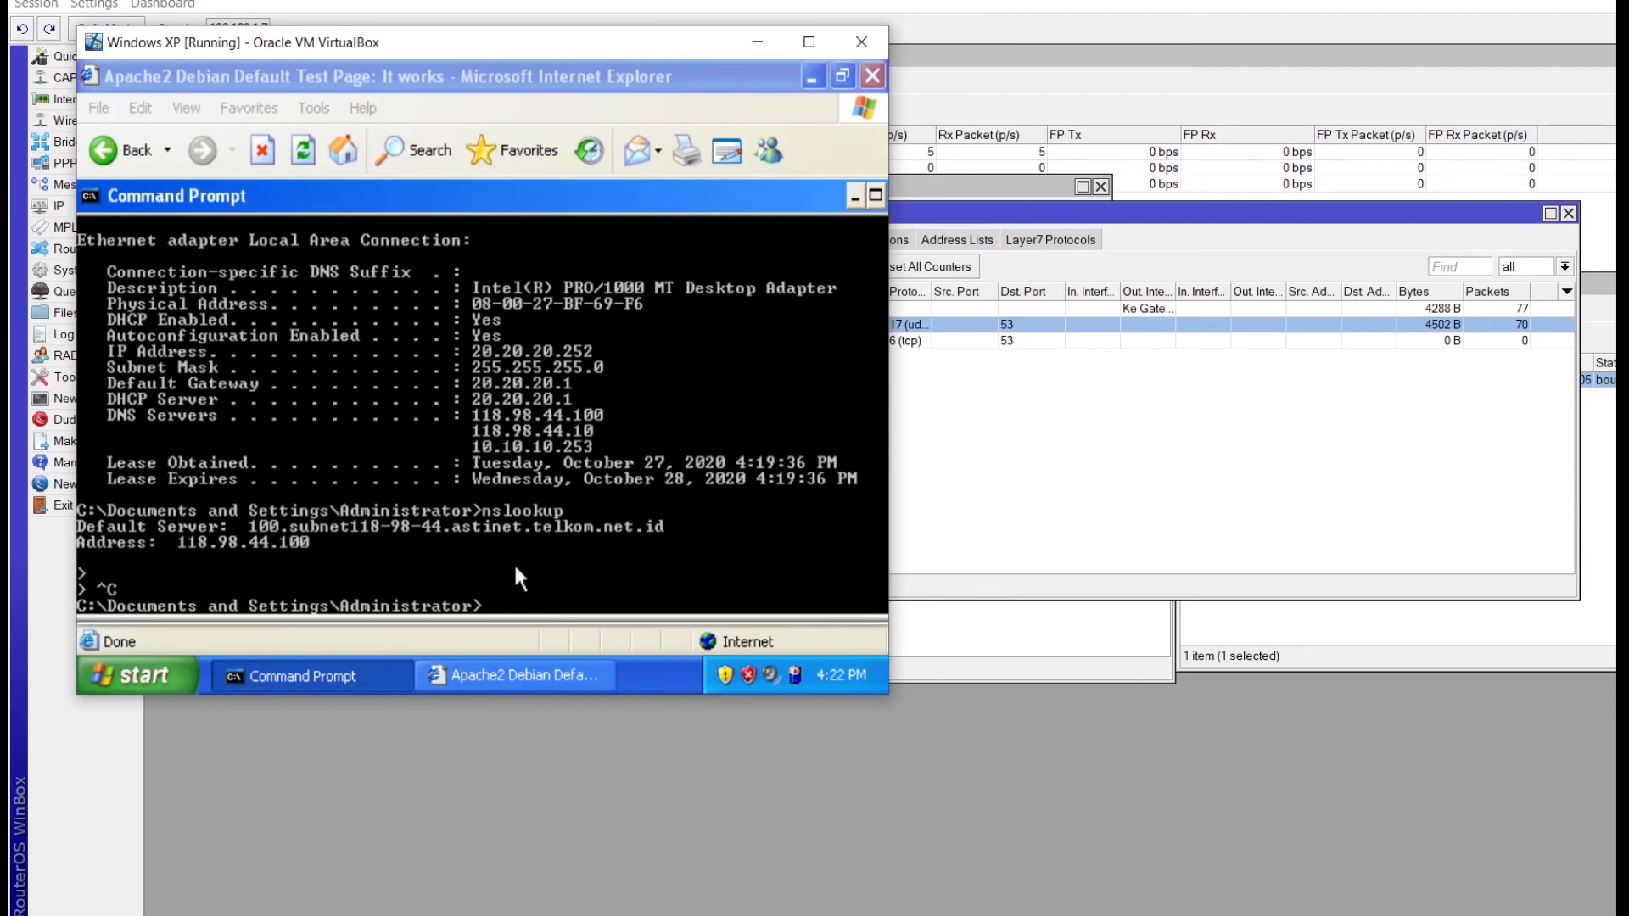
{"action": "type", "text": "nslookup steven."}
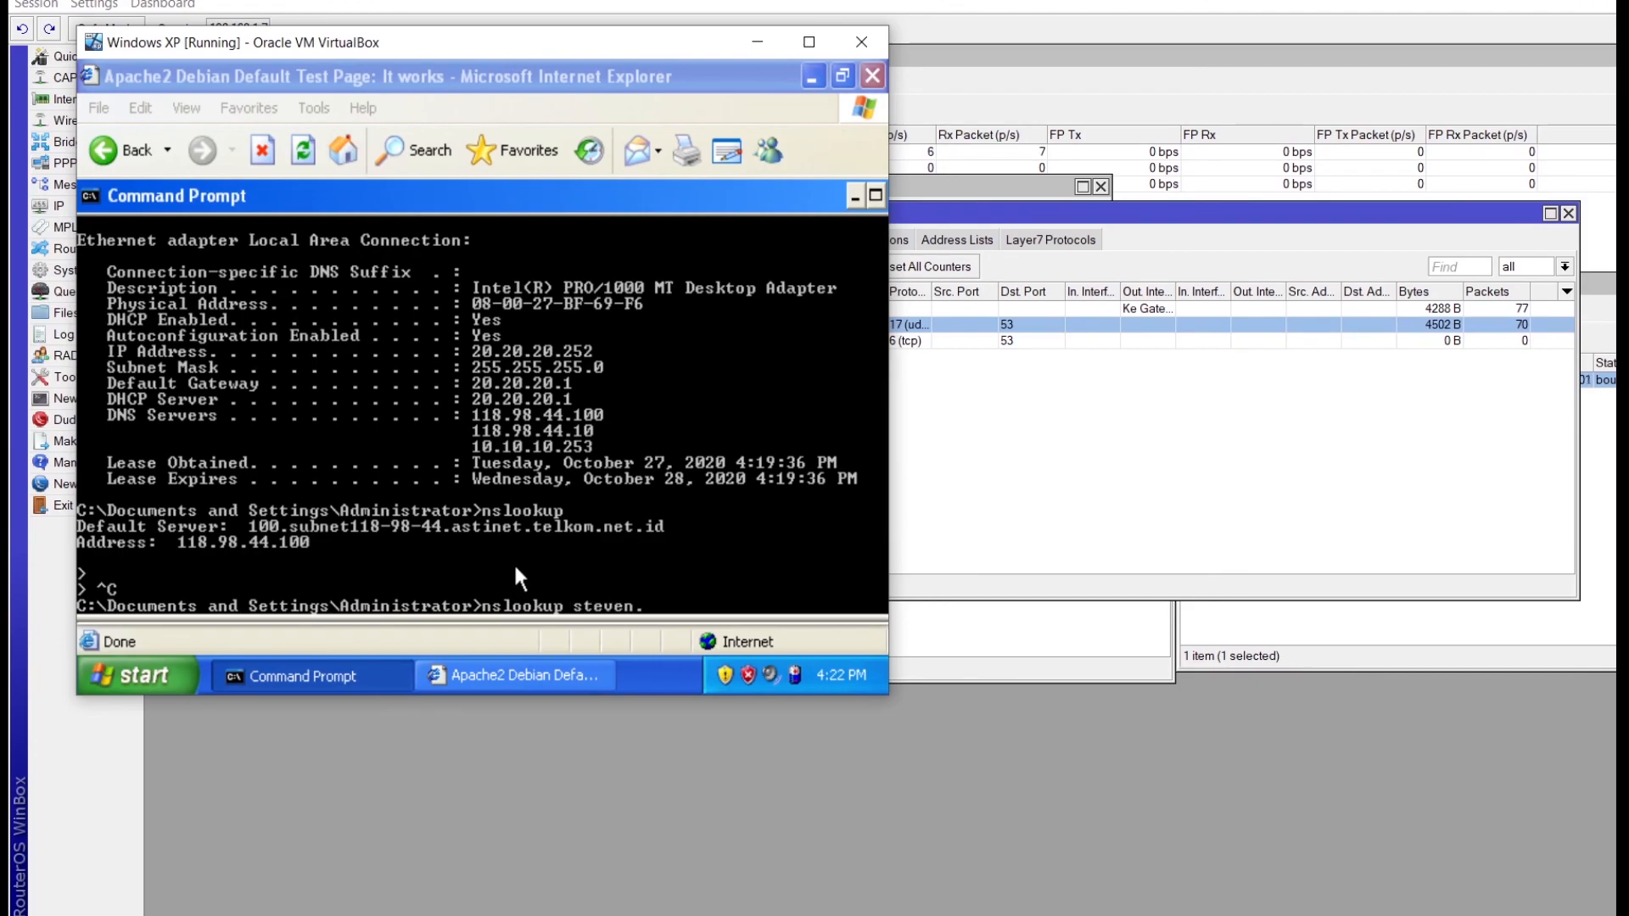
{"action": "type", "text": "com"}
{"action": "key", "text": "Return"}
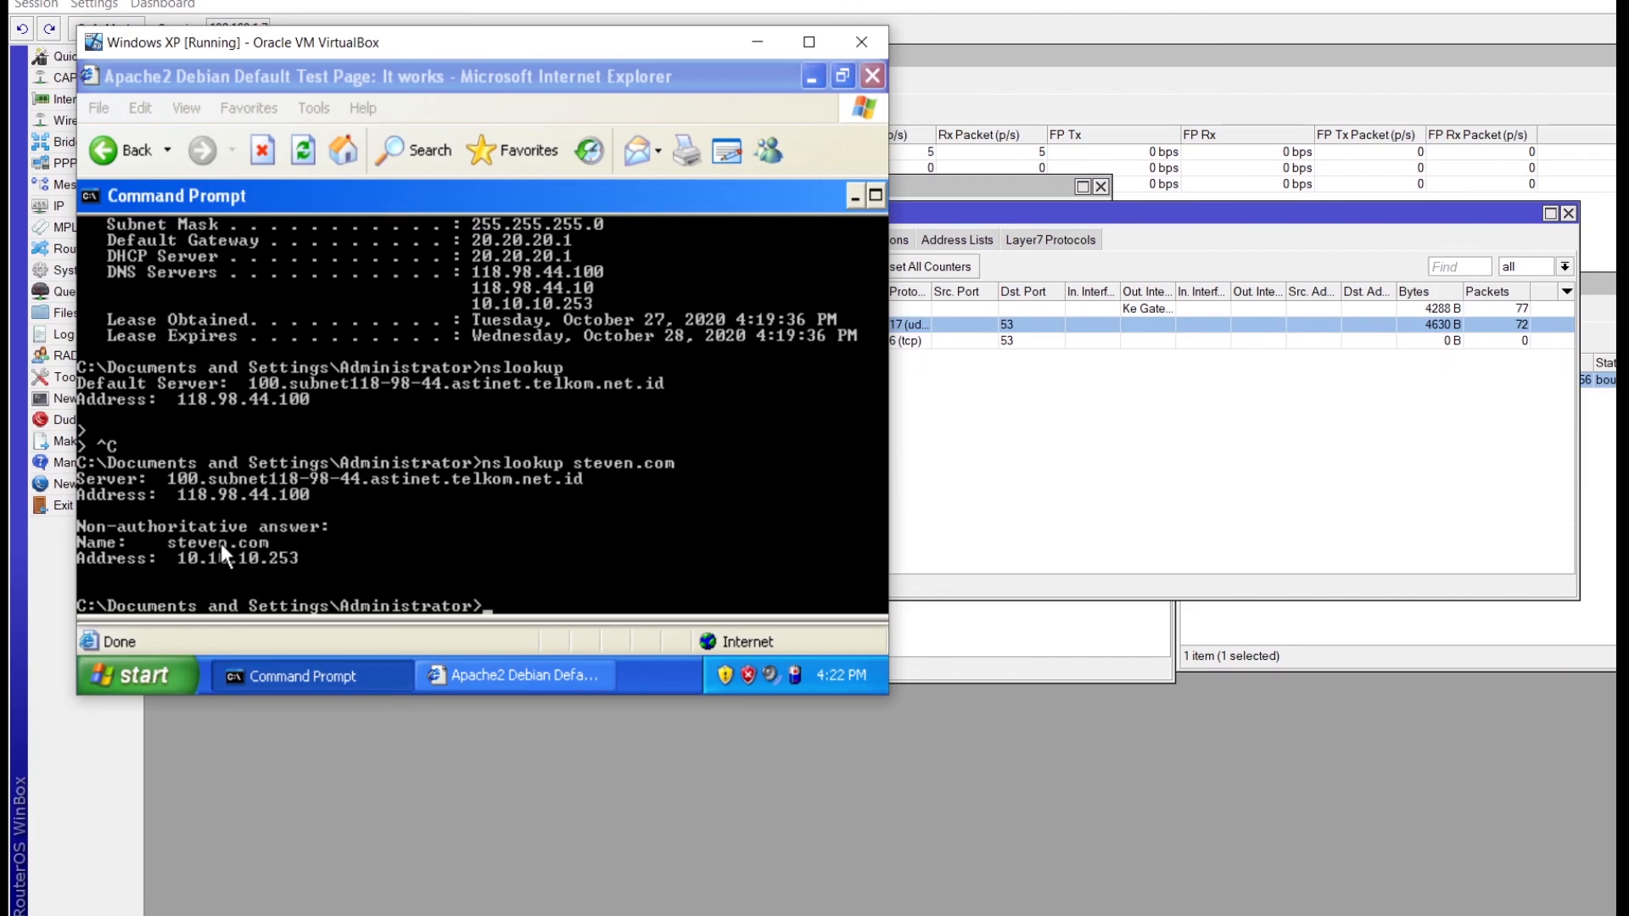
Step: Minimise the Windows XP VM and raise Winbox's DNS Settings window to the front
{"action": "left_click", "coordinate": [757, 43]}
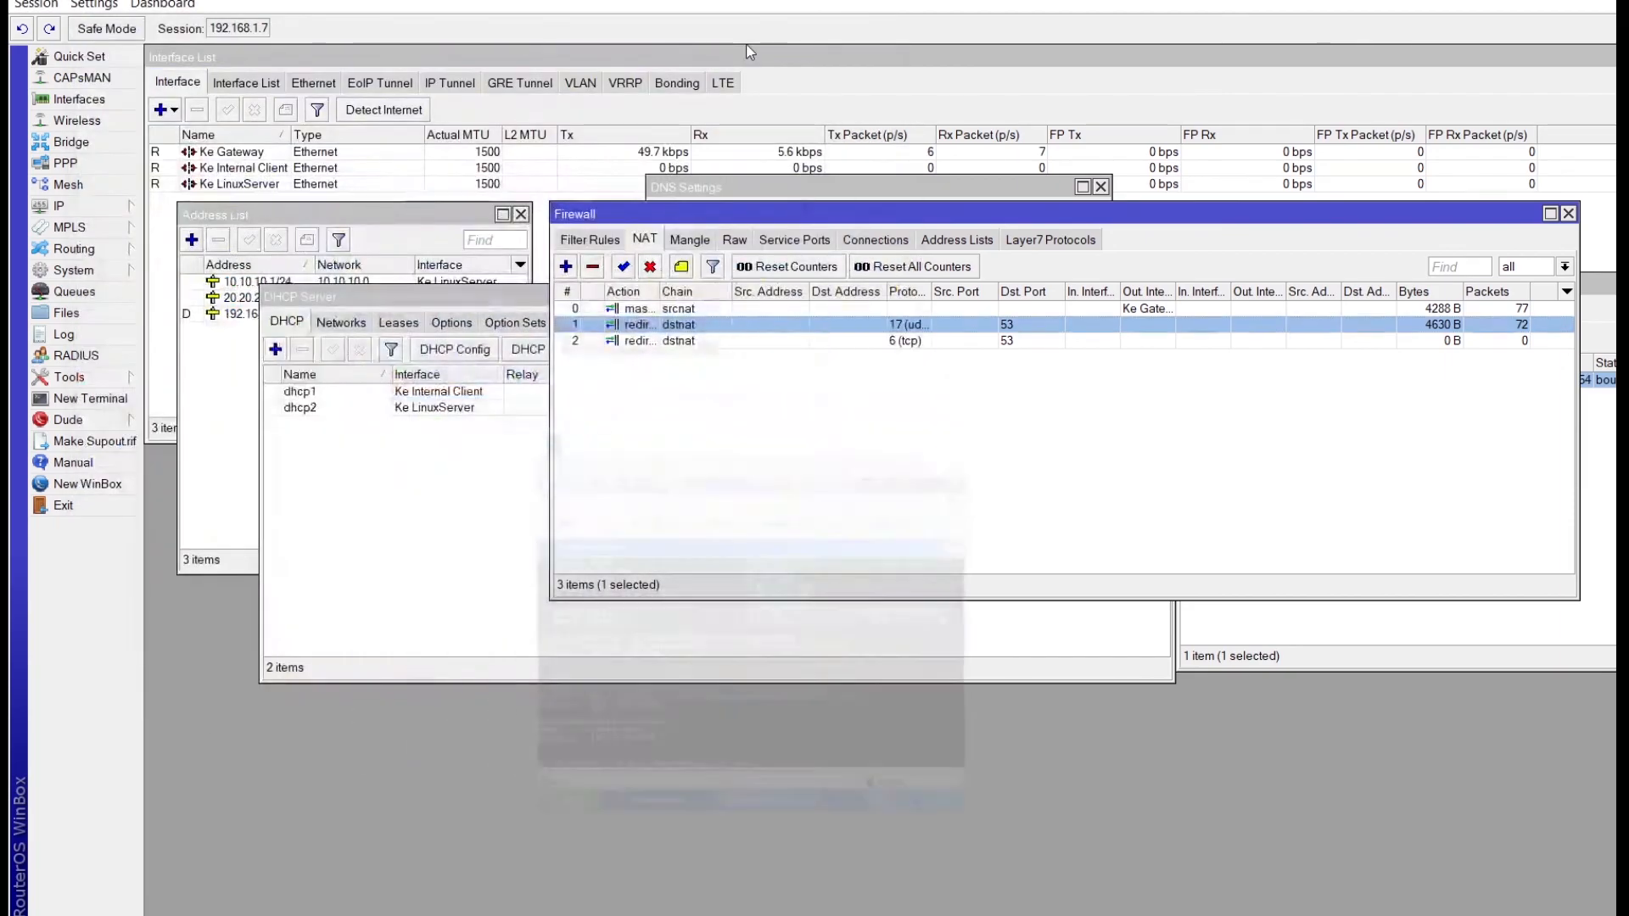
{"action": "left_click", "coordinate": [774, 195]}
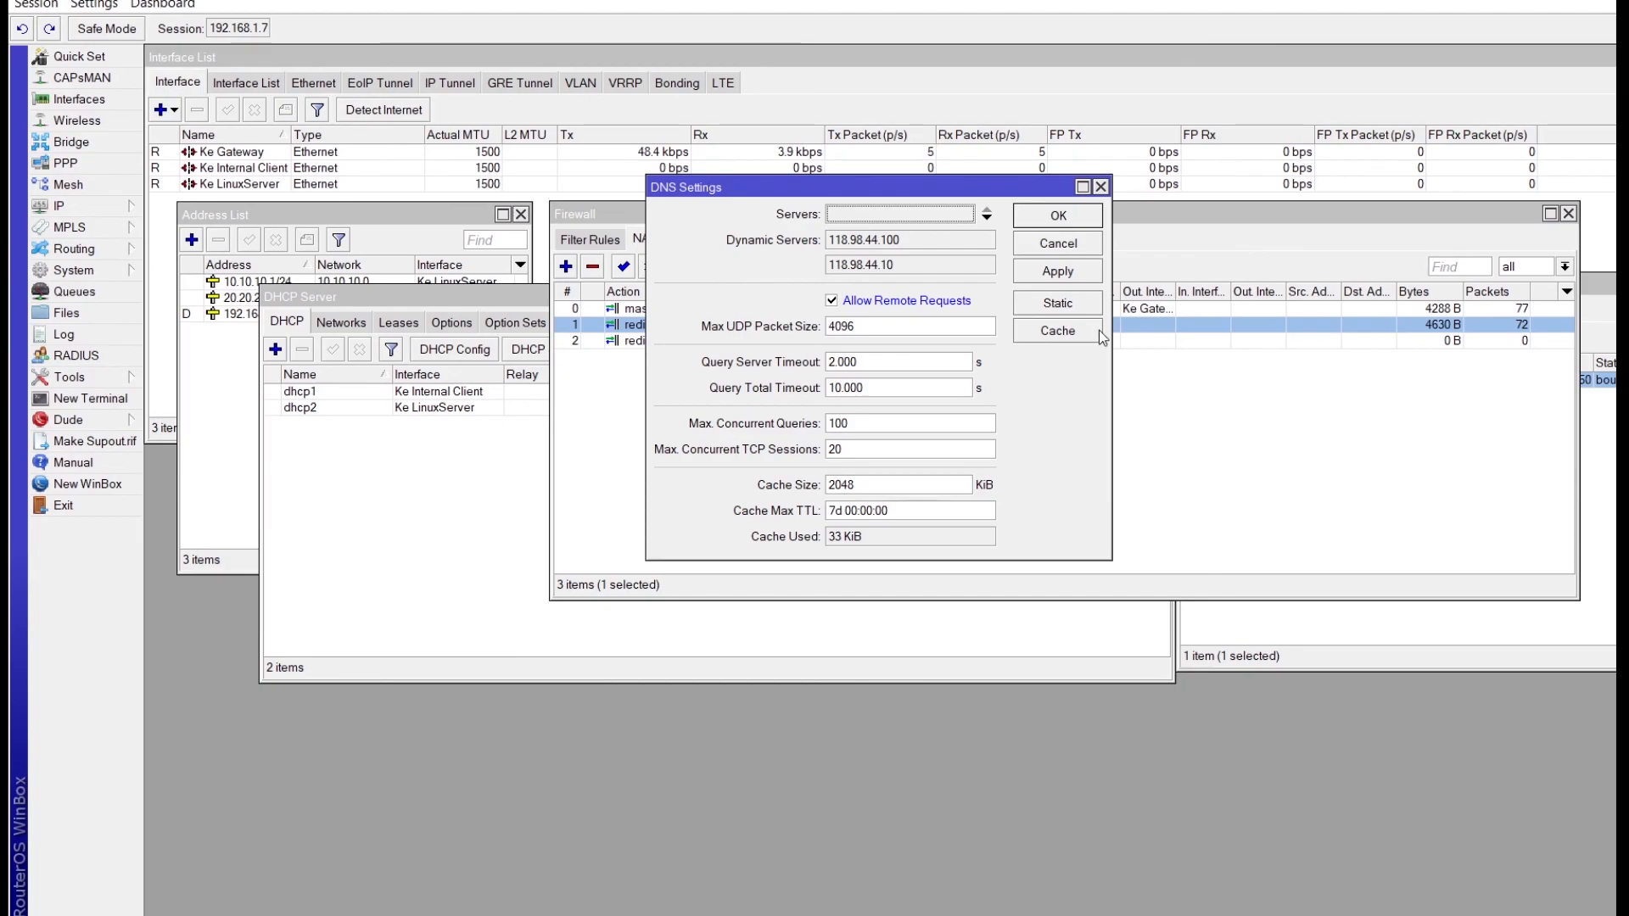